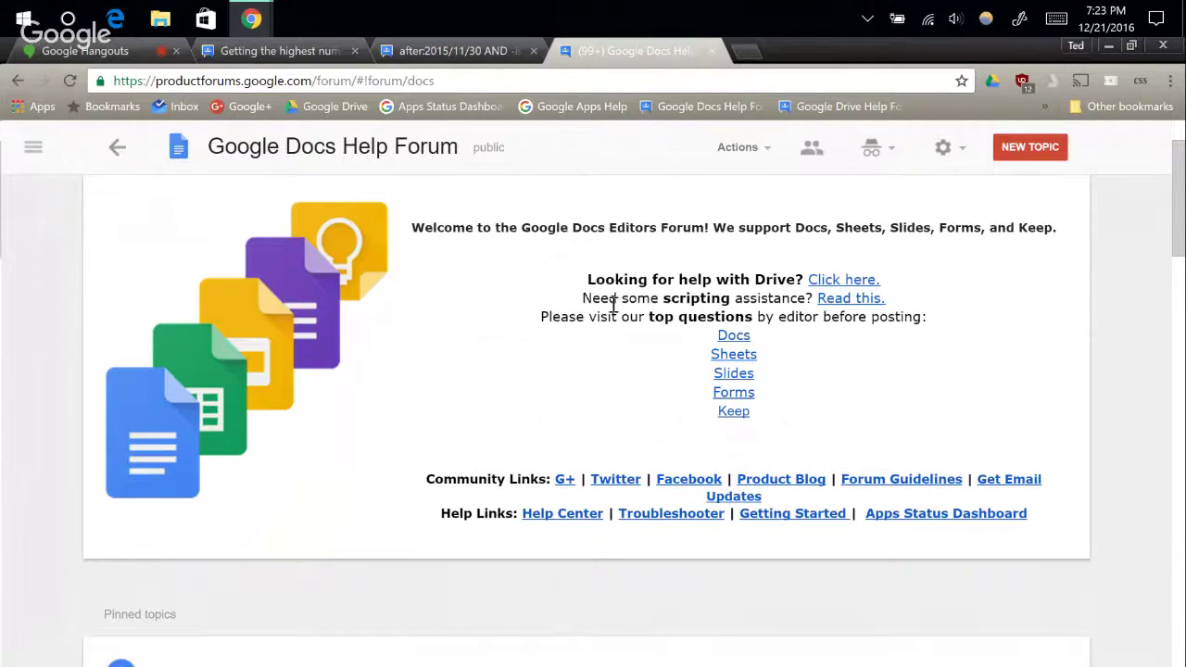
Look through the forum's pinned topics and topic list, checking what the contributor badges beside the topics stand for.
scroll(416, 299, down, 2)
scroll(366, 320, down, 5)
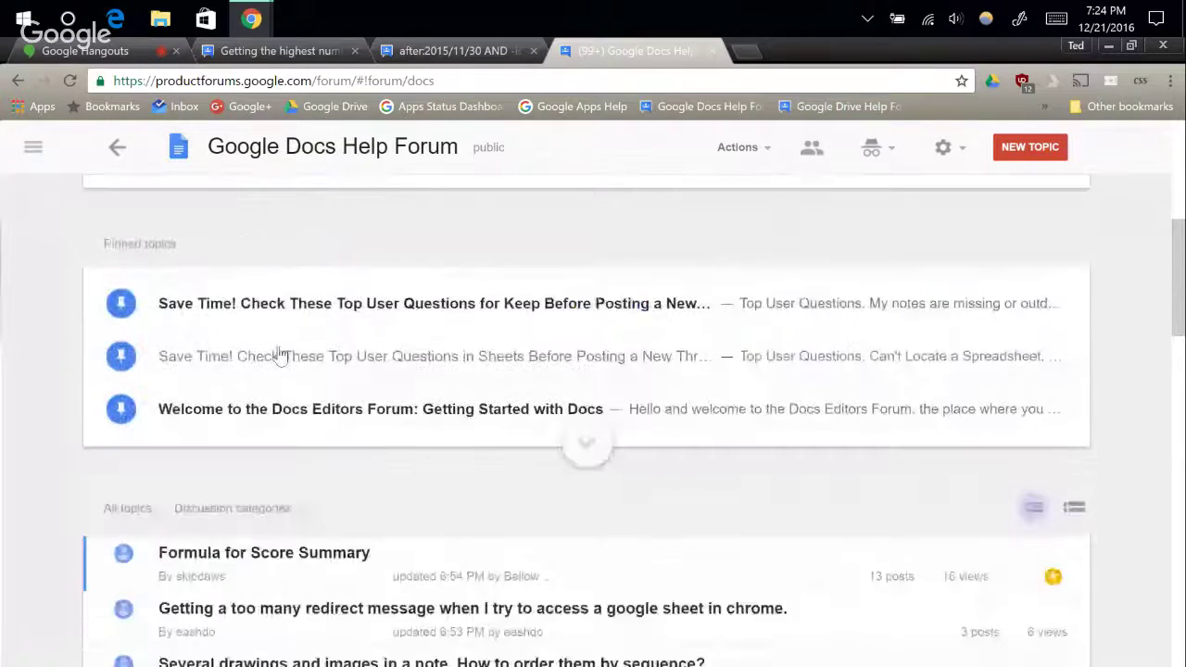
scroll(354, 417, up, 1)
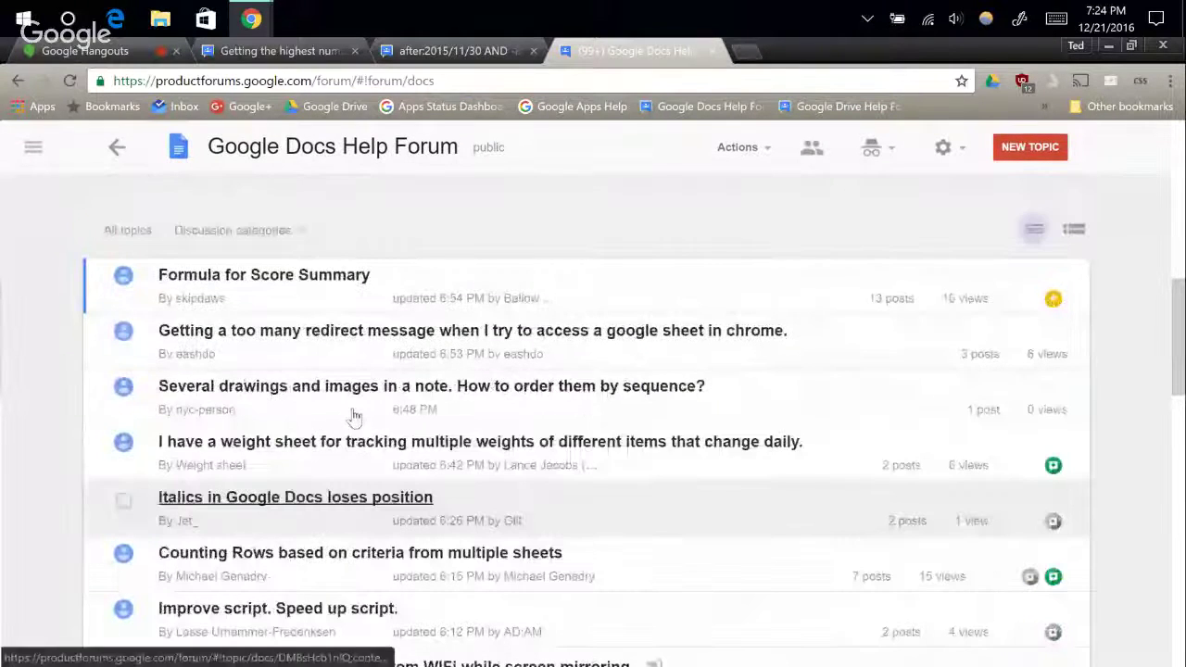
scroll(355, 417, up, 3)
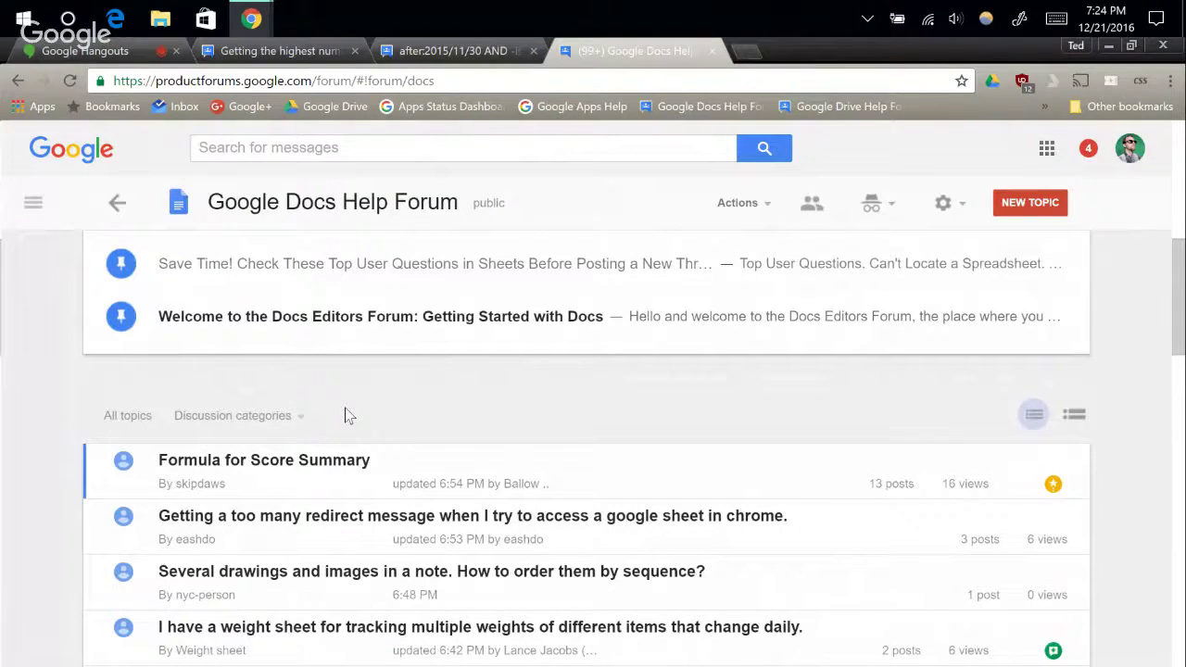
scroll(554, 394, down, 2)
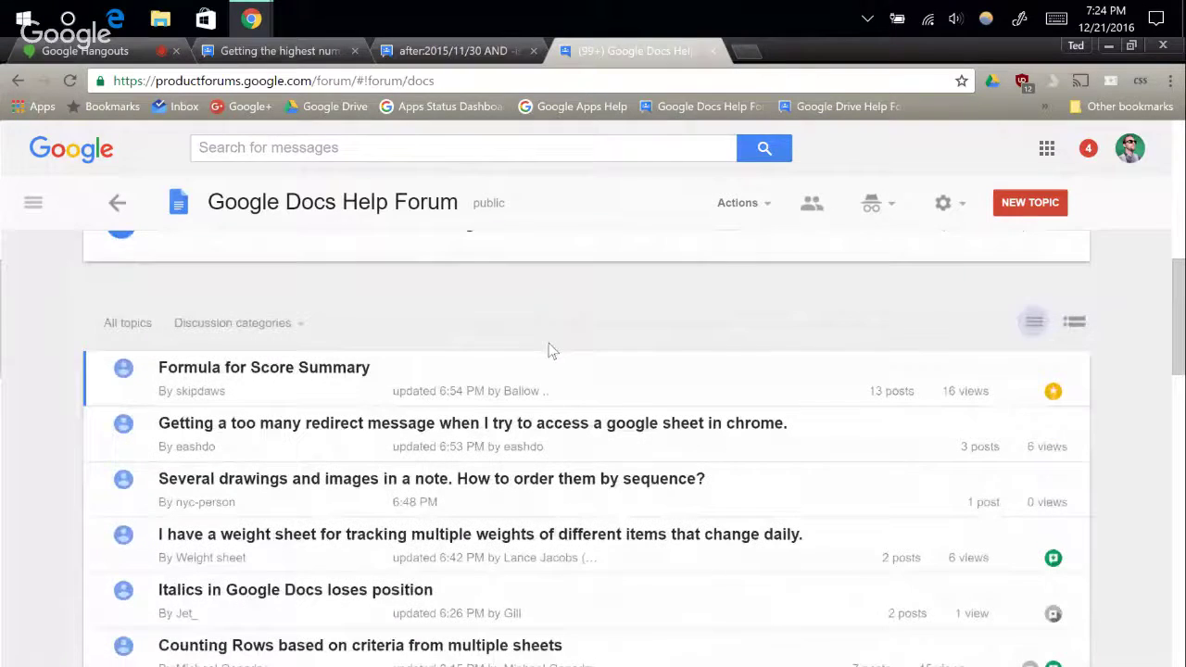
scroll(549, 351, down, 2)
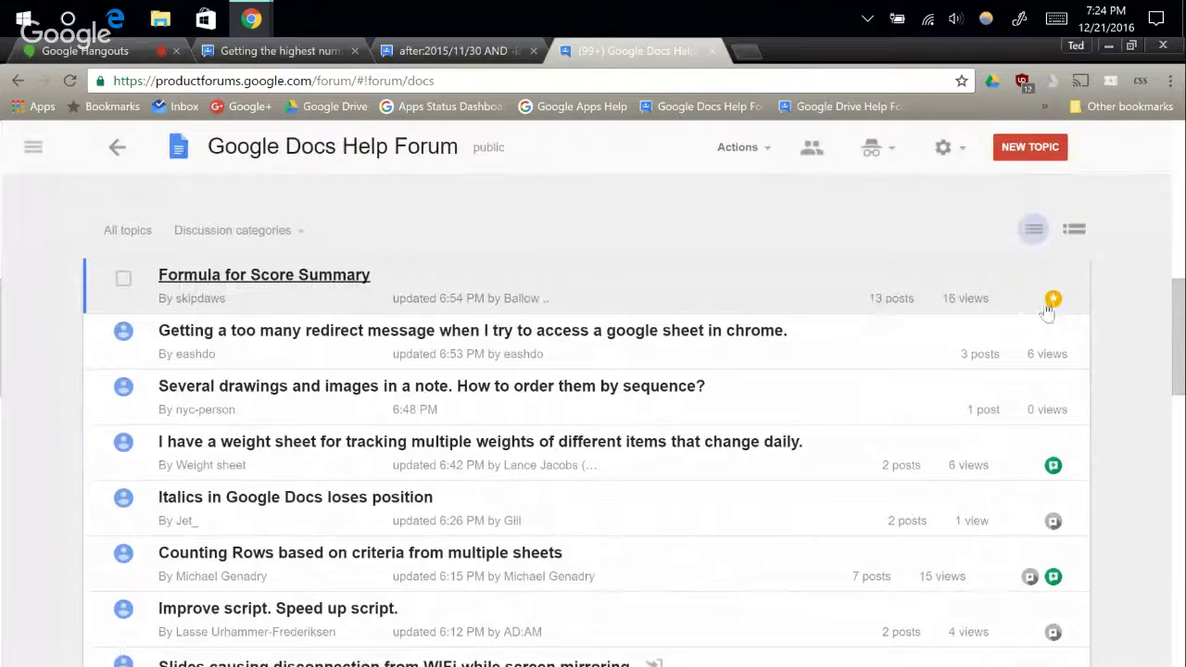
mouse_move(1053, 309)
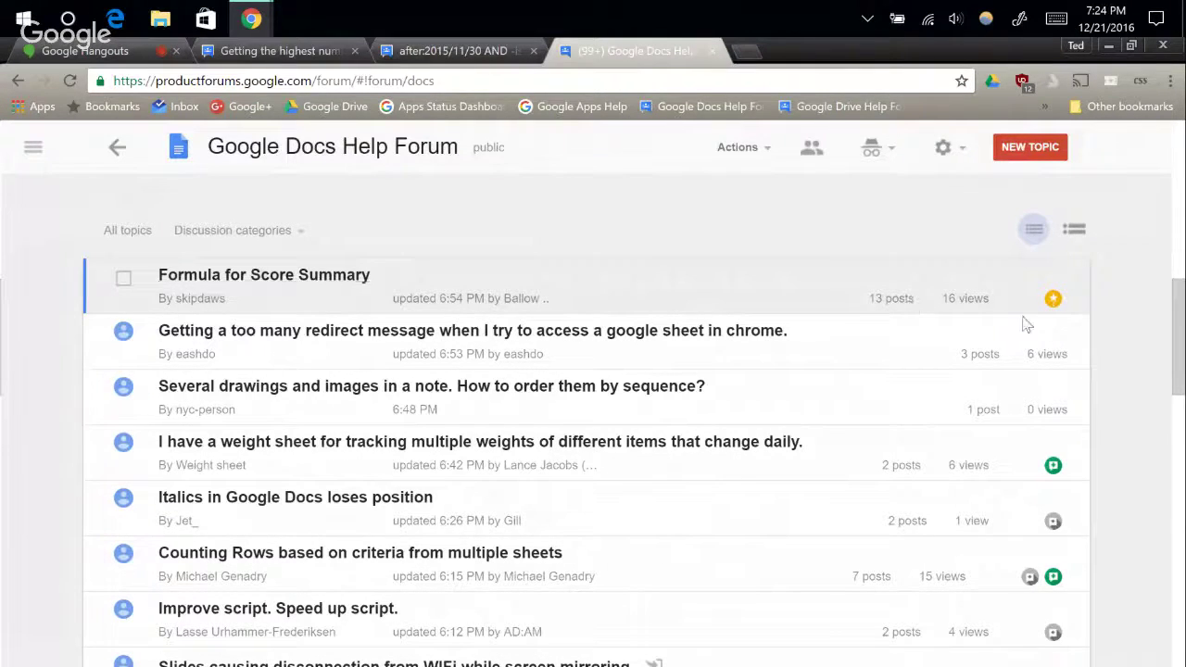
scroll(1019, 338, down, 1)
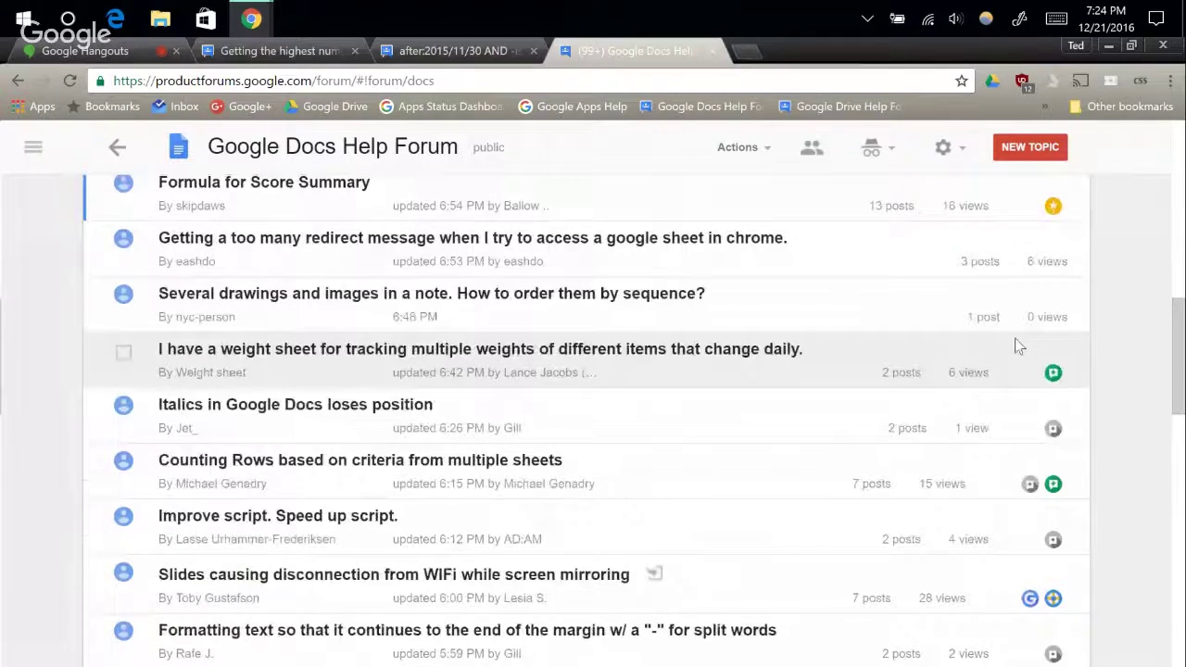
mouse_move(1056, 385)
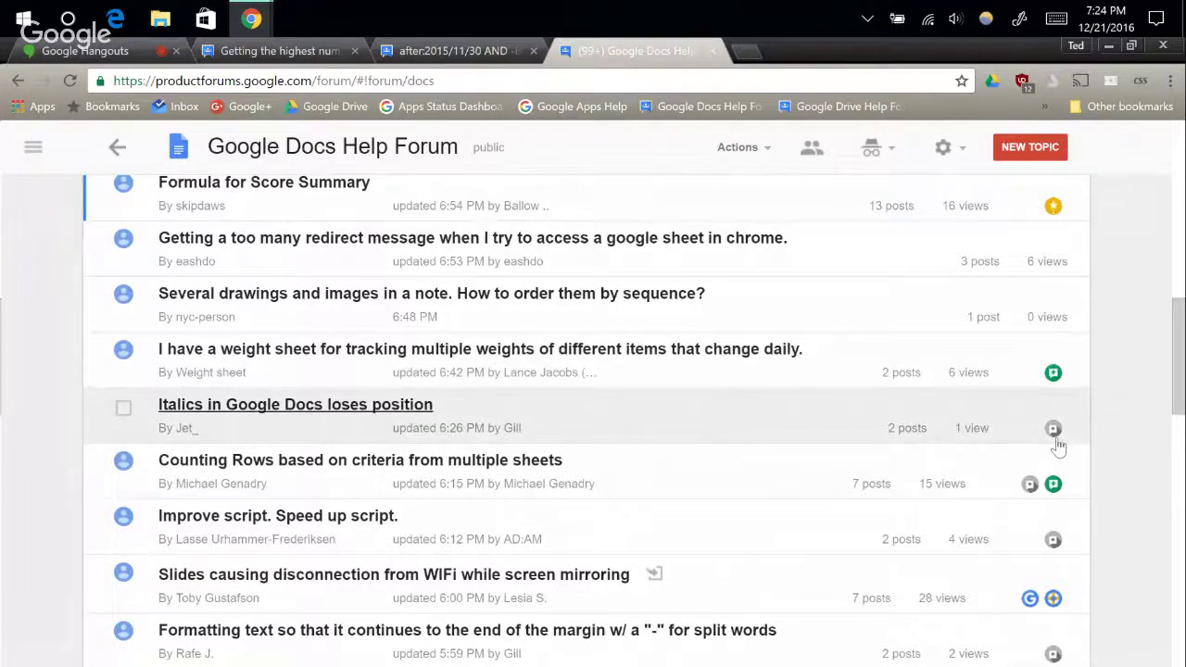
mouse_move(1054, 442)
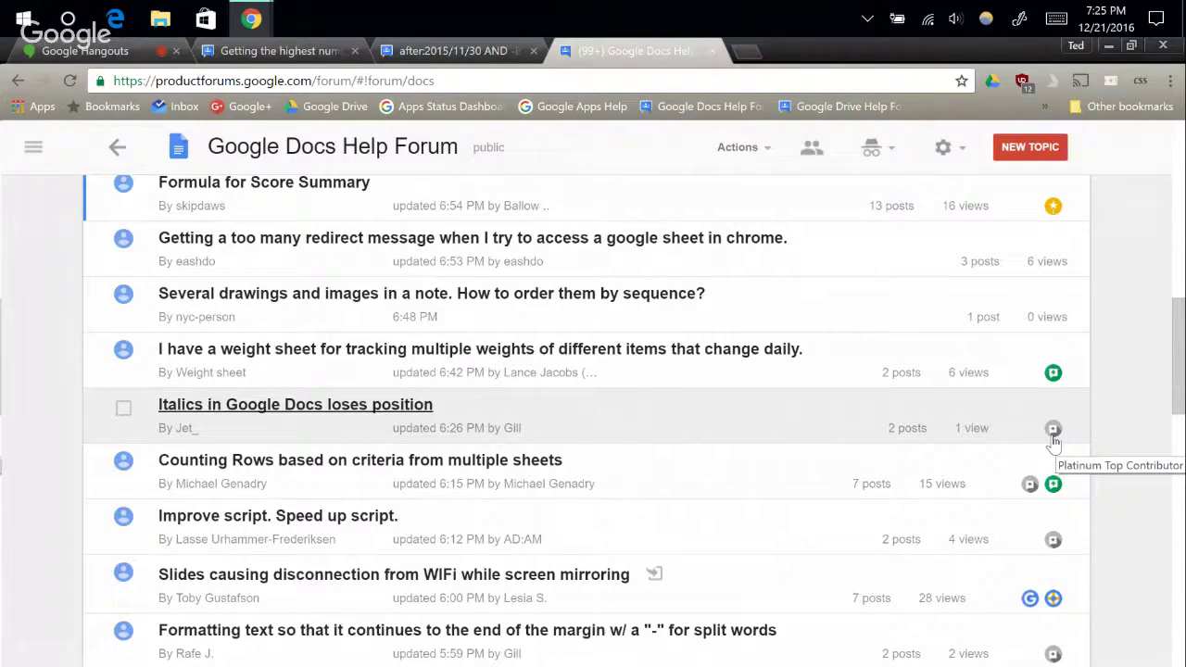
scroll(1041, 445, down, 1)
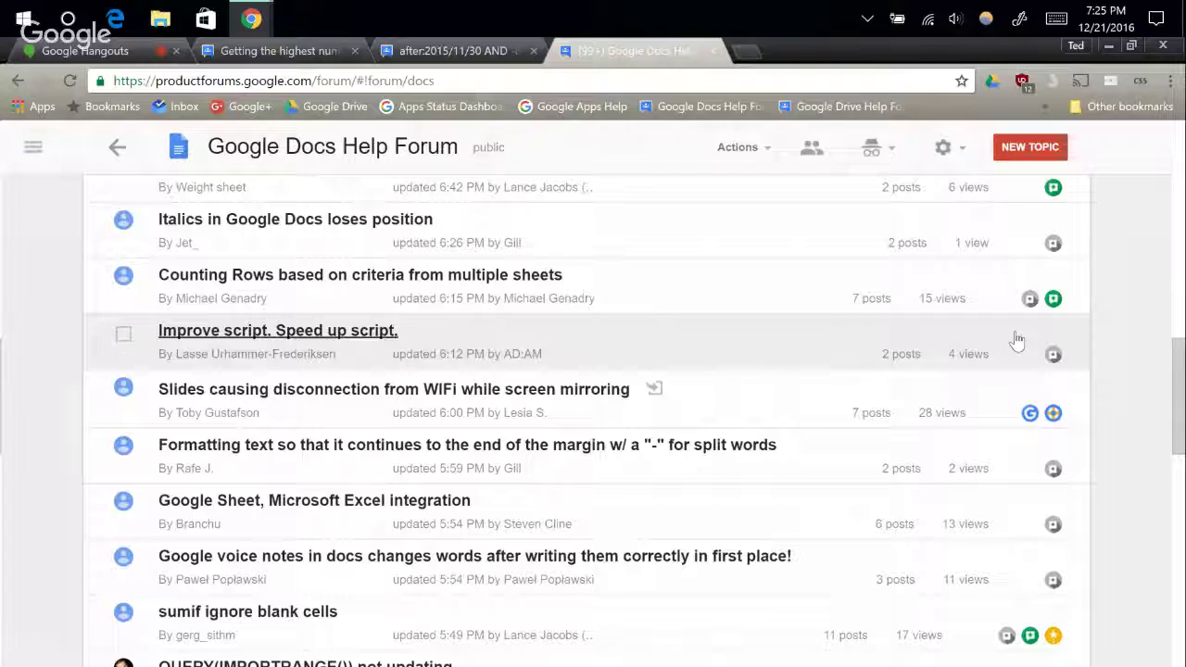
scroll(1016, 341, down, 1)
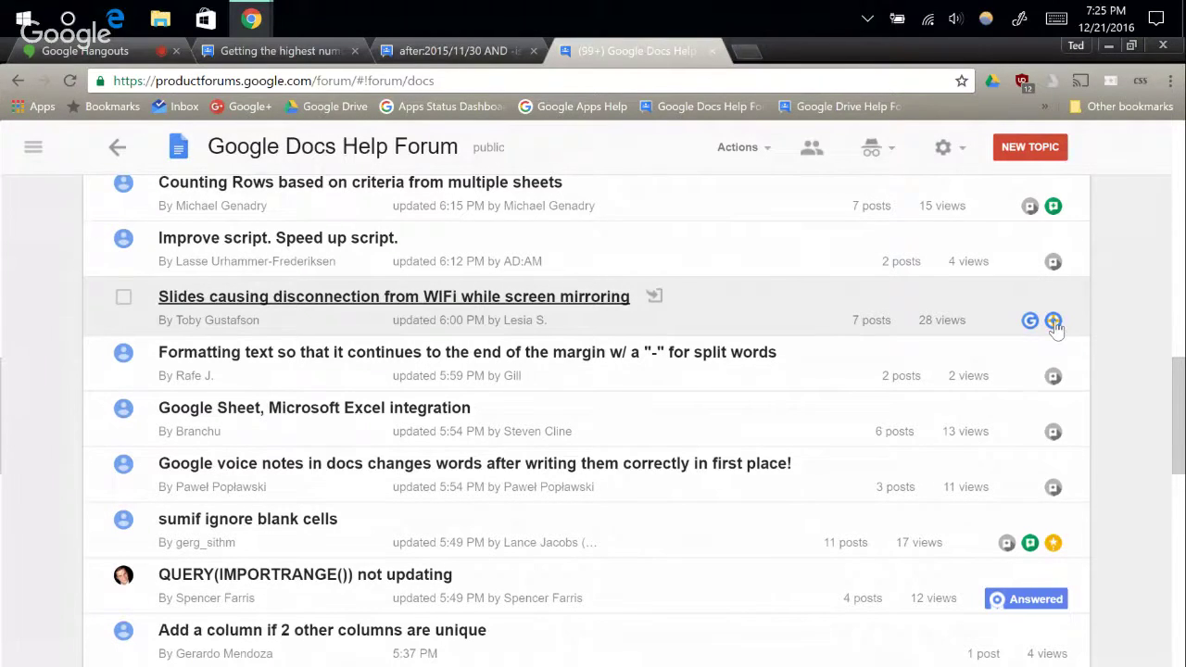
mouse_move(1054, 326)
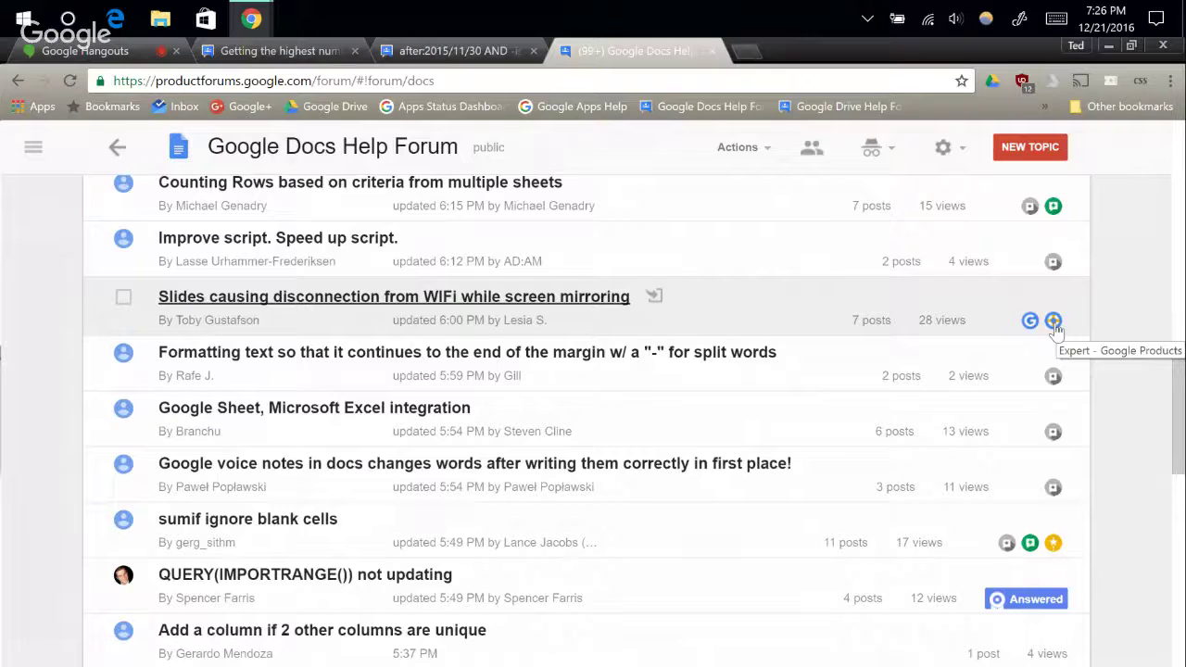
Open the answered topic "QUERY(IMPORTRANGE()) not updating" and read its question, best answer and replies.
scroll(1054, 329, down, 1)
scroll(1055, 329, down, 1)
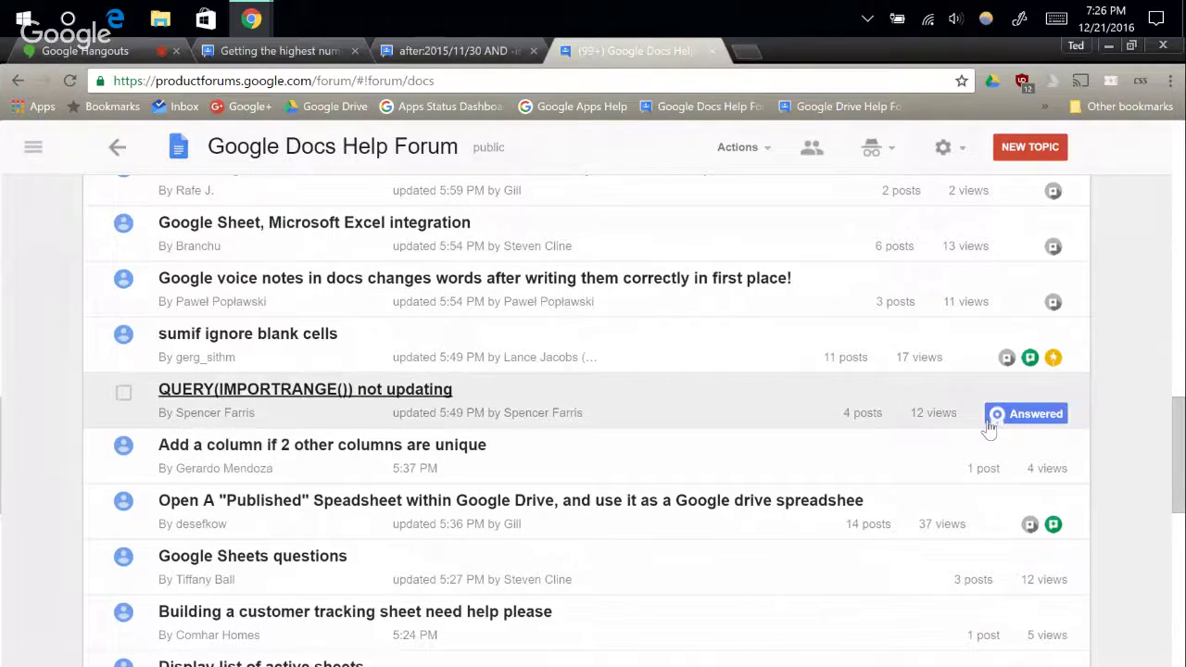
click(407, 391)
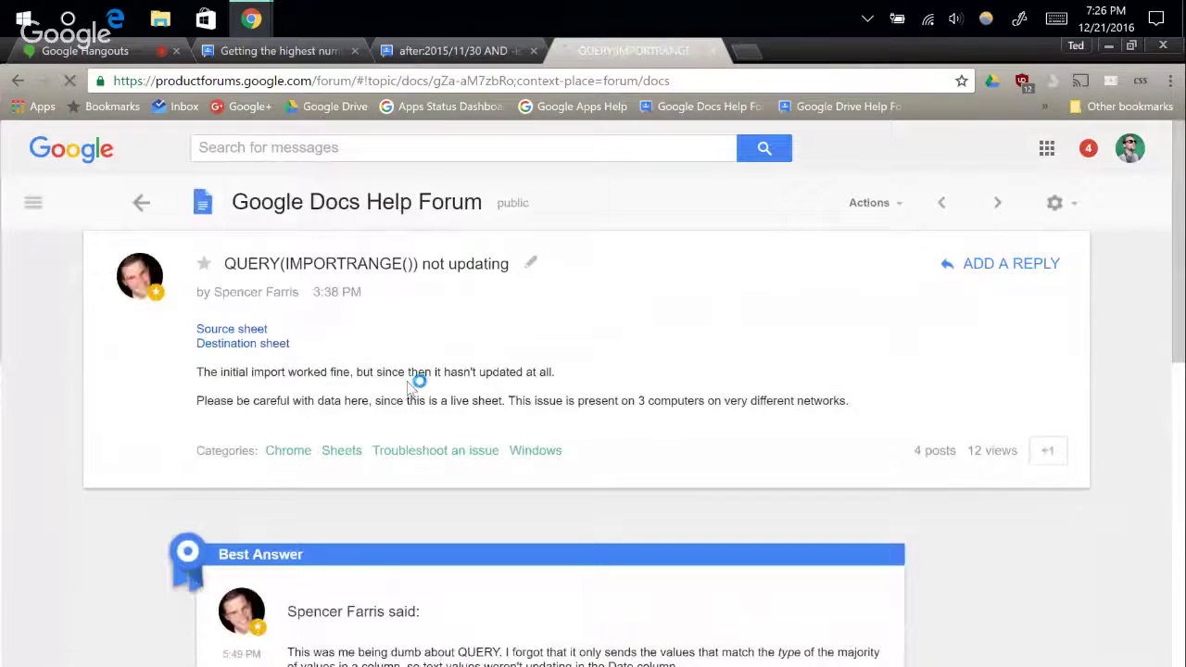
scroll(282, 352, down, 1)
scroll(320, 281, down, 1)
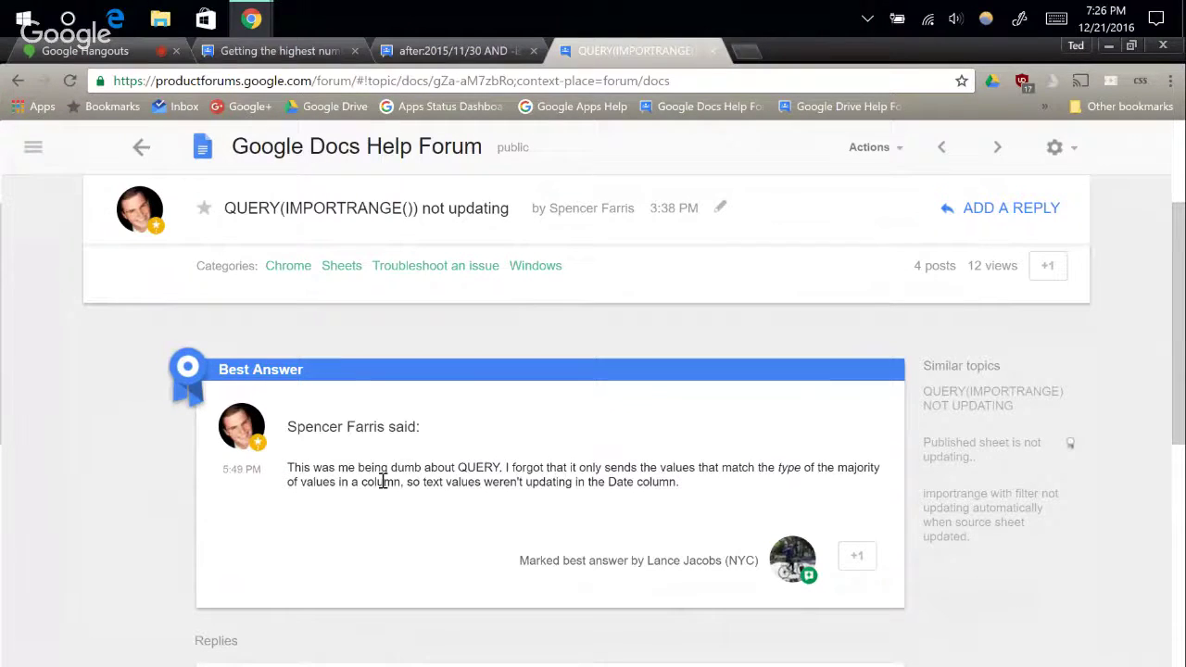
scroll(383, 482, up, 2)
scroll(383, 487, down, 3)
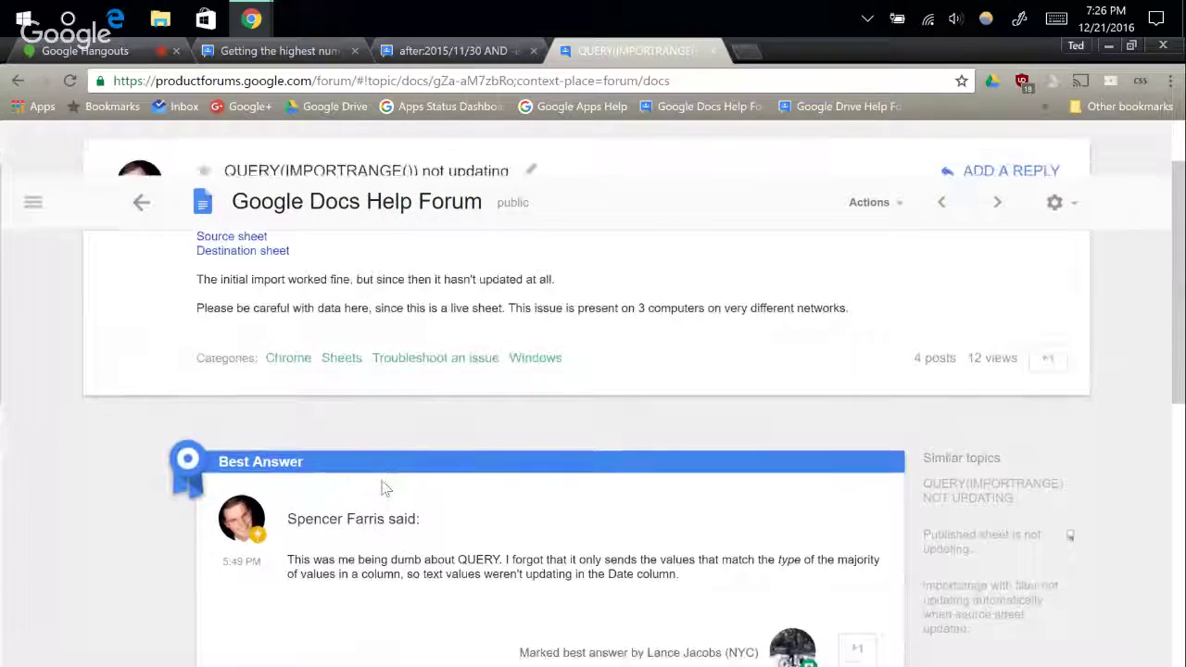
scroll(291, 413, down, 5)
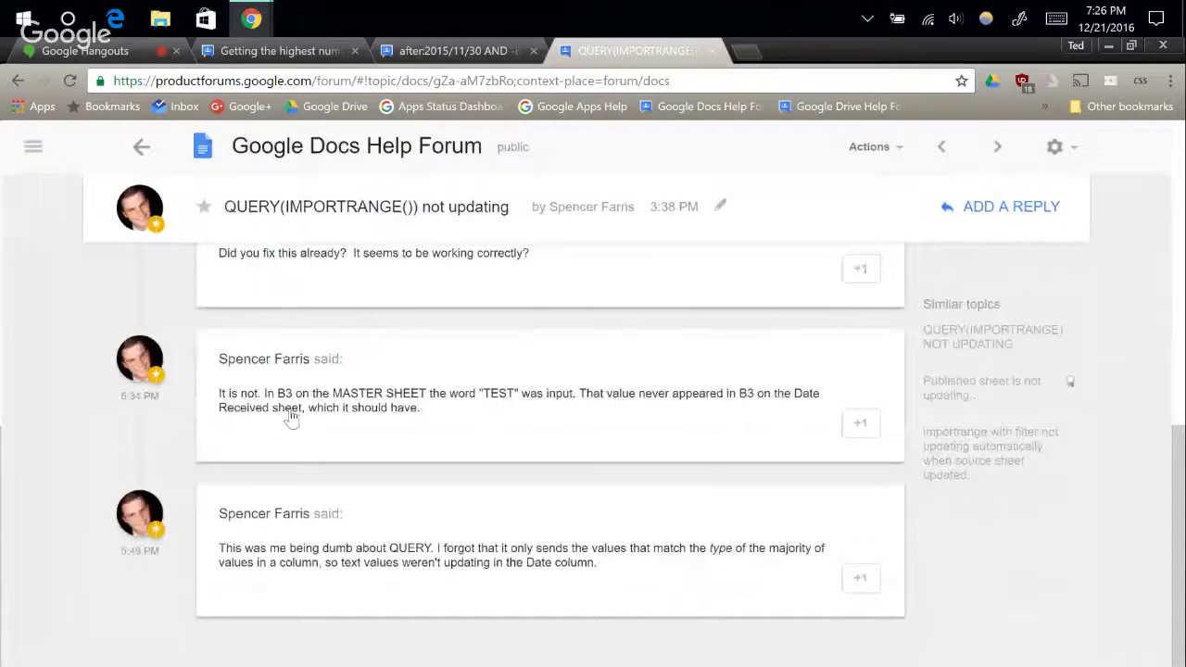
scroll(291, 412, up, 4)
scroll(278, 421, down, 5)
scroll(445, 477, up, 5)
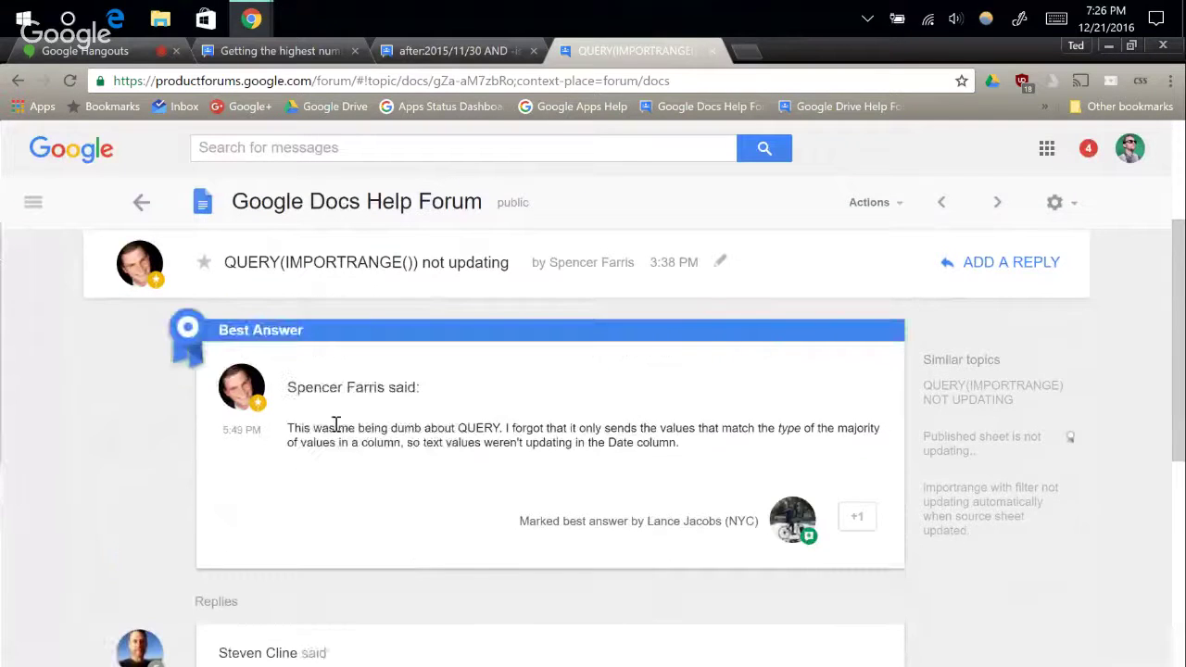
Return to the forum's topic list and look over the status icons on the older topics.
click(141, 204)
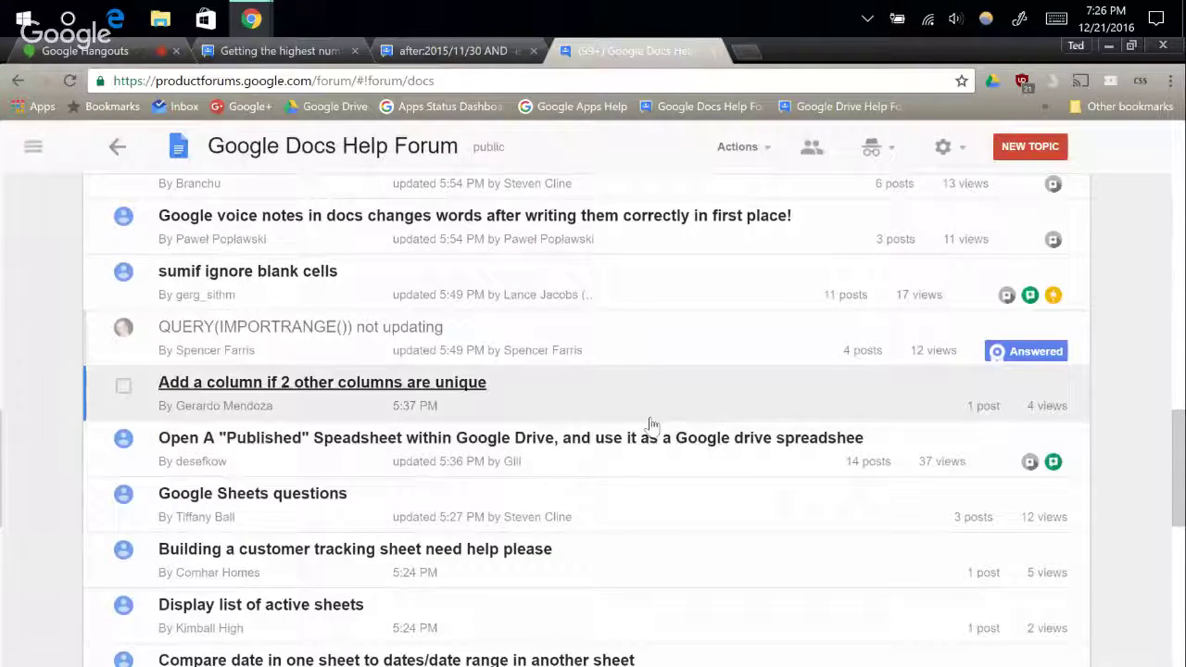
scroll(649, 423, down, 1)
scroll(651, 425, down, 2)
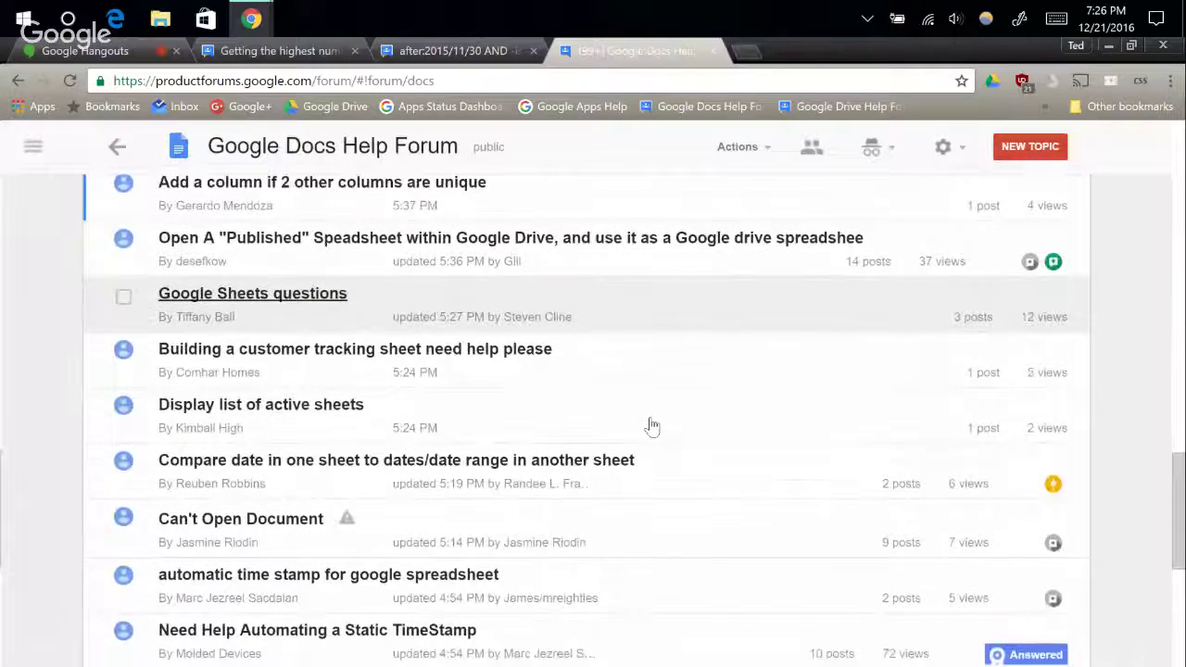
mouse_move(345, 443)
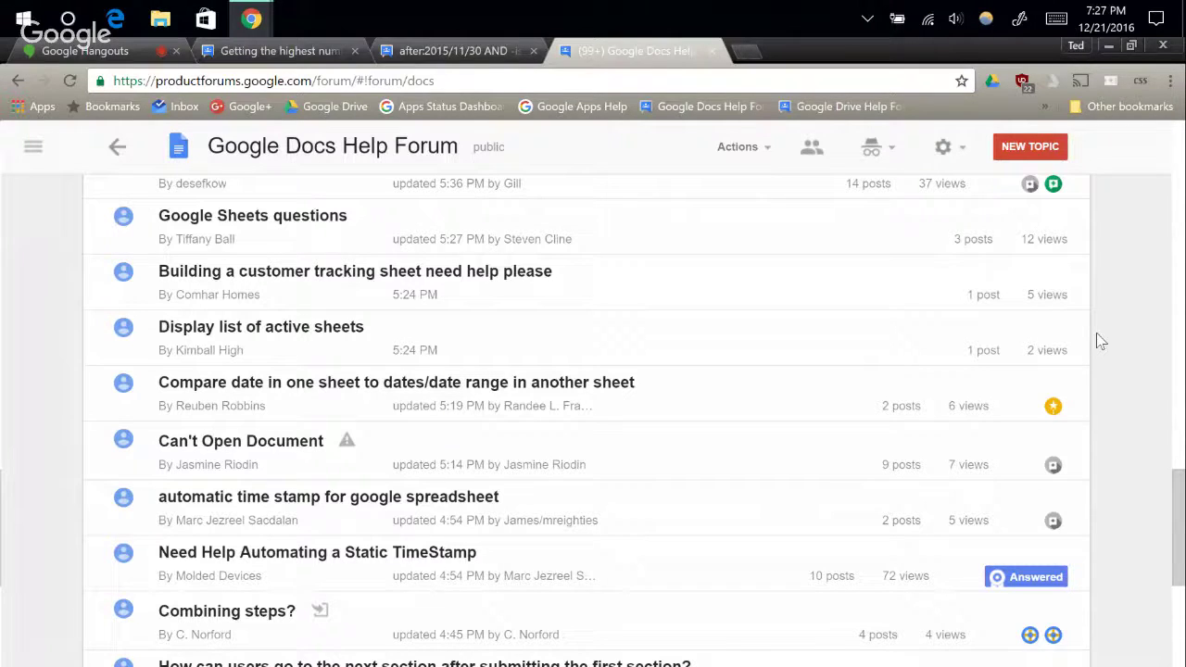
scroll(897, 378, down, 1)
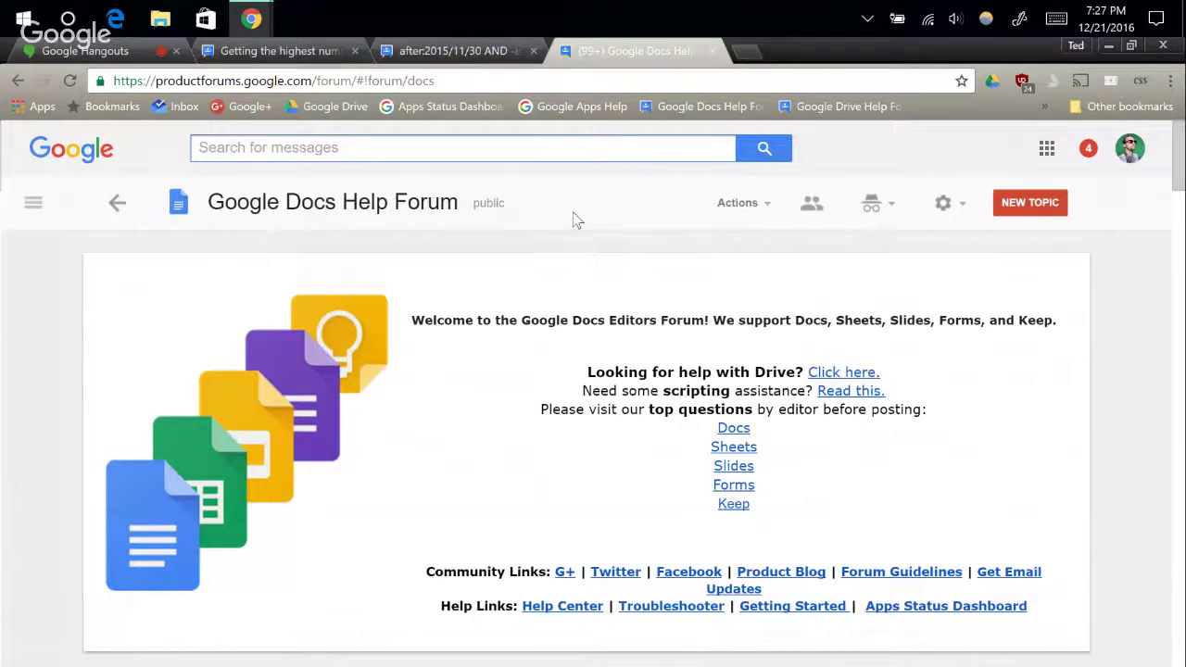
Search the forum for "google query function" and look through the matching topics.
text(google query function)
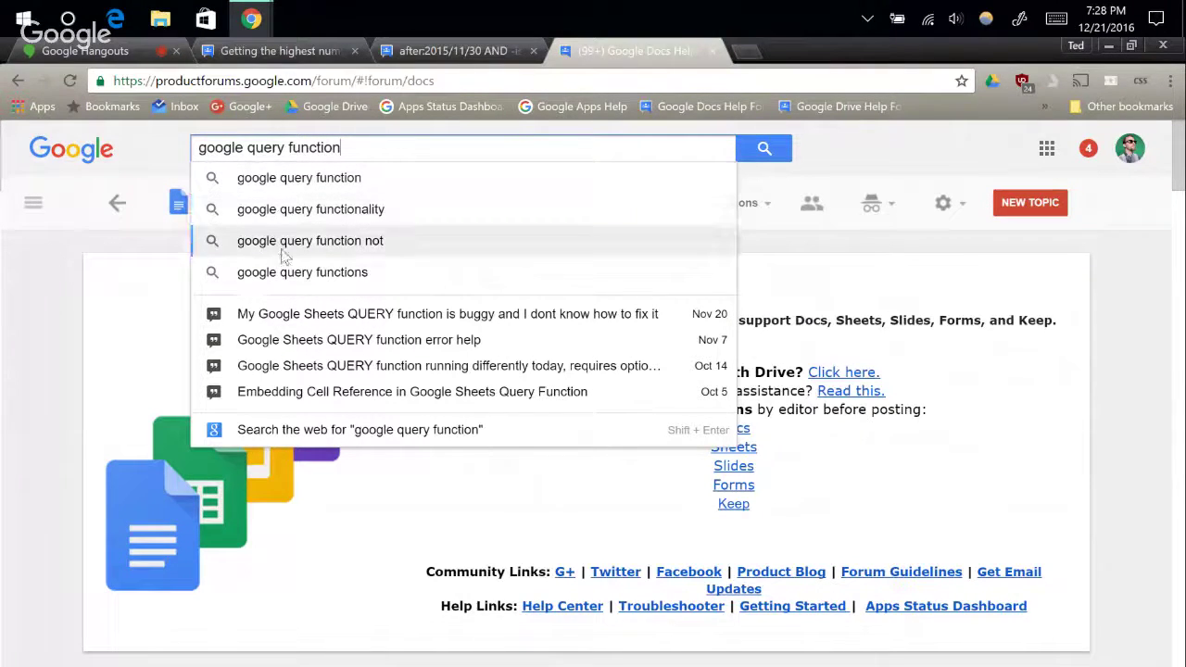
key(Return)
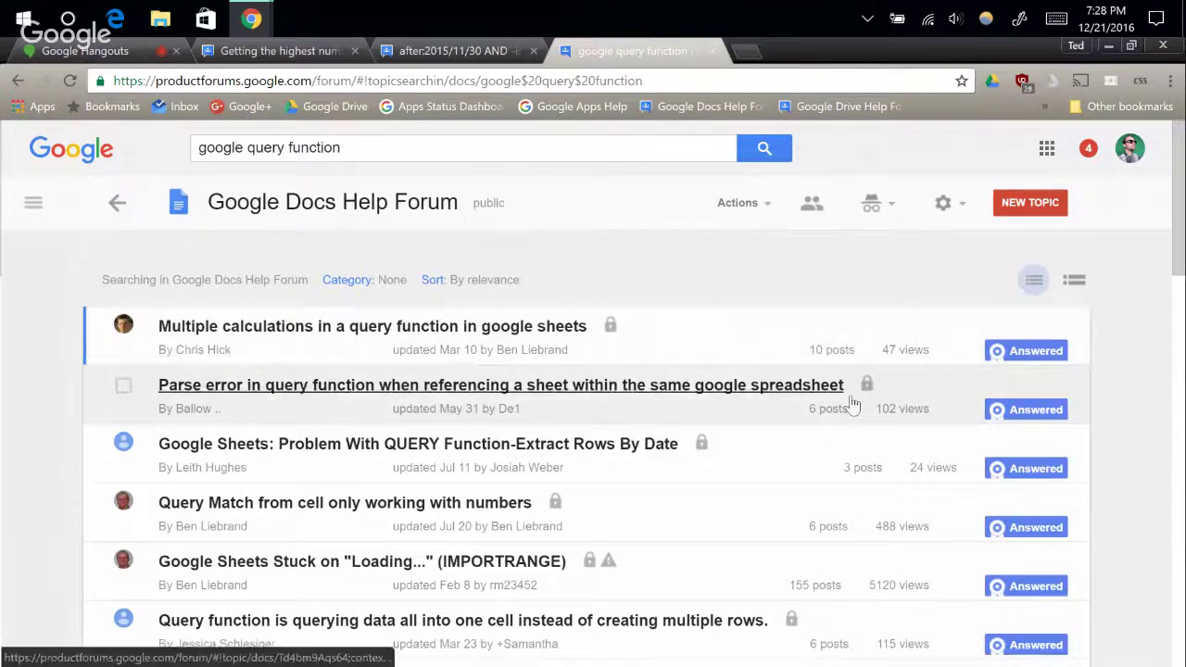
scroll(1009, 491, down, 2)
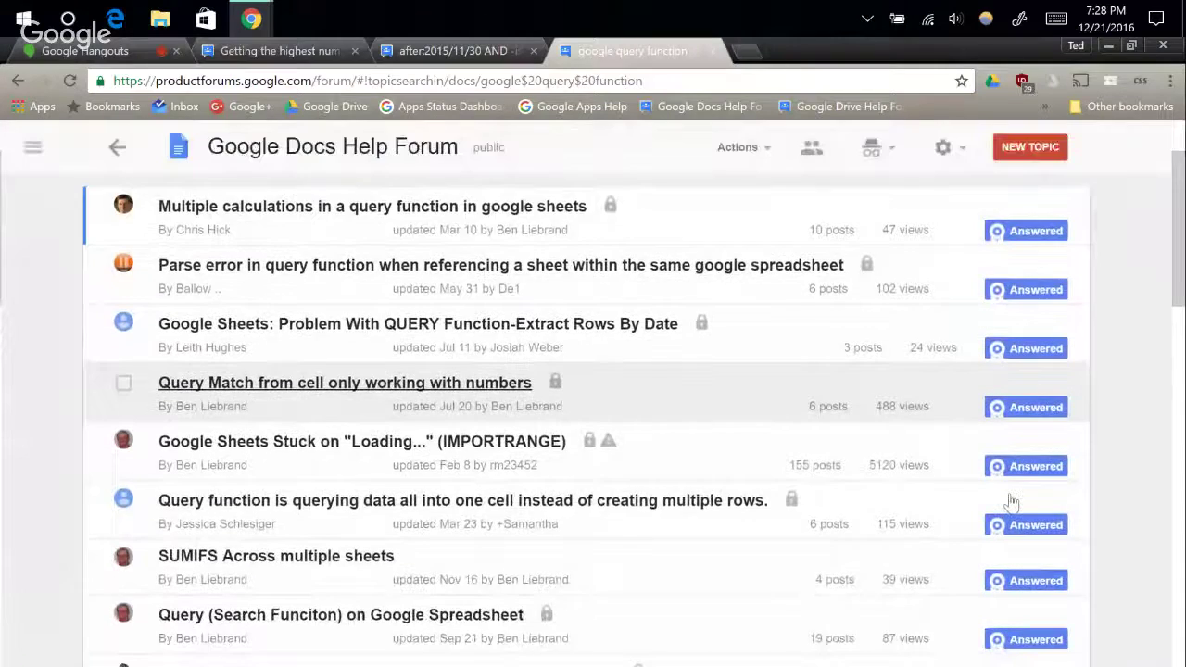
scroll(1011, 502, down, 1)
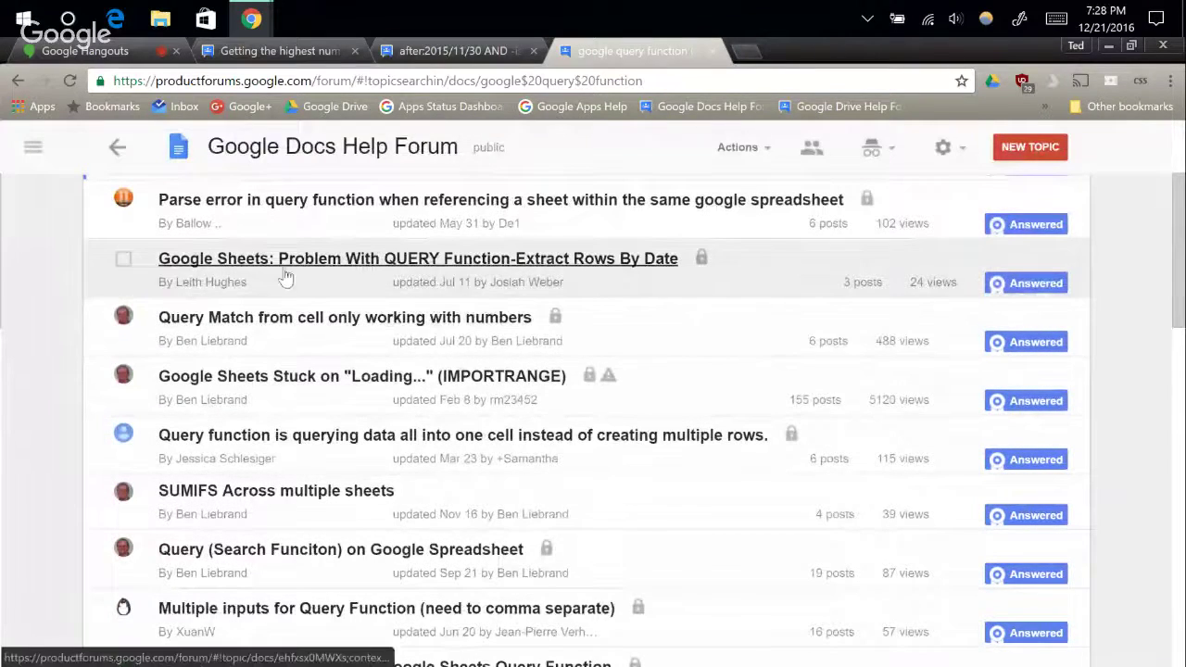
scroll(289, 260, up, 3)
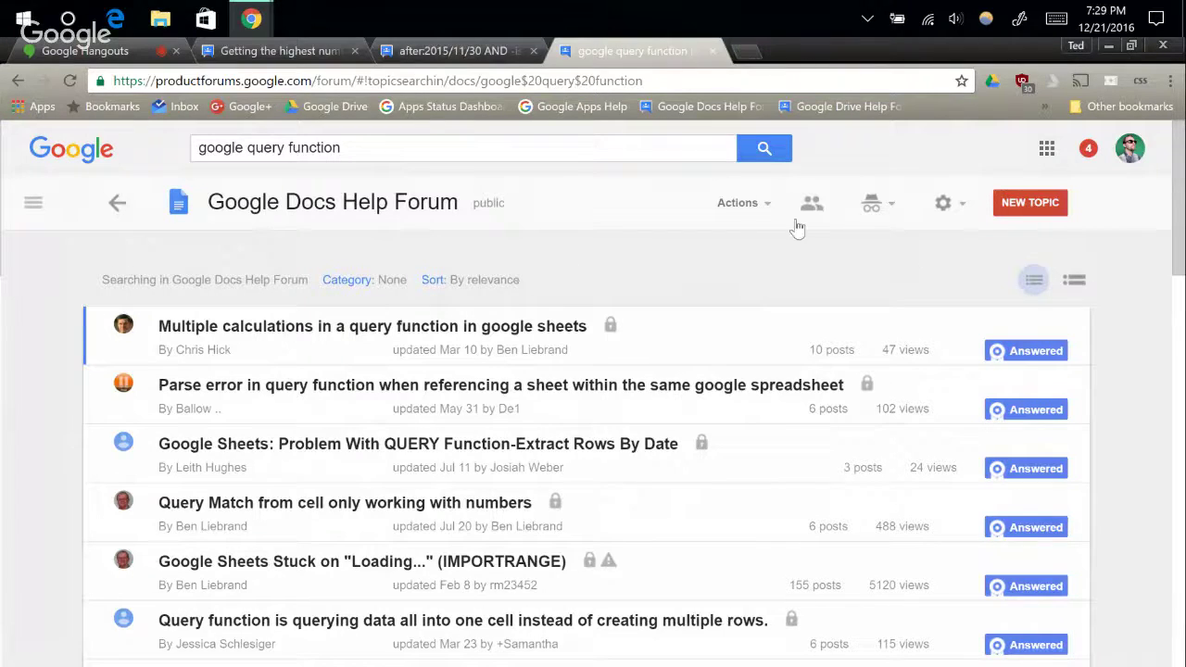
Start a new topic with the question "My question is about Google Sheets" and show the text formatting options for its message.
click(1014, 215)
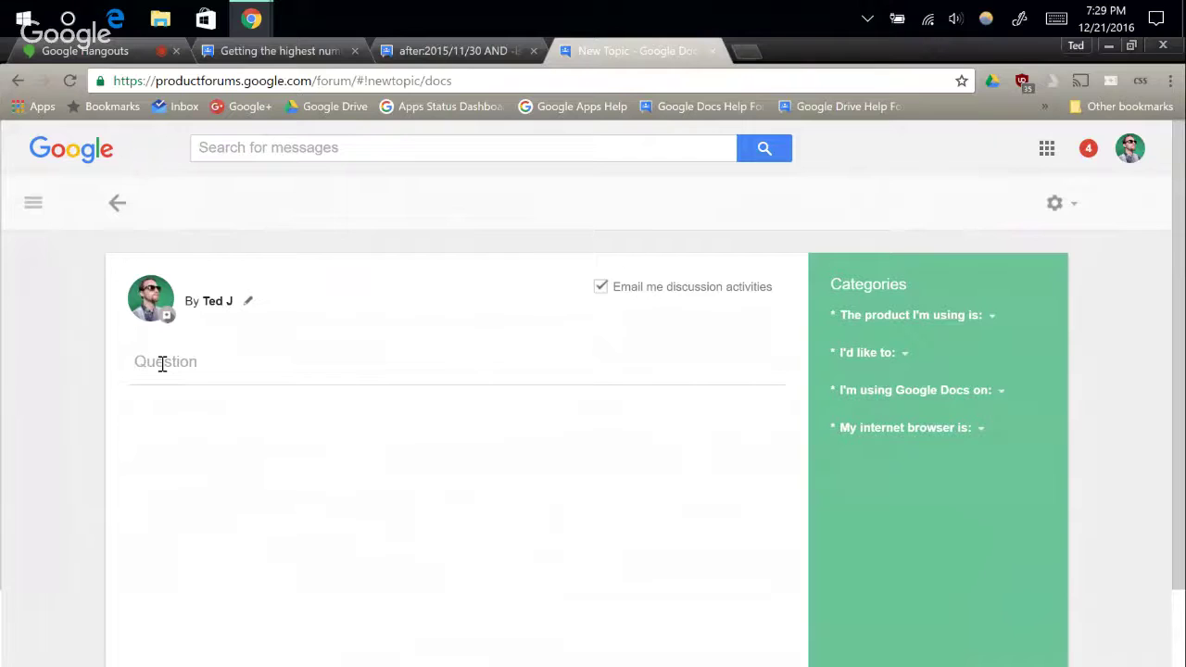
text(My question is about Google Sheets)
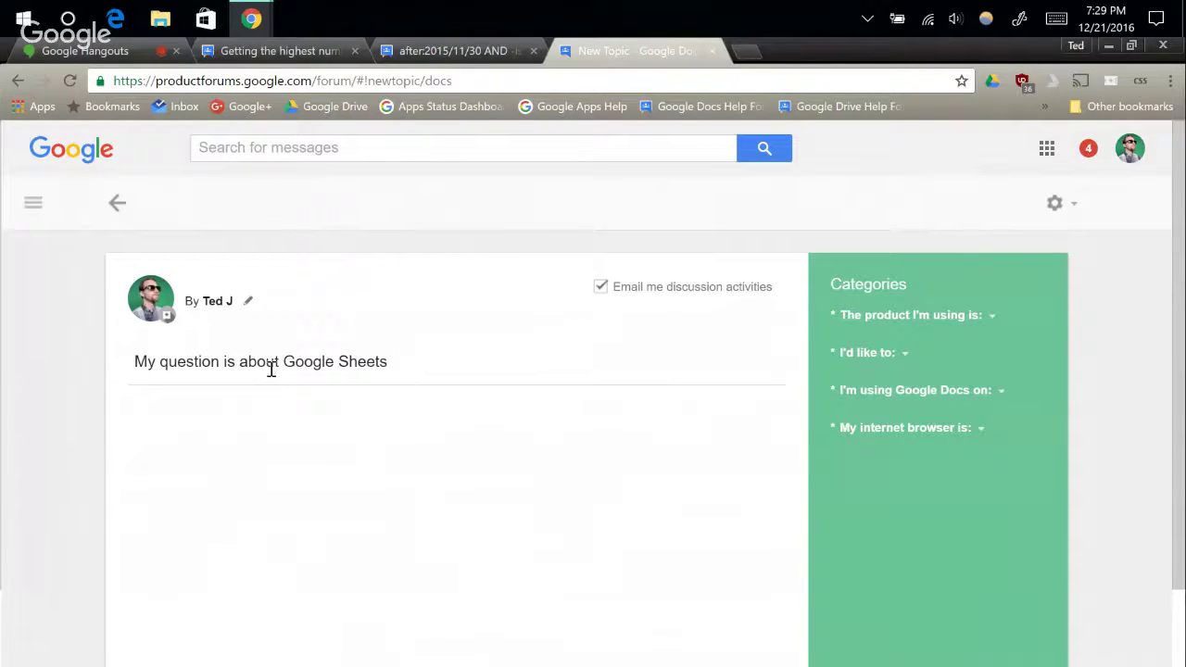
click(268, 429)
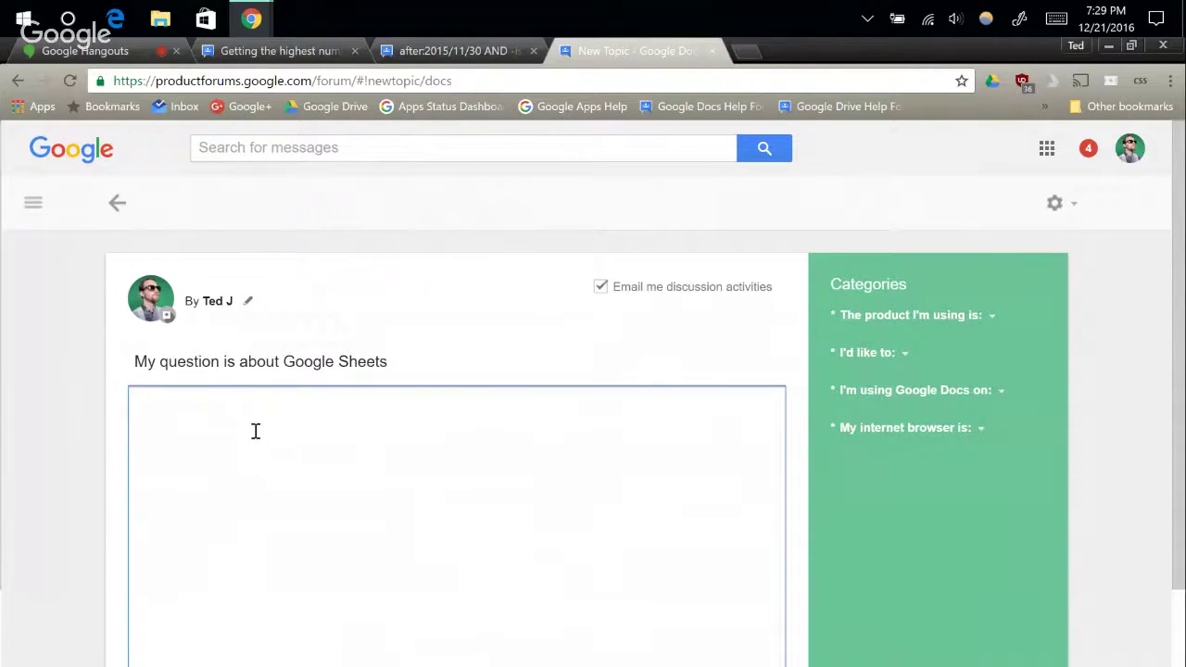
scroll(296, 458, down, 1)
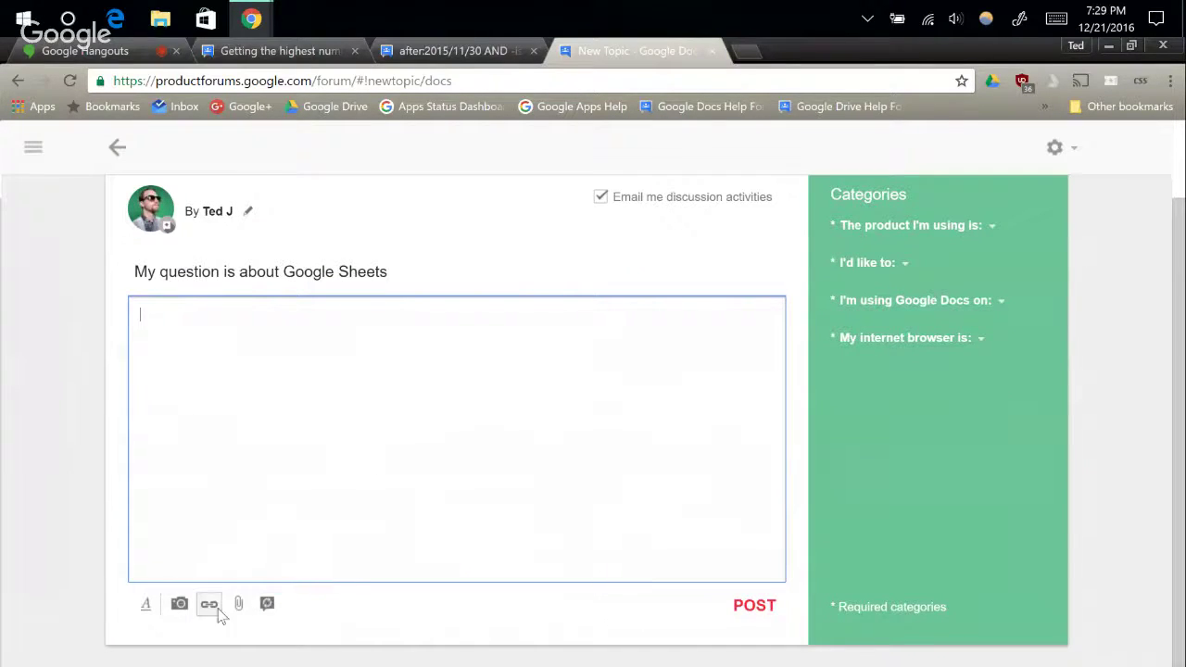
click(147, 607)
click(254, 431)
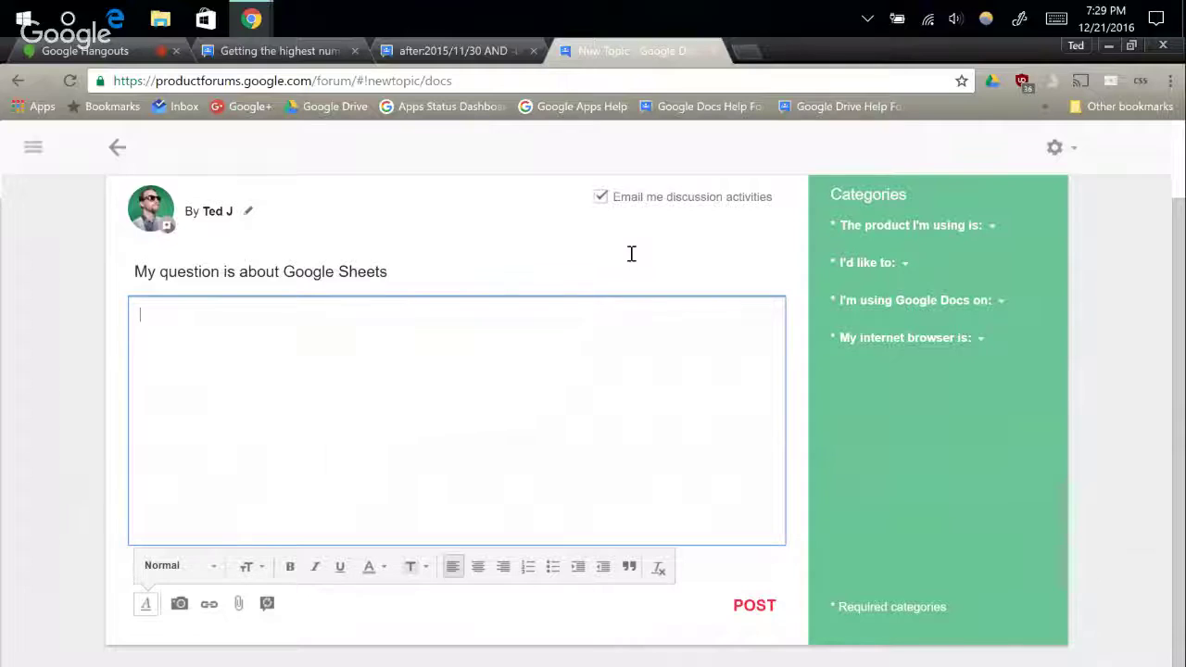
click(627, 254)
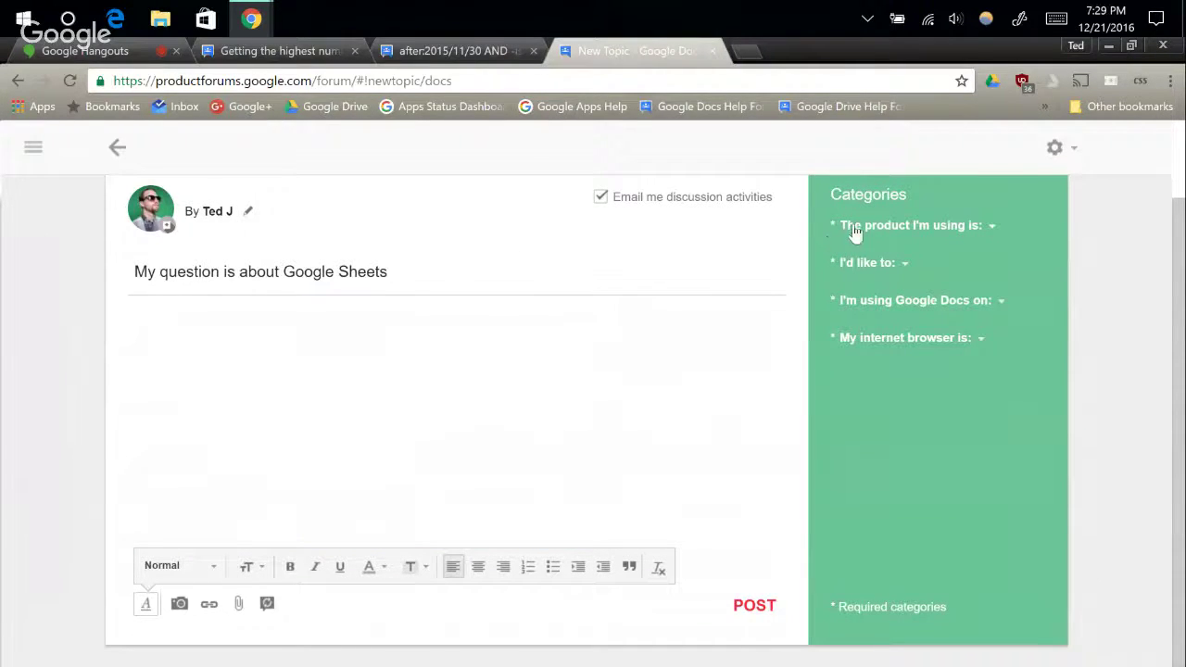
Set the new topic's product category to Sheets and review the choices for "I'd like to".
click(992, 231)
click(907, 259)
click(904, 266)
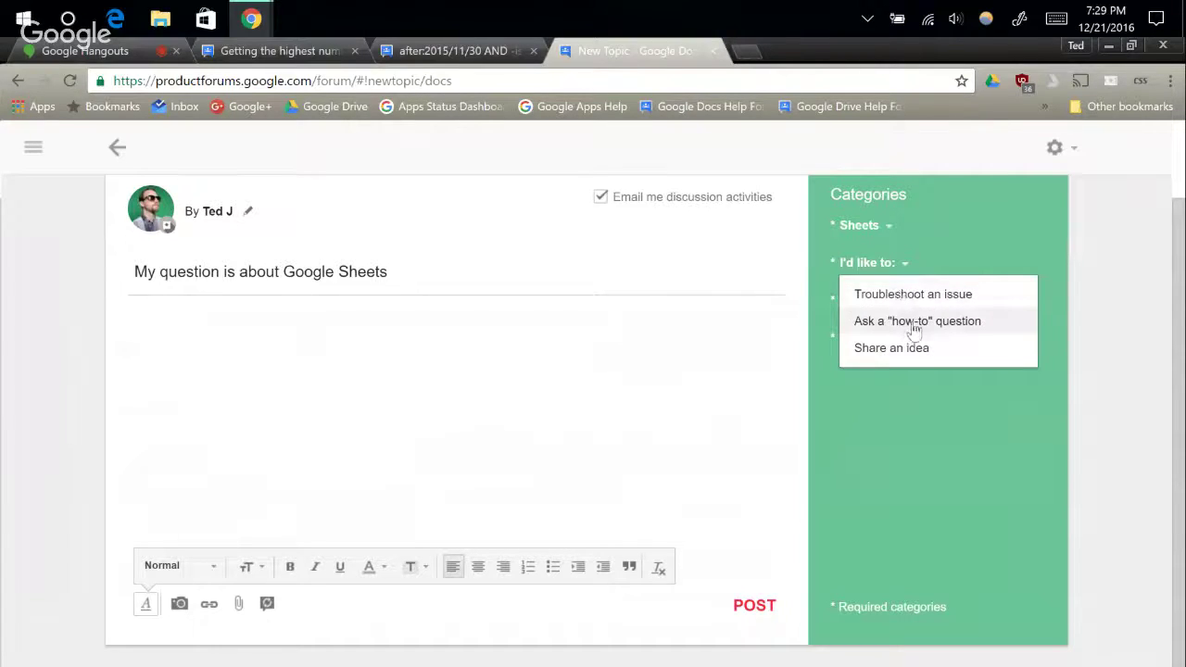
click(890, 351)
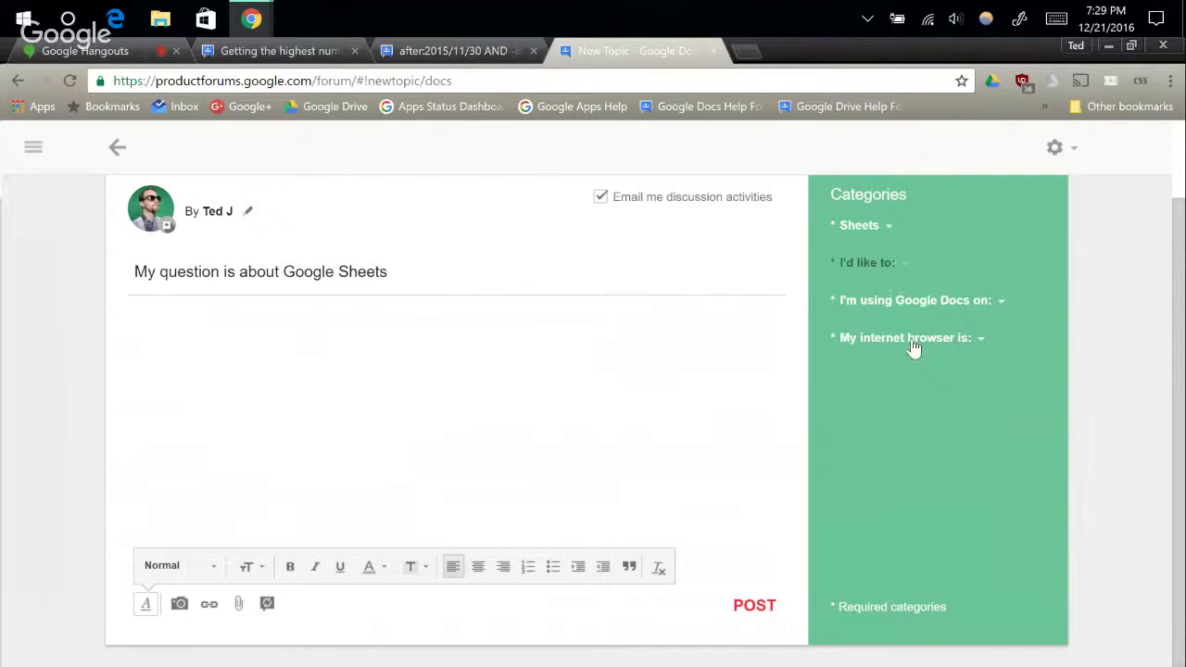
Review the device and internet browser choices for the new topic, and leave the form without posting.
click(971, 301)
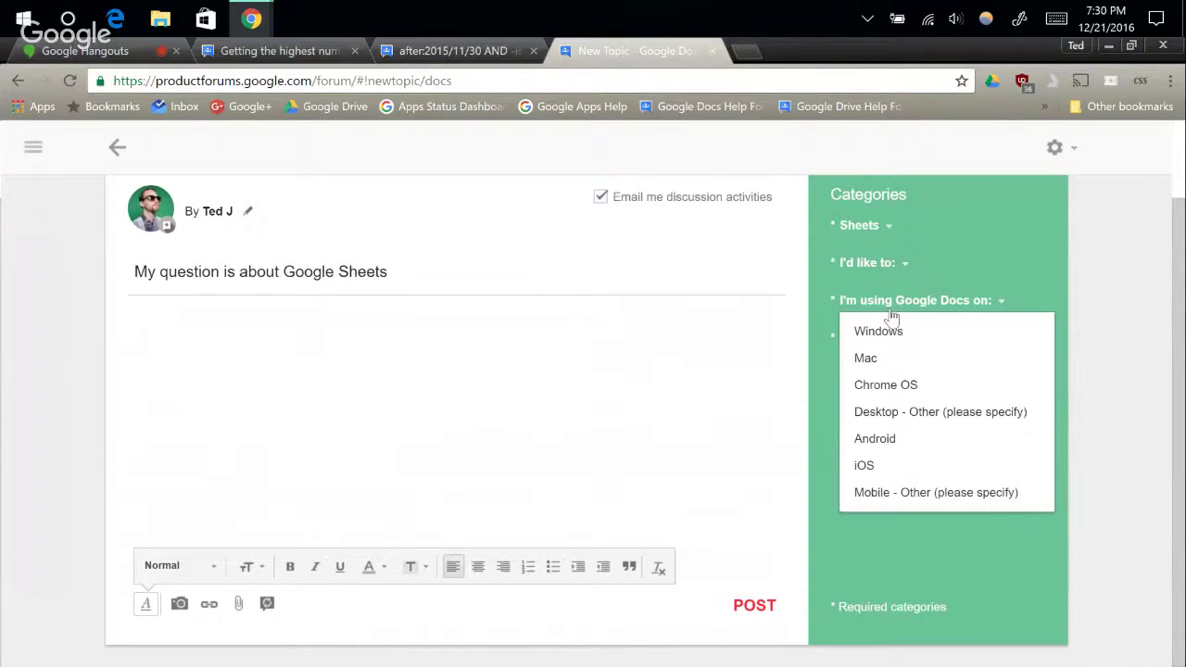
click(927, 496)
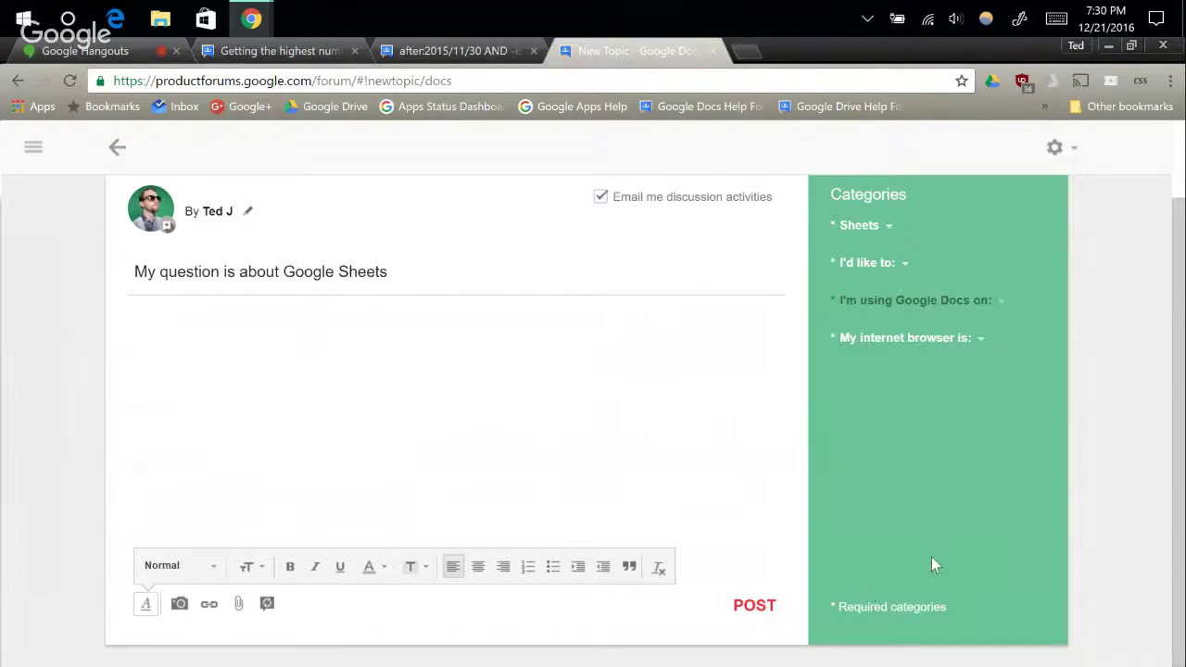
click(981, 343)
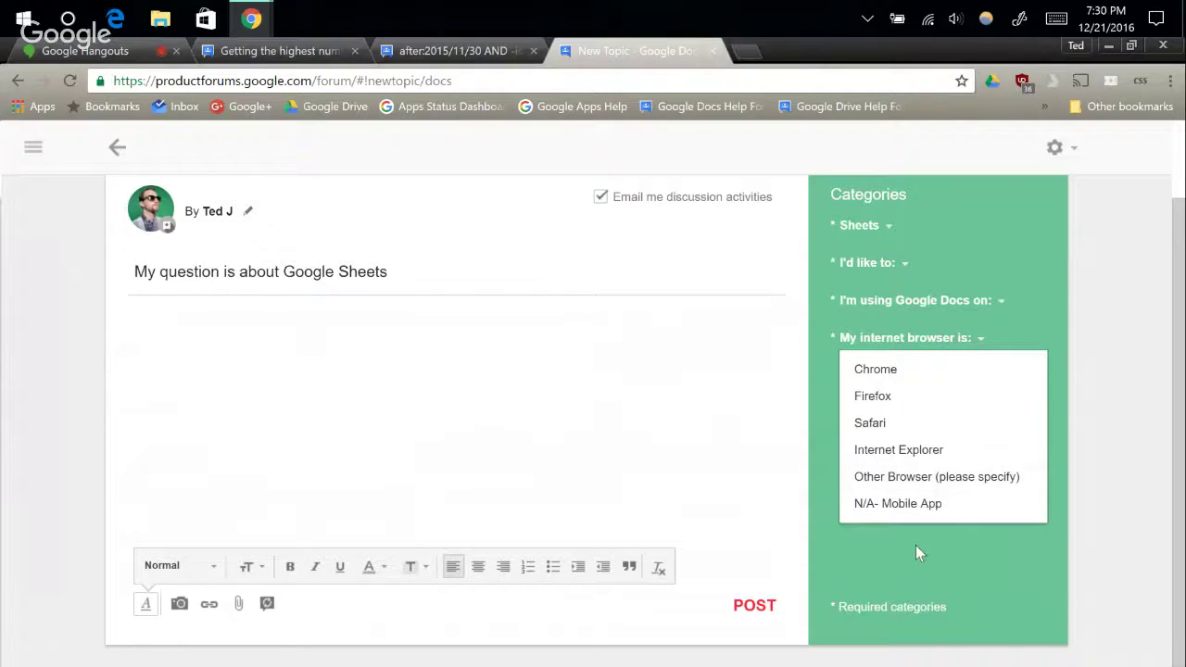
click(952, 517)
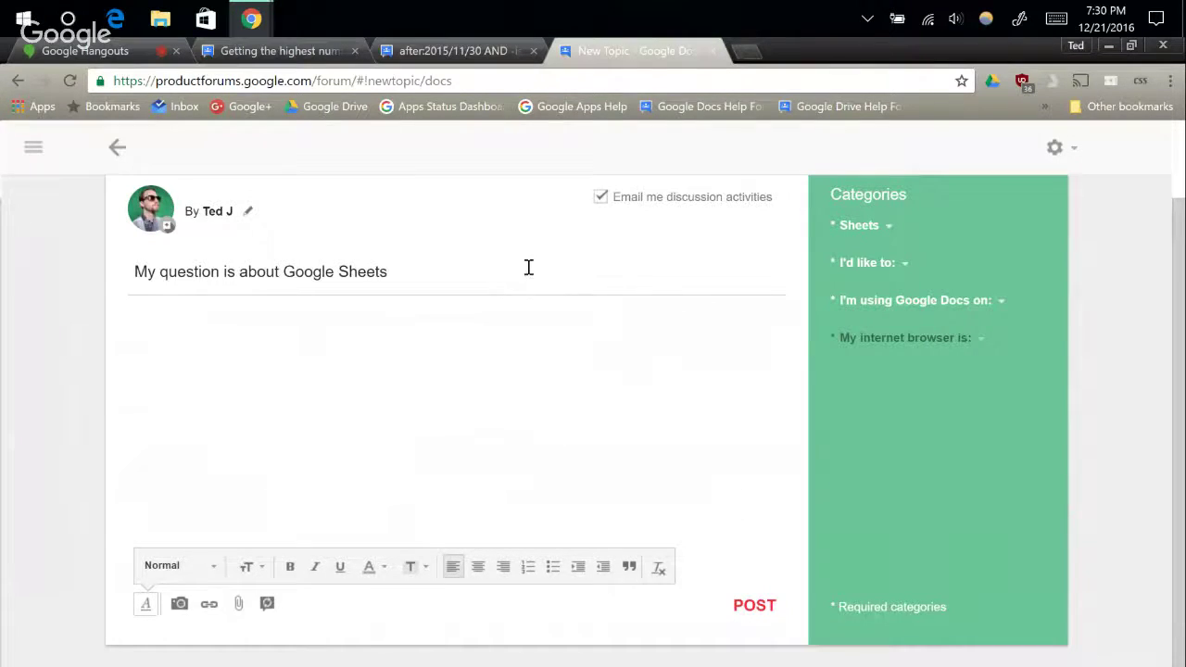
scroll(542, 276, up, 1)
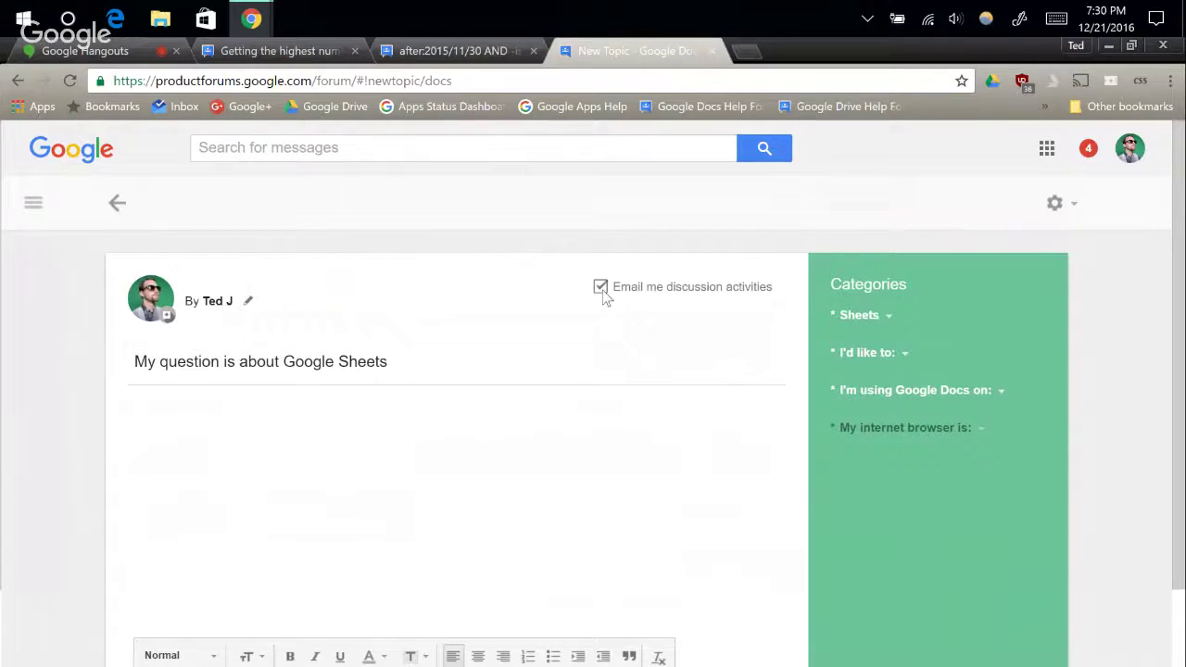
click(116, 202)
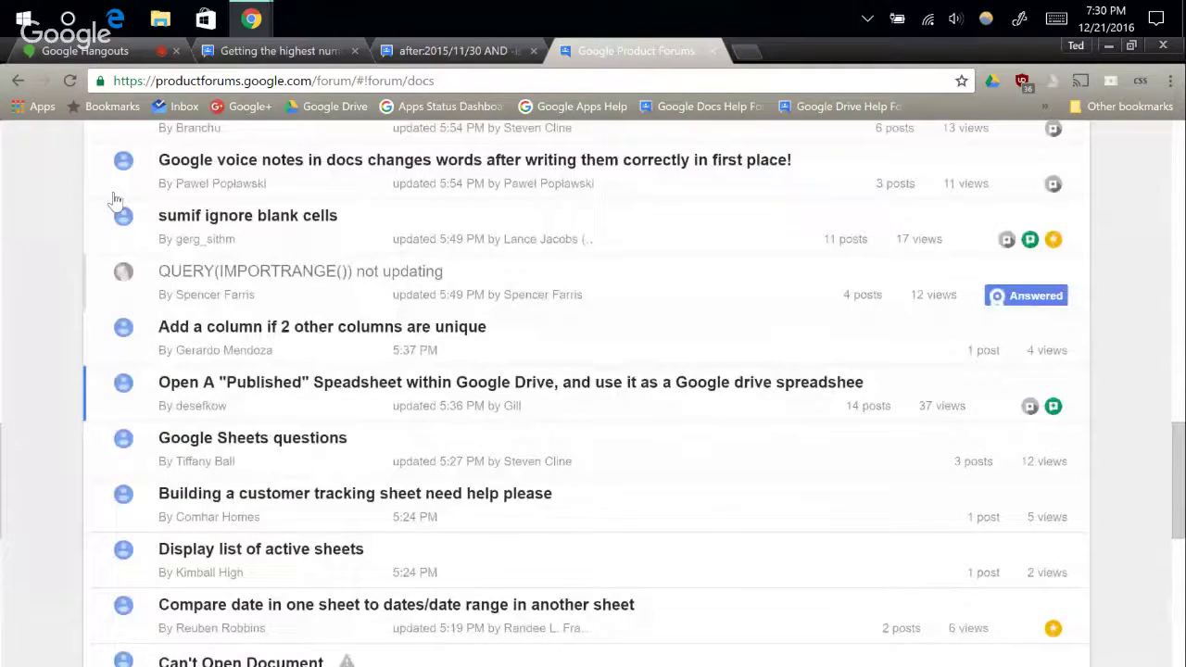
Go back through the forum's topic list and pinned topics to the welcome section with its help links.
click(90, 50)
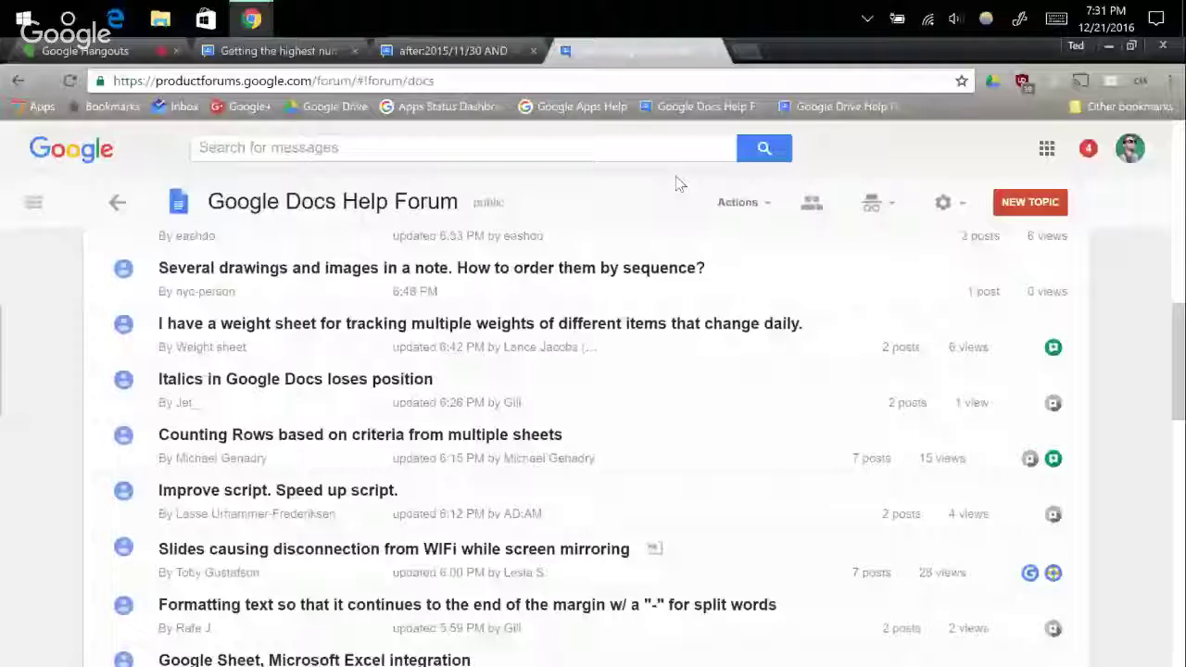
click(680, 151)
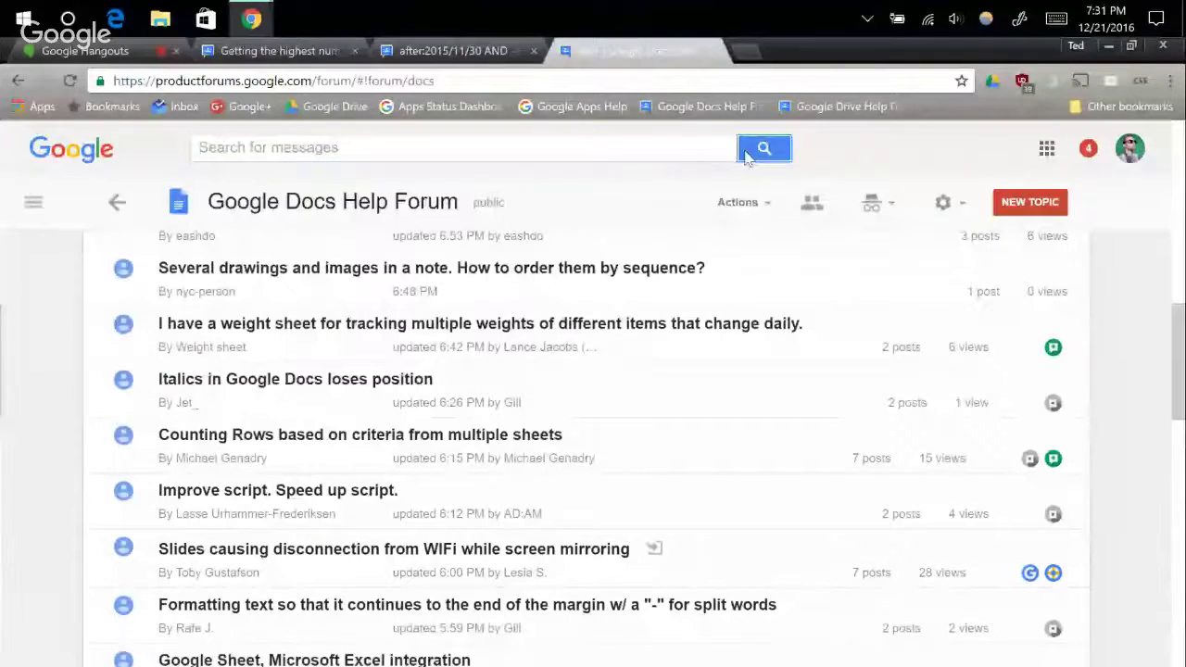
scroll(286, 187, up, 2)
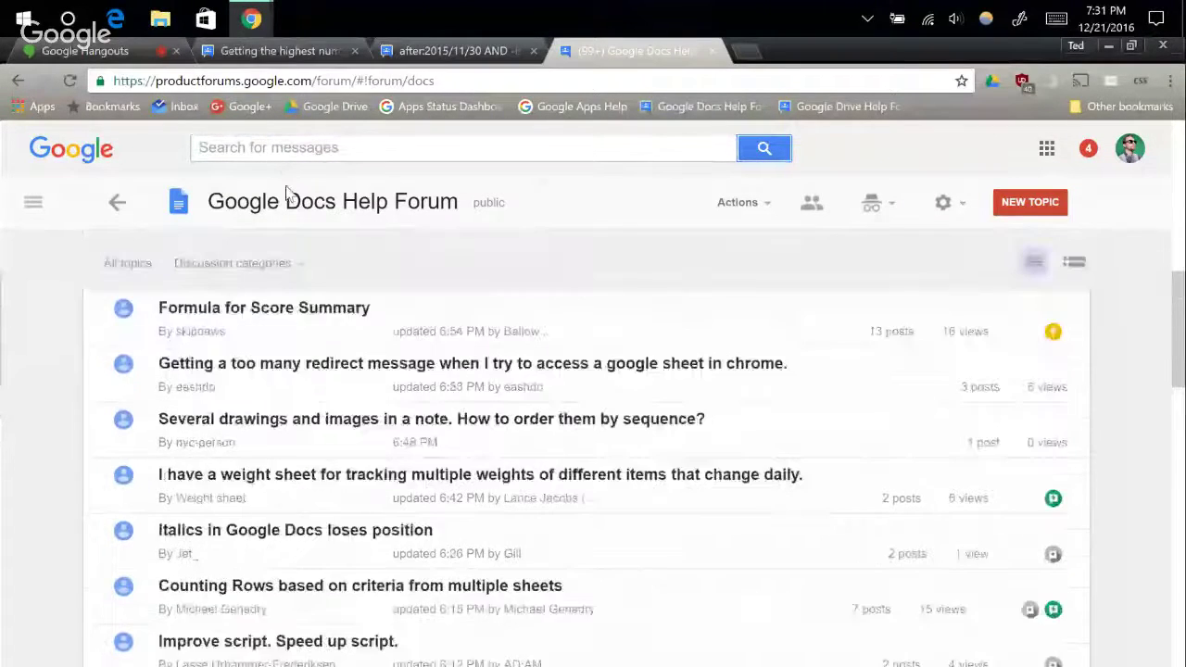
scroll(305, 349, up, 1)
scroll(304, 351, up, 2)
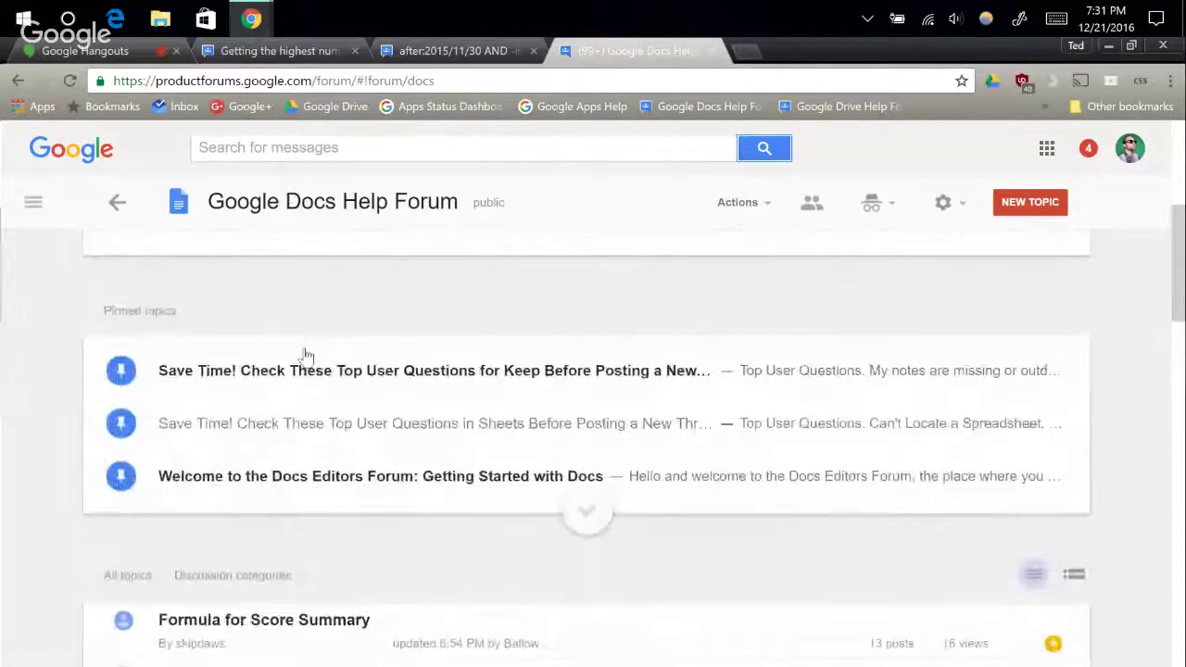
scroll(305, 354, up, 4)
scroll(304, 357, up, 1)
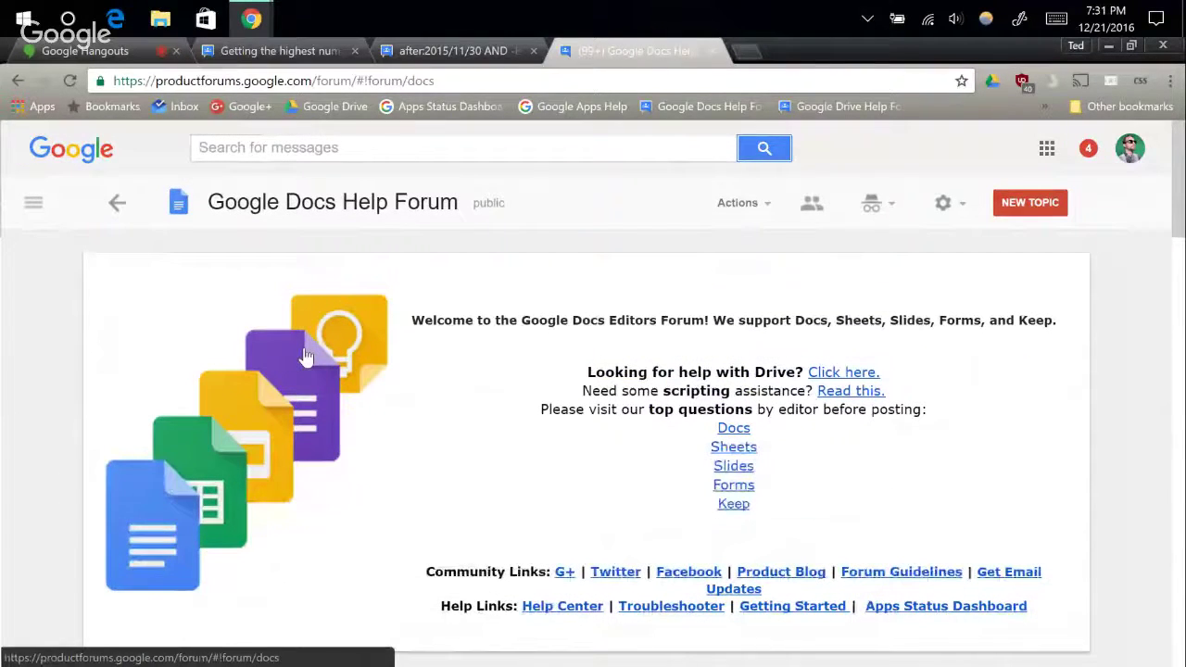
Open the bookmarked forum search that excludes duplicate, answered and responded topics since 2015/11/30, and read its query through to the last condition.
click(1043, 107)
click(817, 620)
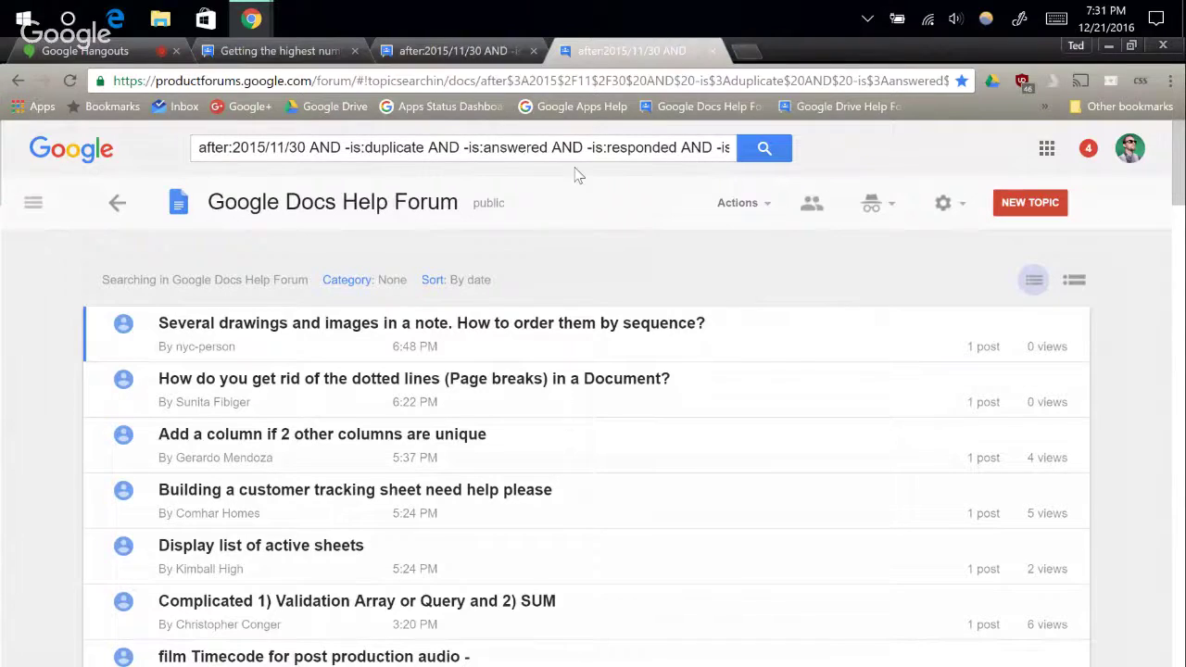
click(713, 147)
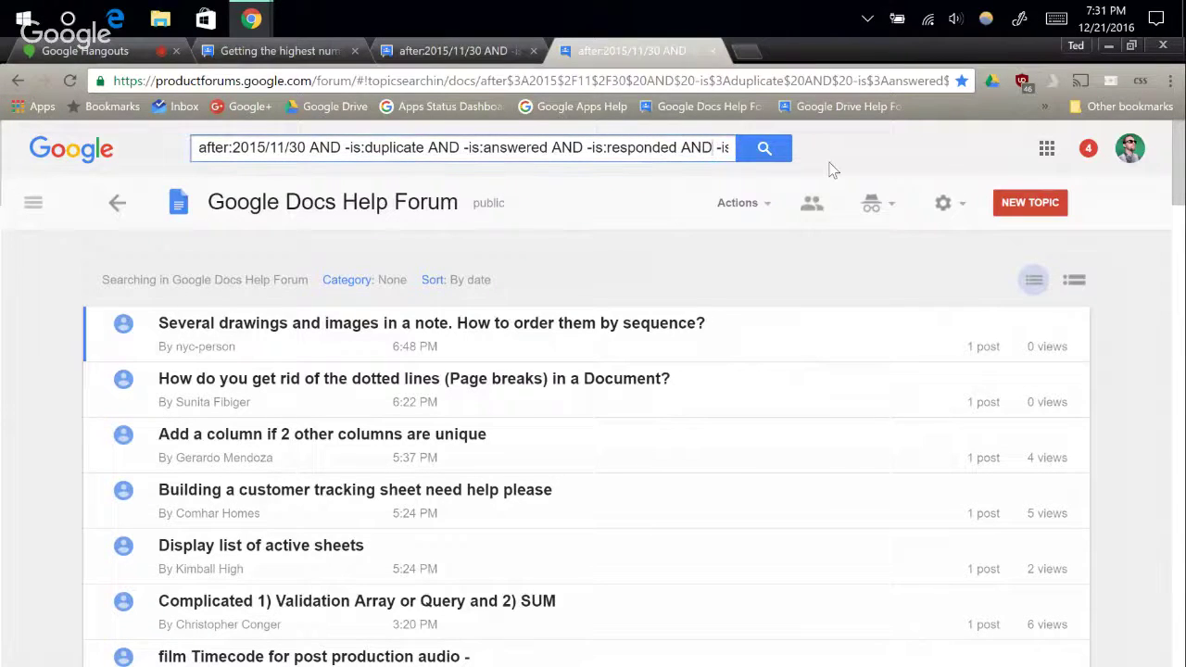
key(Right)
key(Right)
key(Right)
key(Right)
key(Right)
key(Right)
key(Right)
key(Right)
key(Right)
key(Right)
key(Right)
key(Right)
key(Right)
key(Right)
key(Right)
key(Right)
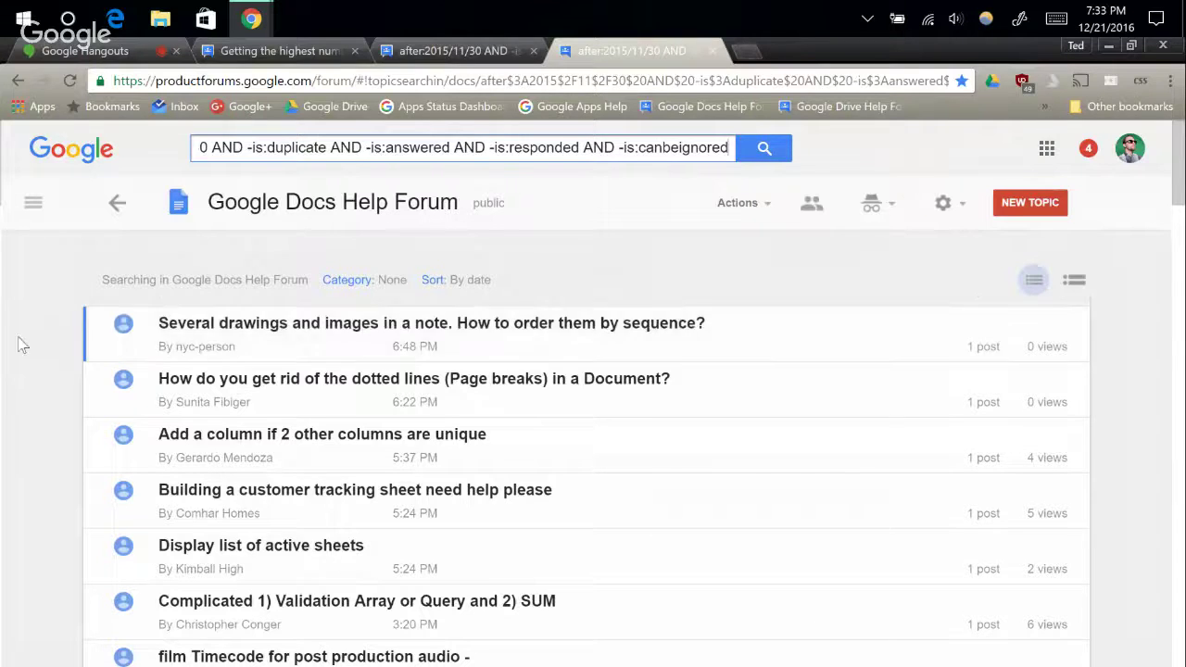
Read the topic "Several drawings and images in a note. How to order them by sequence?" and return to the search results.
click(402, 329)
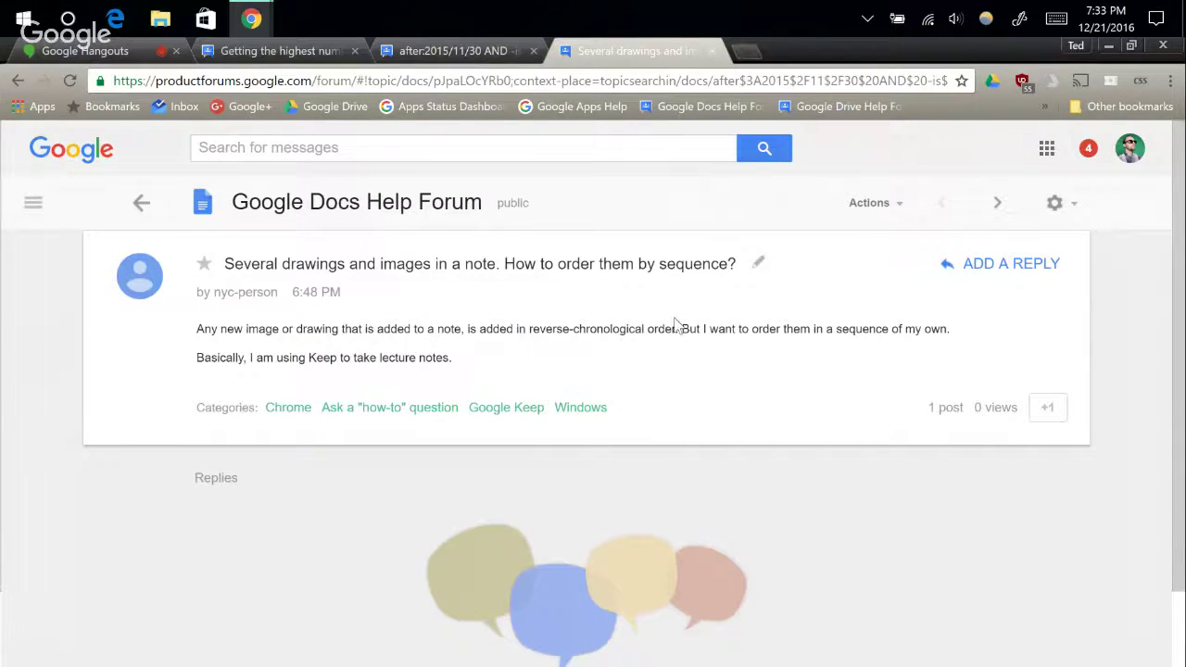
click(135, 205)
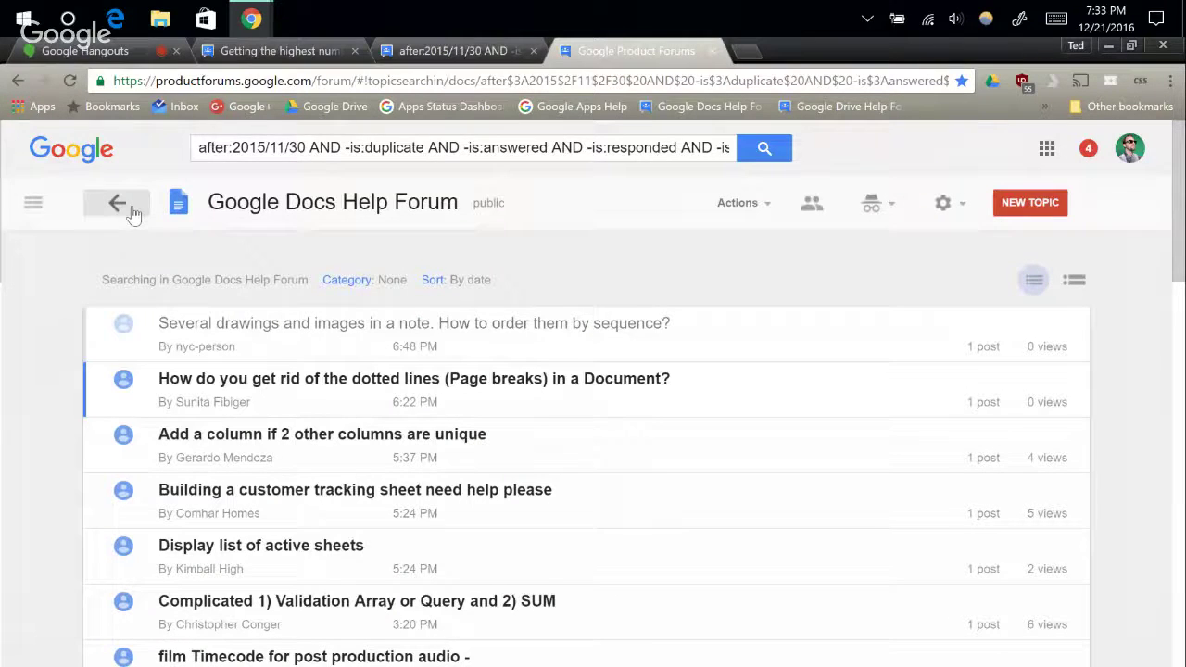
scroll(83, 309, down, 2)
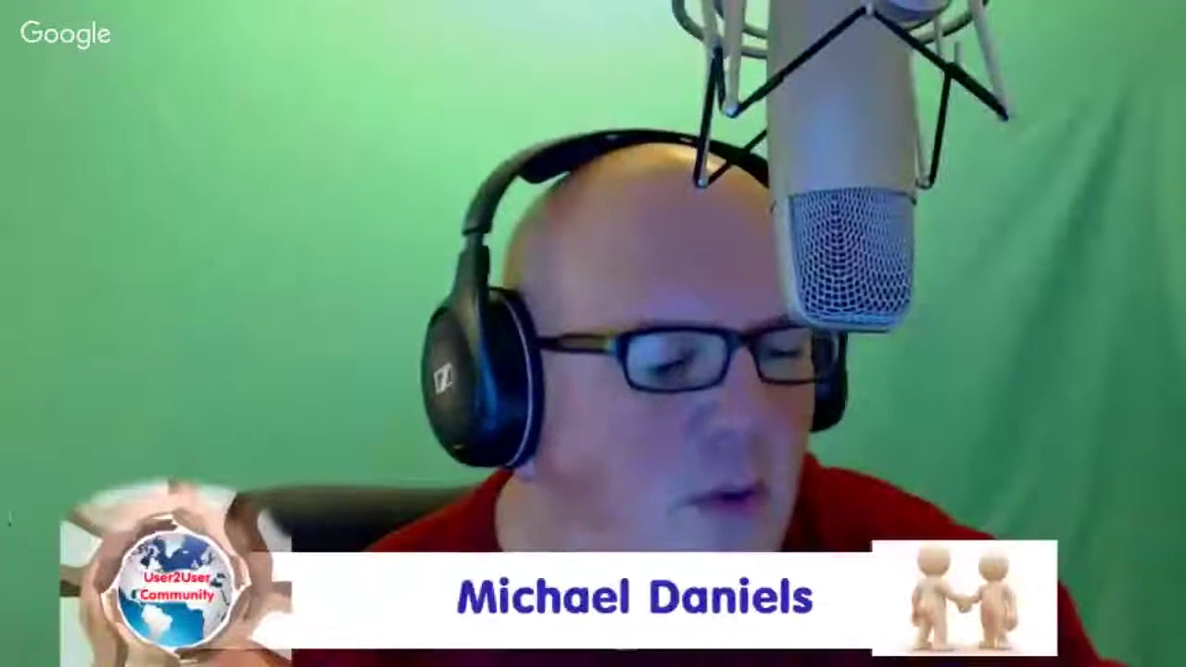
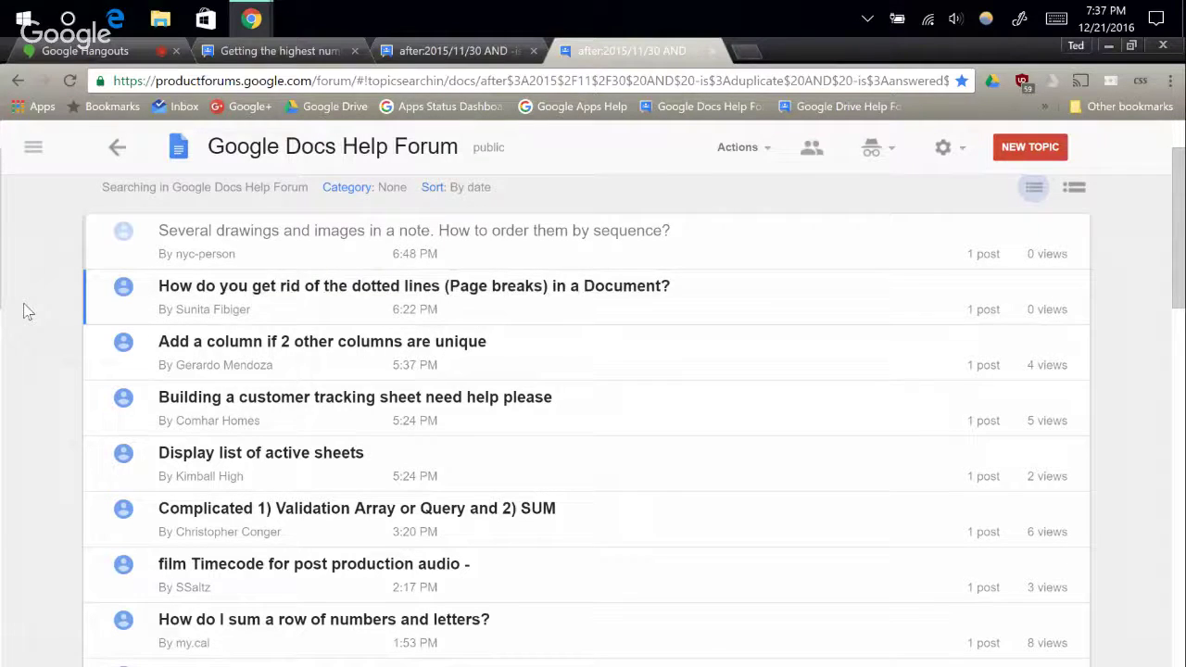
Read the topic "Add a column if 2 other columns are unique" with its sample data, and return to the search results.
scroll(24, 309, down, 1)
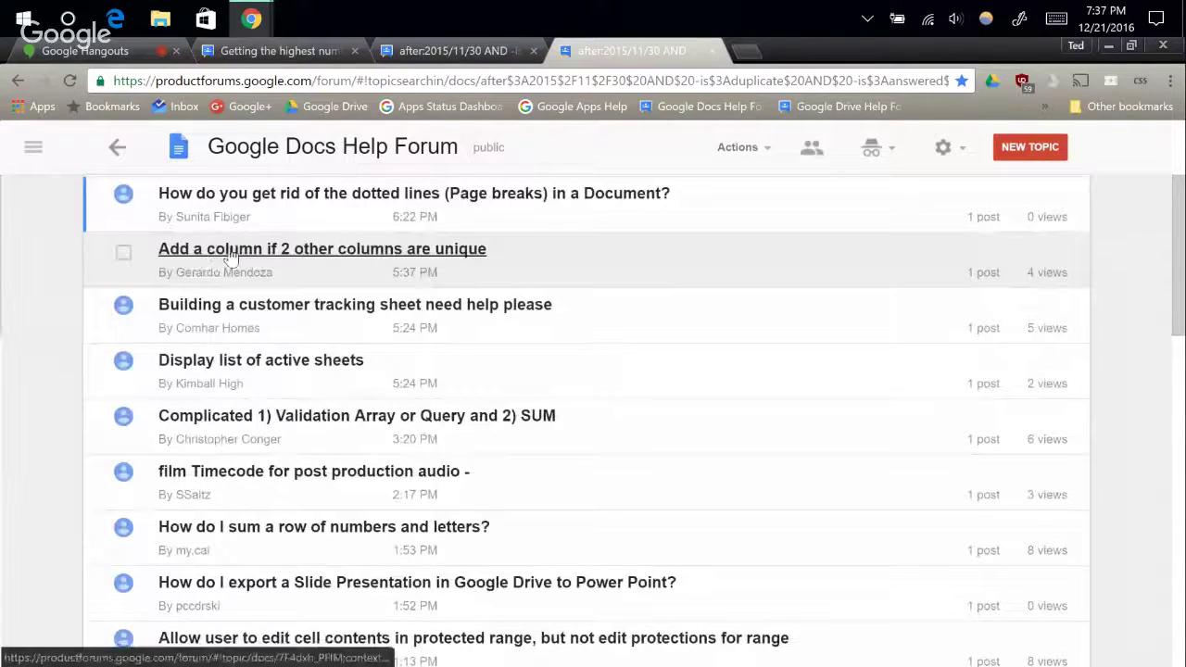
click(230, 256)
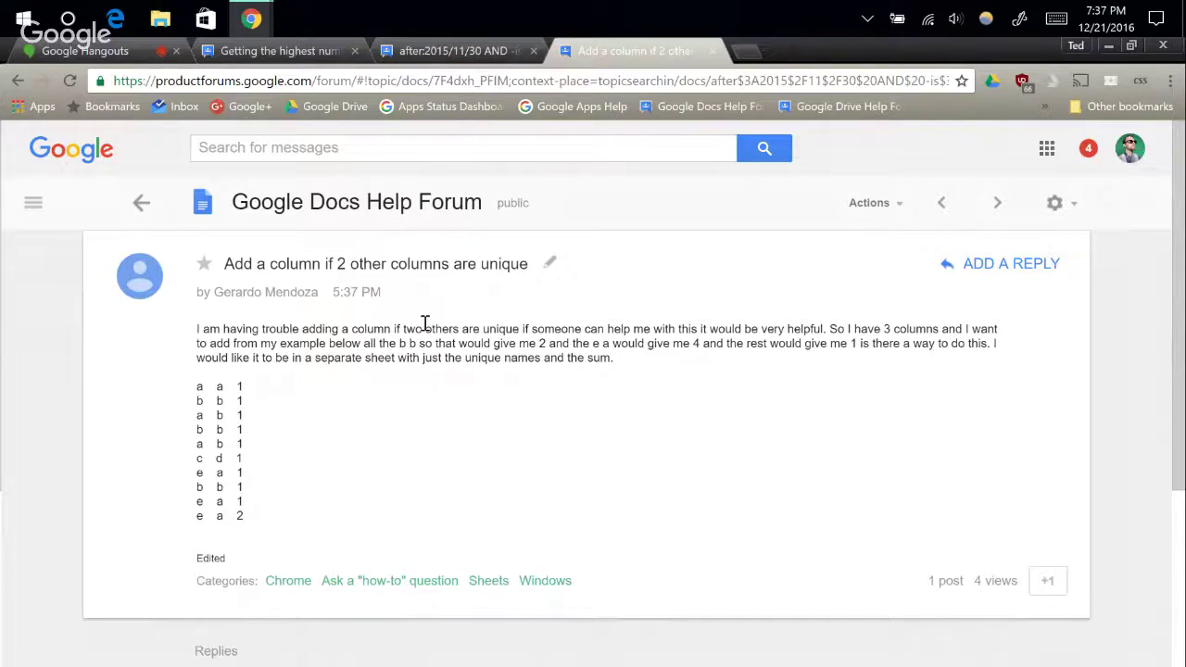
scroll(345, 350, down, 1)
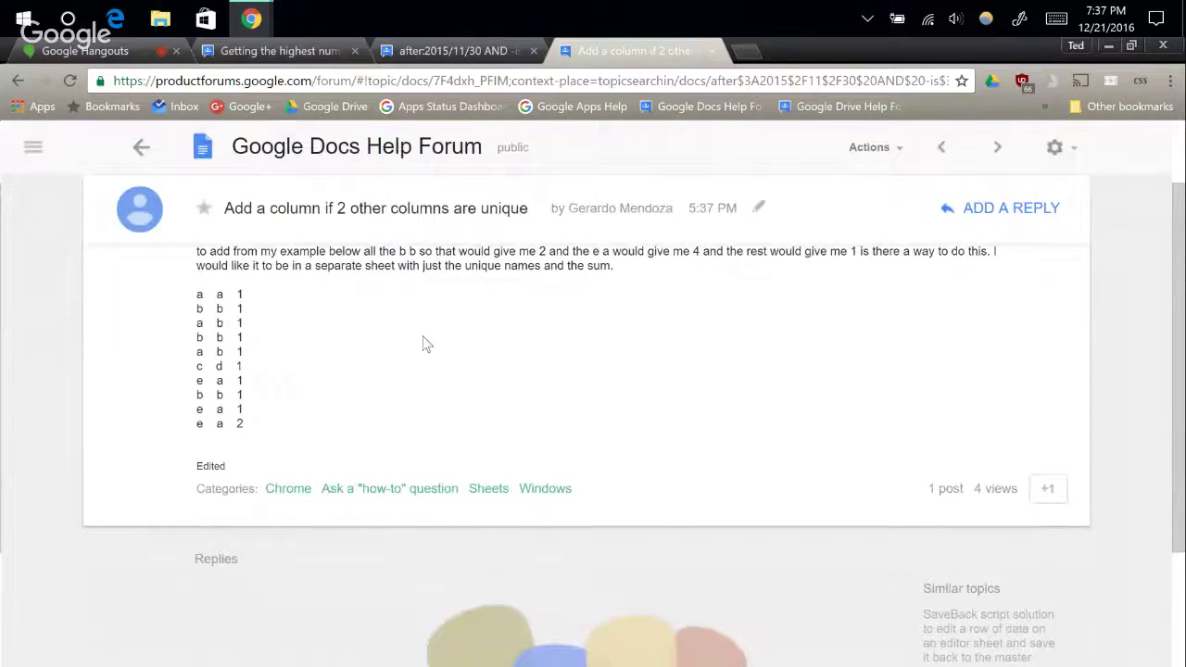
scroll(423, 344, up, 1)
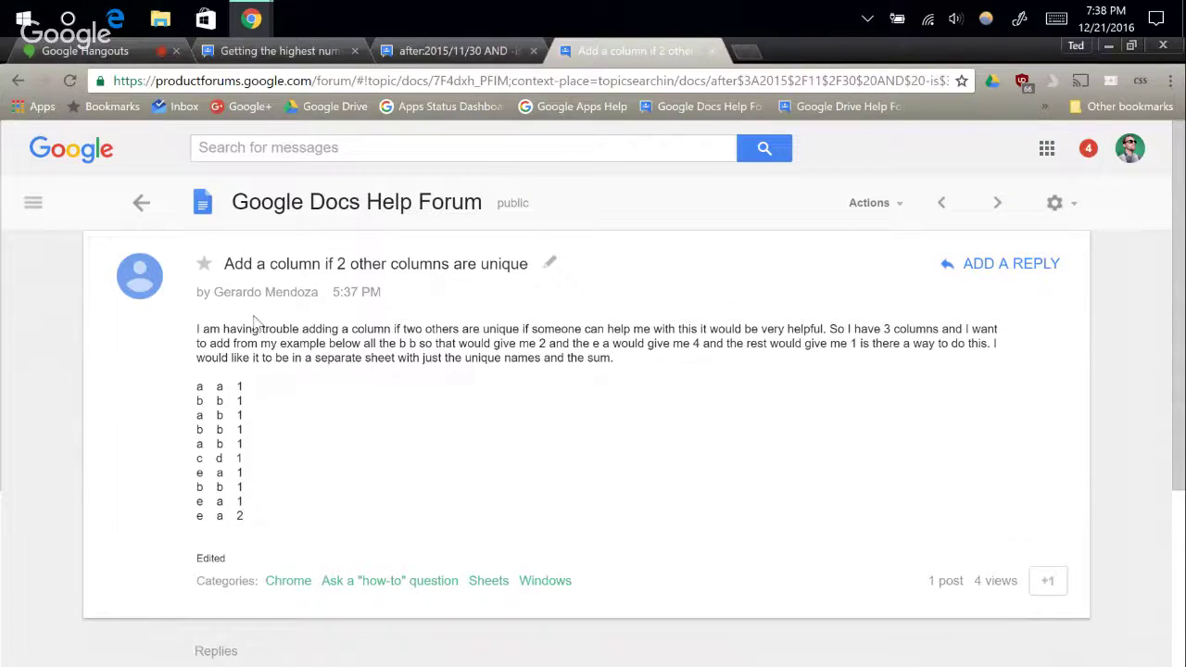
click(159, 213)
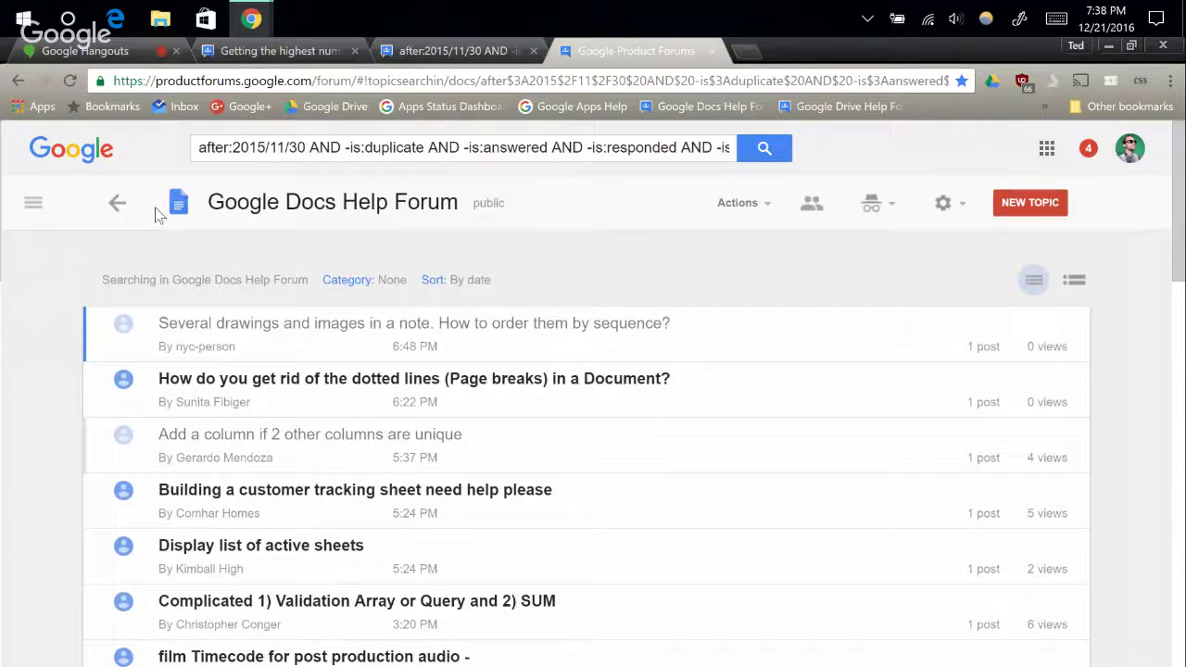
Open the topic "Building a customer tracking sheet need help please" and read the full question.
scroll(62, 369, down, 1)
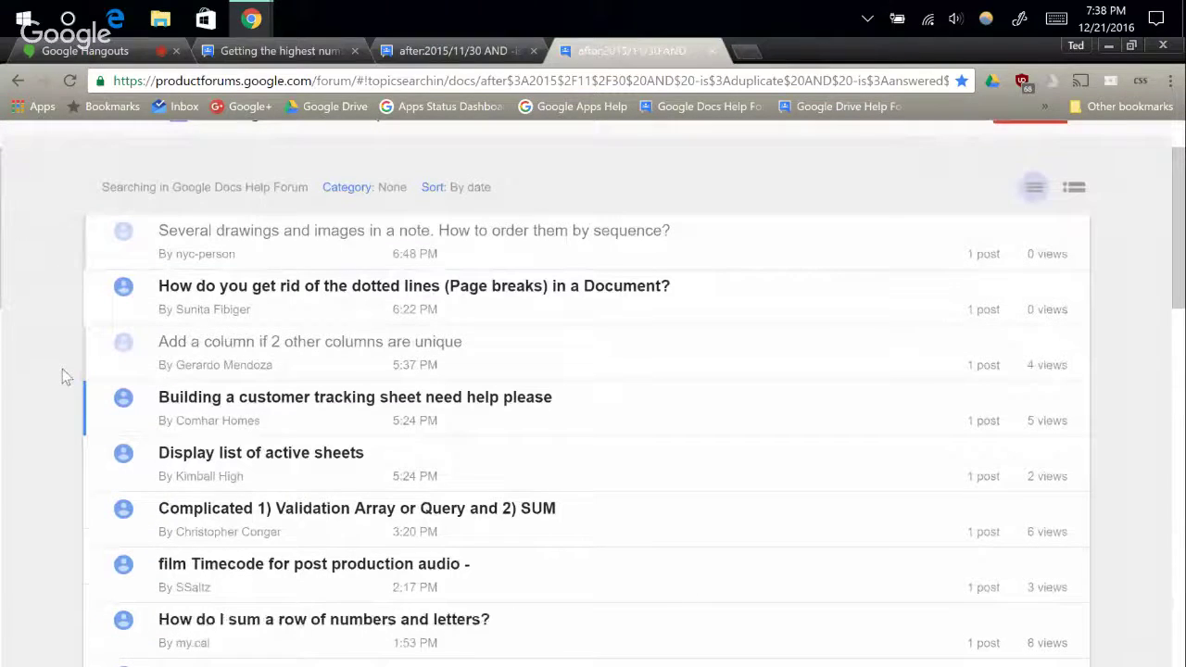
scroll(75, 361, down, 1)
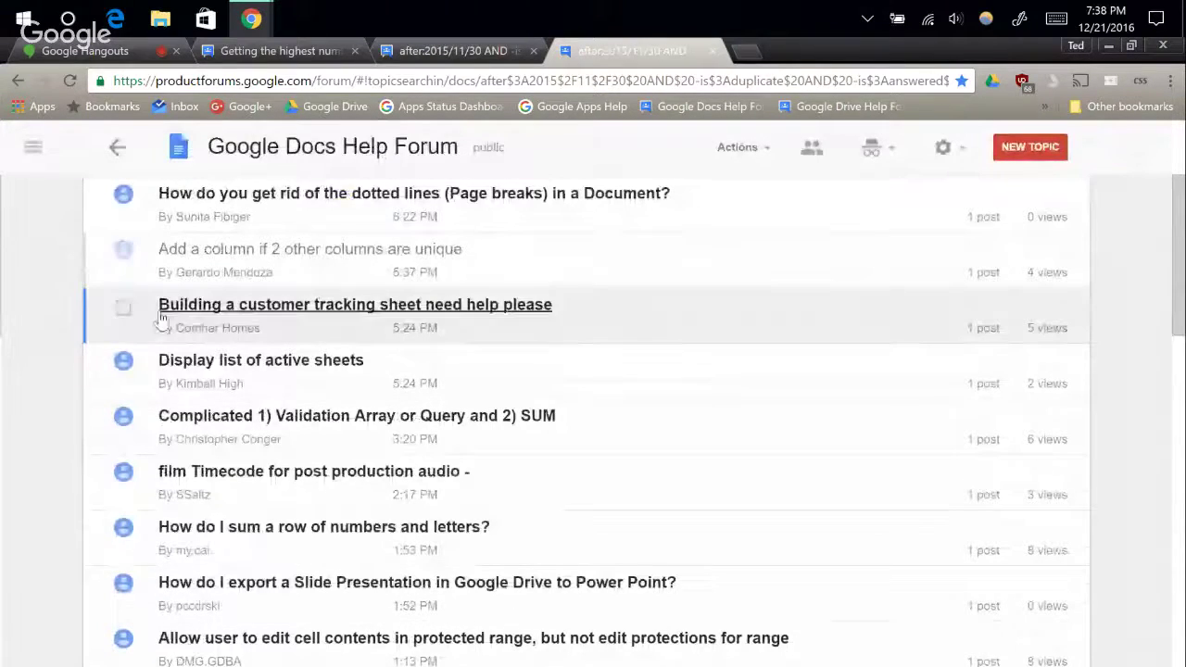
click(251, 309)
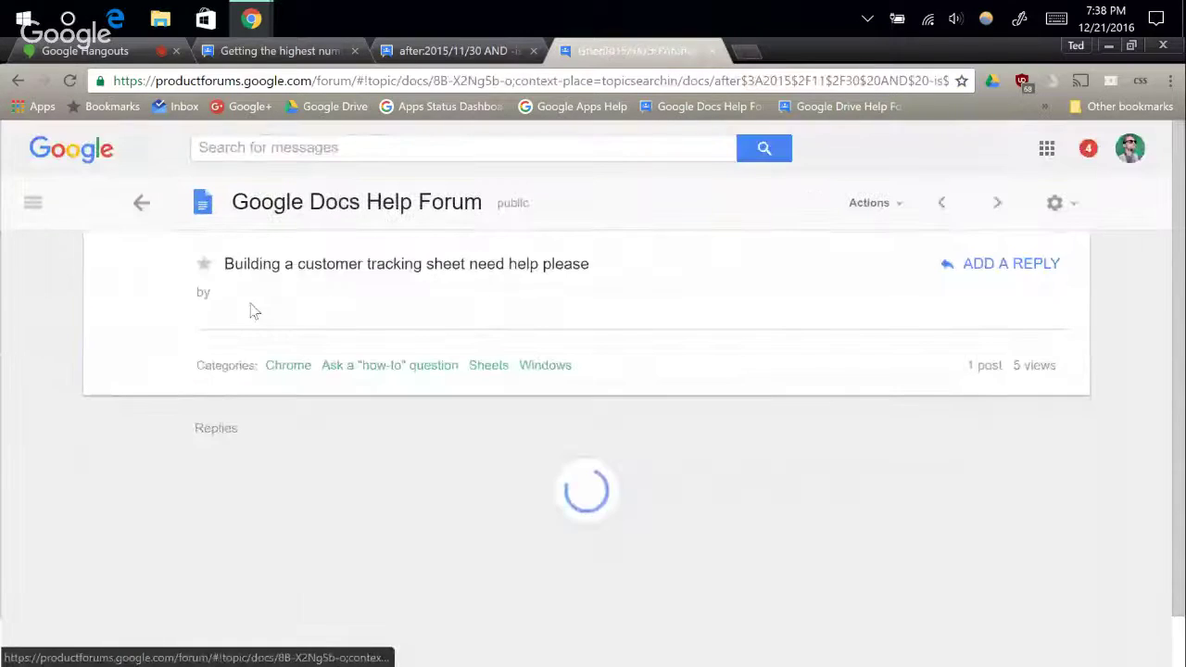
scroll(250, 310, down, 3)
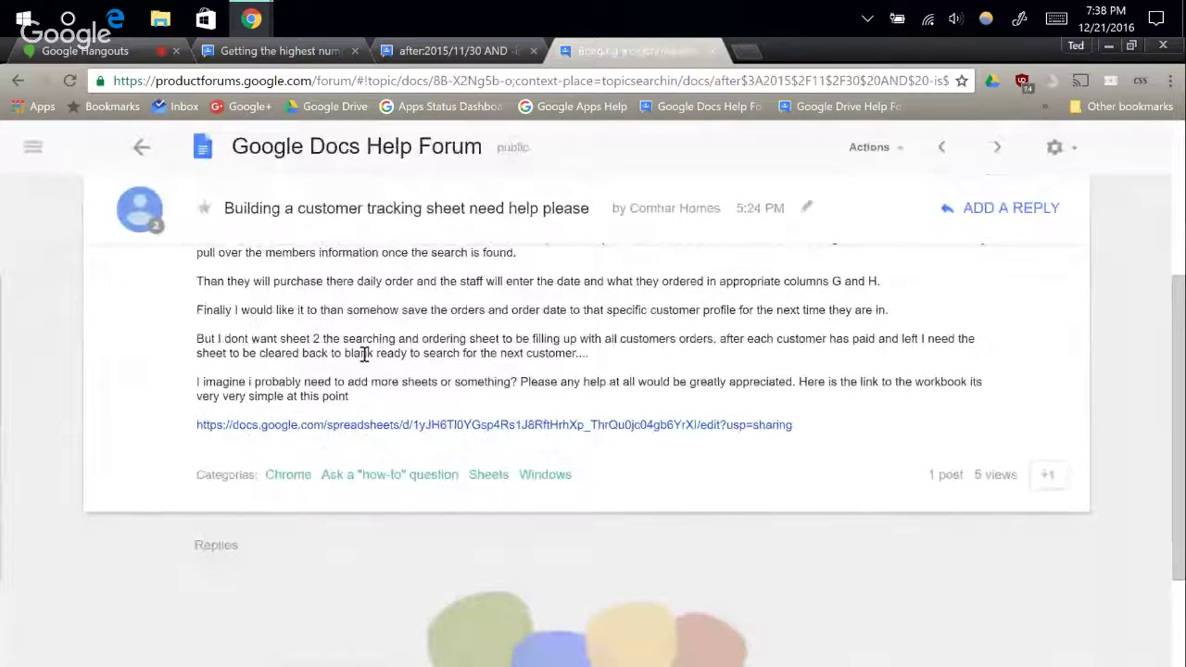
scroll(361, 356, up, 3)
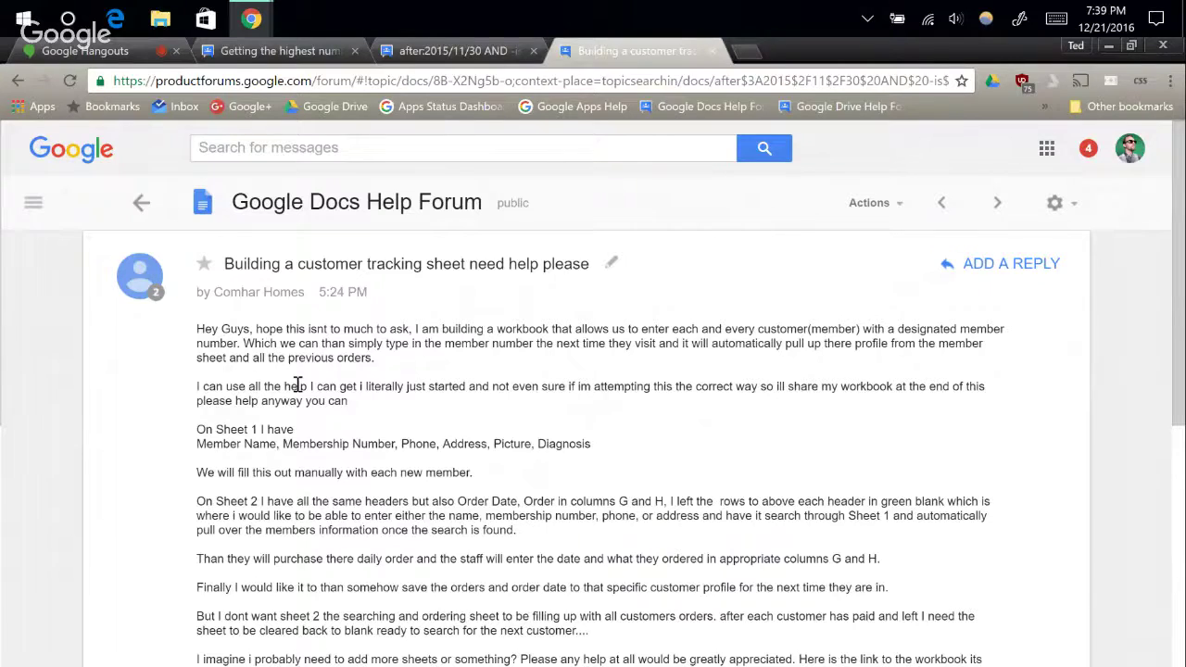
scroll(298, 384, down, 1)
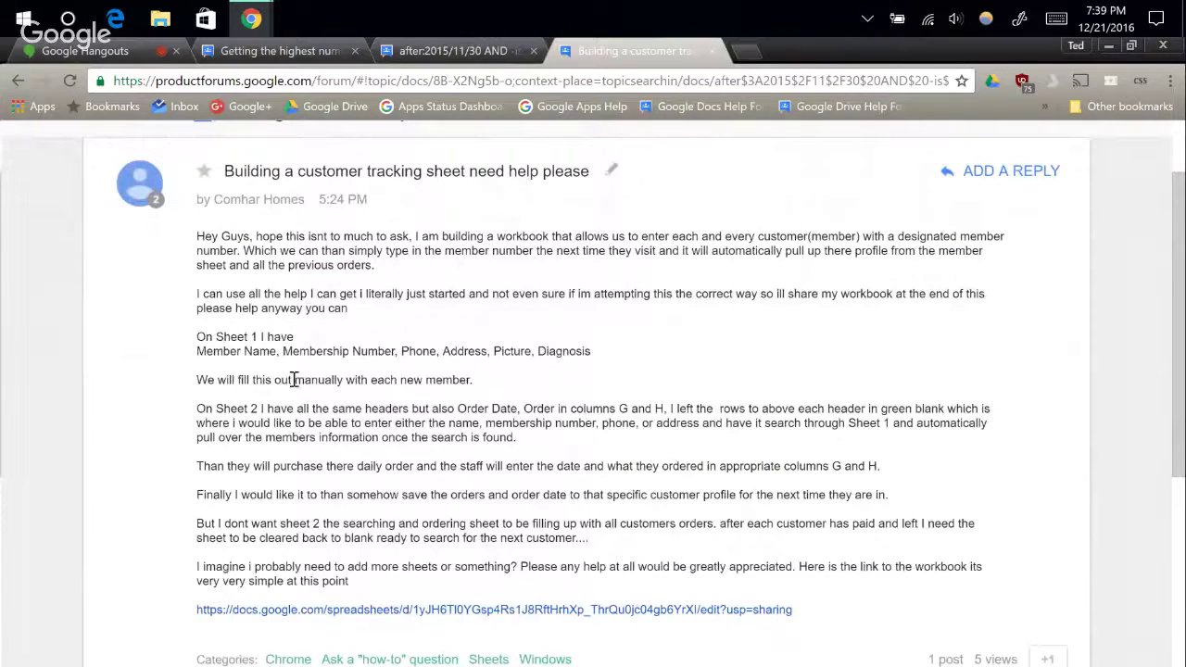
scroll(288, 352, up, 2)
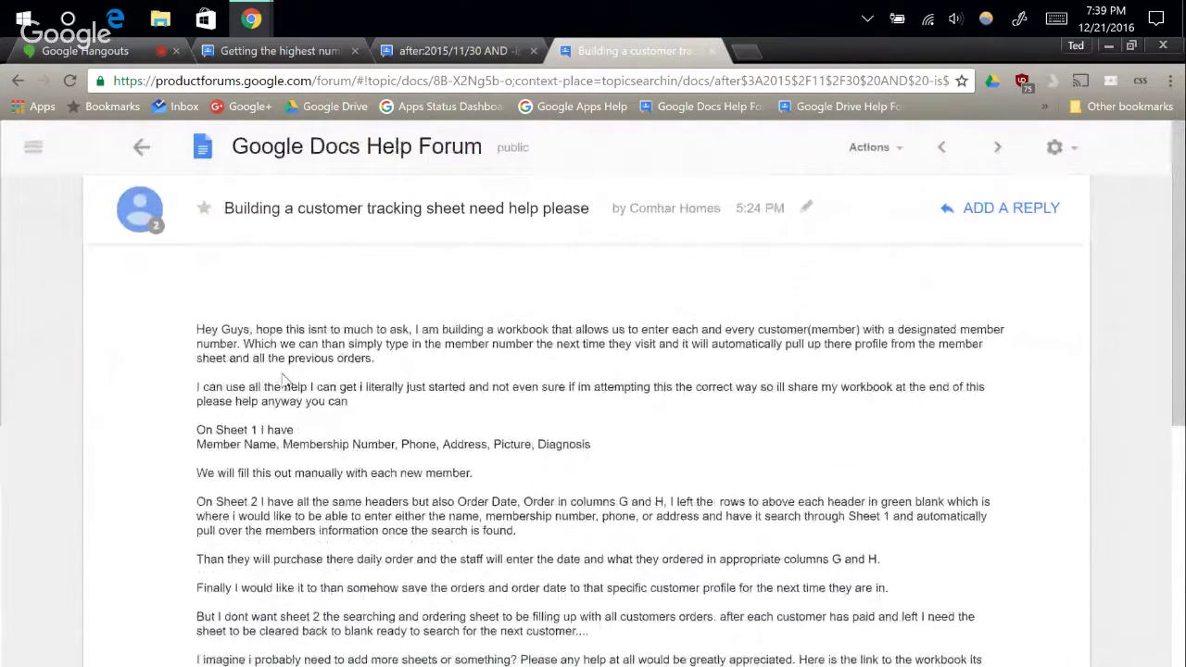
Open the shared workbook linked at the end of the question and view its Sheet2.
scroll(364, 393, down, 3)
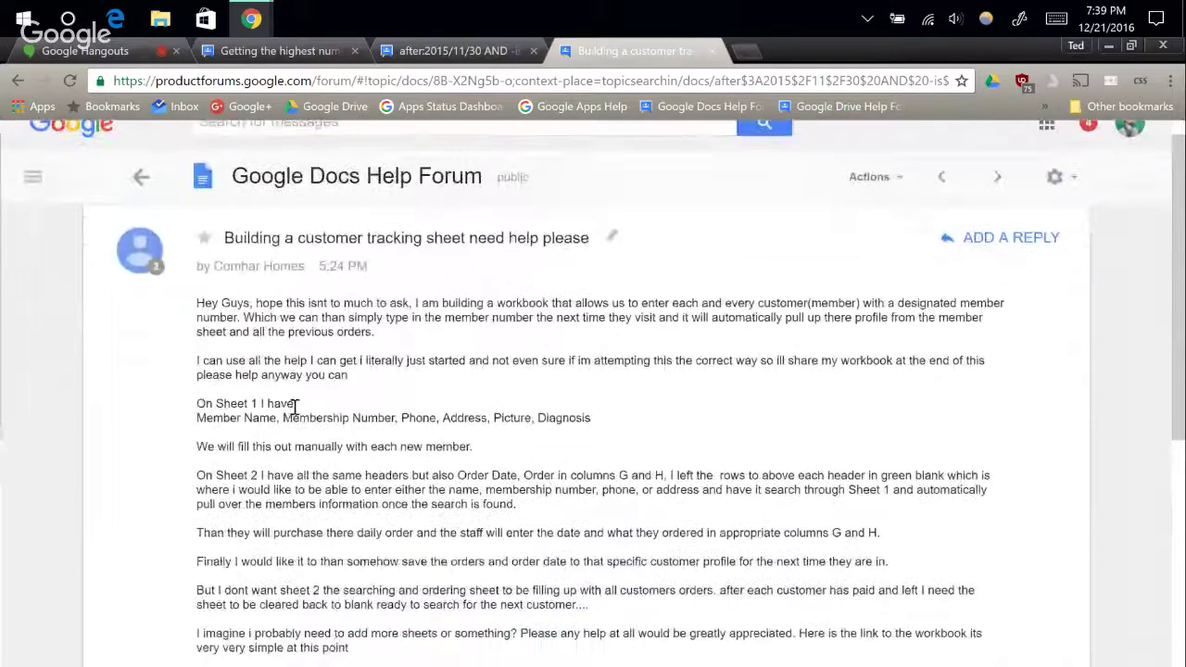
click(312, 426)
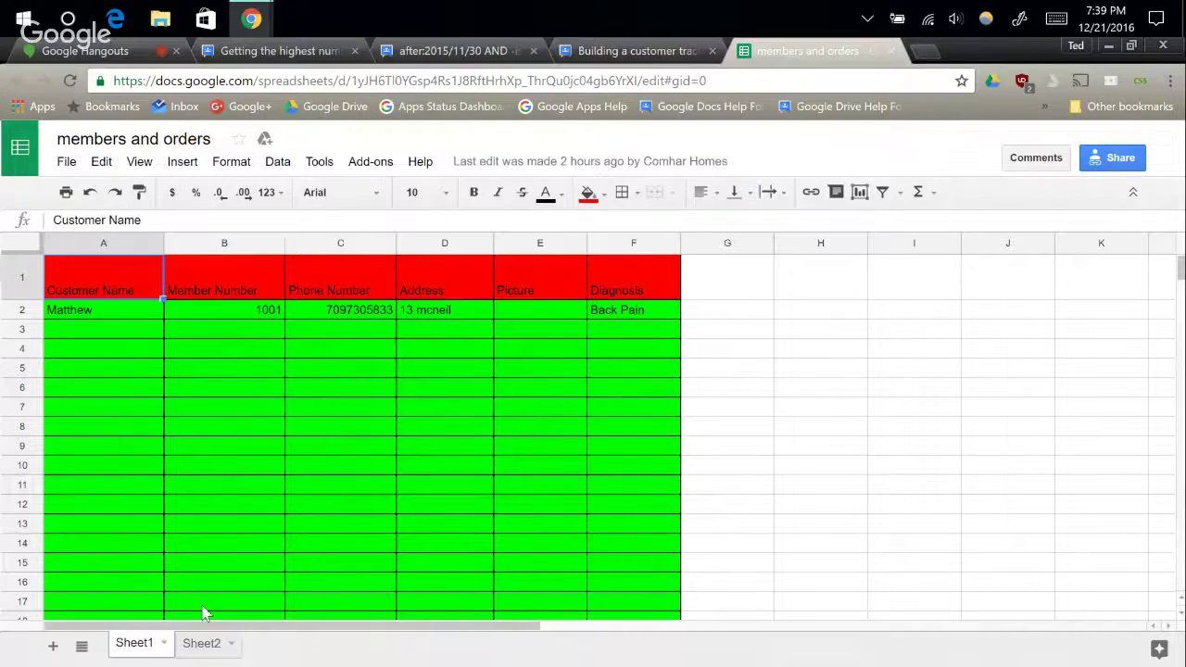
click(201, 643)
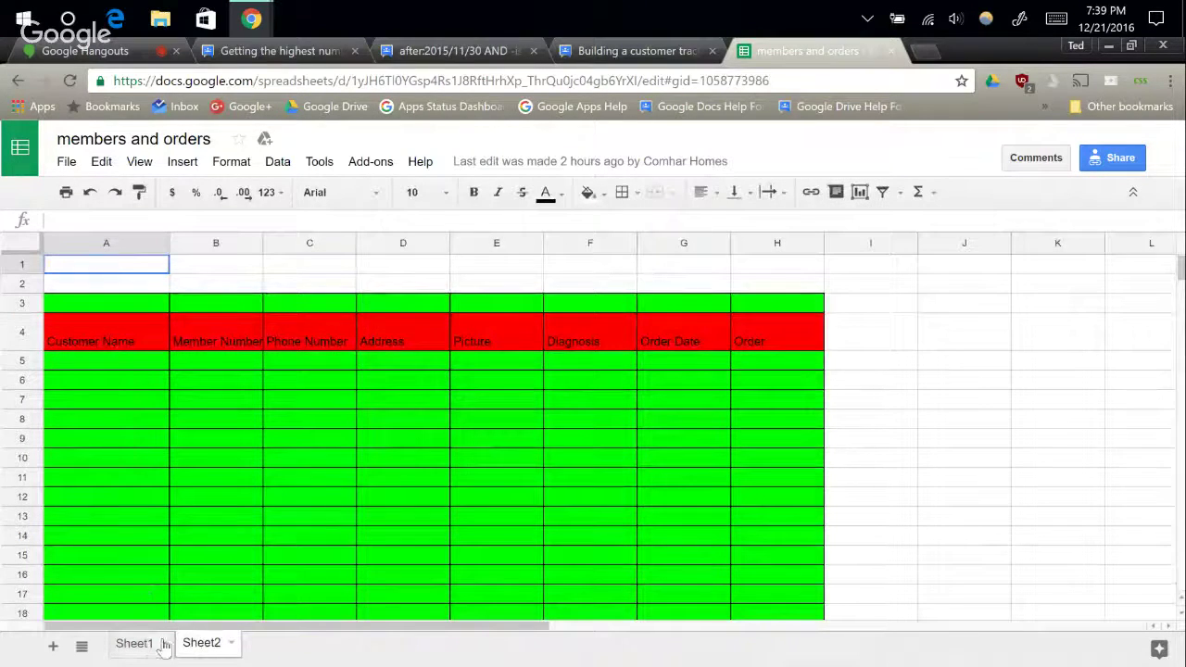
View Sheet1 of the "members and orders" workbook, close the workbook and return to the forum search results.
click(117, 643)
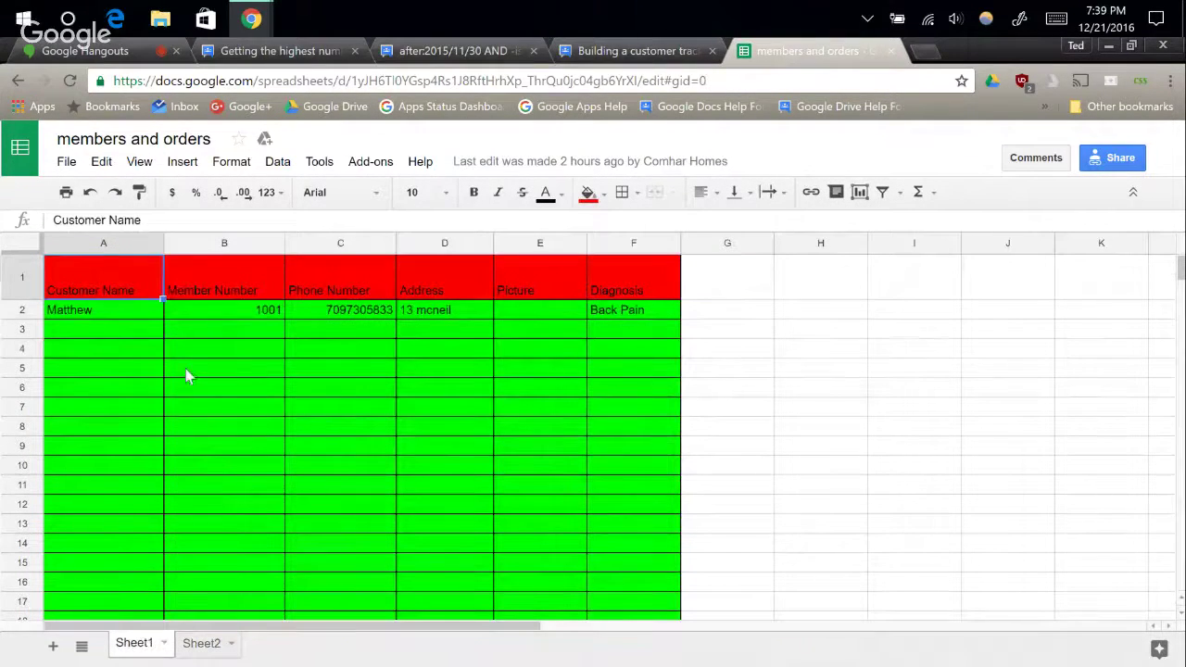
click(892, 52)
click(138, 159)
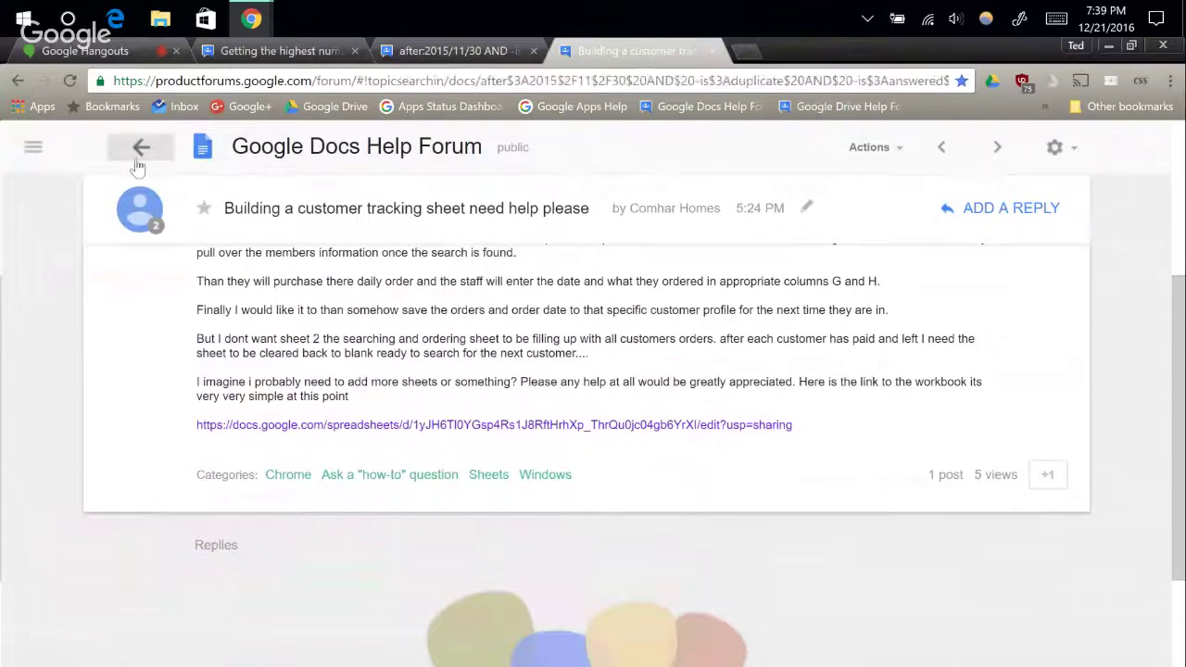
Open the unanswered topic "Display list of active sheets" and read the question with its script code.
scroll(91, 448, down, 1)
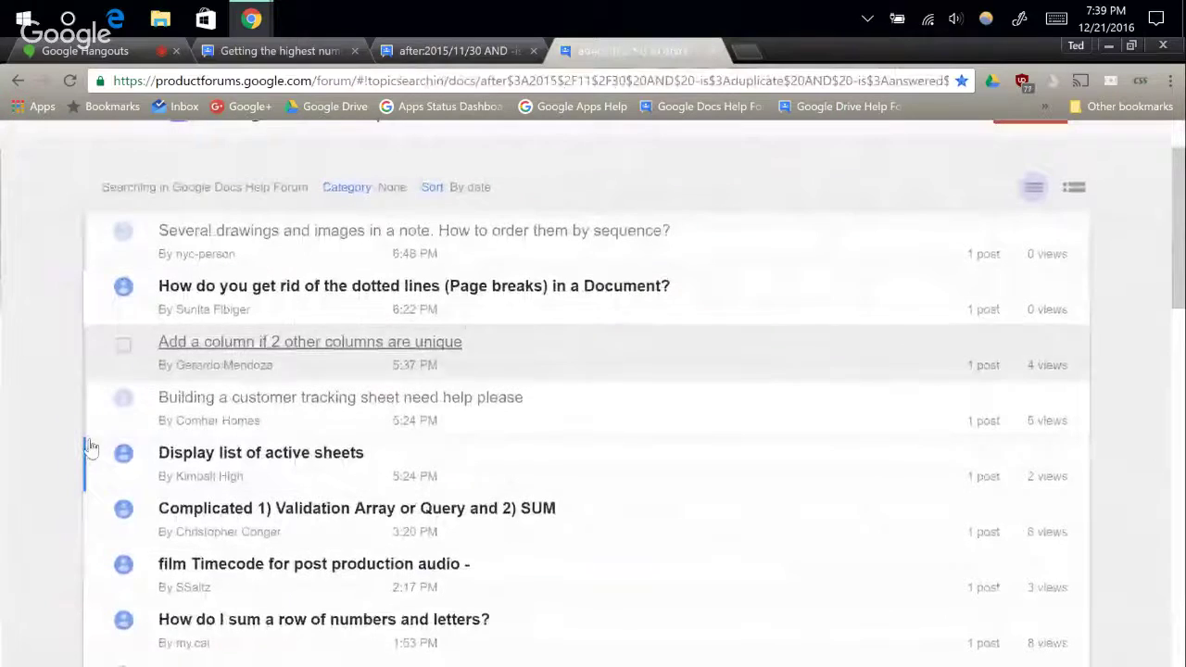
scroll(74, 365, down, 1)
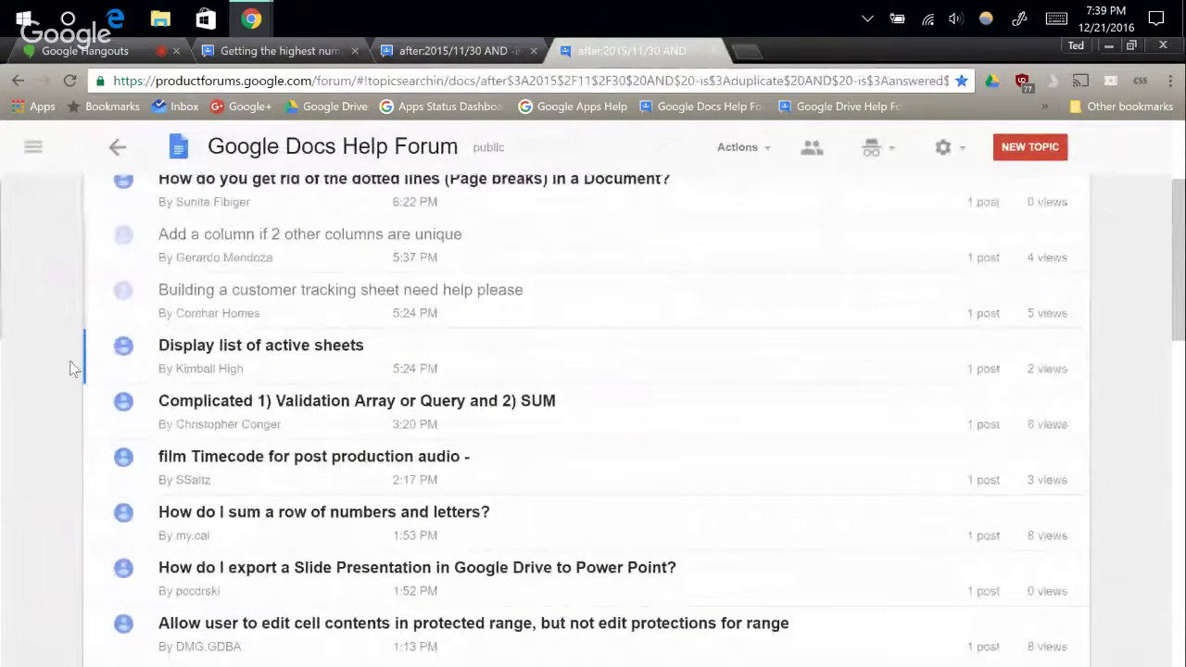
scroll(74, 369, down, 1)
click(239, 265)
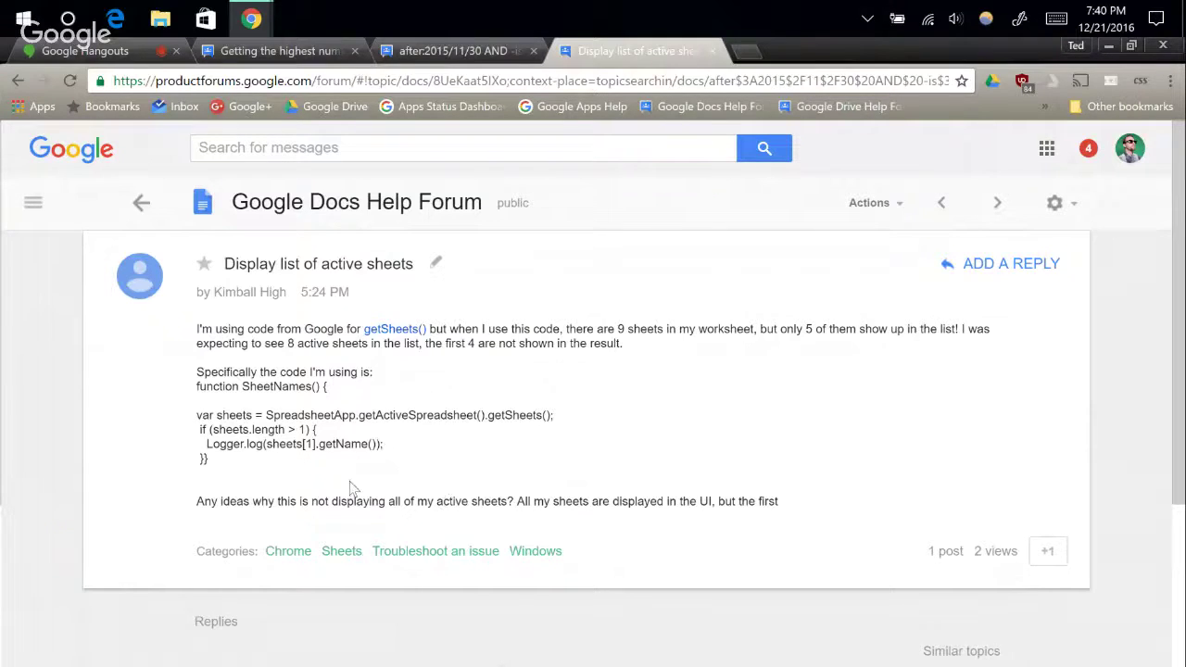
scroll(343, 477, down, 1)
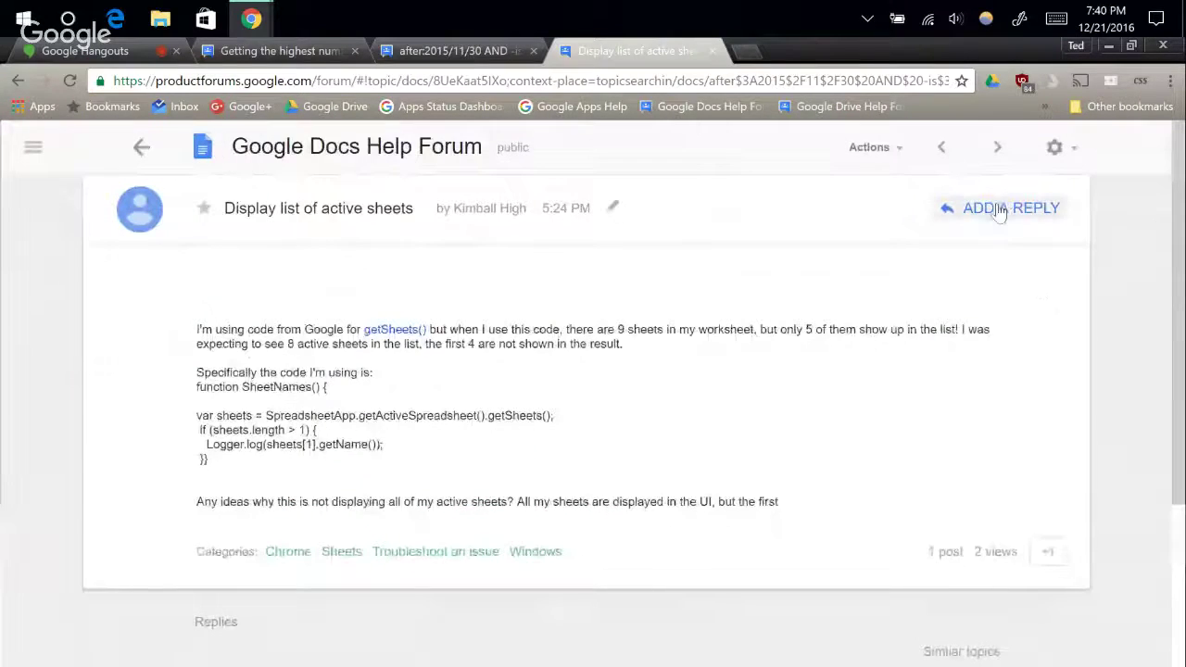
Go to the following topic, "Complicated 1) Validation Array or Query and 2) SUM", and read the question.
scroll(997, 210, up, 1)
click(997, 206)
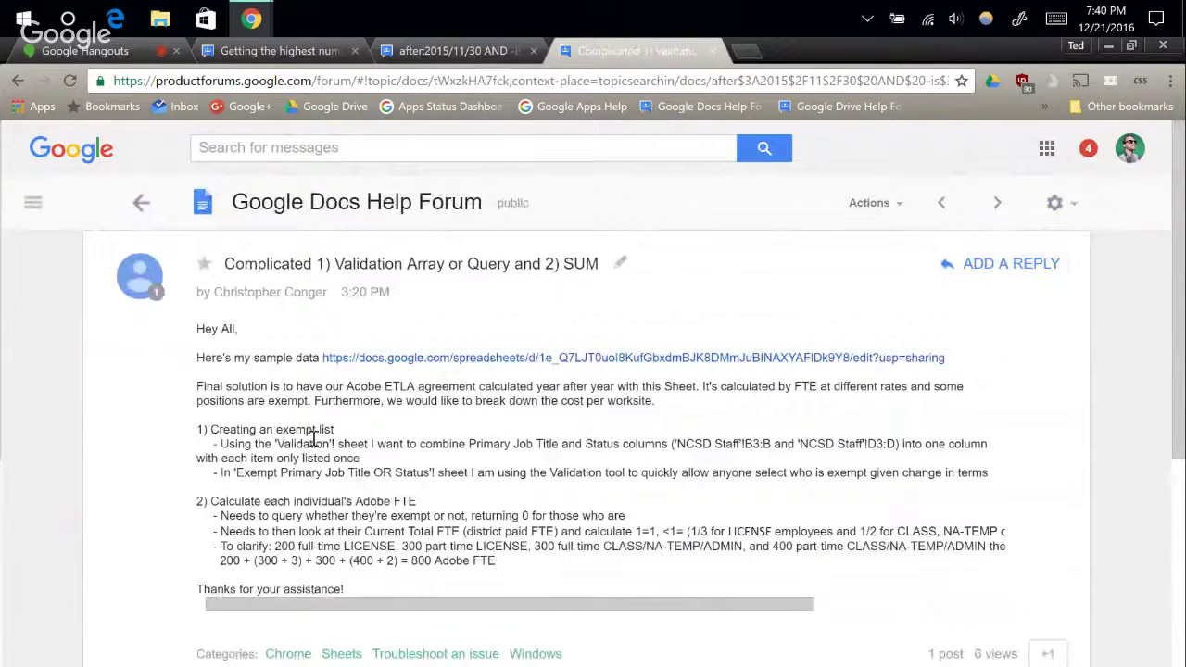
scroll(593, 370, down, 1)
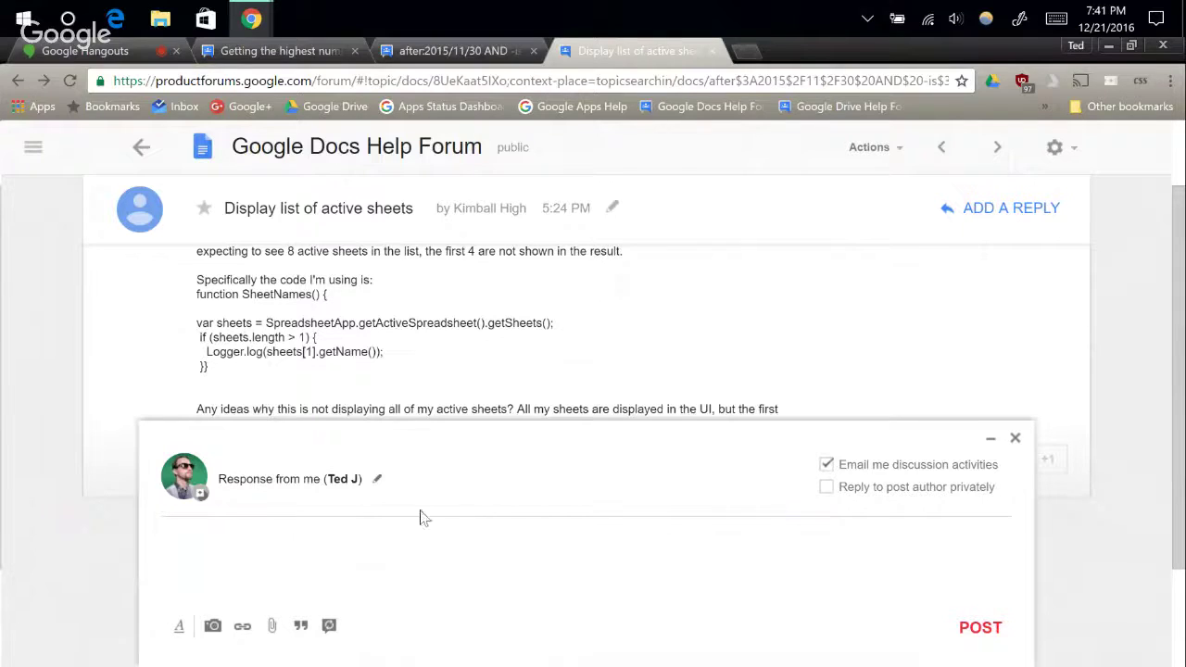
Try to insert the "Apps Script" canned response into a reply to "Display list of active sheets" and discard the reply.
click(334, 627)
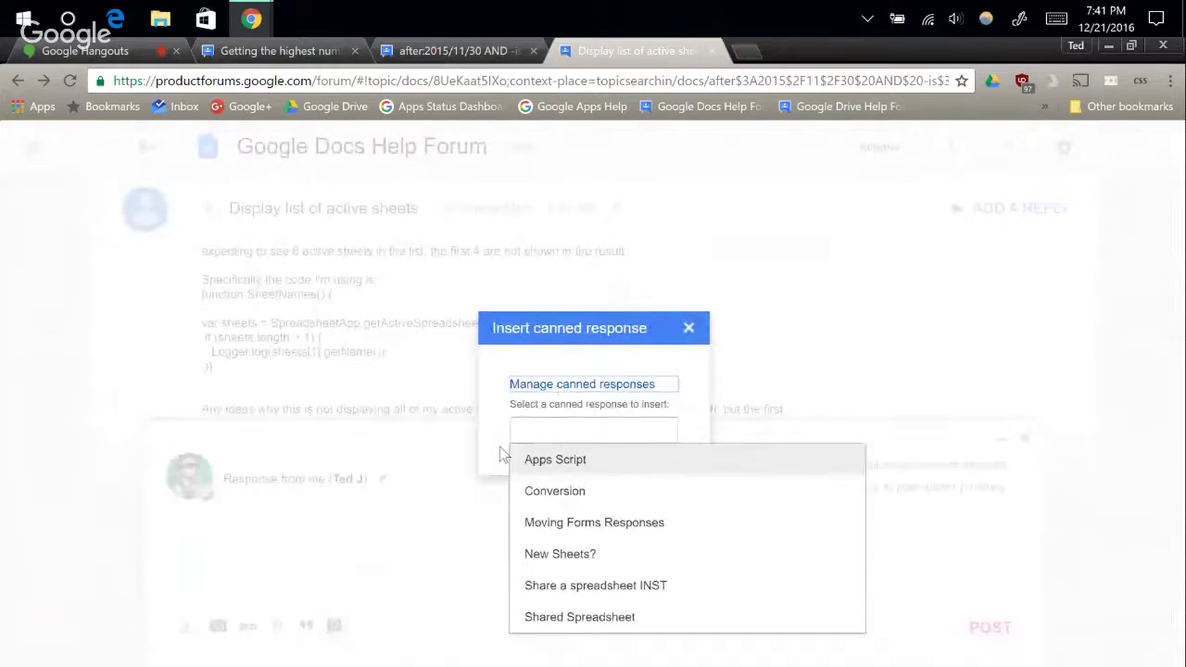
click(577, 461)
scroll(328, 510, down, 3)
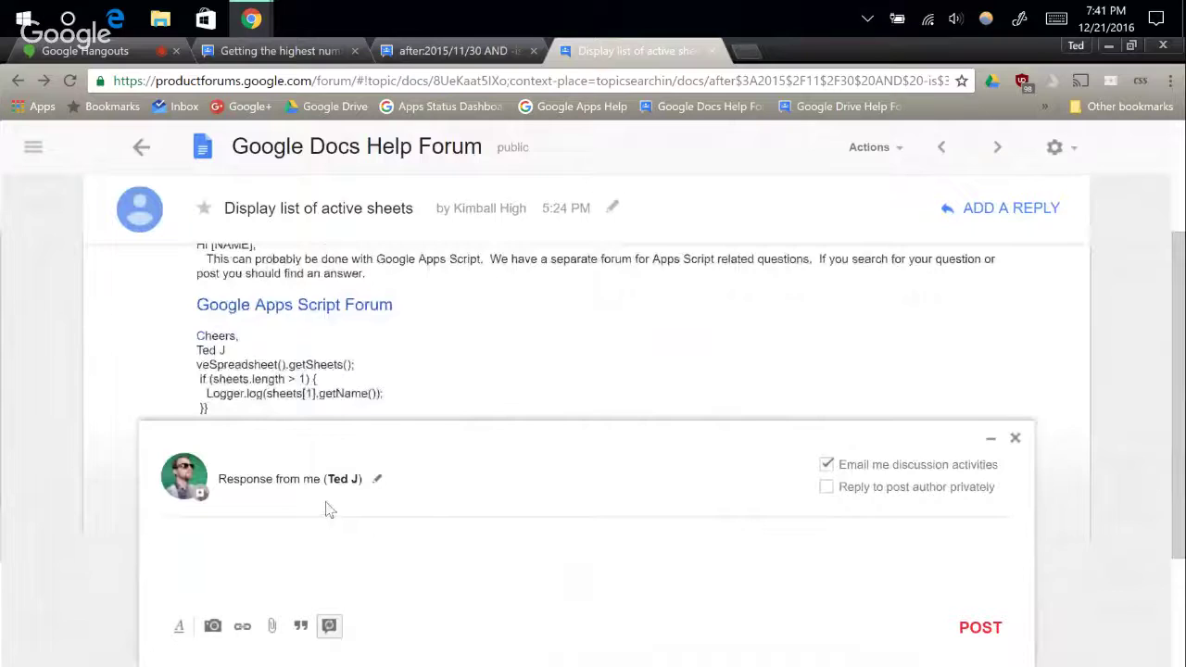
click(374, 540)
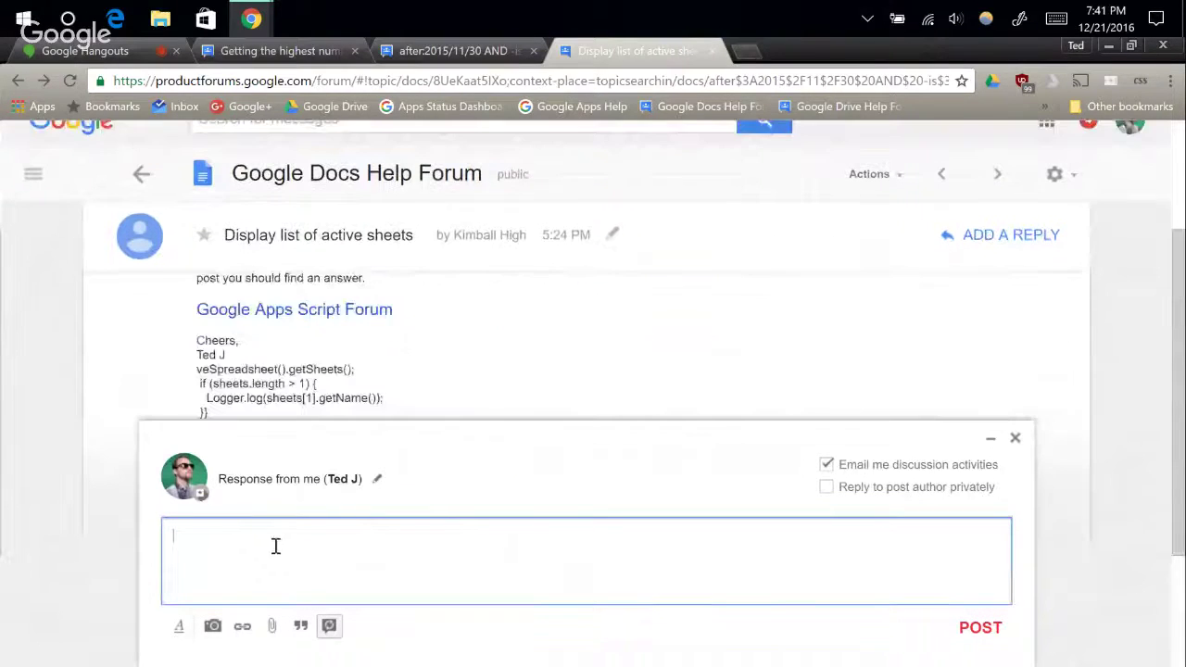
click(1014, 439)
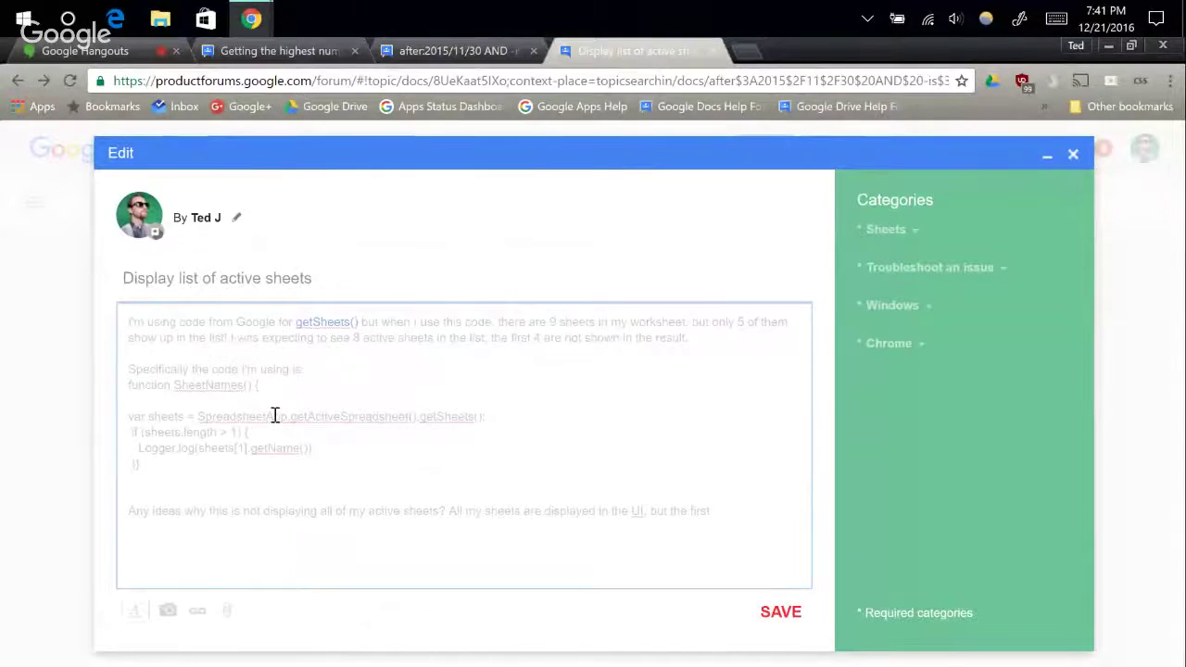
Check the original text of "Display list of active sheets" in the message editor, close it without saving and reload the topic.
click(1073, 158)
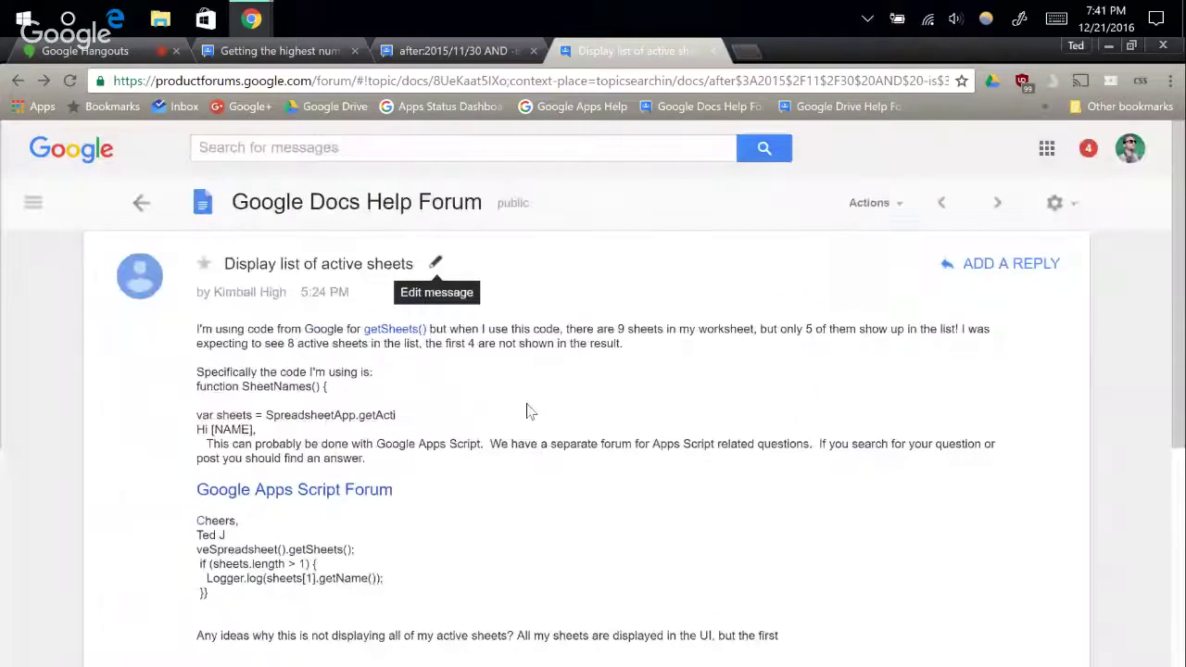
click(436, 261)
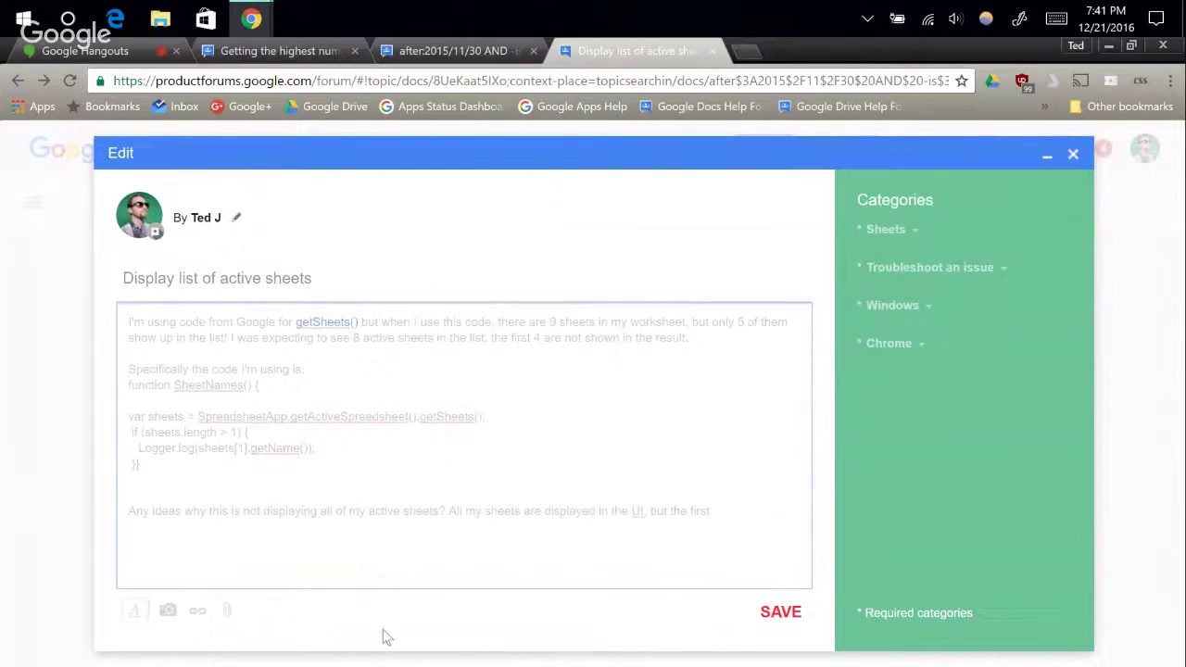
click(1072, 155)
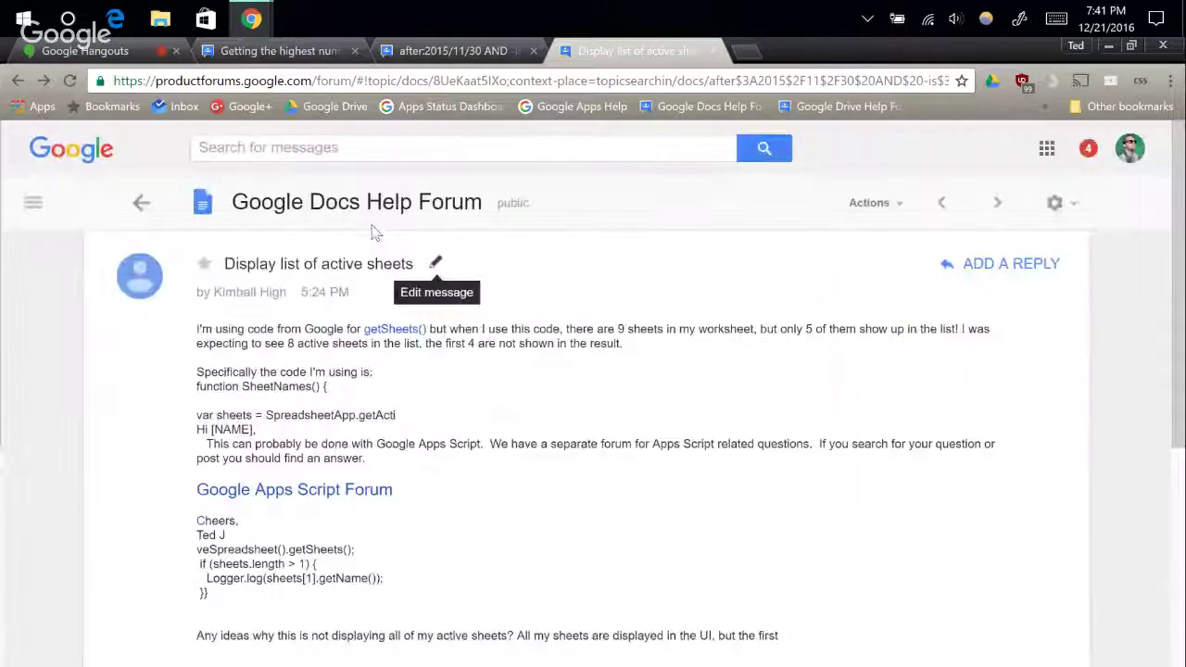
click(431, 82)
key(Return)
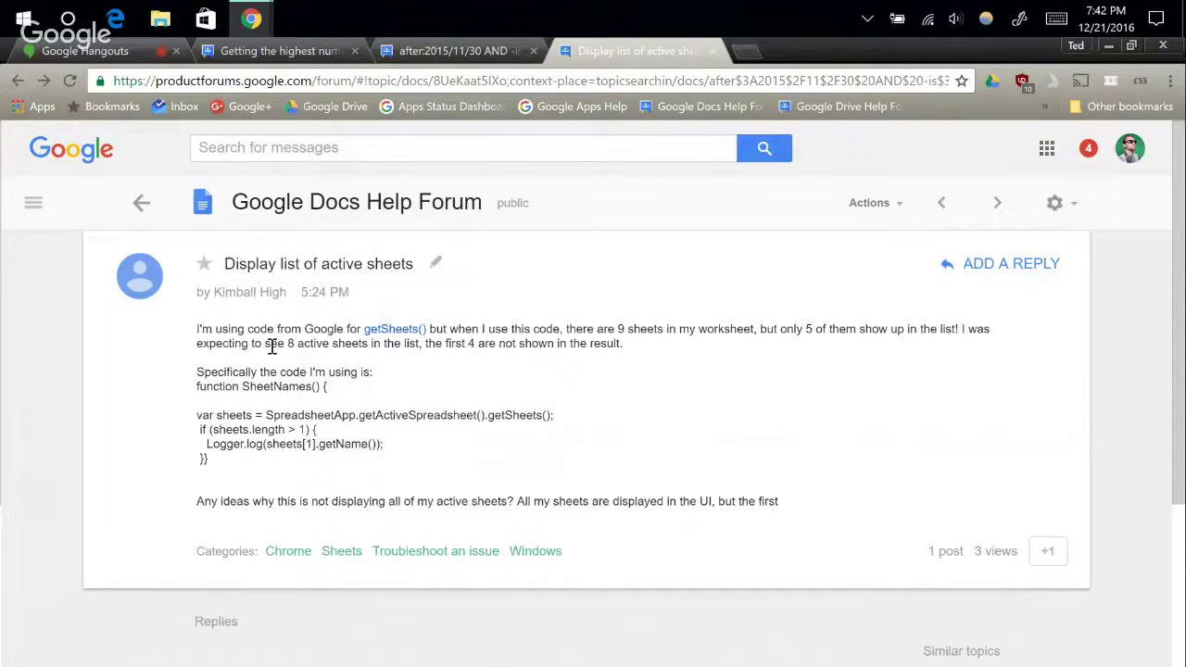
Return to the search results and open the topic "How do I sum a row of numbers and letters?".
click(116, 204)
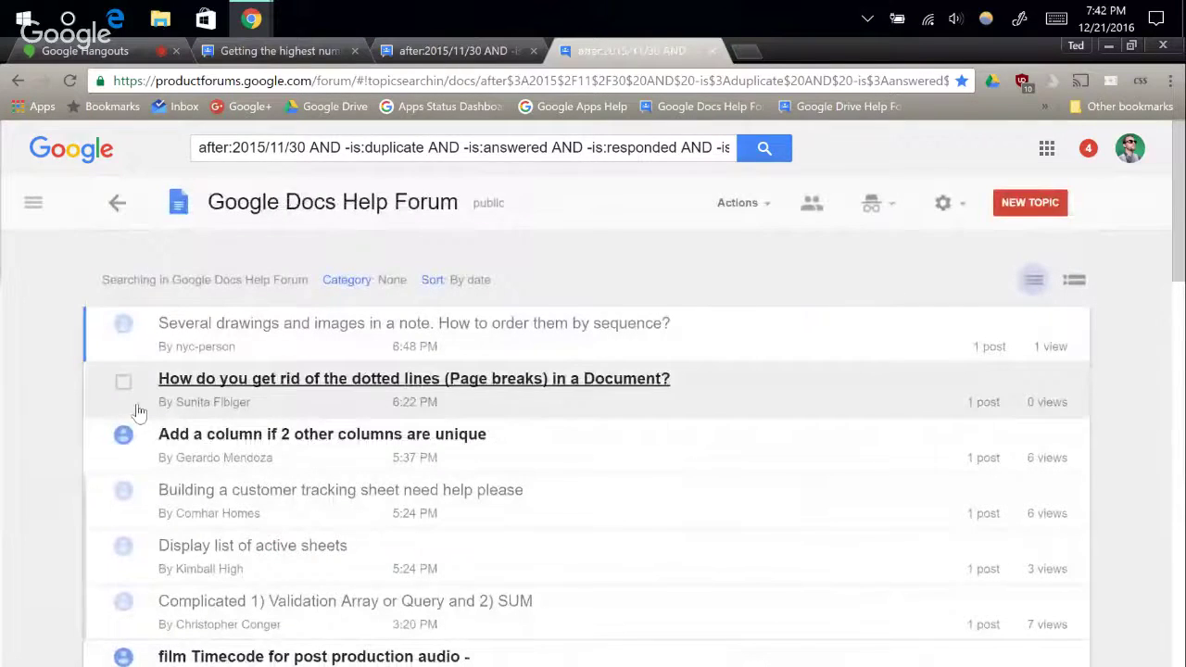
scroll(101, 480, down, 1)
scroll(104, 473, down, 1)
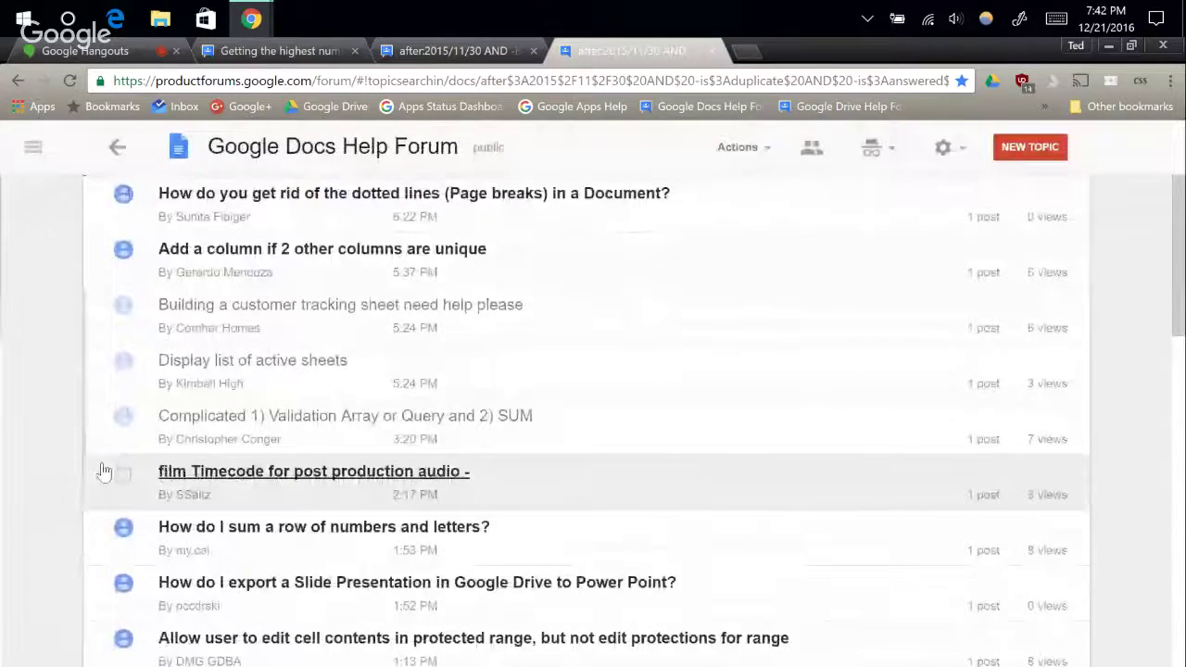
scroll(104, 473, down, 2)
scroll(105, 408, down, 1)
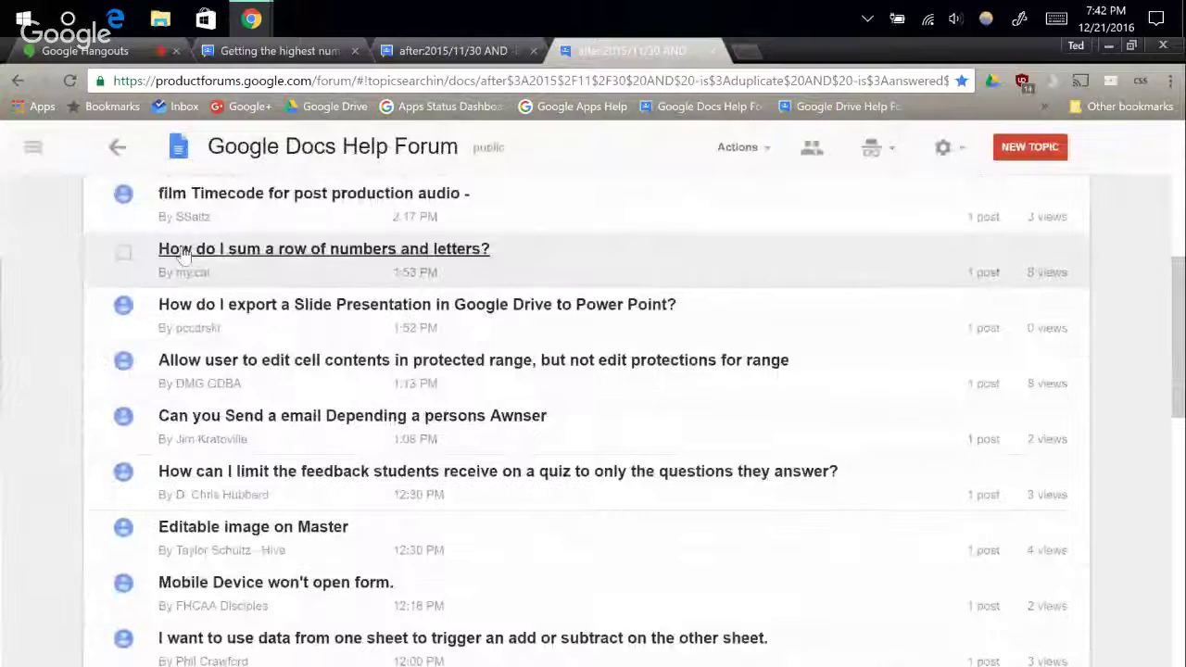
click(325, 250)
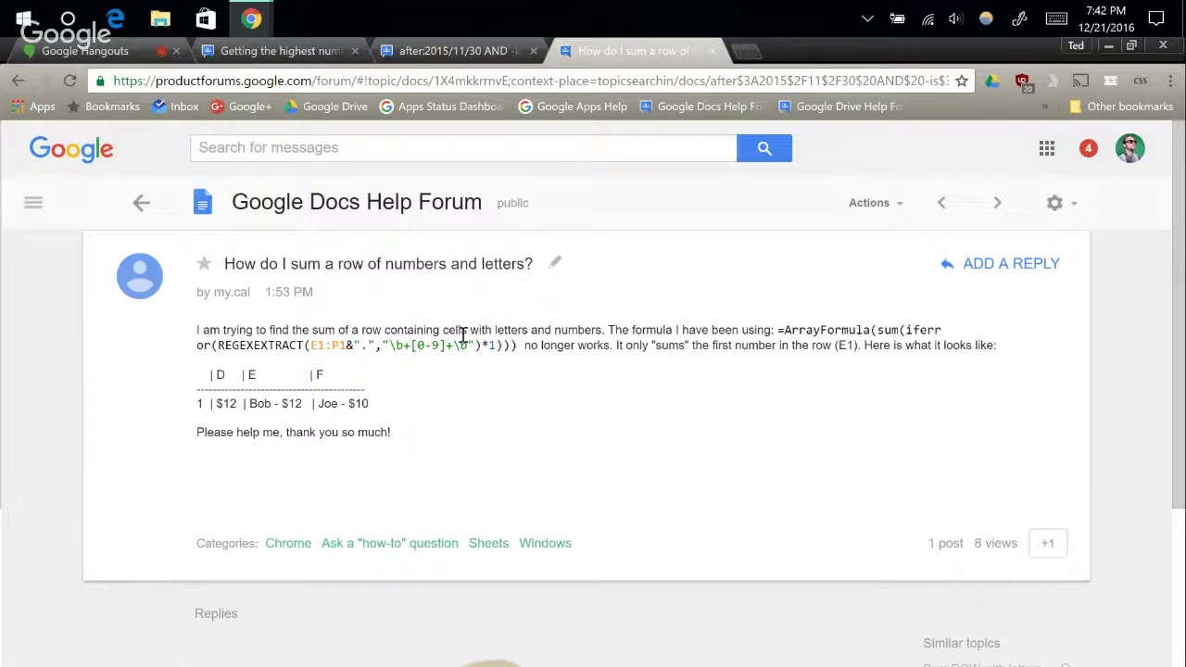
Examine the REGEXEXTRACT part of the posted formula and return to the search results.
drag(218, 344, 476, 347)
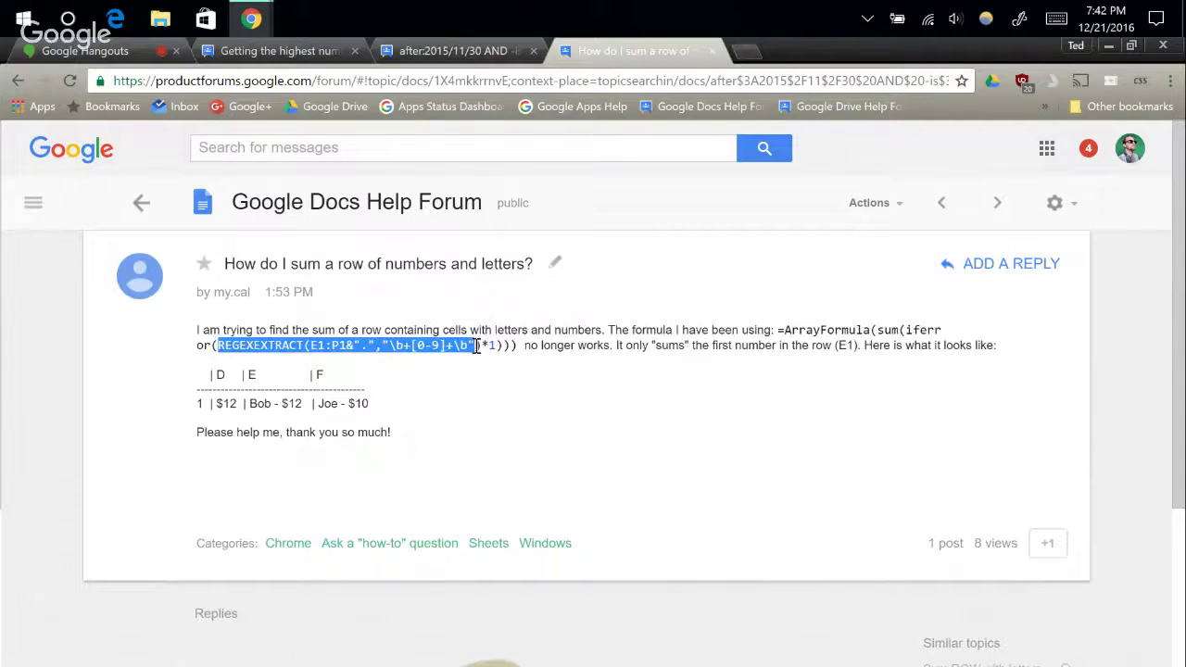
click(515, 349)
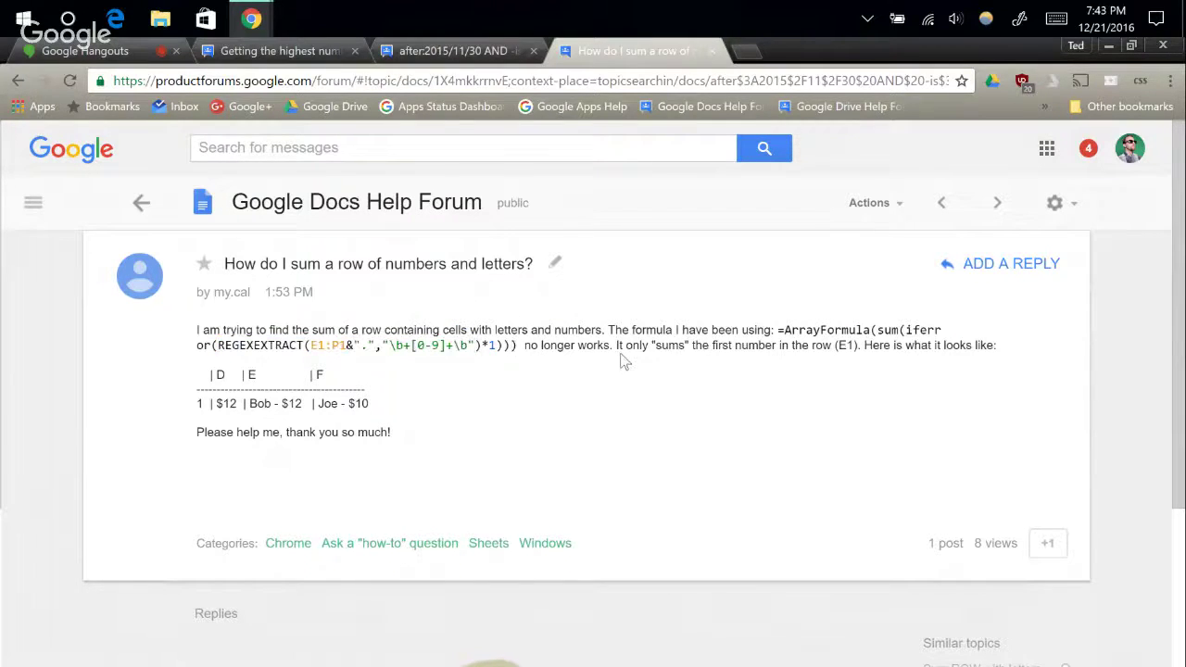
click(141, 206)
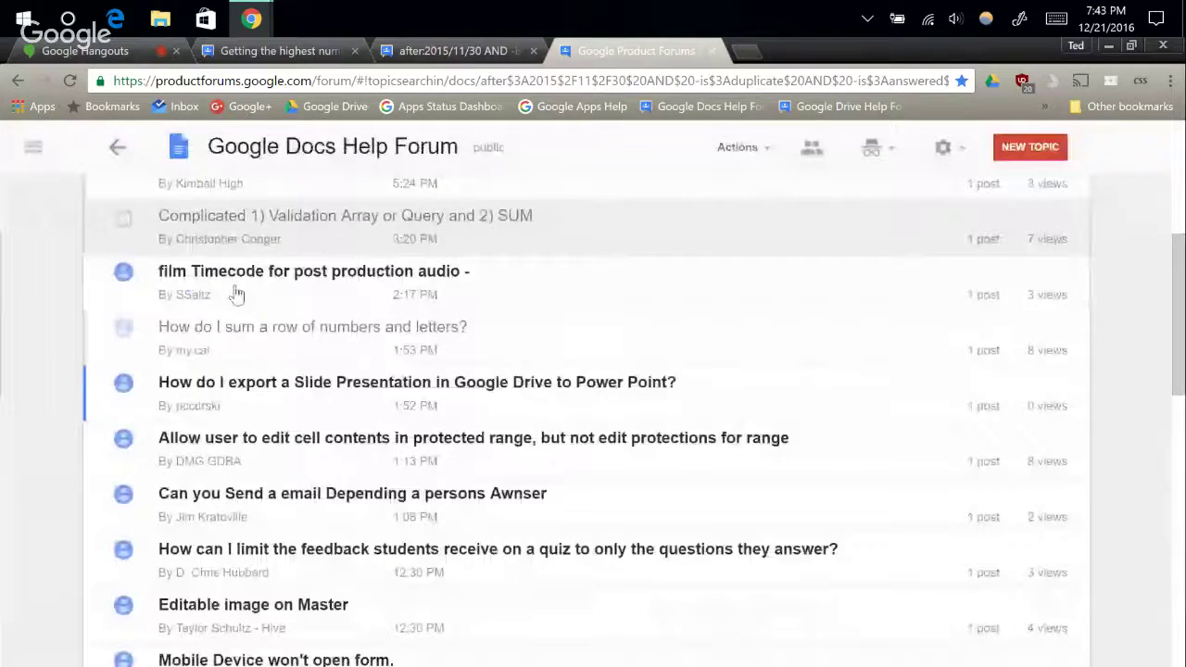
Review the unanswered topic titles, read the topic "Mobile Device won't open form." and return to the search results.
scroll(129, 399, down, 1)
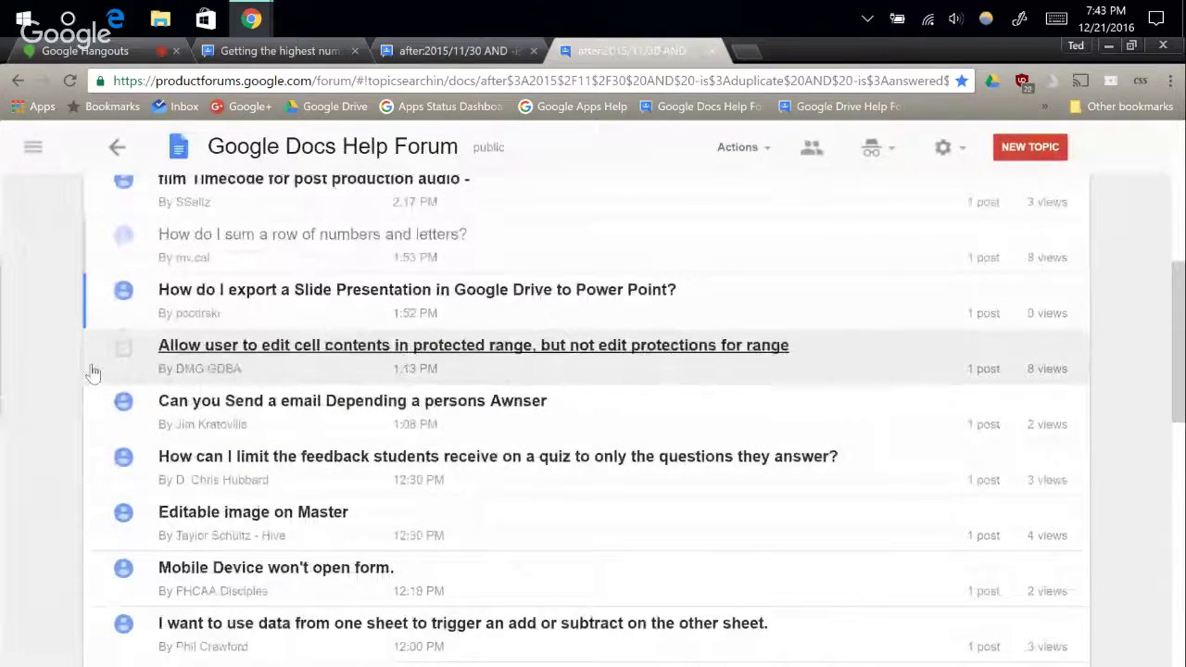
scroll(80, 348, down, 1)
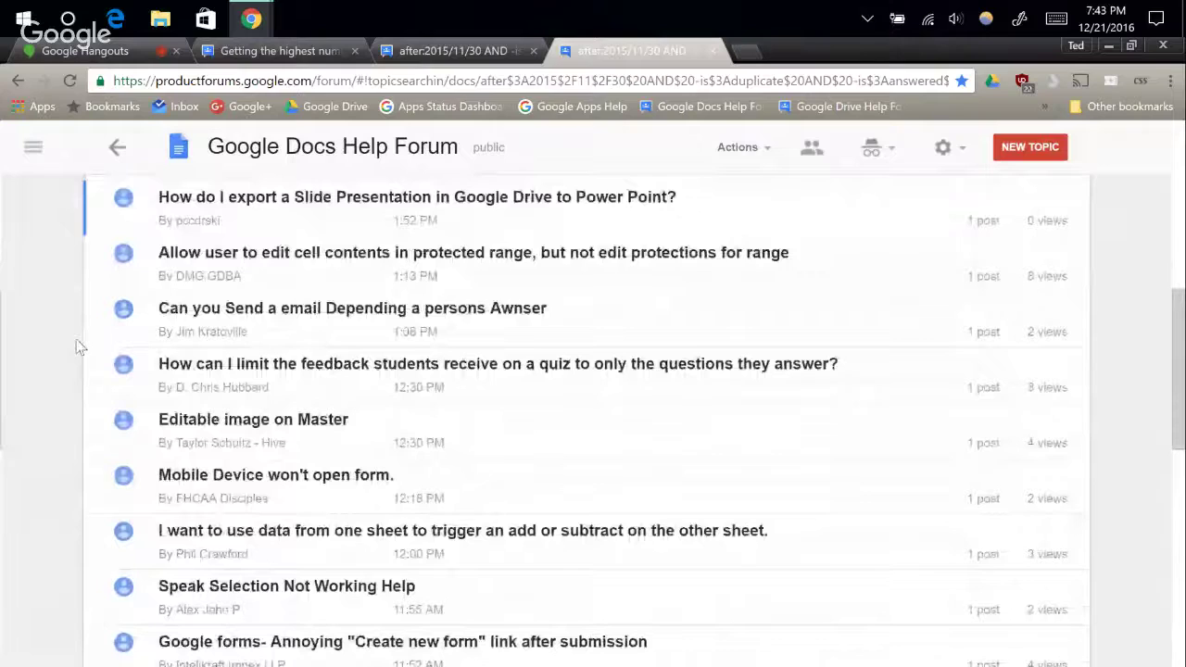
scroll(80, 341, up, 1)
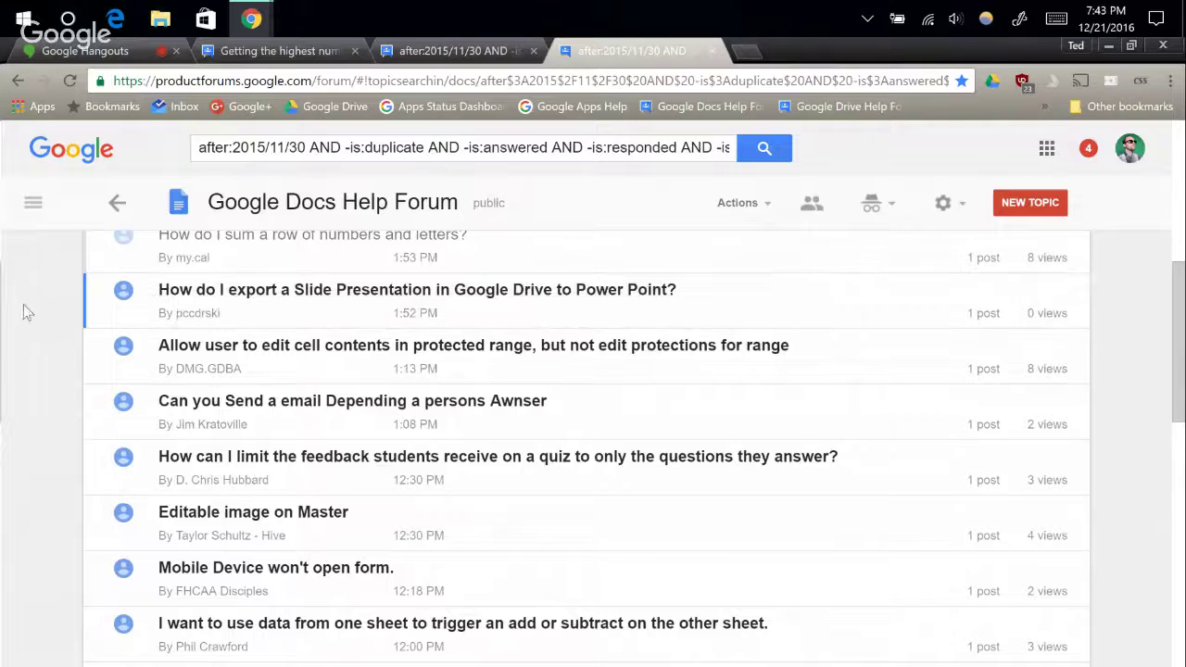
scroll(27, 310, down, 1)
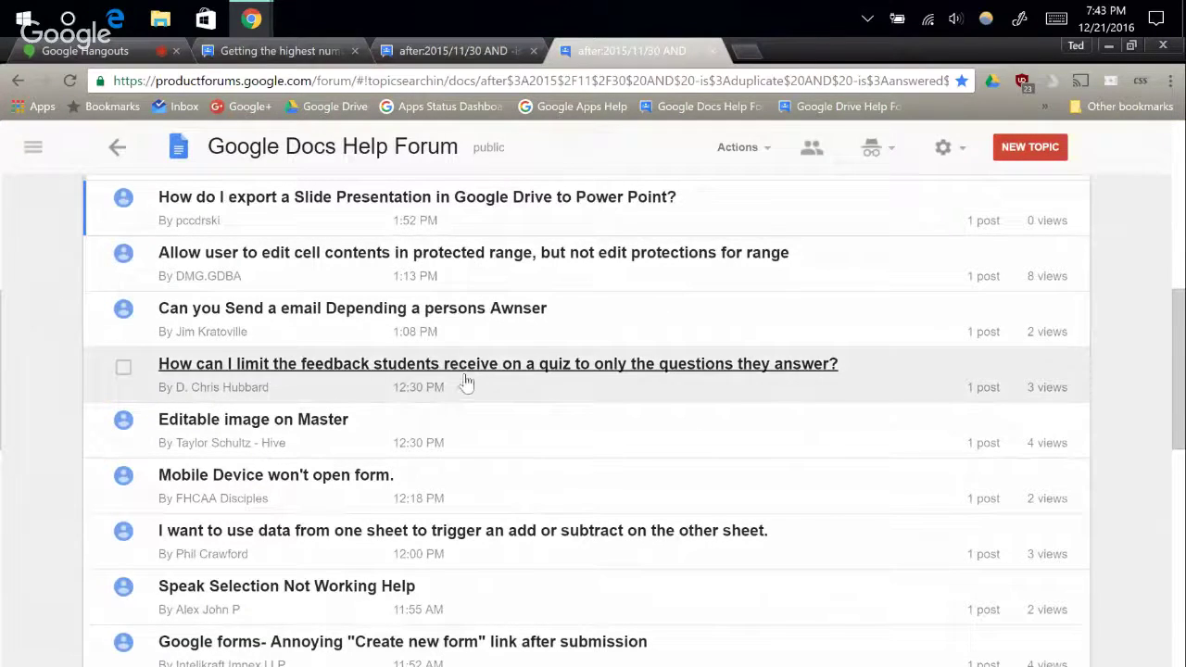
scroll(37, 366, down, 2)
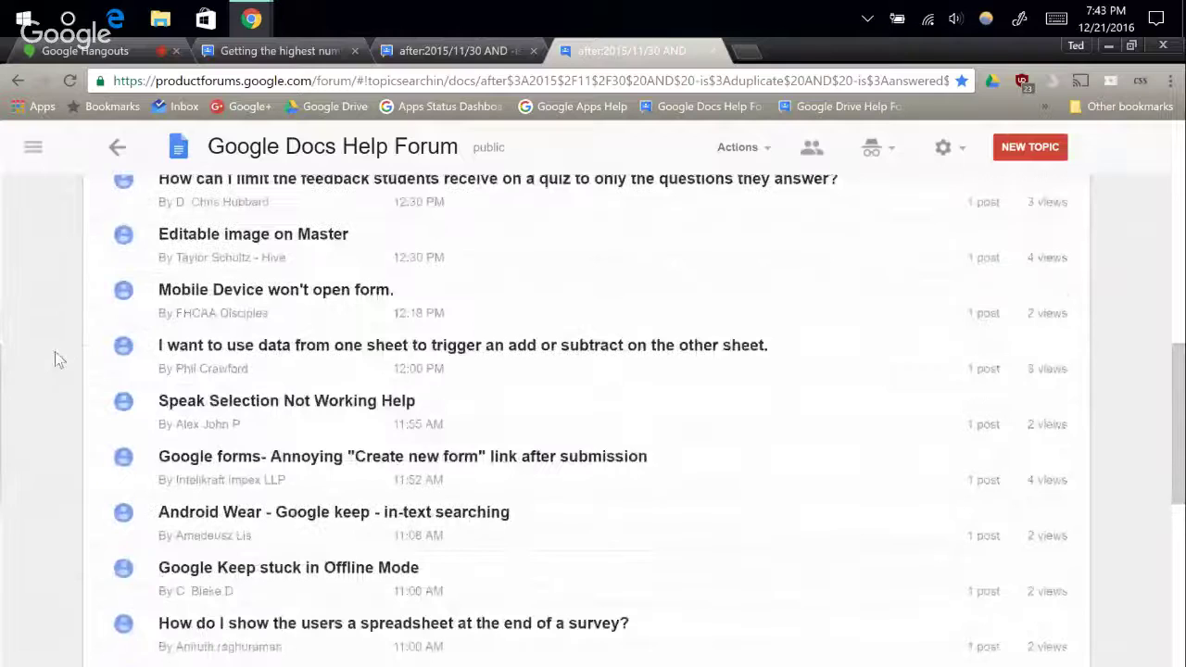
click(261, 302)
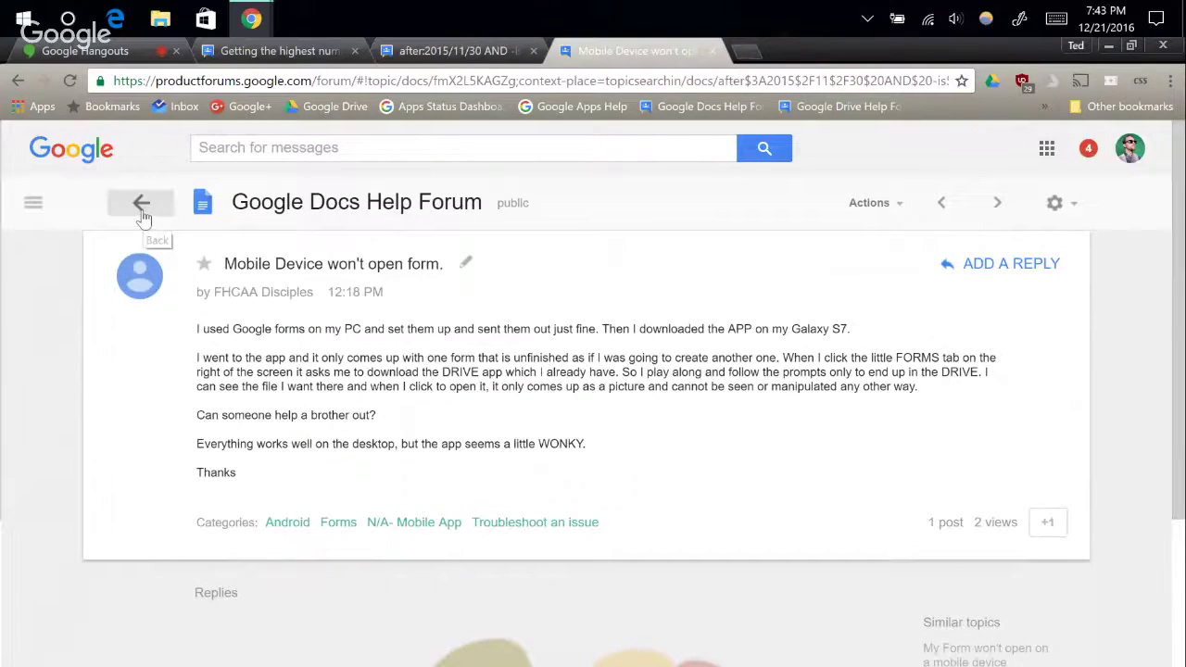
click(141, 205)
Find and read the topic "Unable to access Google documents anymore", then return to the list of unanswered topics.
scroll(278, 436, down, 1)
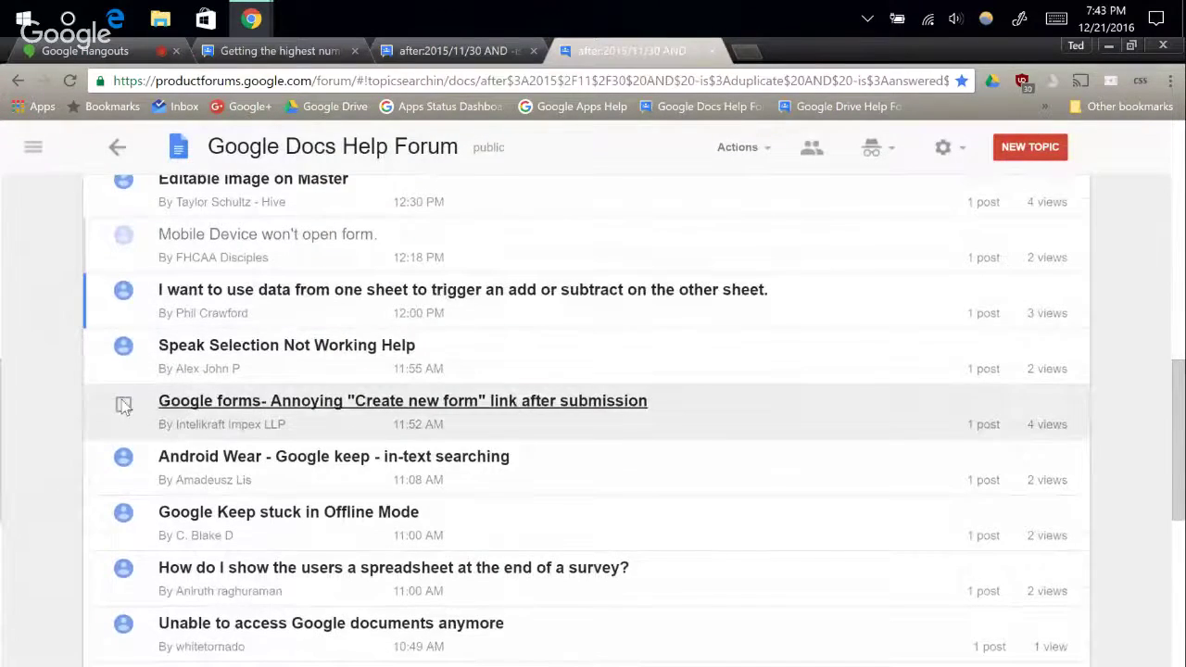
scroll(93, 375, down, 1)
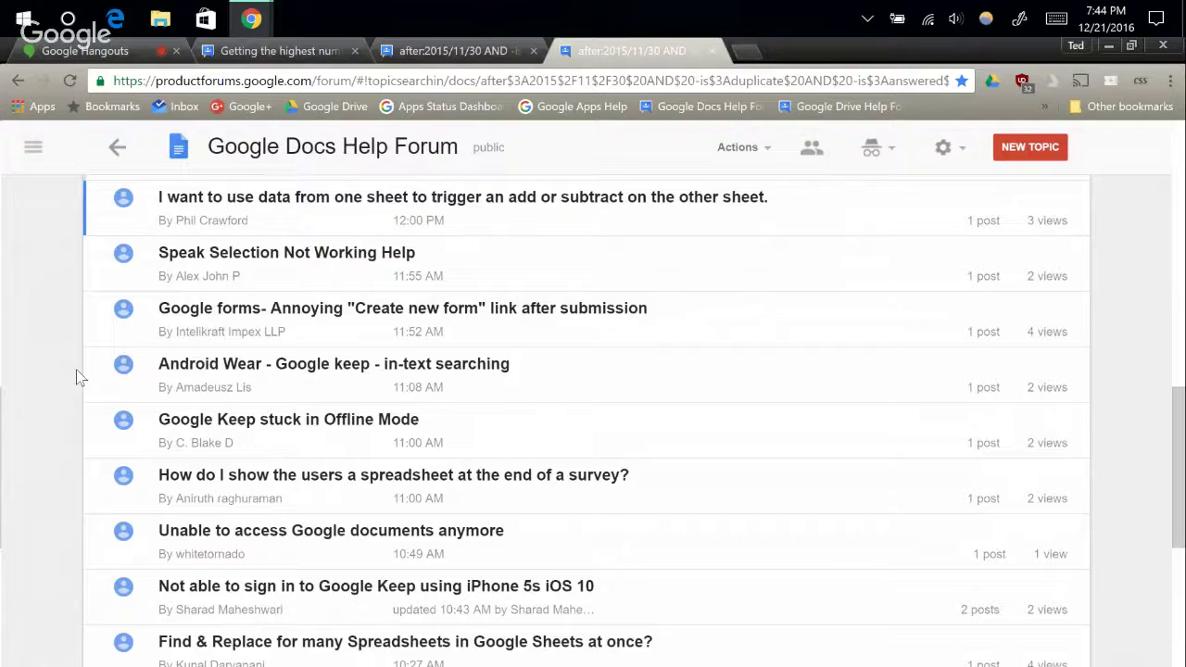
scroll(78, 376, down, 1)
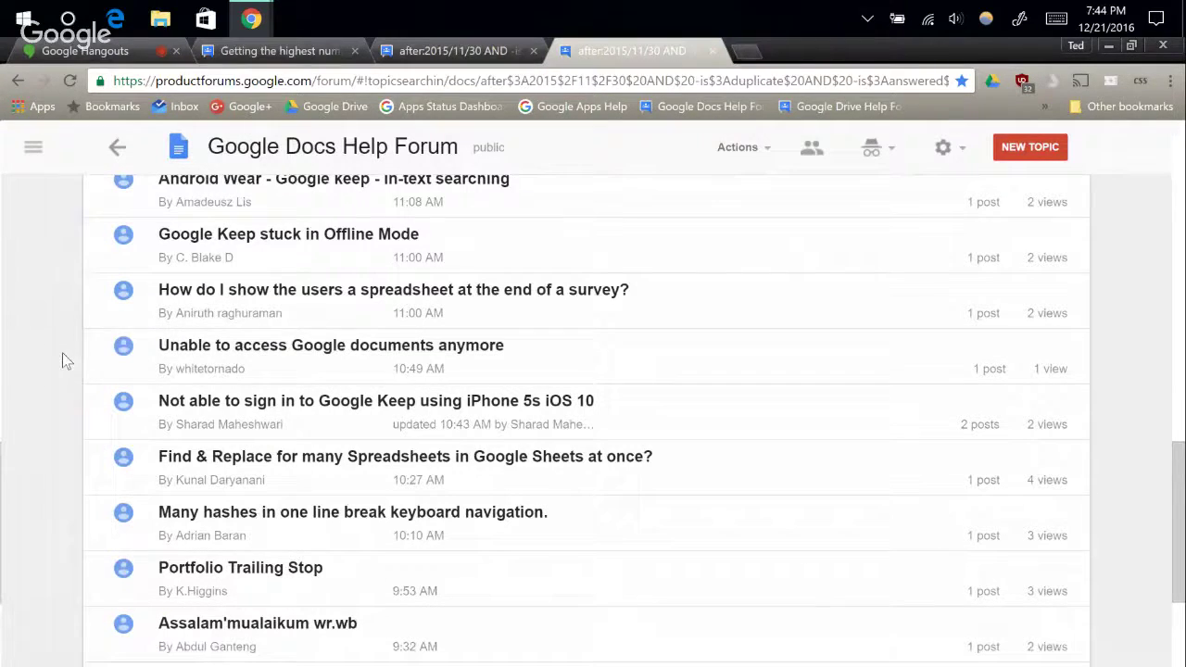
click(302, 351)
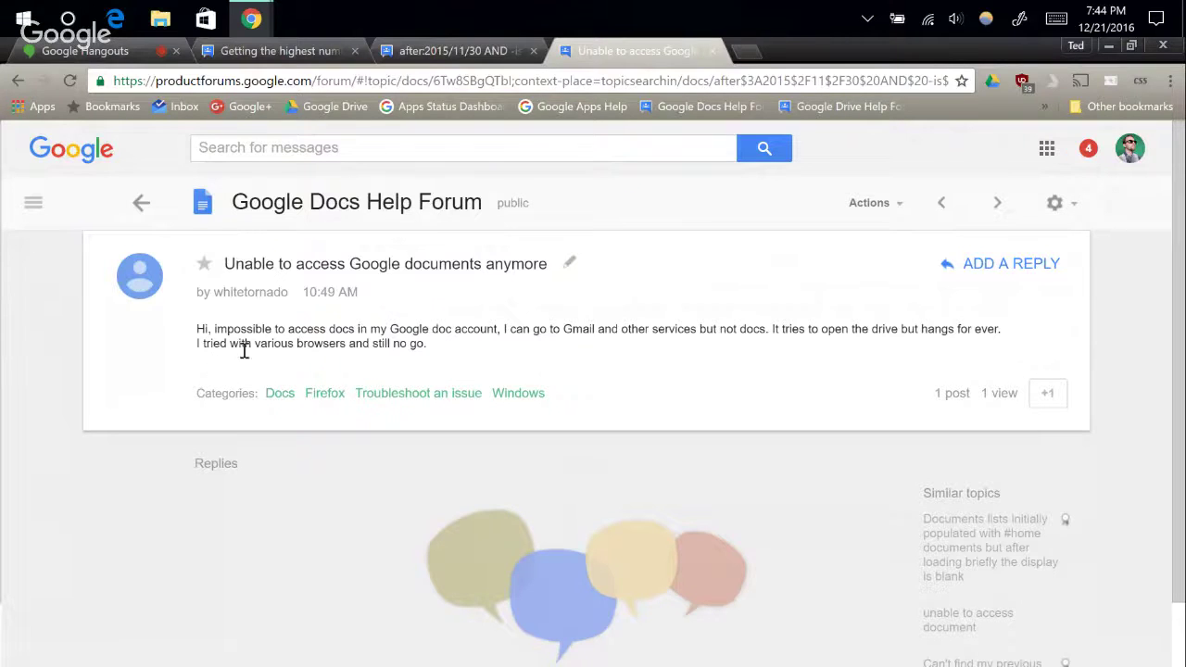
click(142, 216)
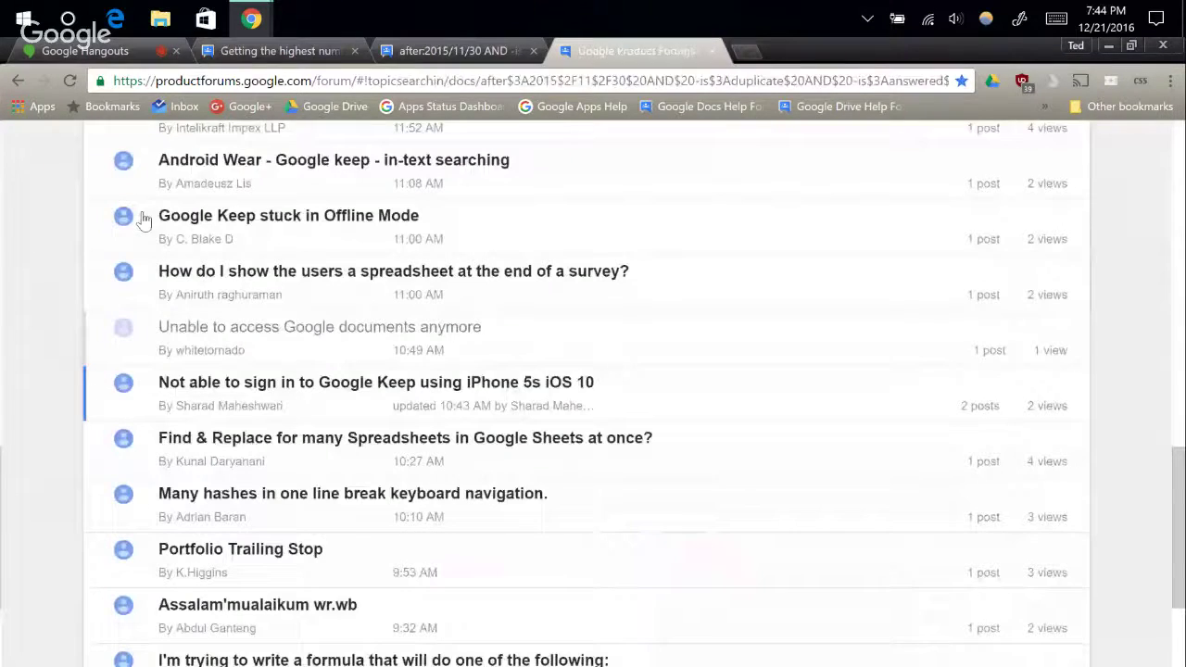
scroll(61, 374, down, 1)
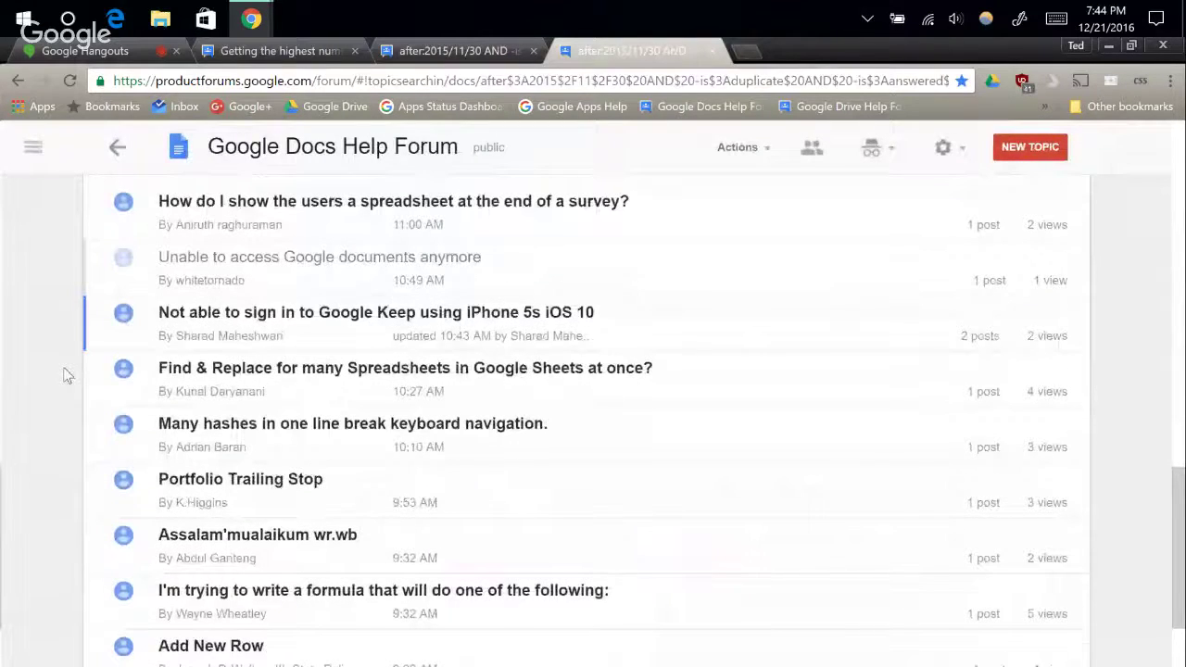
Examine the titles of the unanswered topics, going back up to the newest ones in the list.
scroll(65, 374, down, 2)
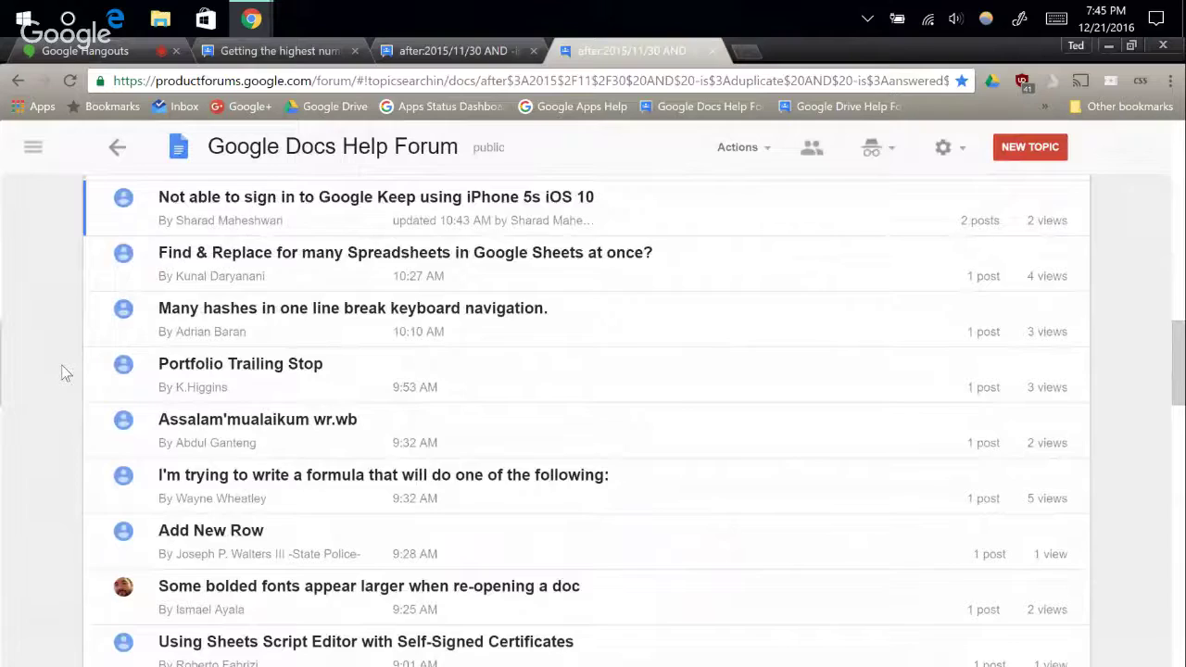
scroll(61, 375, up, 2)
scroll(65, 374, up, 5)
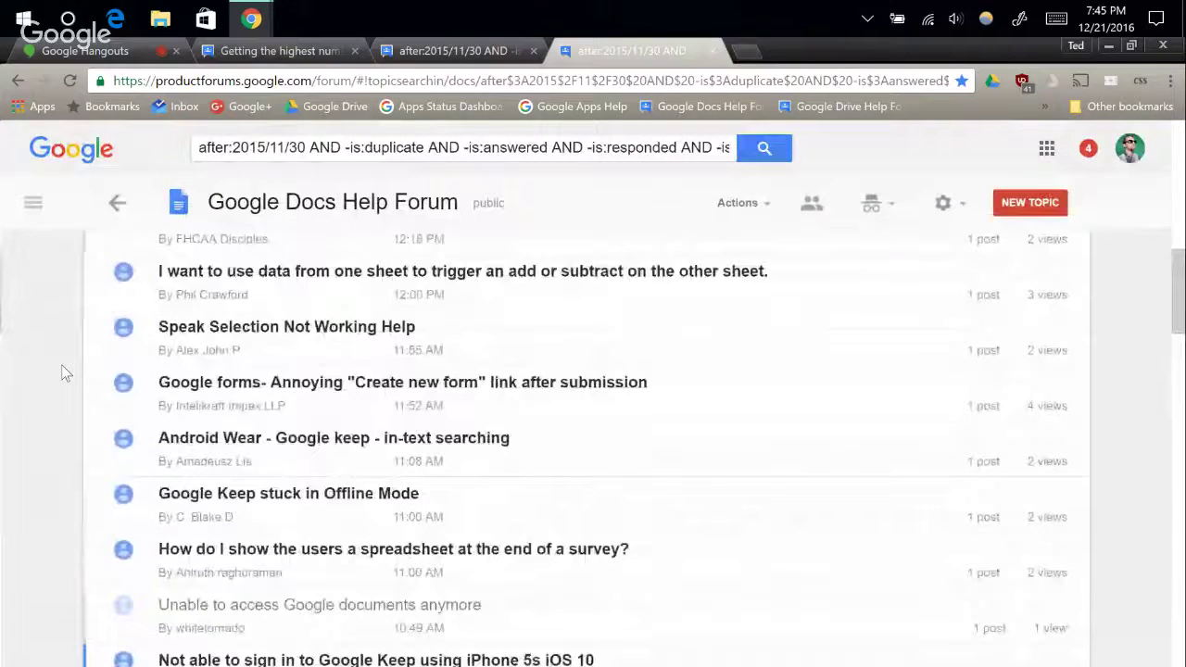
scroll(65, 373, up, 5)
scroll(65, 371, up, 3)
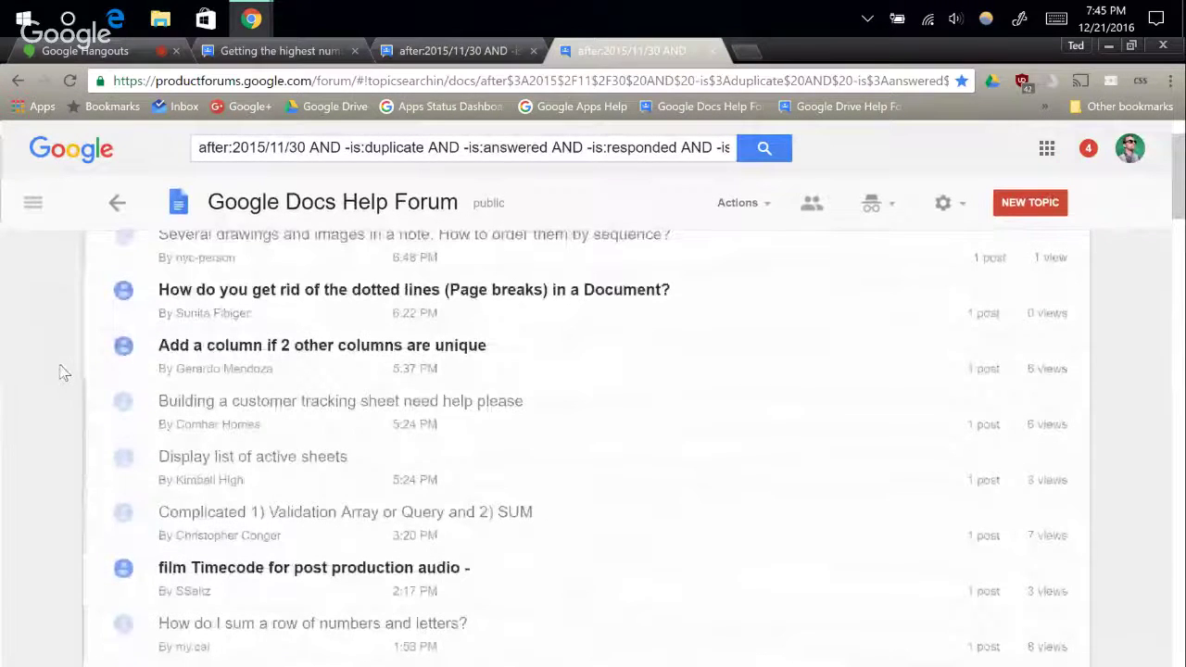
scroll(63, 371, up, 1)
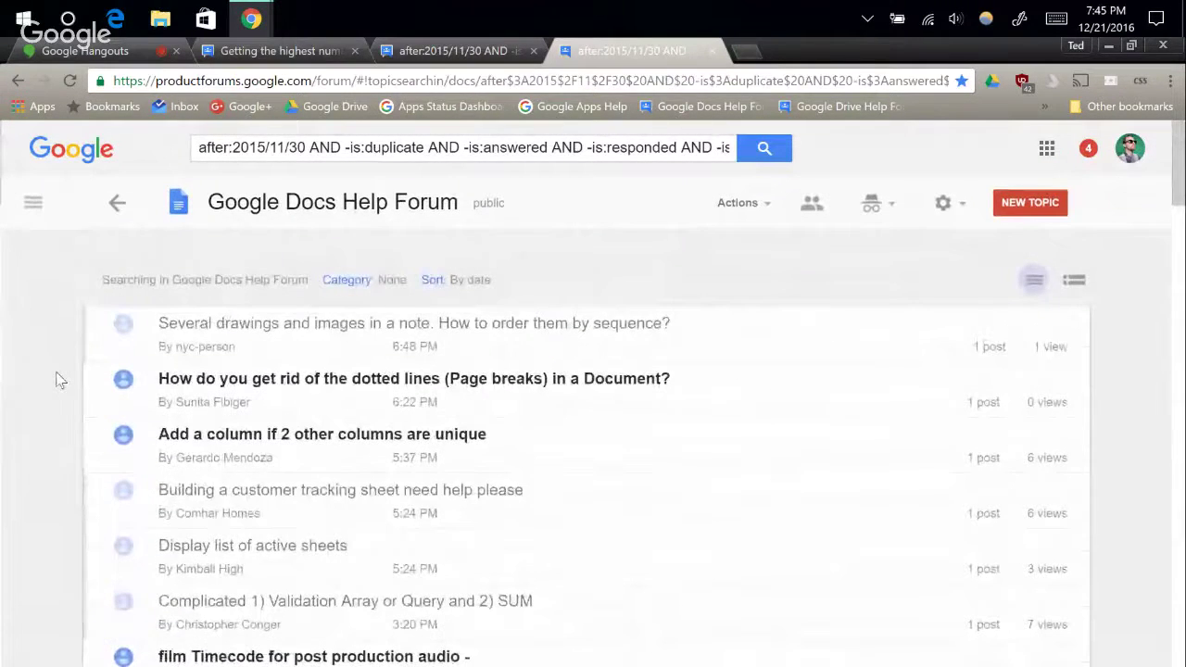
scroll(57, 379, down, 1)
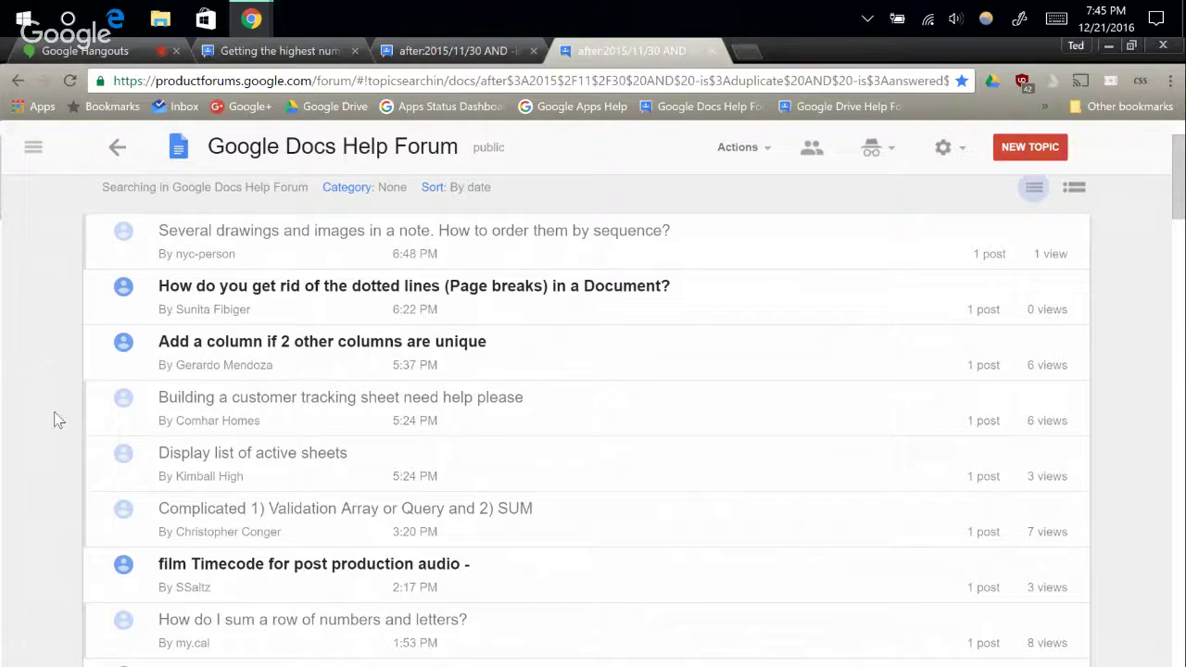
scroll(53, 414, down, 1)
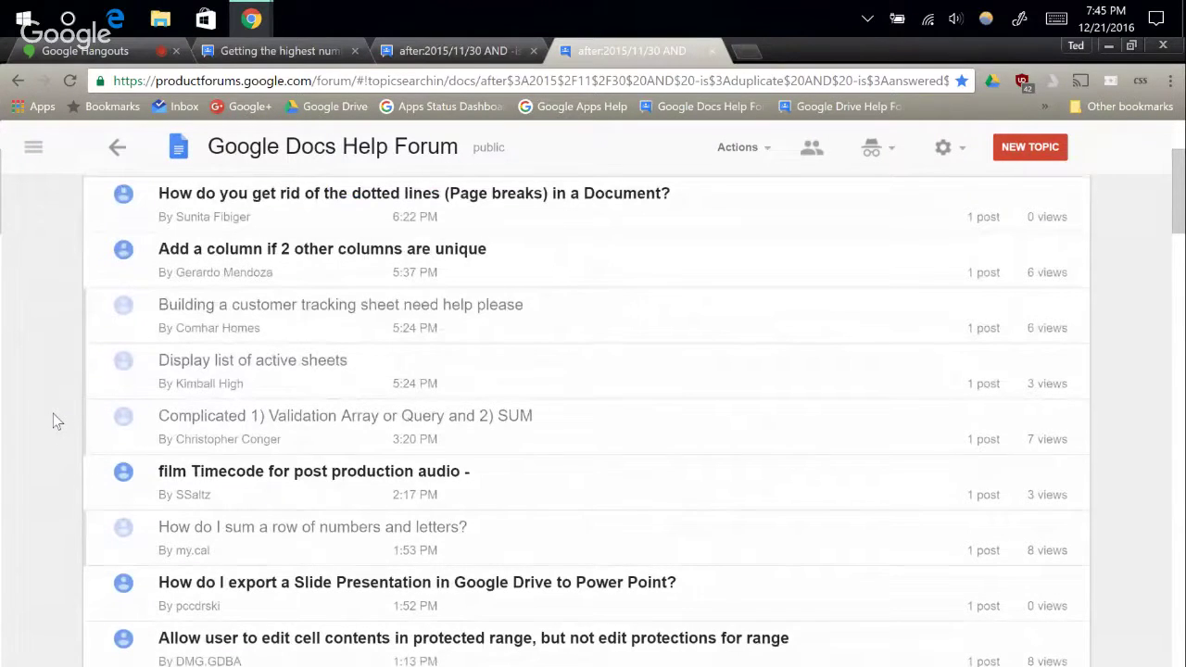
scroll(53, 414, down, 1)
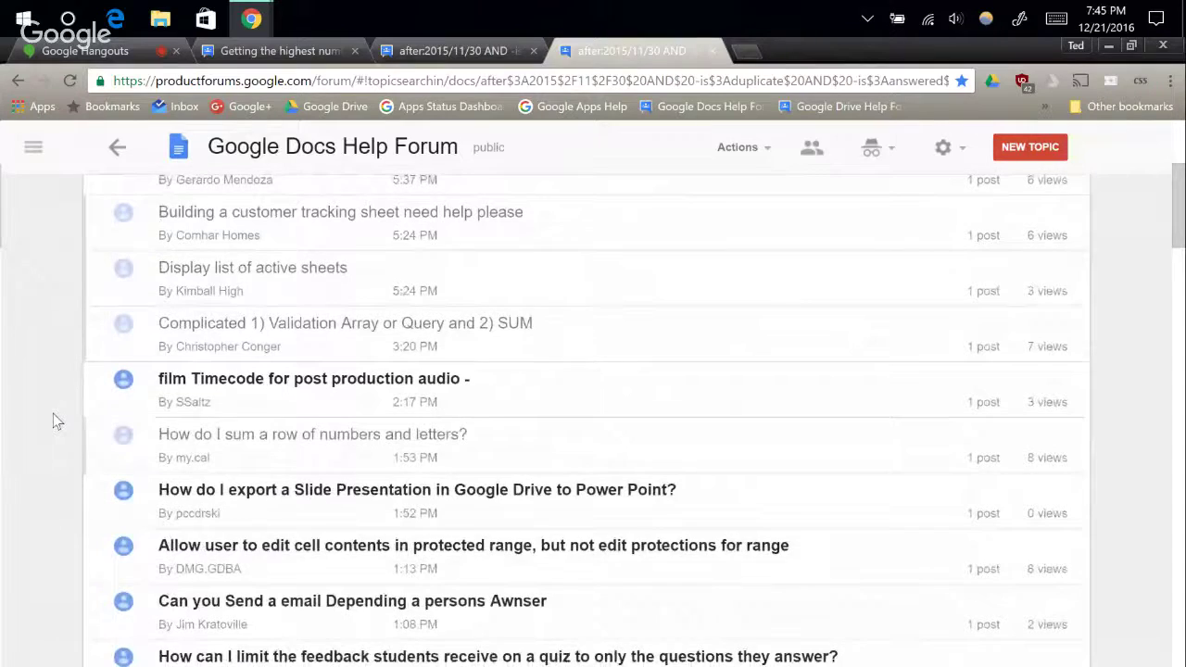
scroll(53, 413, down, 1)
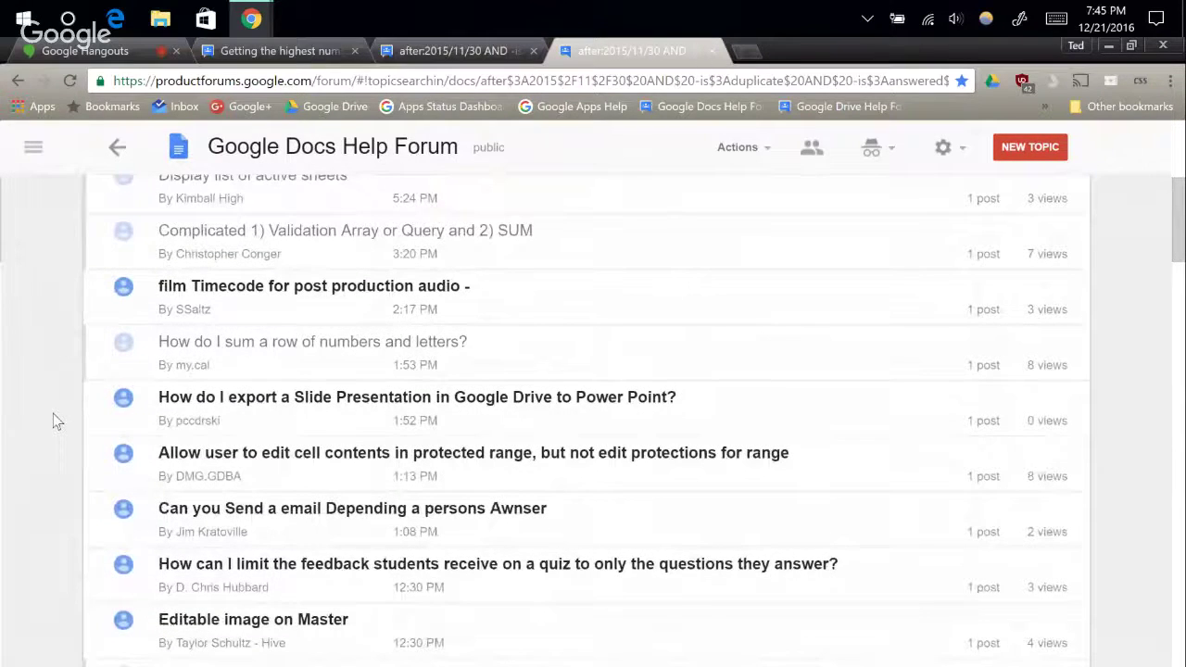
scroll(53, 413, up, 1)
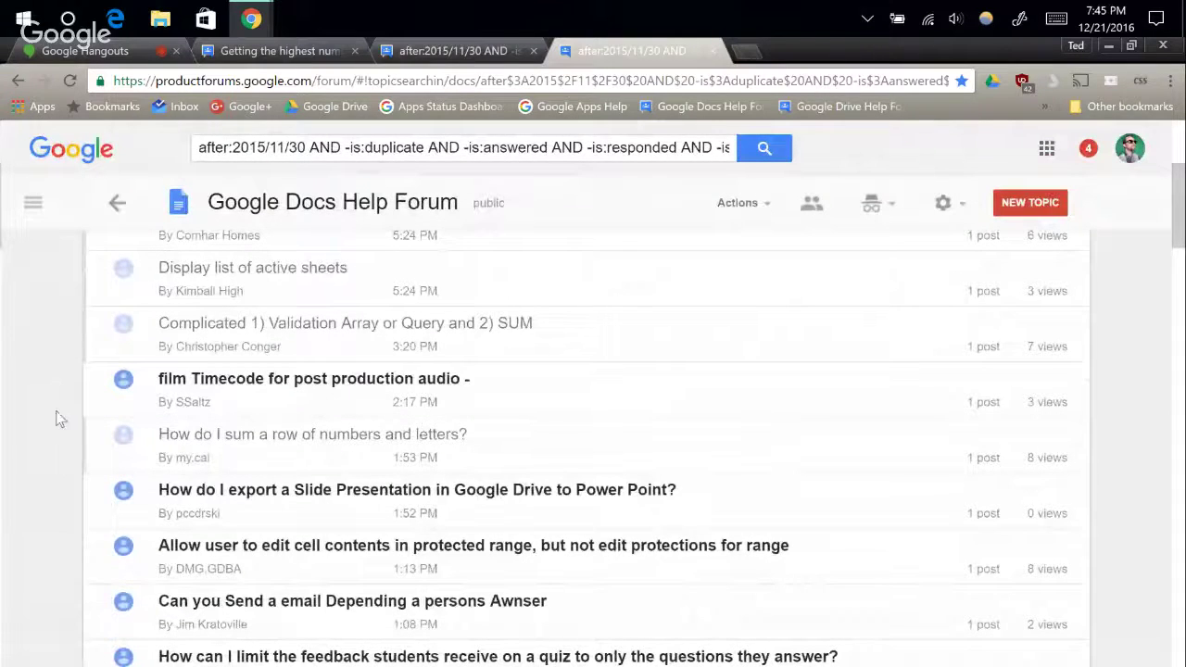
scroll(55, 401, down, 1)
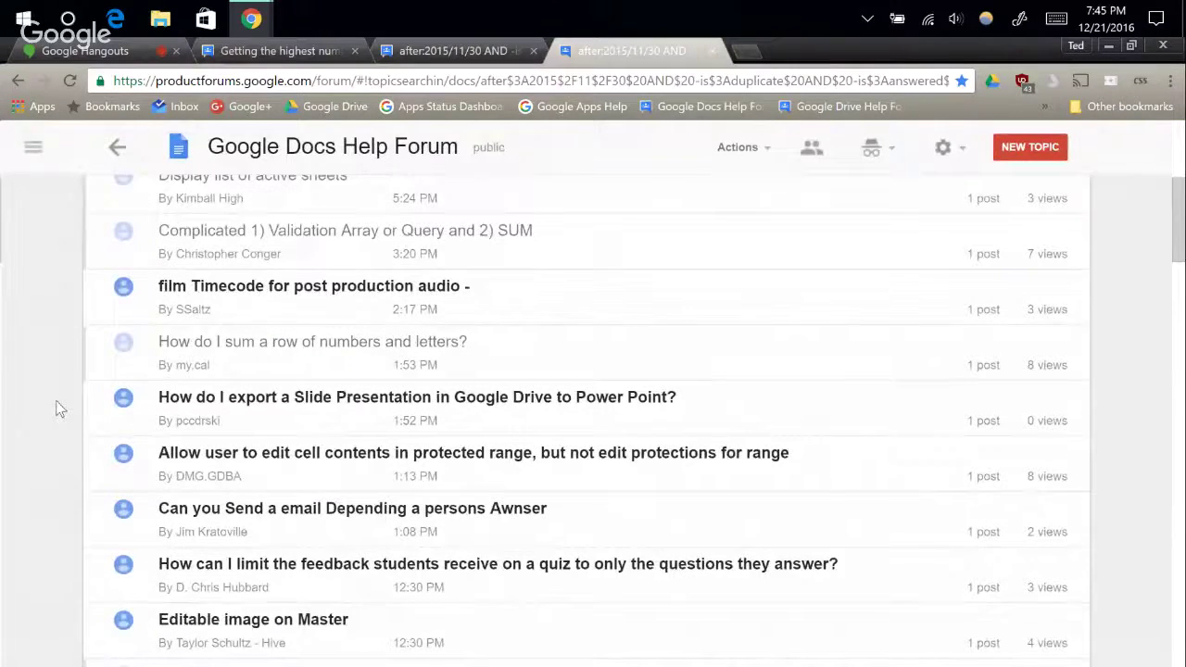
Find and open the unanswered topic "I'm trying to write a formula that will do one of the following:".
scroll(56, 401, down, 3)
scroll(56, 400, down, 3)
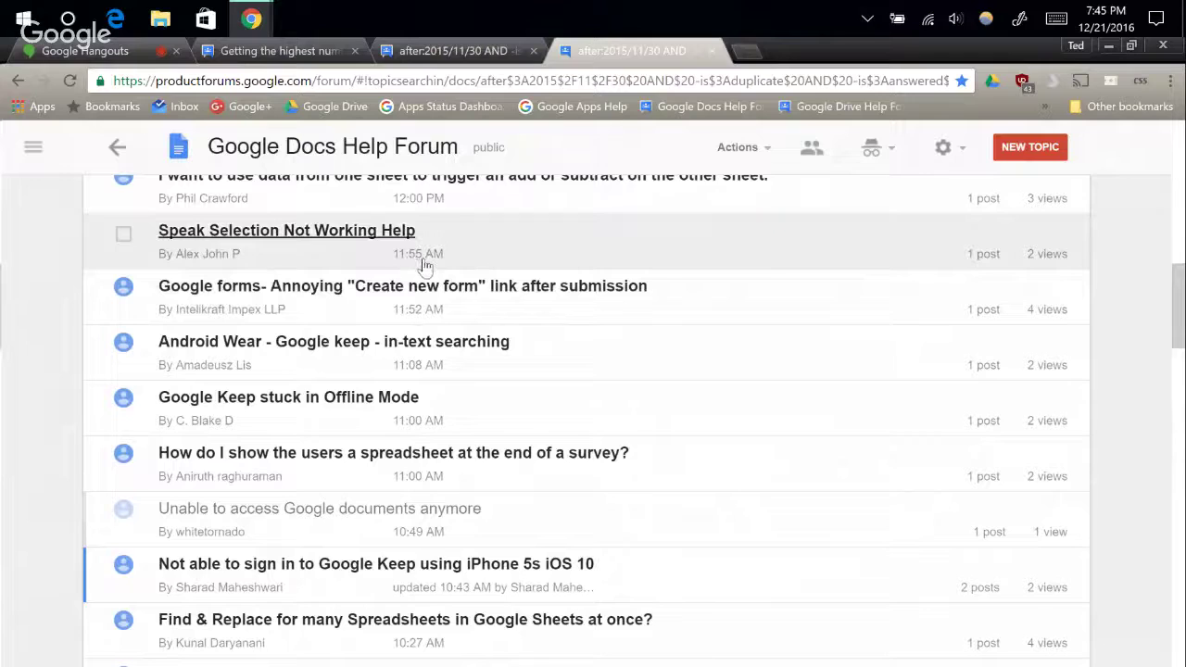
scroll(47, 282, down, 1)
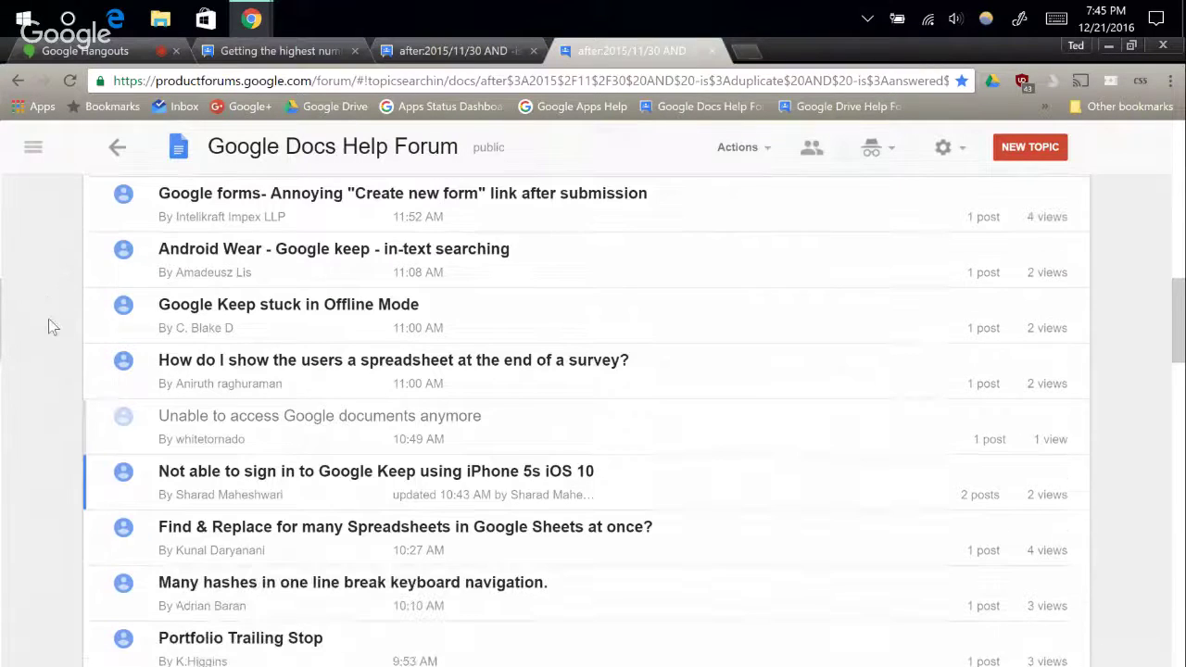
scroll(53, 326, down, 1)
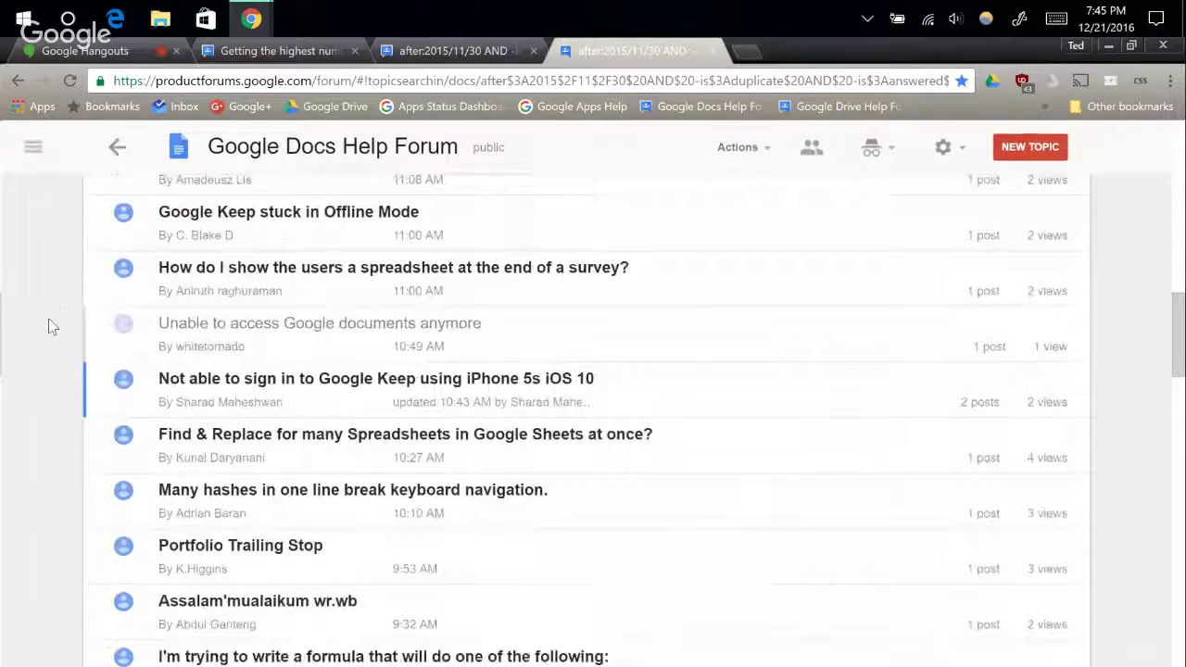
scroll(53, 326, down, 1)
scroll(53, 327, down, 3)
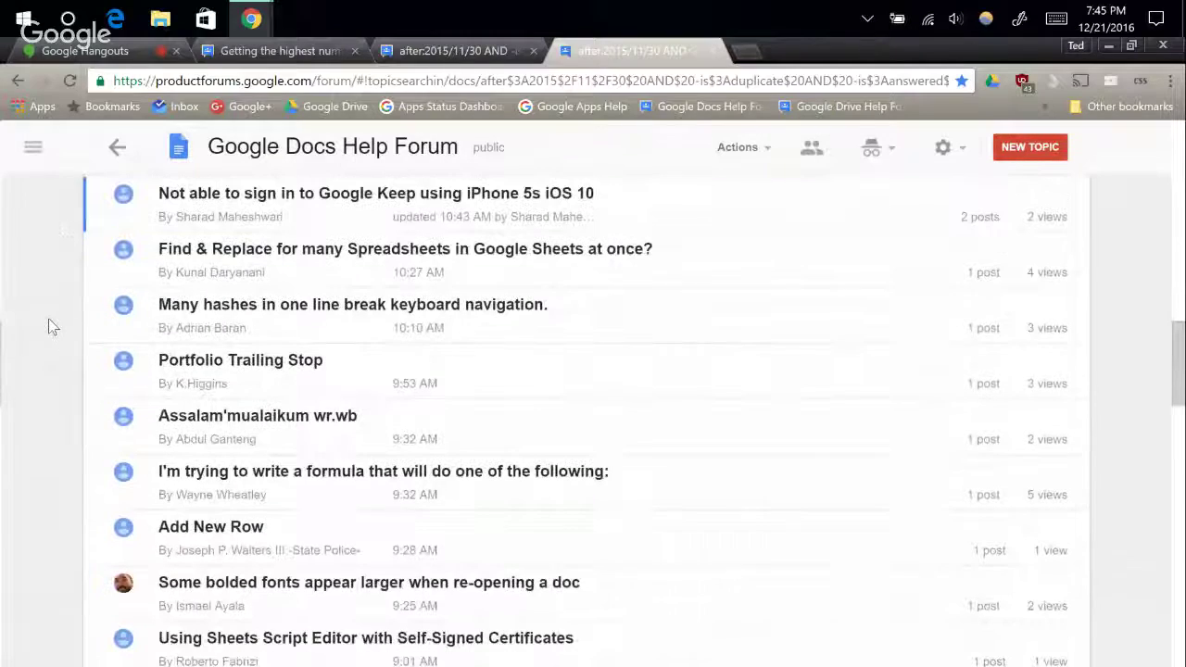
click(313, 296)
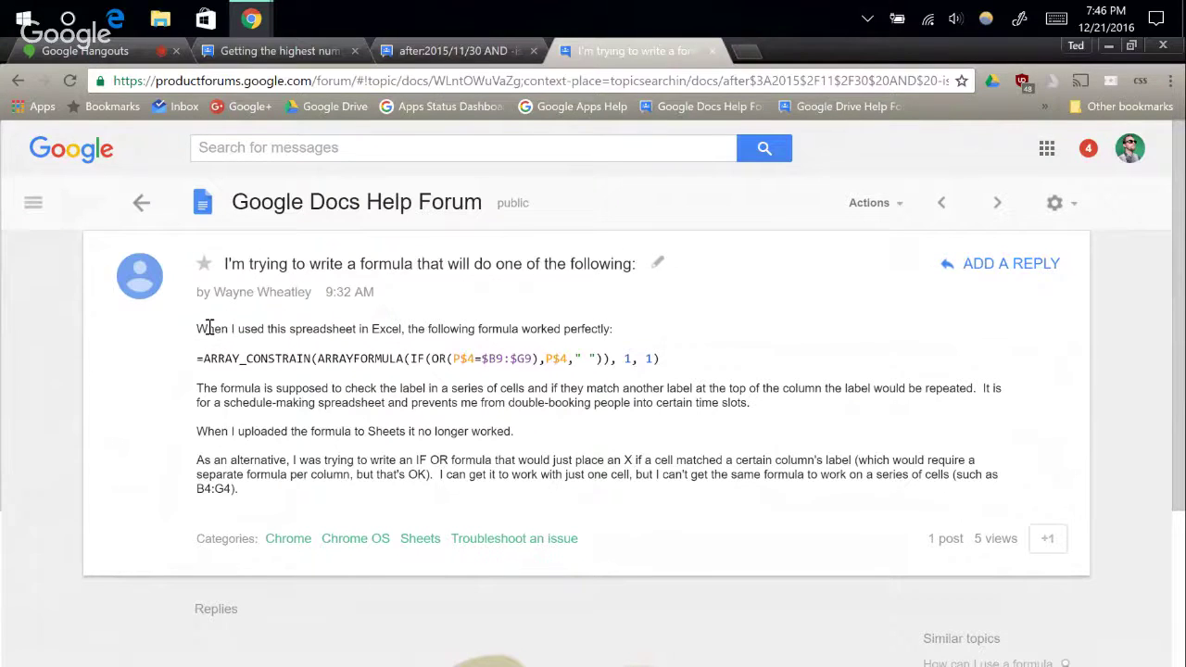
Read the post about the ARRAY_CONSTRAIN formula brought over from Excel and return to the search results.
drag(198, 329, 409, 330)
click(454, 329)
scroll(195, 393, down, 1)
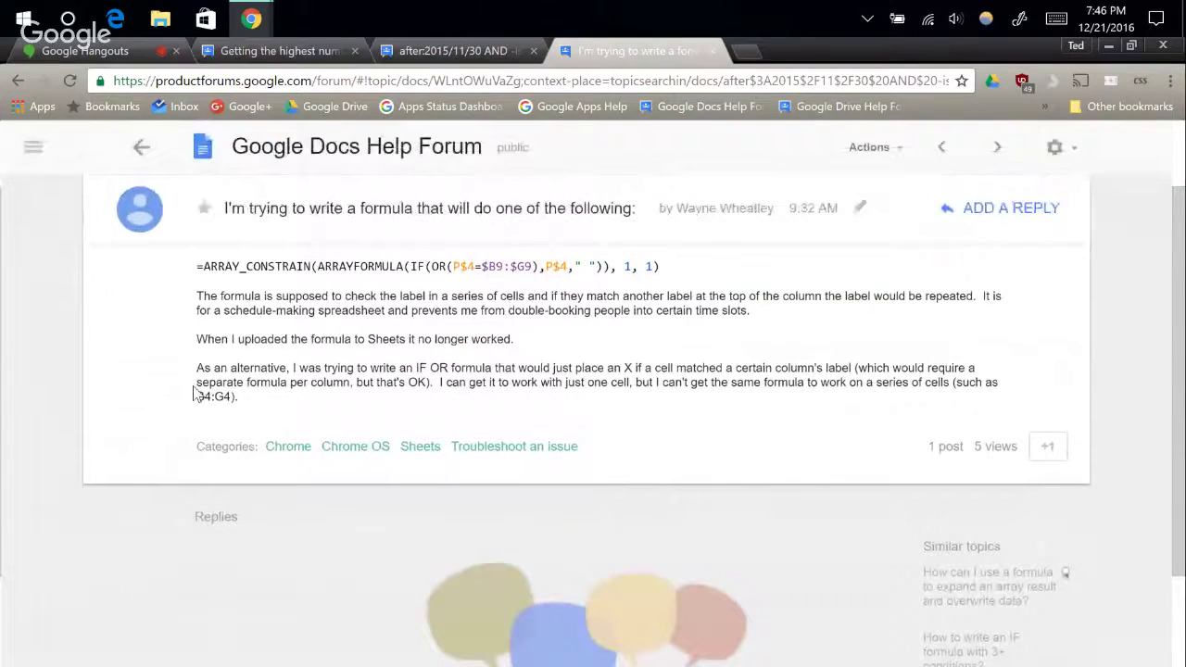
scroll(195, 394, up, 1)
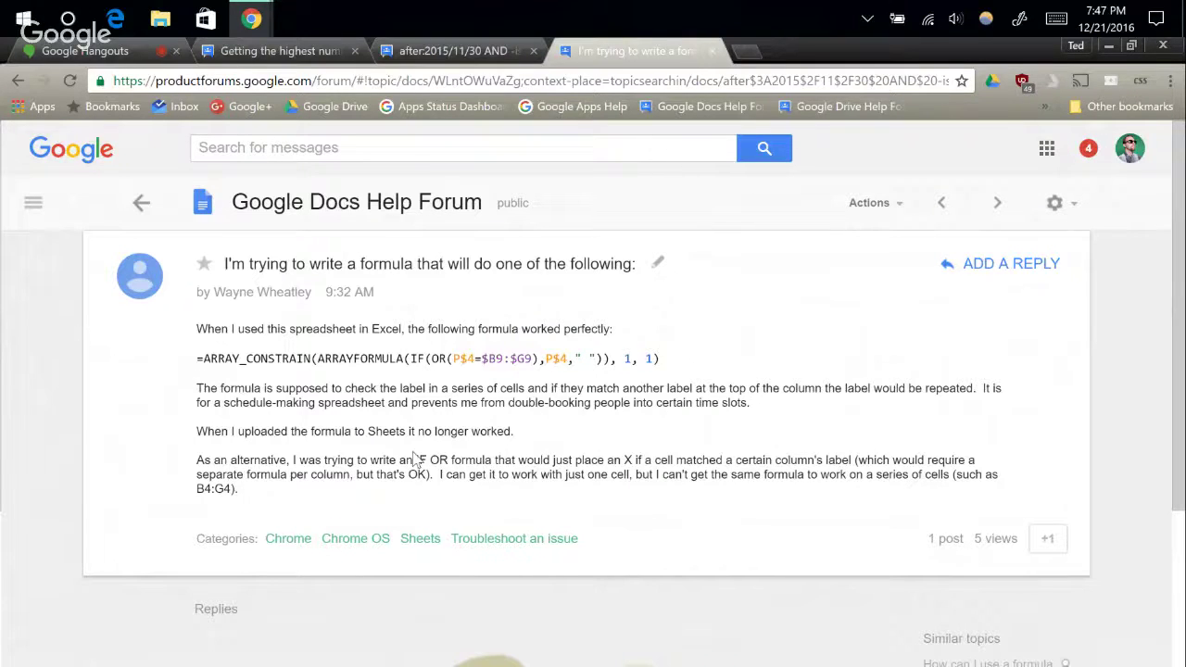
click(141, 220)
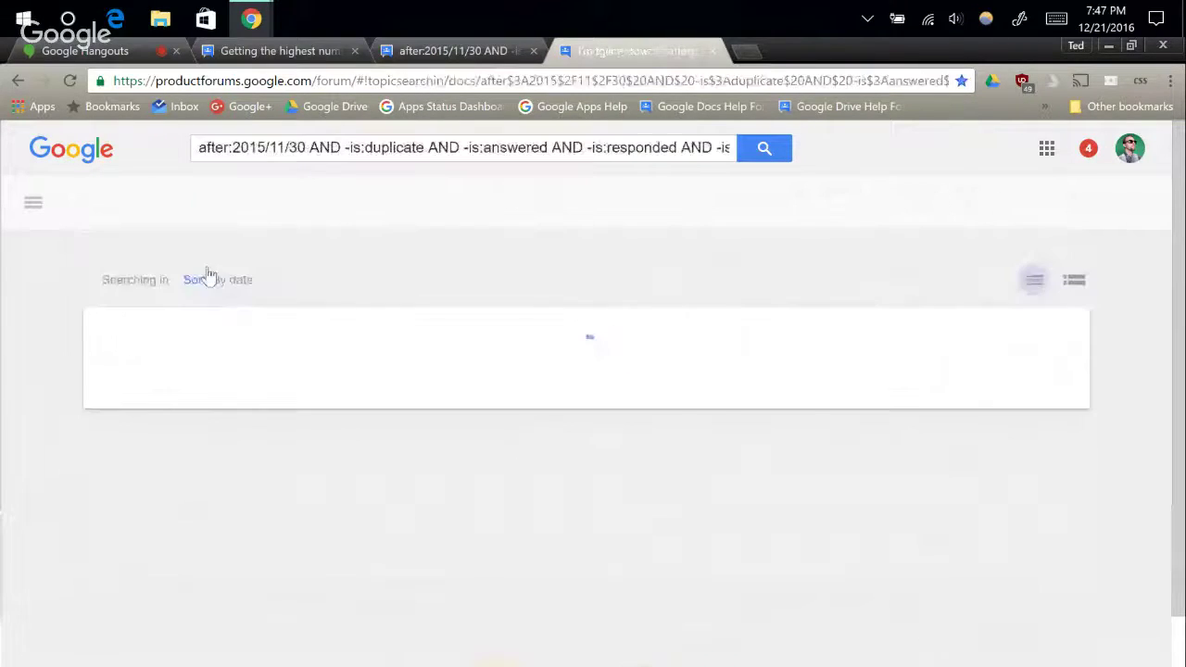
Open the topic "Add New Row", read its question and return to the list of unanswered topics.
scroll(278, 432, down, 1)
click(252, 433)
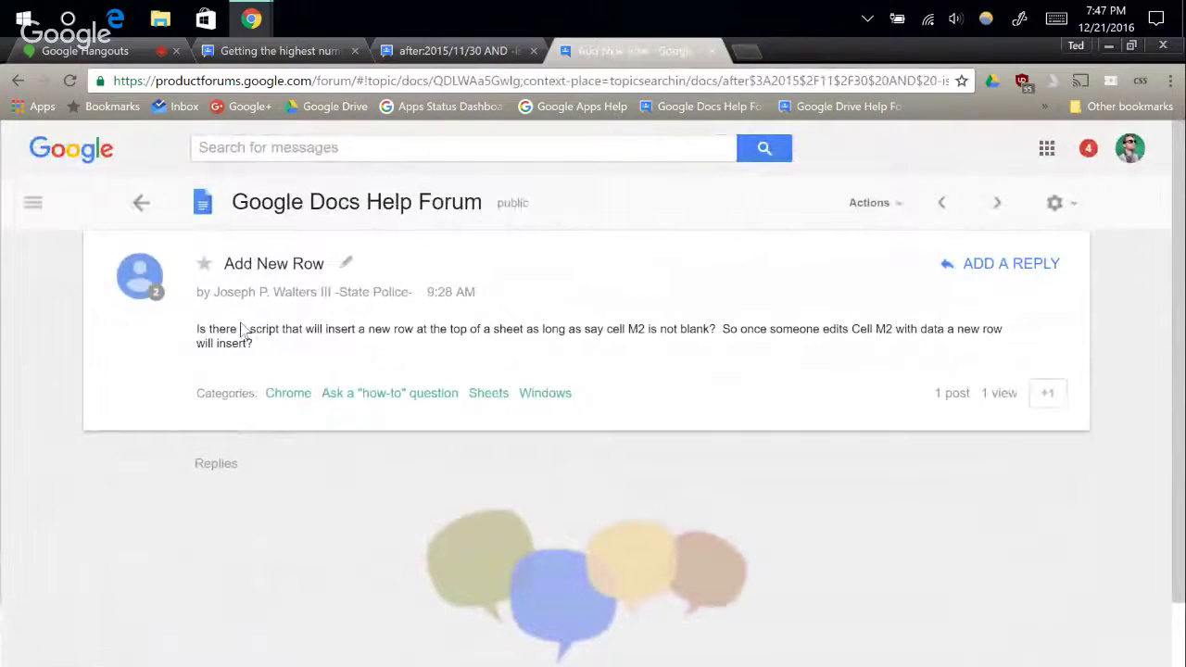
click(139, 202)
Find and read the topic "Portfolio Trailing Stop", then return to the list of unanswered topics.
scroll(93, 375, down, 1)
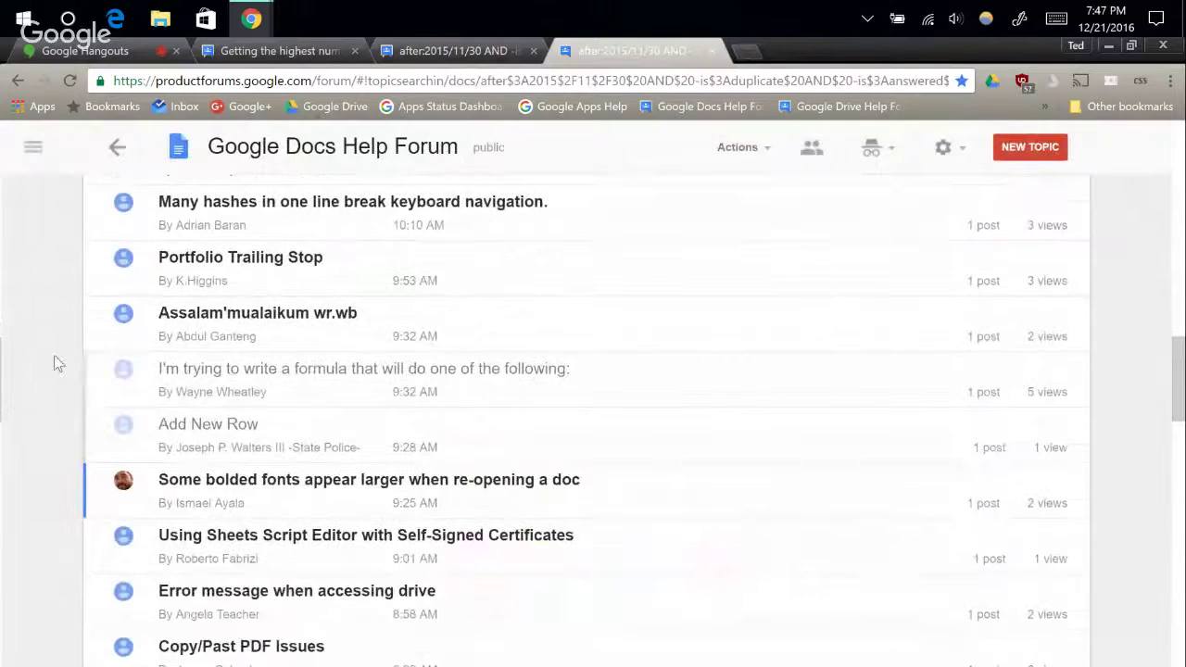
scroll(31, 347, down, 1)
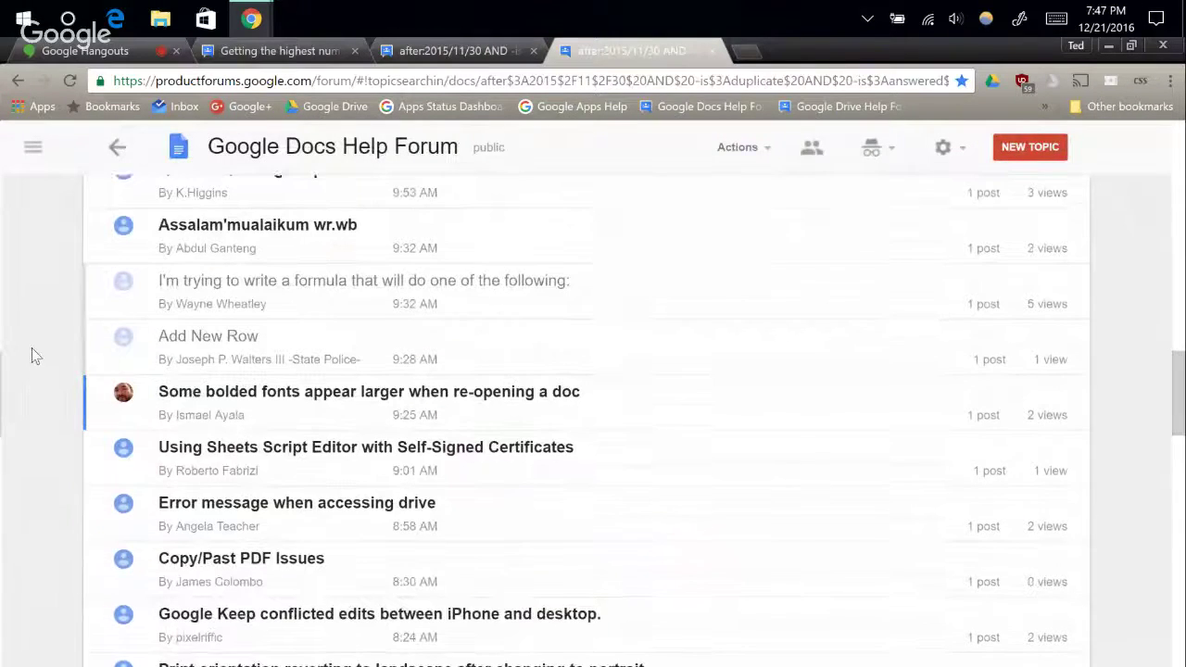
scroll(55, 334, up, 1)
click(202, 264)
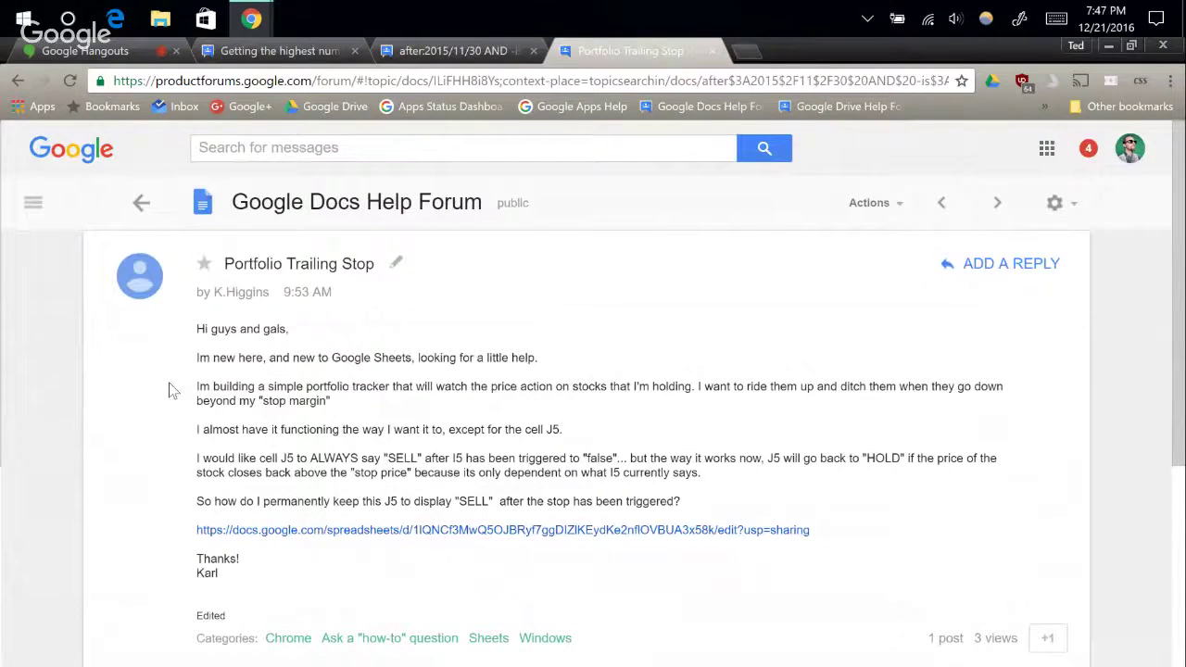
scroll(338, 316, down, 1)
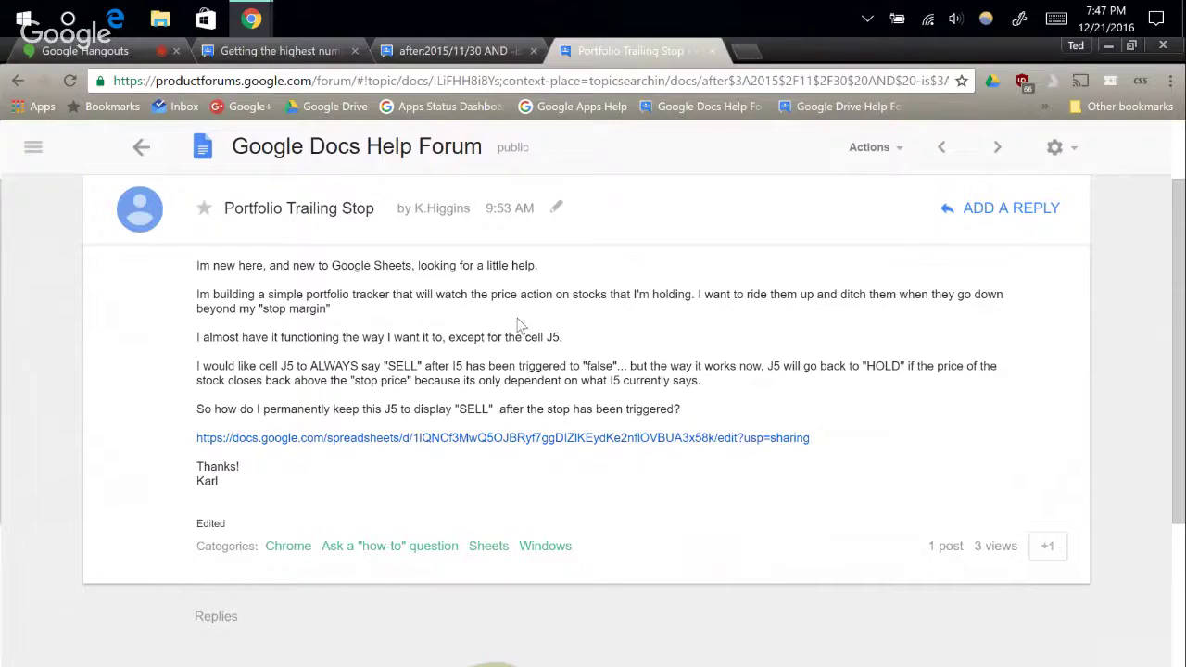
click(136, 148)
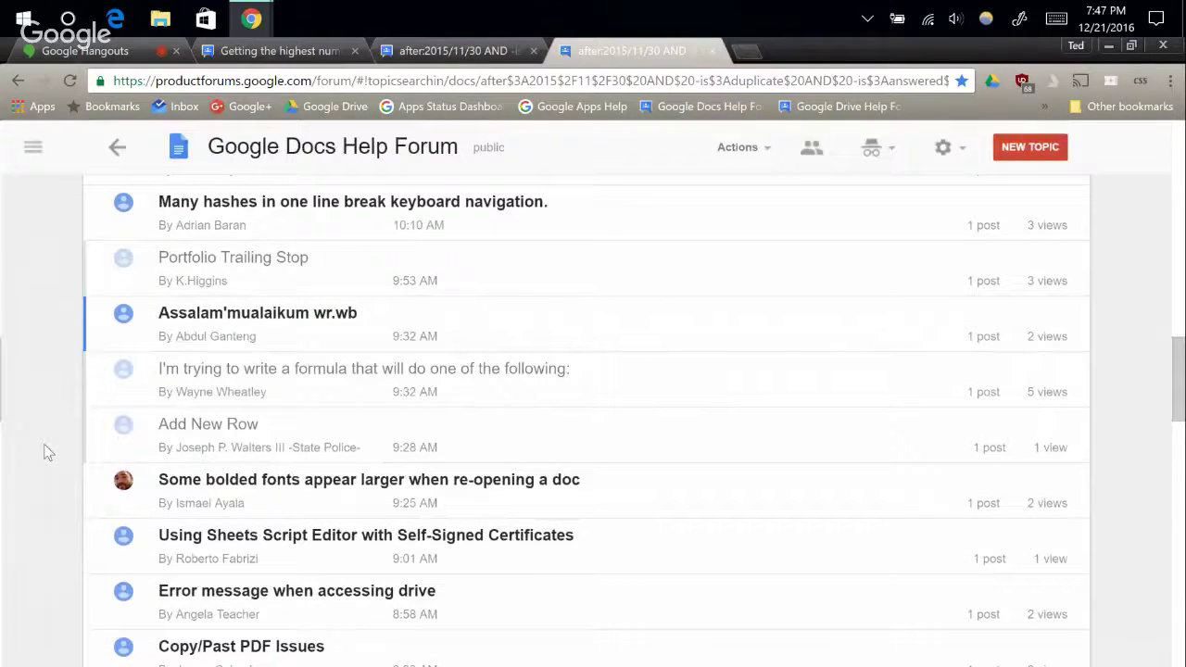
Find the topic "Error message when accessing drive", read the quoted server error and return to the search results.
scroll(43, 443, down, 1)
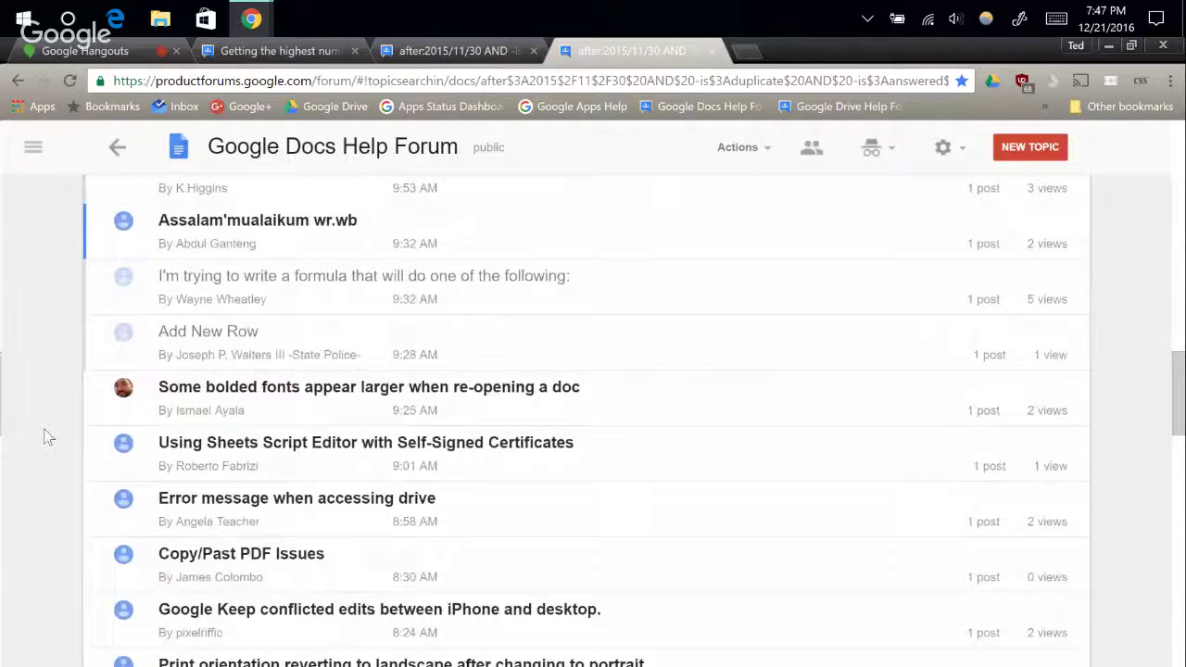
scroll(47, 433, down, 1)
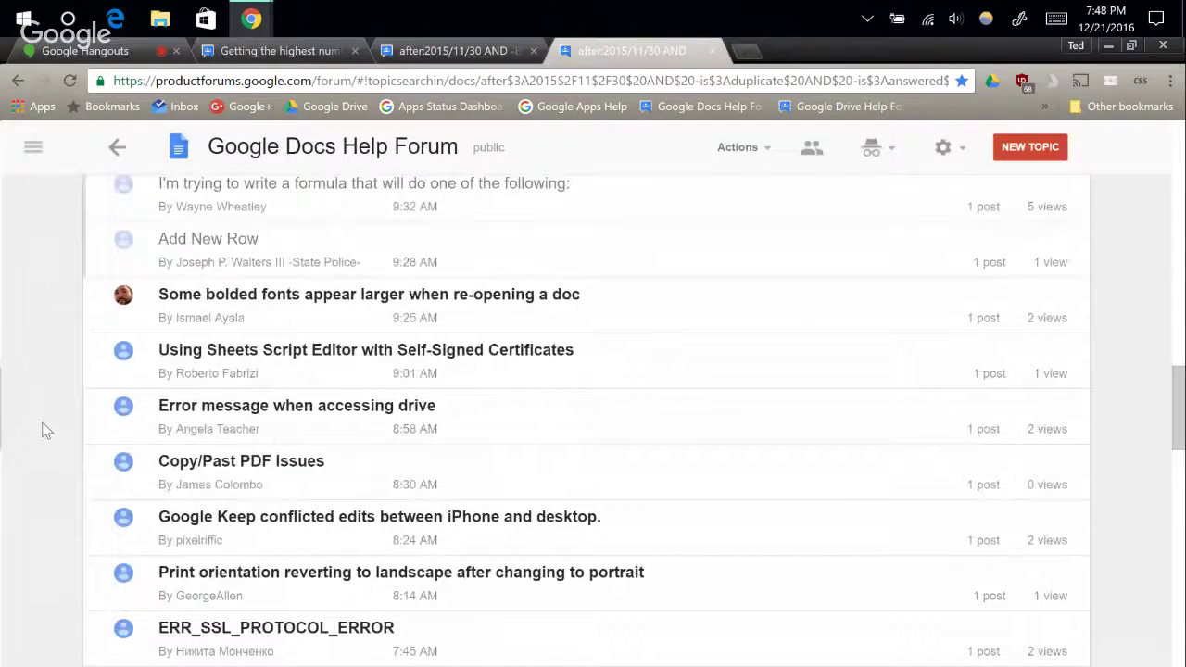
scroll(49, 350, down, 1)
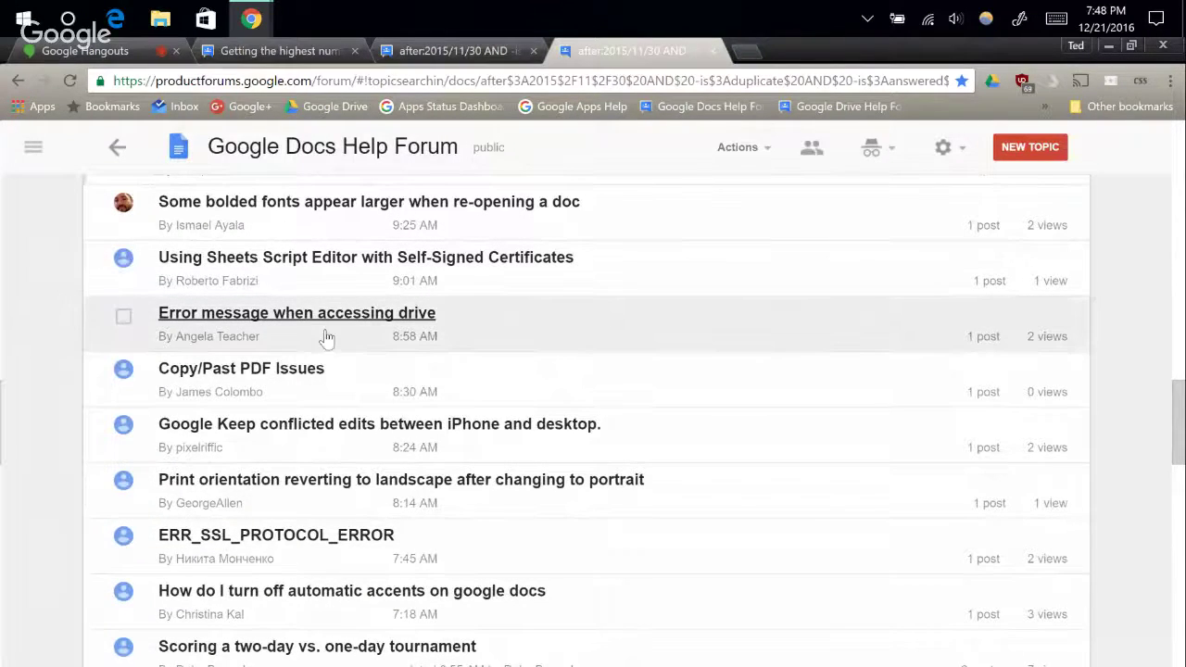
click(266, 315)
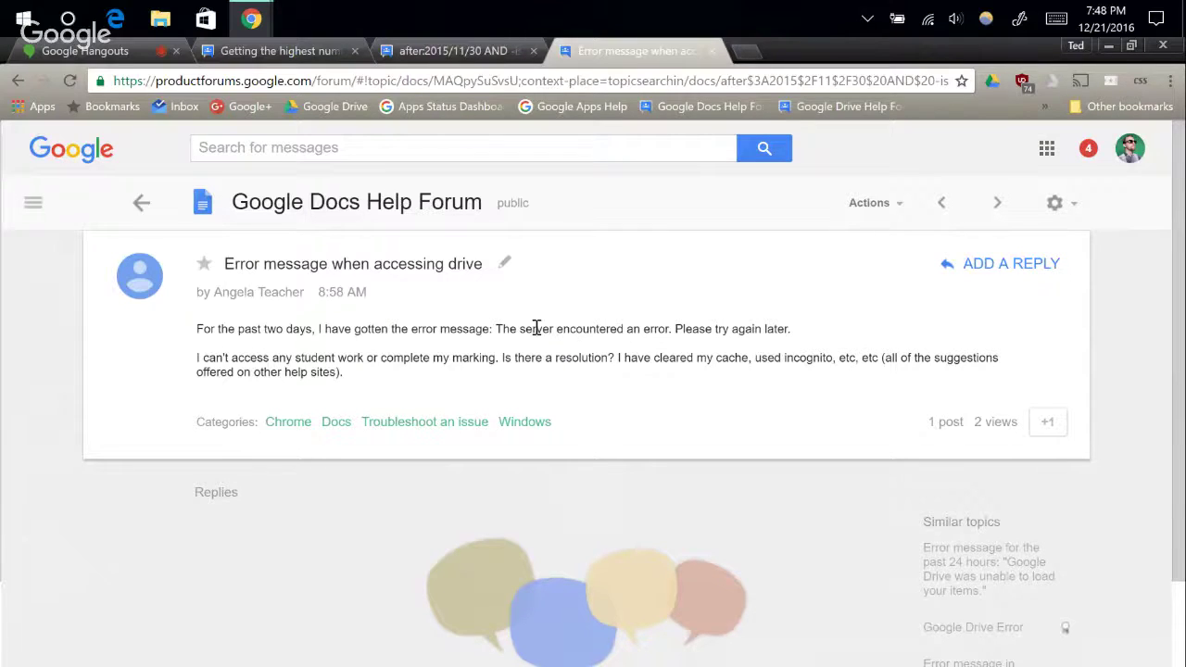
drag(498, 329, 654, 342)
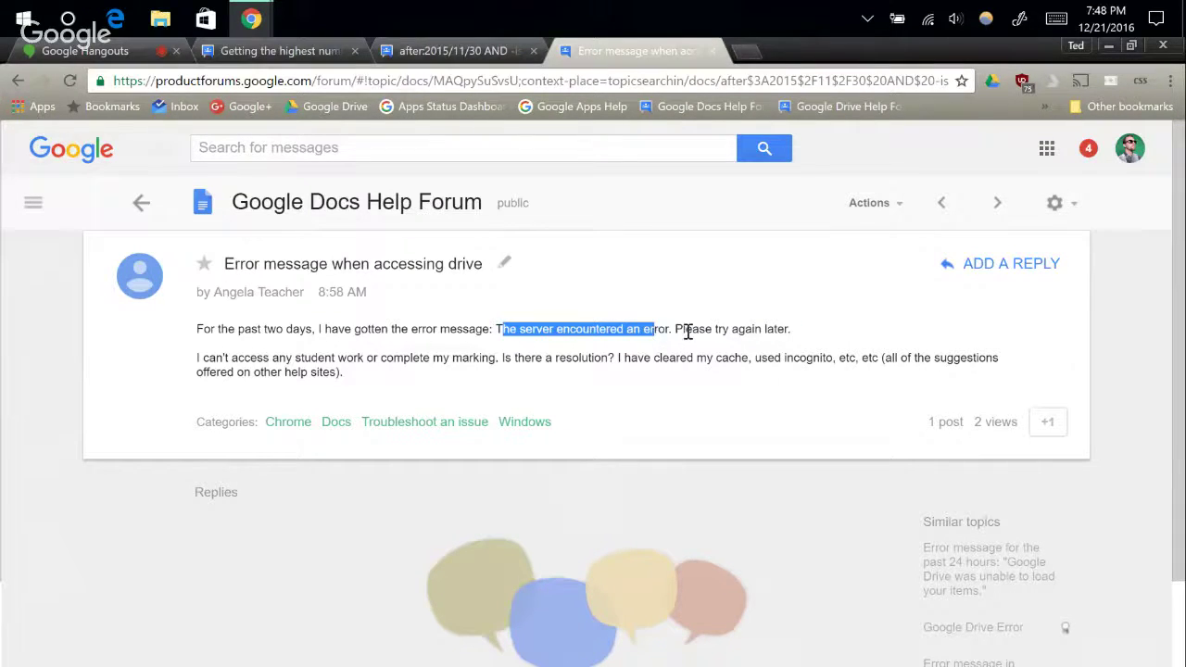
click(687, 331)
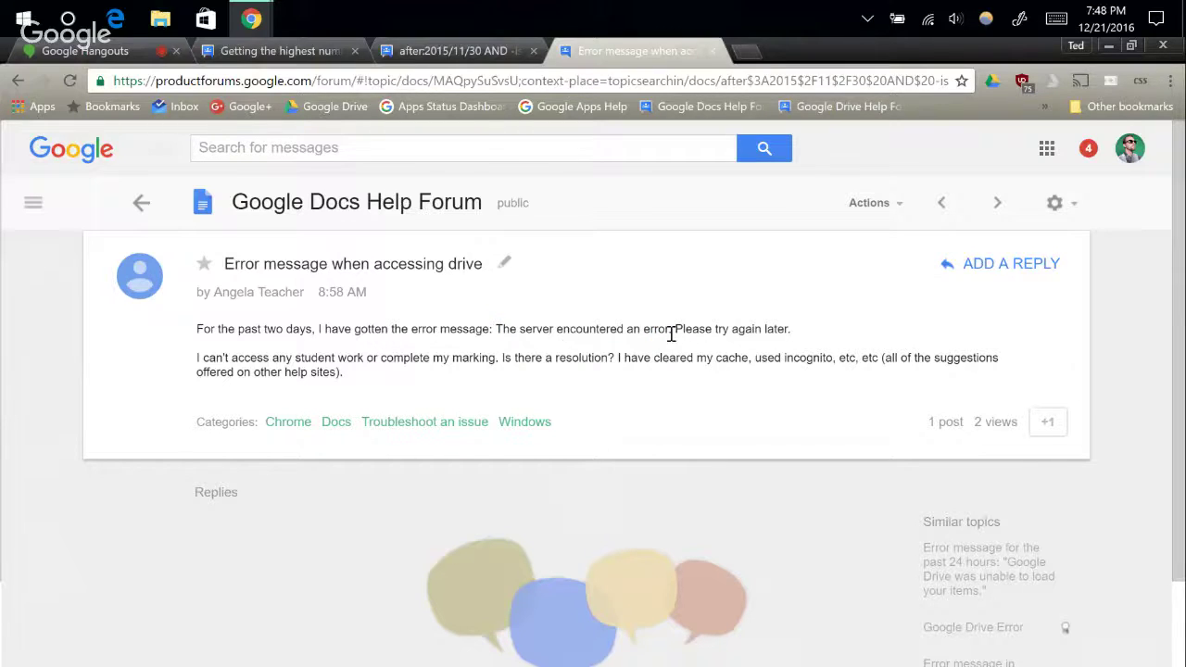
click(140, 203)
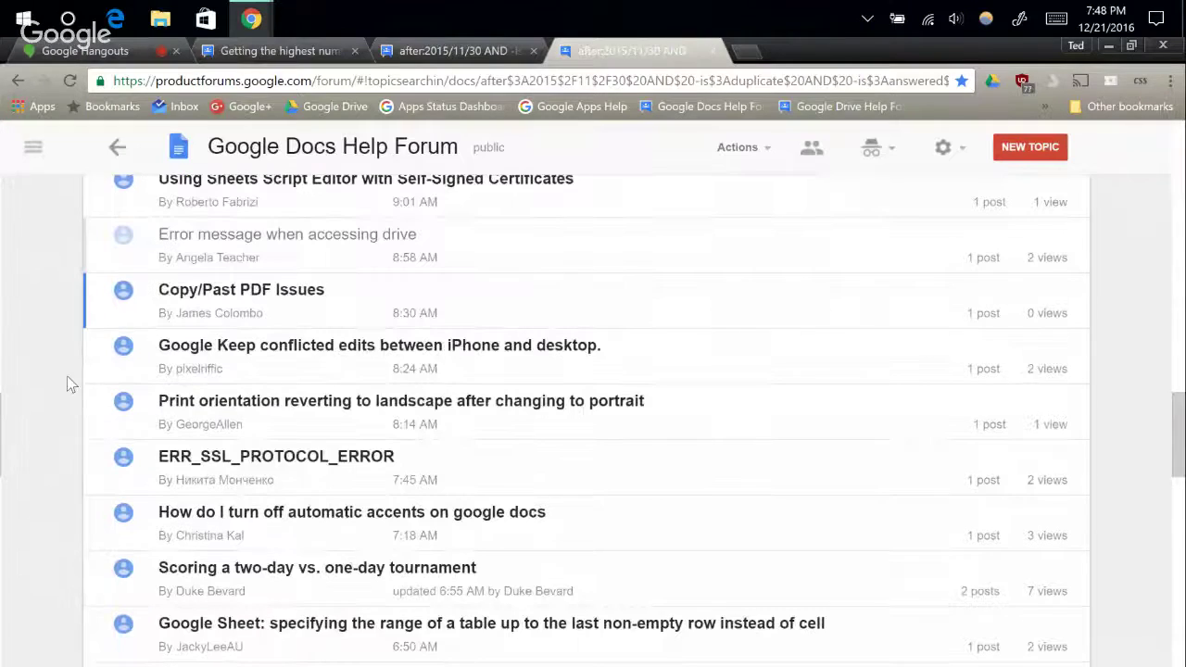
Browse the filtered list of unanswered topics, scanning the titles from Dec 21 back through Dec 20.
scroll(67, 376, down, 3)
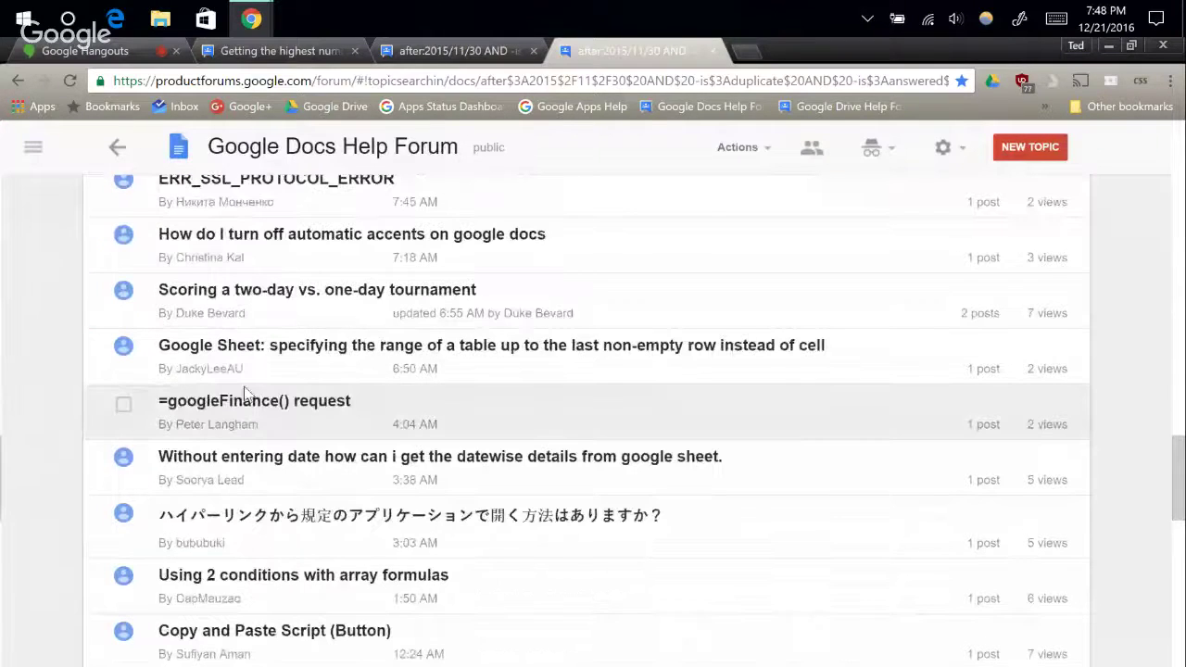
scroll(60, 318, down, 2)
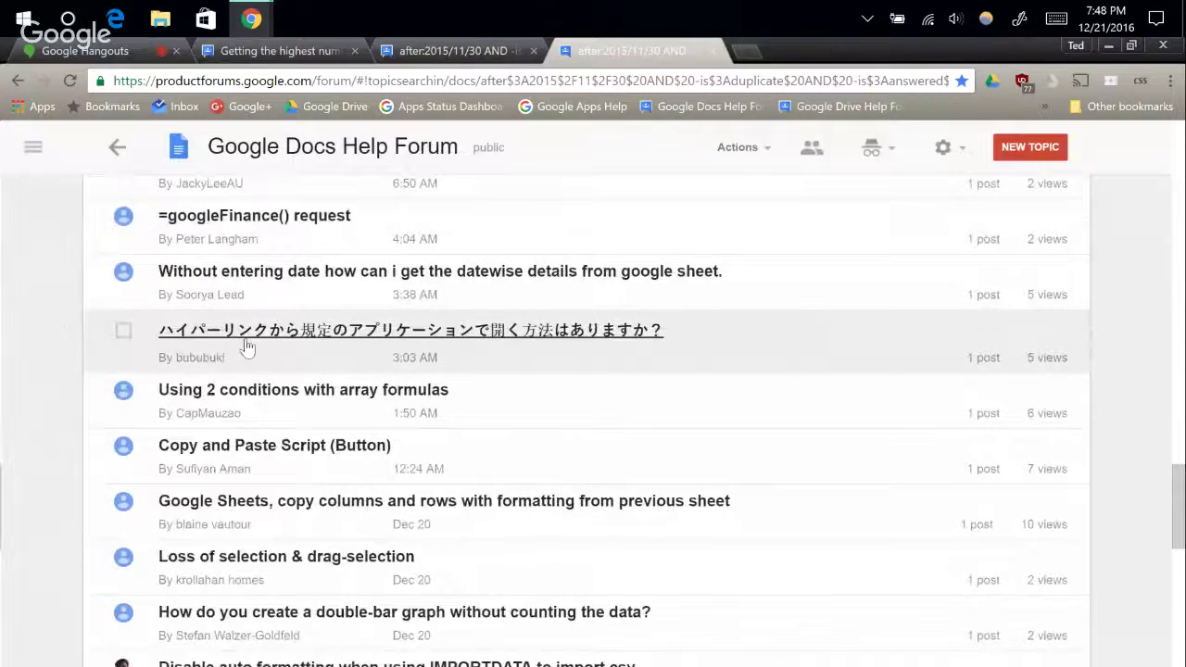
scroll(53, 318, down, 1)
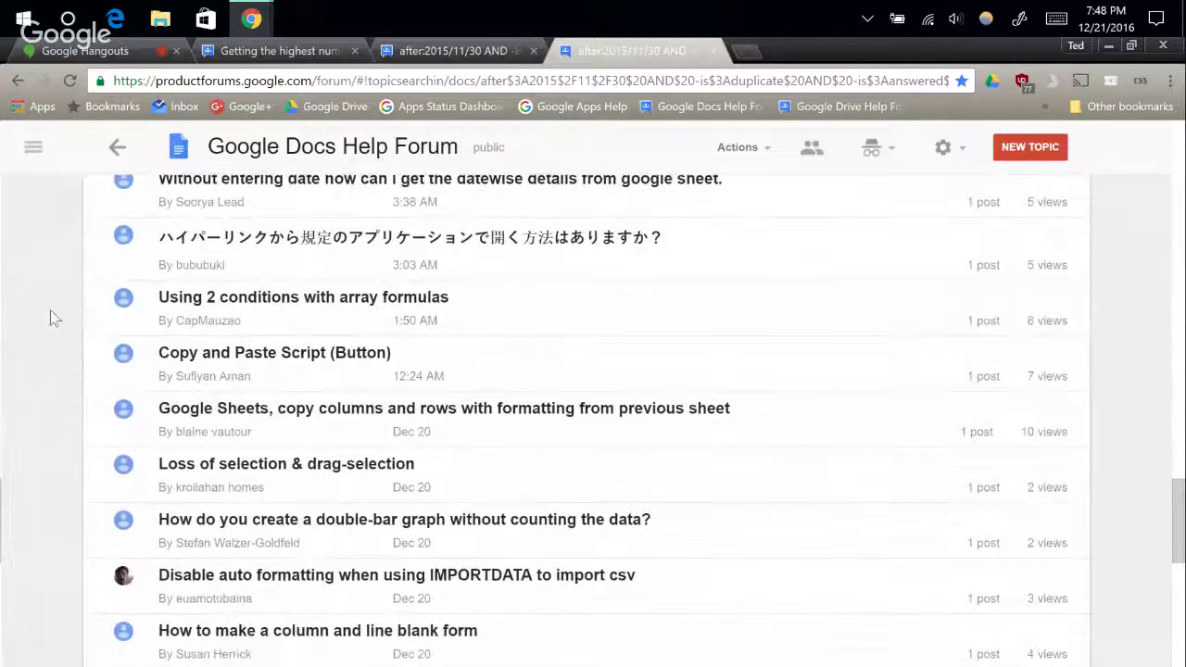
scroll(54, 318, down, 1)
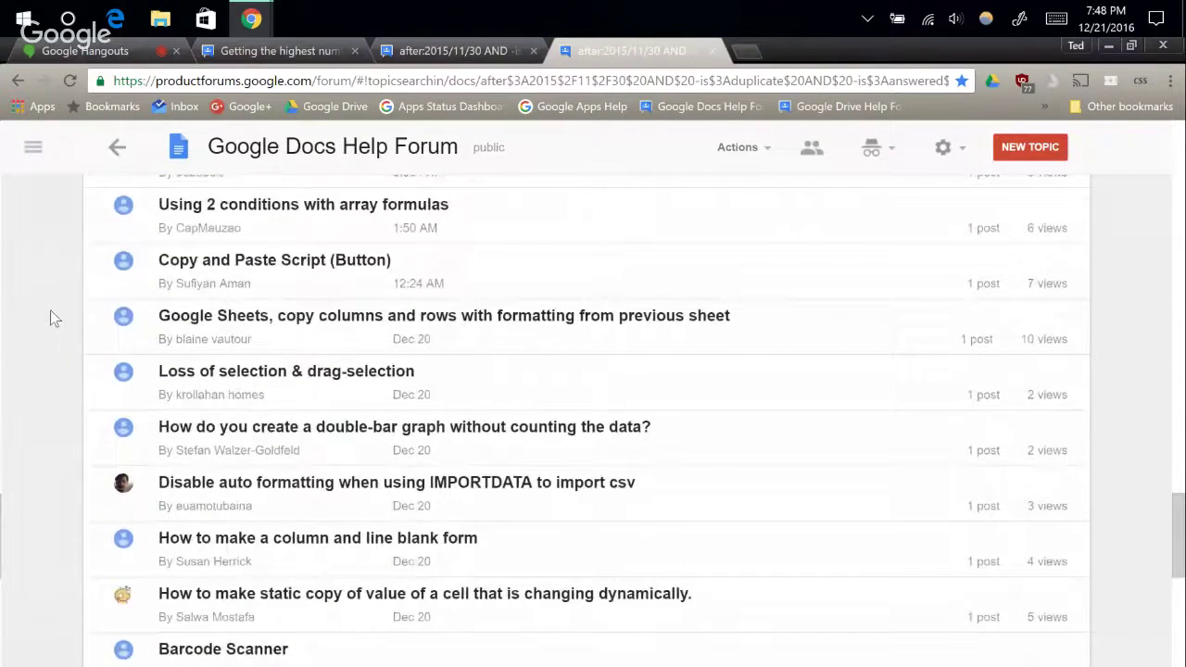
scroll(51, 312, down, 2)
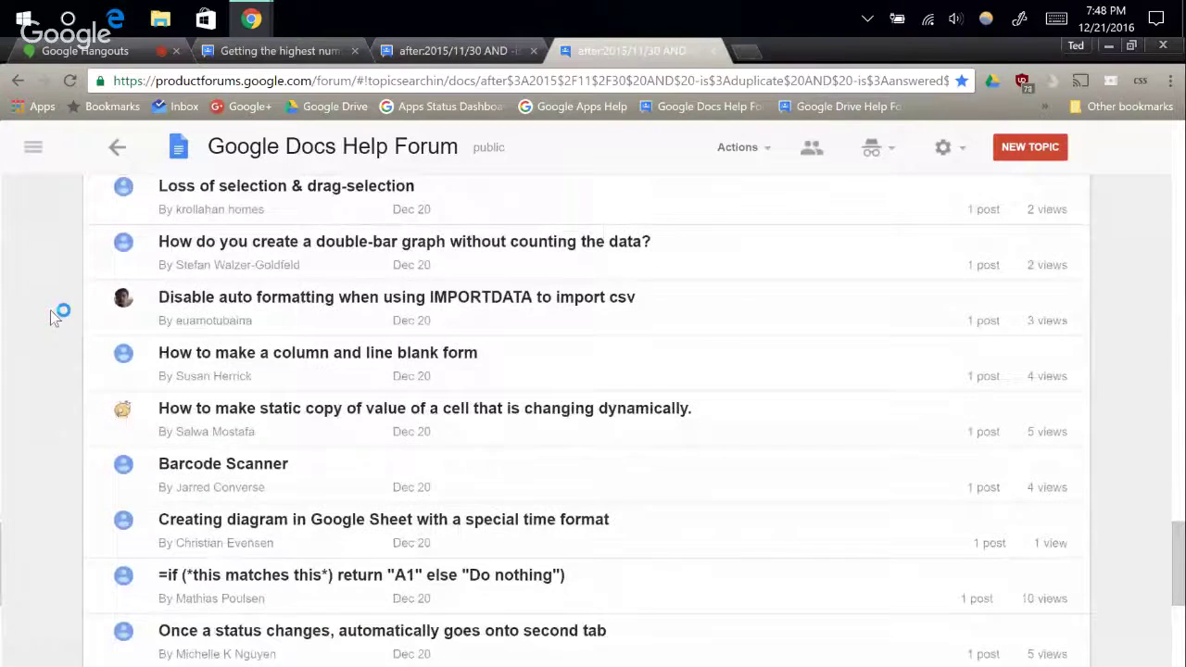
scroll(51, 310, down, 1)
scroll(51, 311, down, 2)
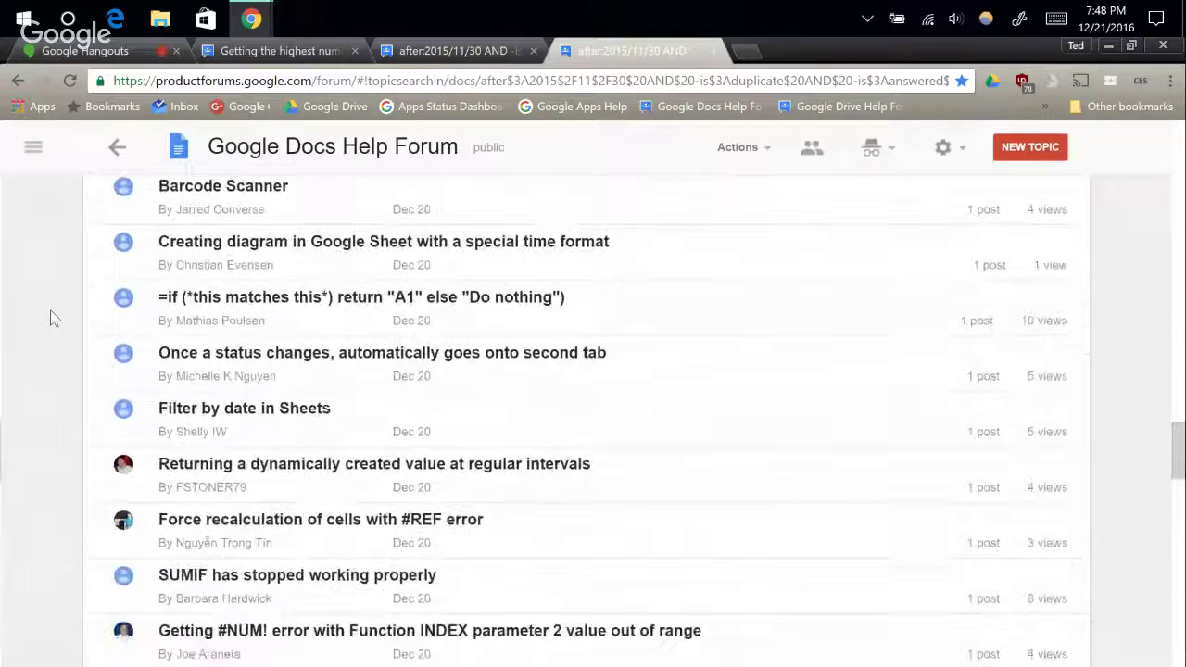
scroll(52, 318, down, 1)
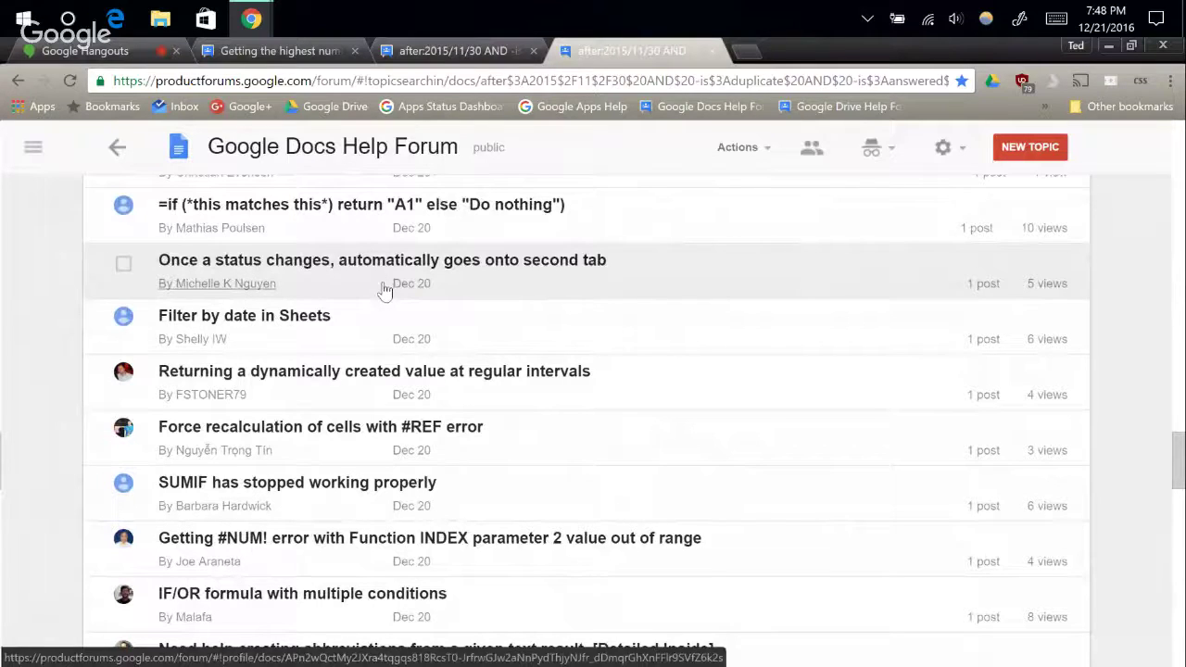
scroll(98, 363, down, 2)
scroll(94, 403, down, 1)
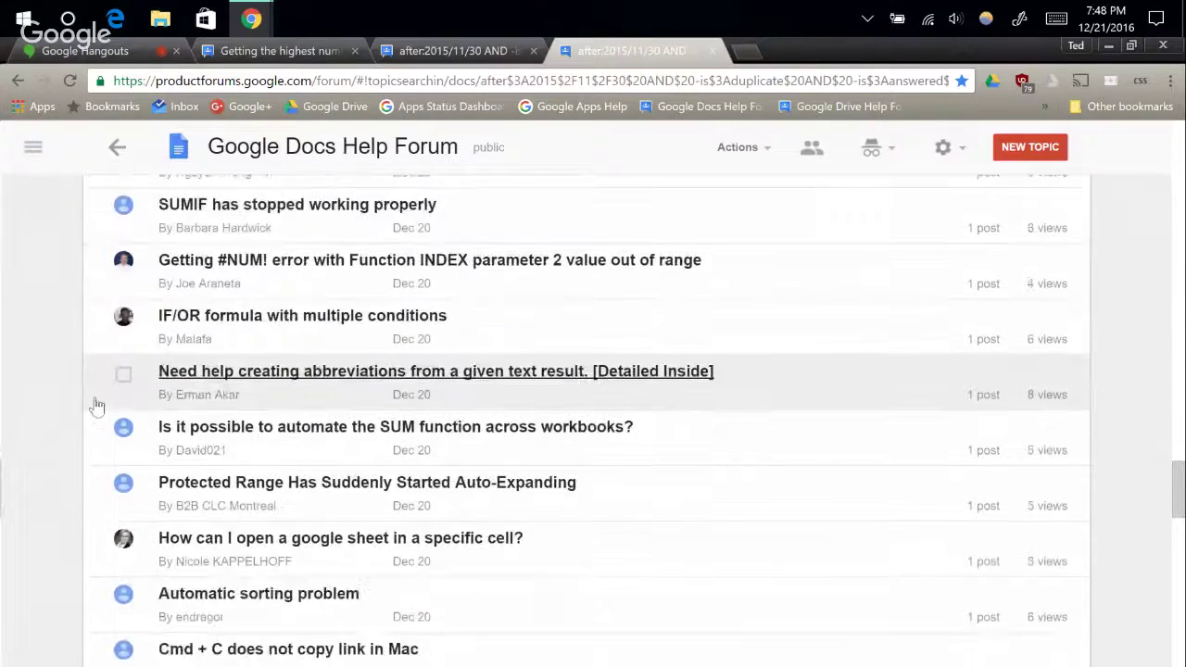
scroll(100, 400, up, 1)
scroll(100, 401, up, 2)
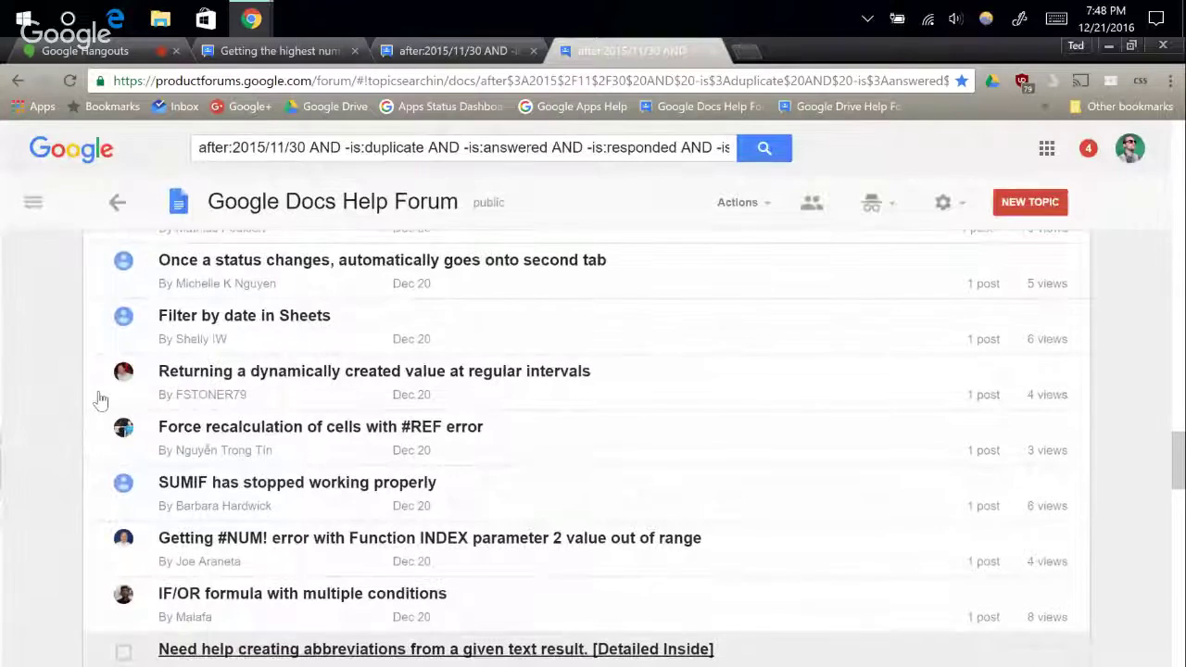
scroll(98, 400, up, 10)
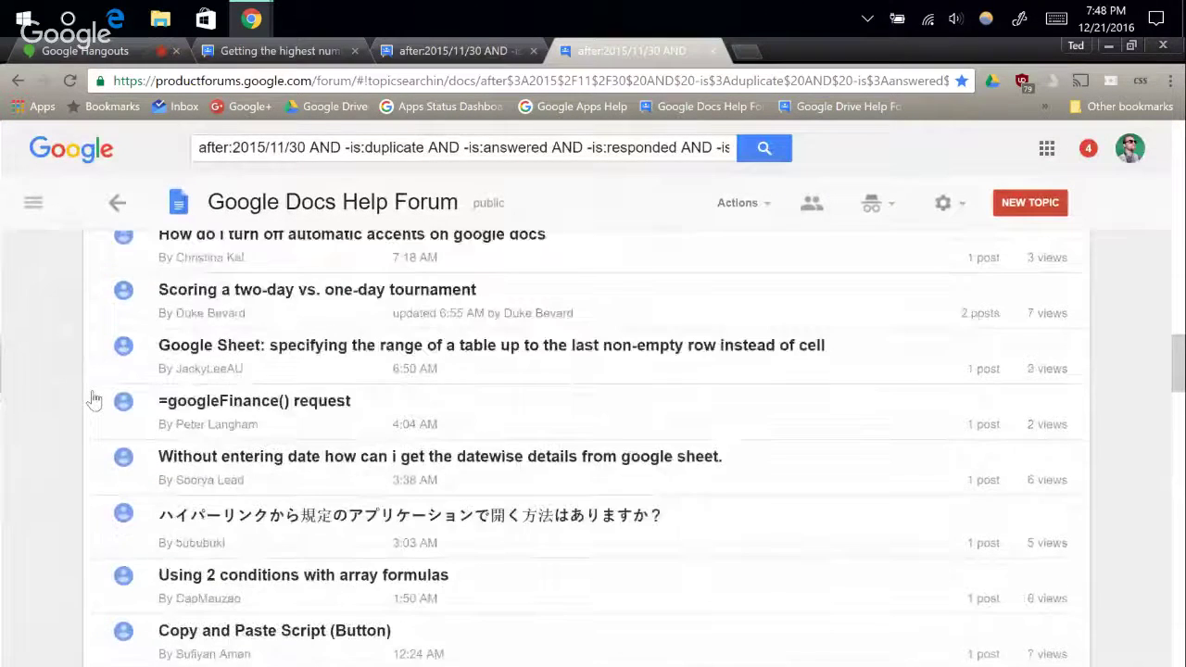
scroll(93, 401, up, 3)
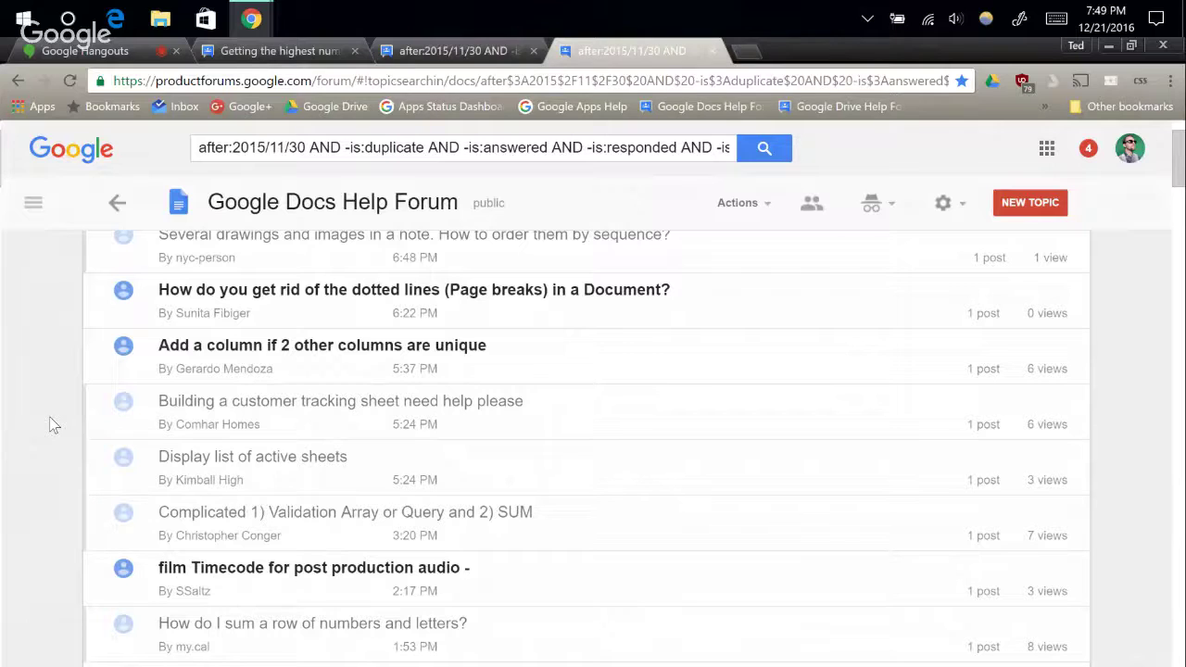
scroll(54, 426, down, 3)
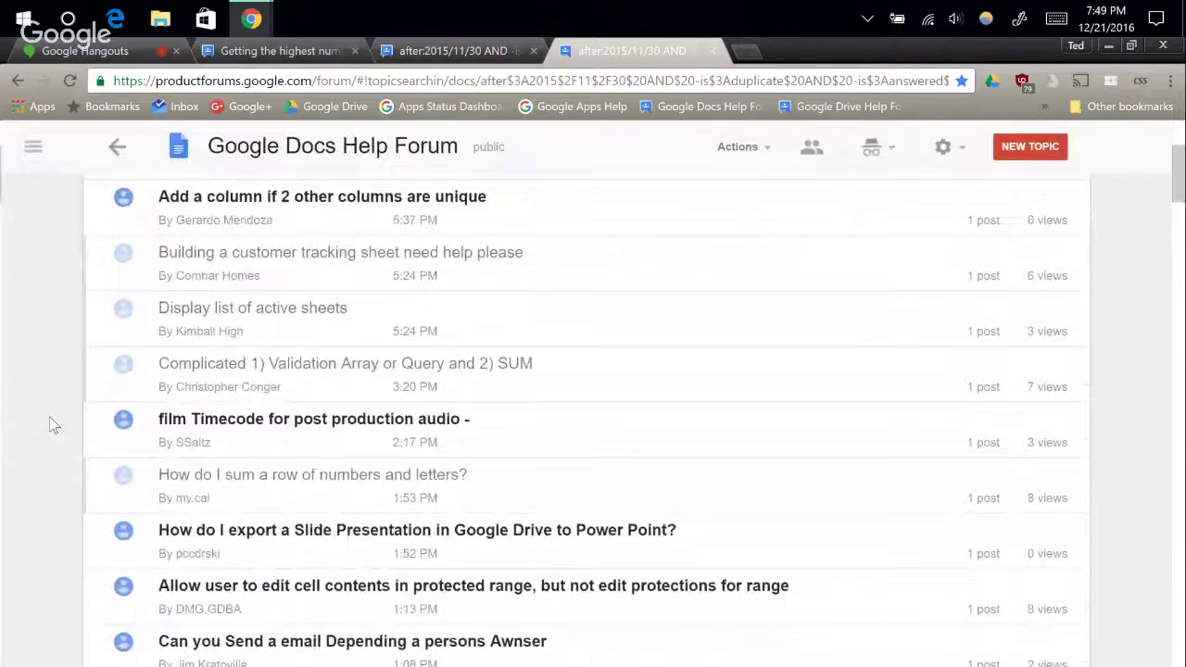
Switch to the topic "Getting the highest number from a series of cells, and printing data based on that" and read its question.
click(262, 51)
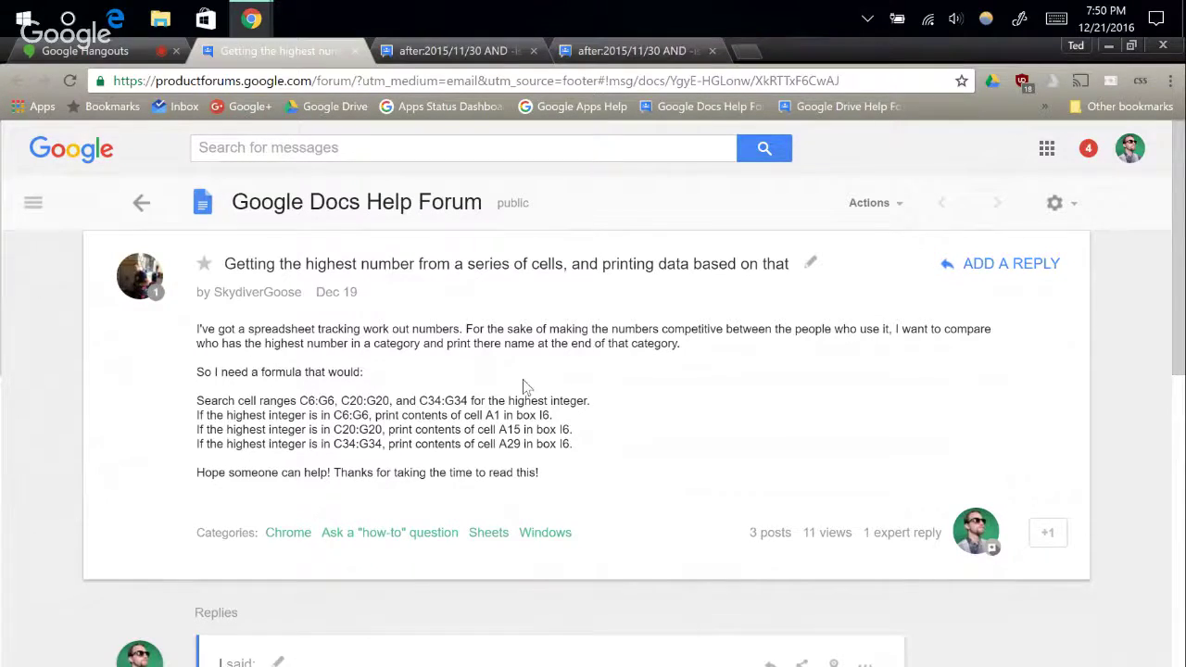
scroll(210, 398, down, 1)
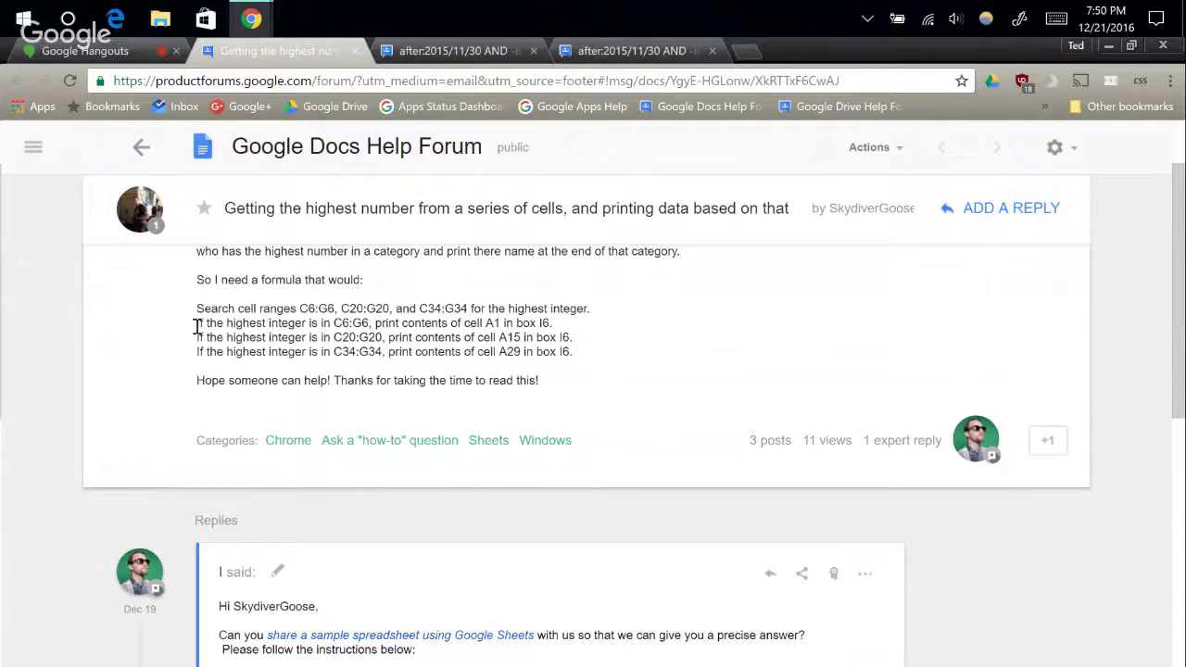
scroll(200, 326, down, 2)
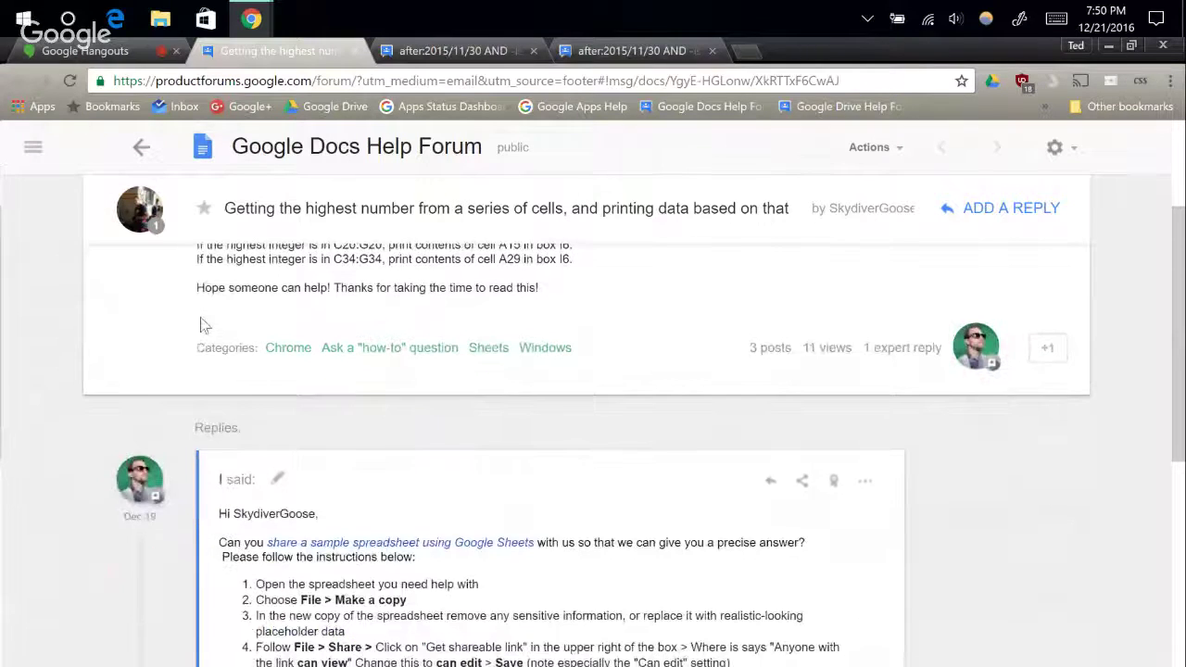
scroll(204, 325, up, 1)
scroll(204, 325, up, 3)
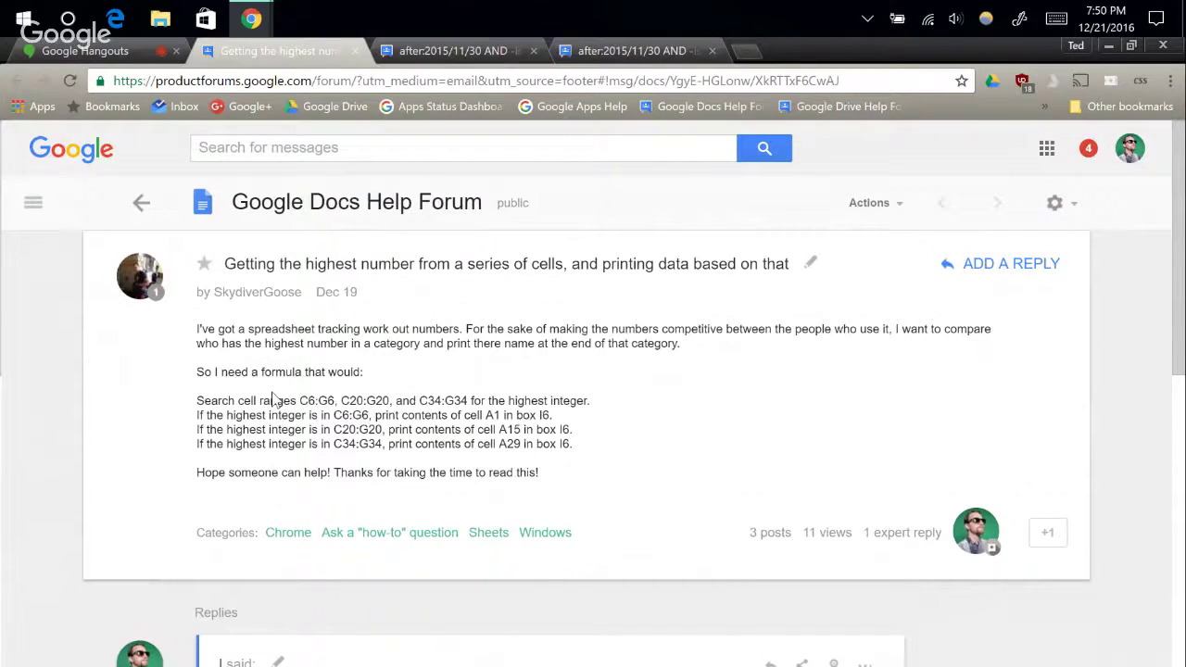
Read the expert reply with the spreadsheet sharing instructions and the poster's follow-up containing the link.
scroll(265, 395, down, 3)
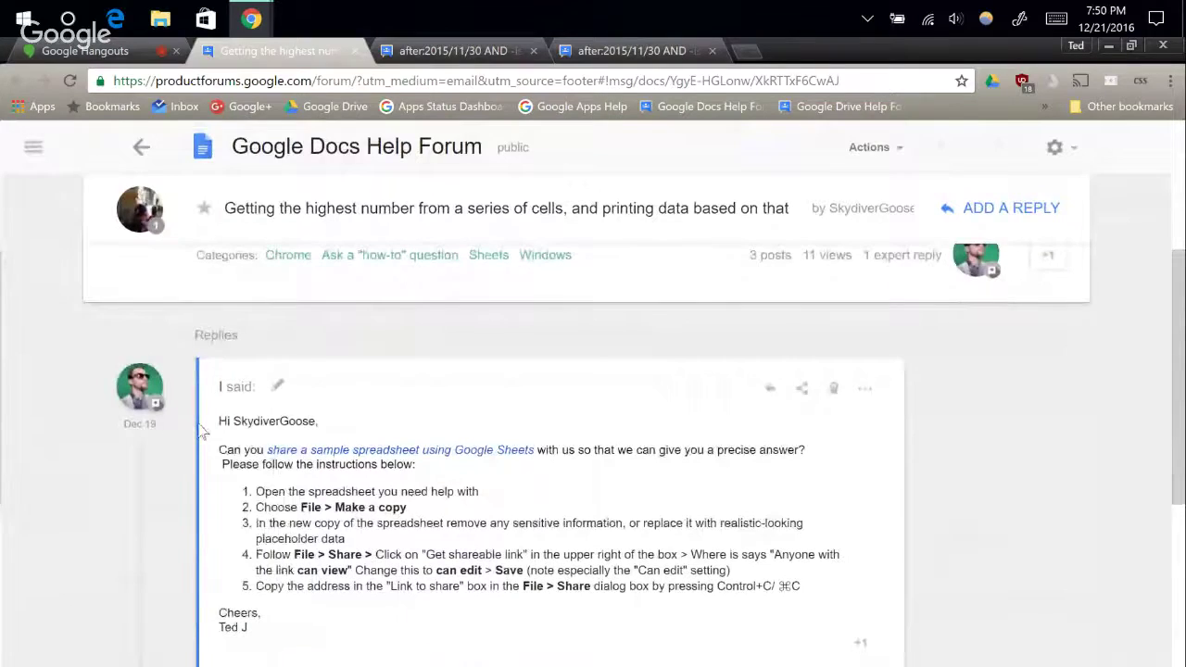
scroll(202, 428, down, 1)
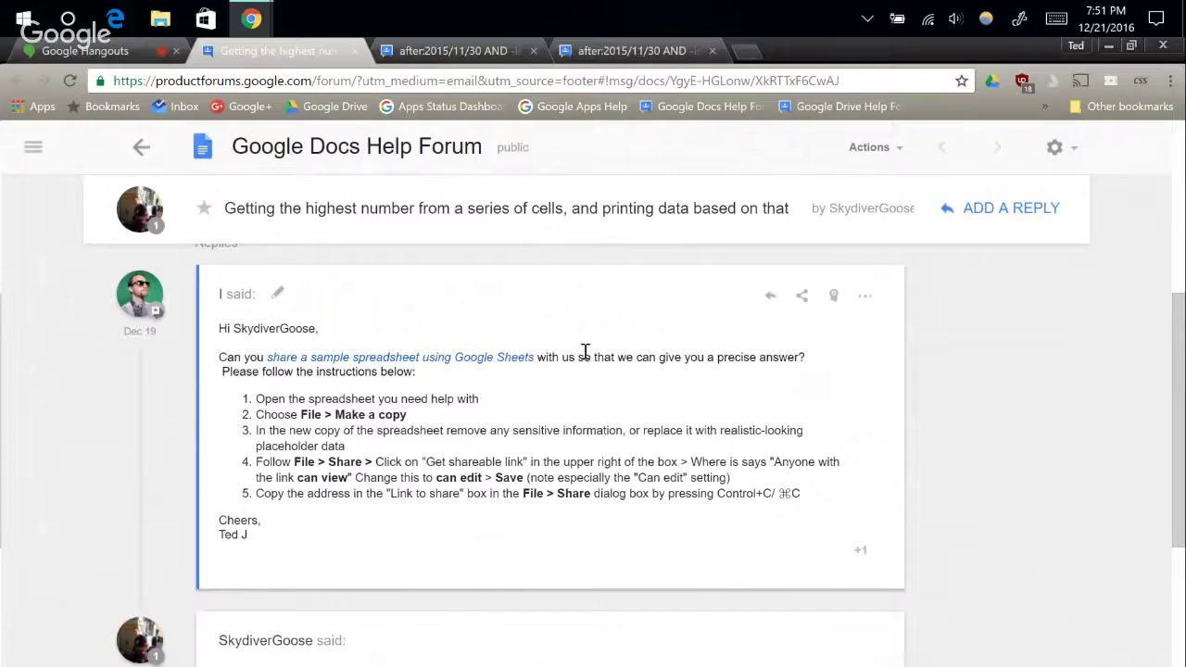
scroll(267, 456, down, 1)
scroll(267, 456, up, 1)
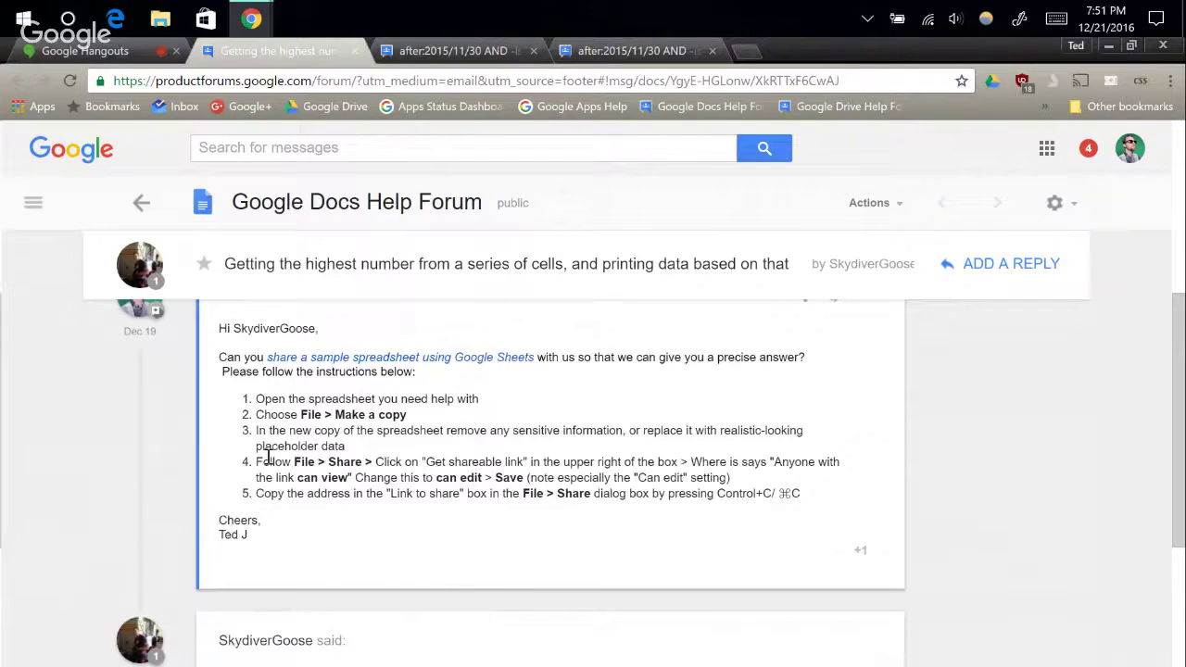
scroll(267, 454, down, 3)
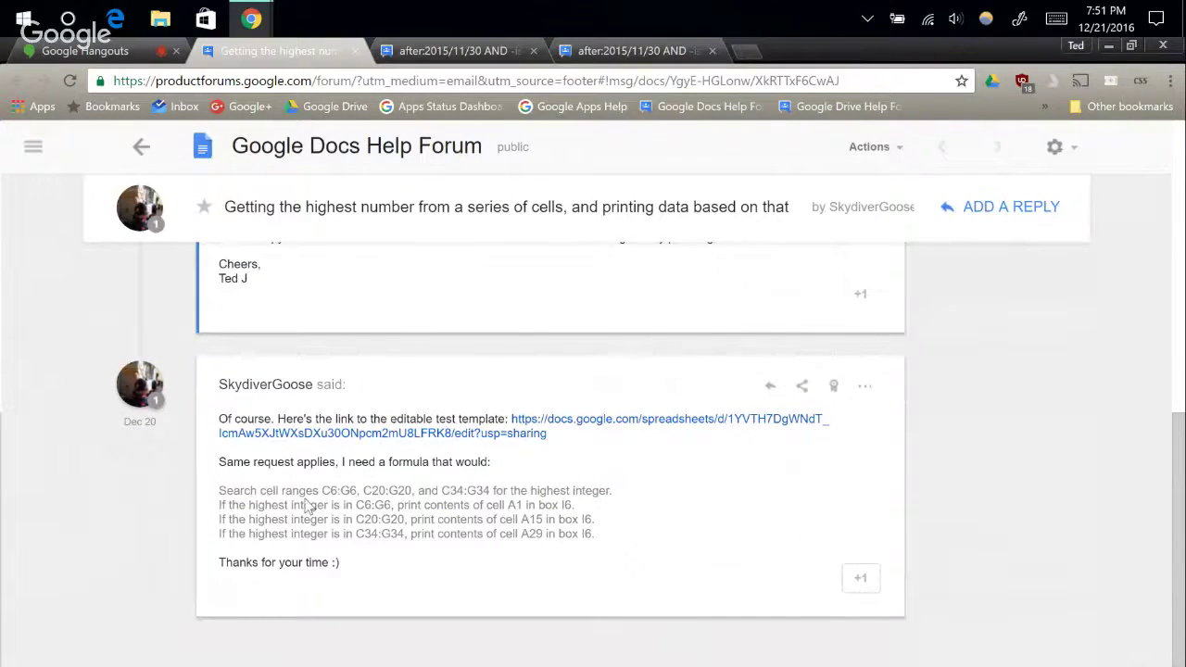
Open the editable test template linked in the poster's reply and examine the whole Fit Test sheet.
click(535, 433)
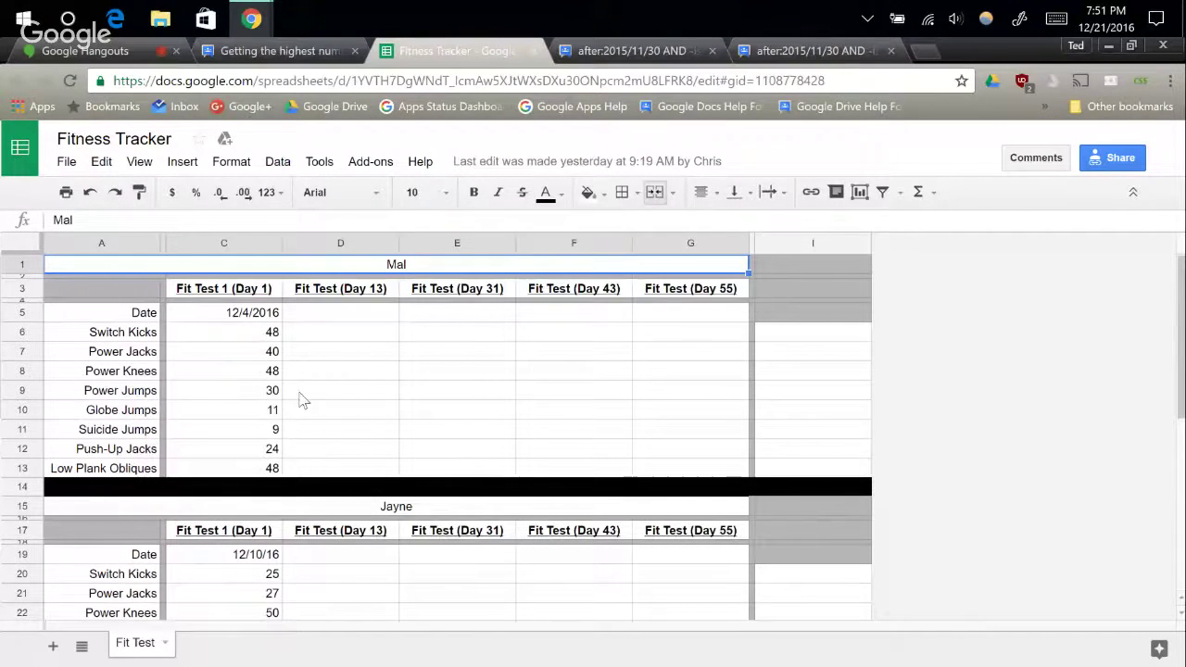
scroll(301, 399, down, 5)
scroll(301, 399, down, 1)
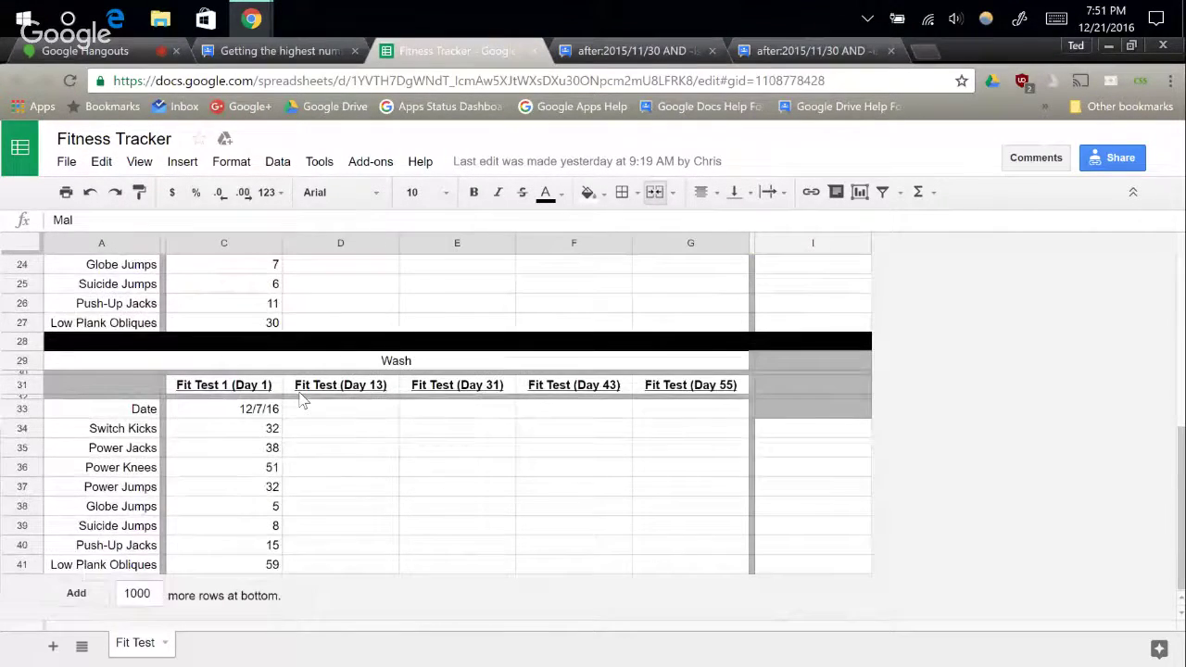
scroll(299, 405, up, 6)
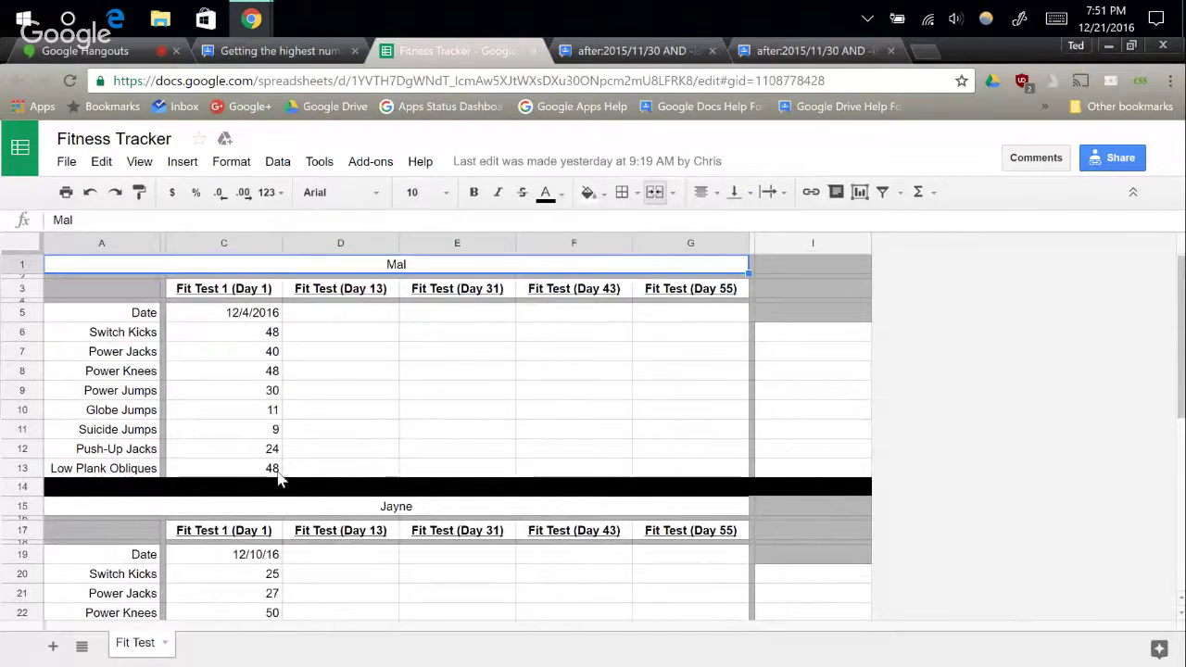
Duplicate the Fit Test sheet and rename the copy "Fit Test_J".
click(164, 643)
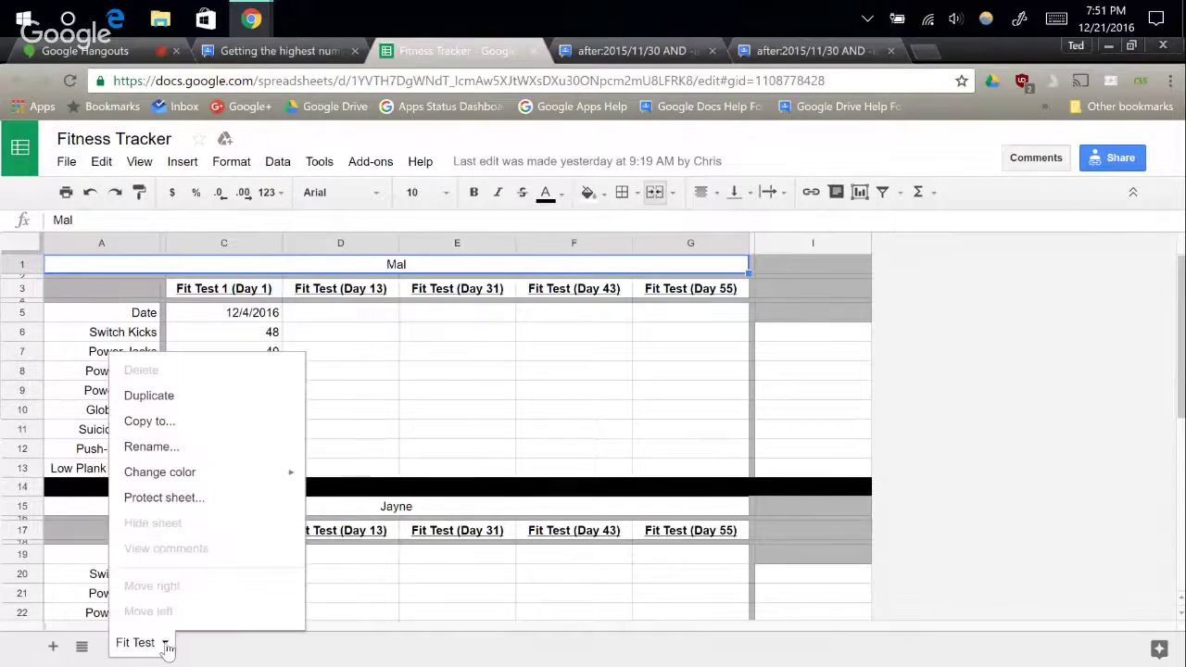
click(195, 405)
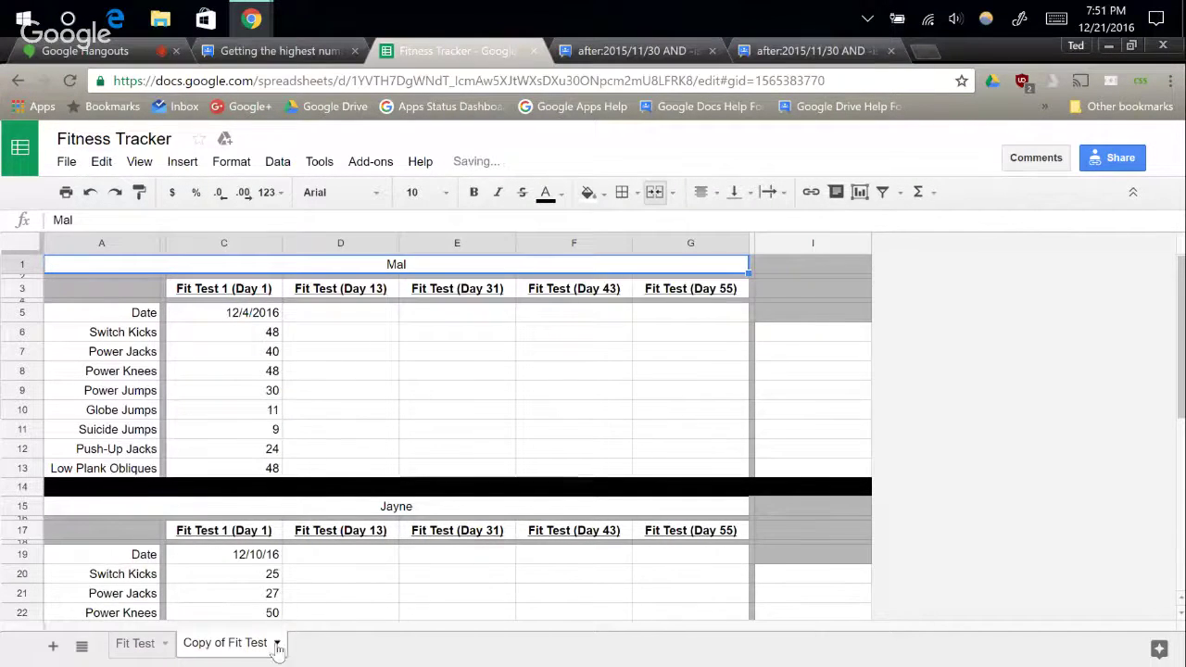
click(276, 642)
click(244, 448)
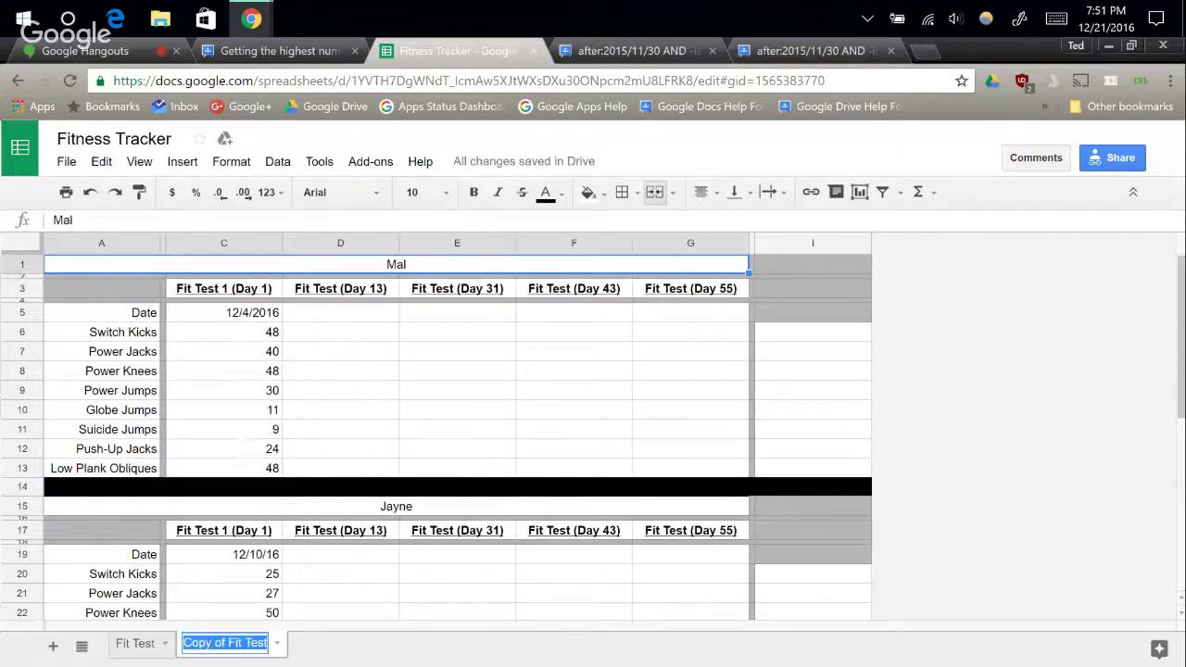
click(229, 643)
key(BackSpace)
key(BackSpace)
key(BackSpace)
key(BackSpace)
key(BackSpace)
key(BackSpace)
key(BackSpace)
key(BackSpace)
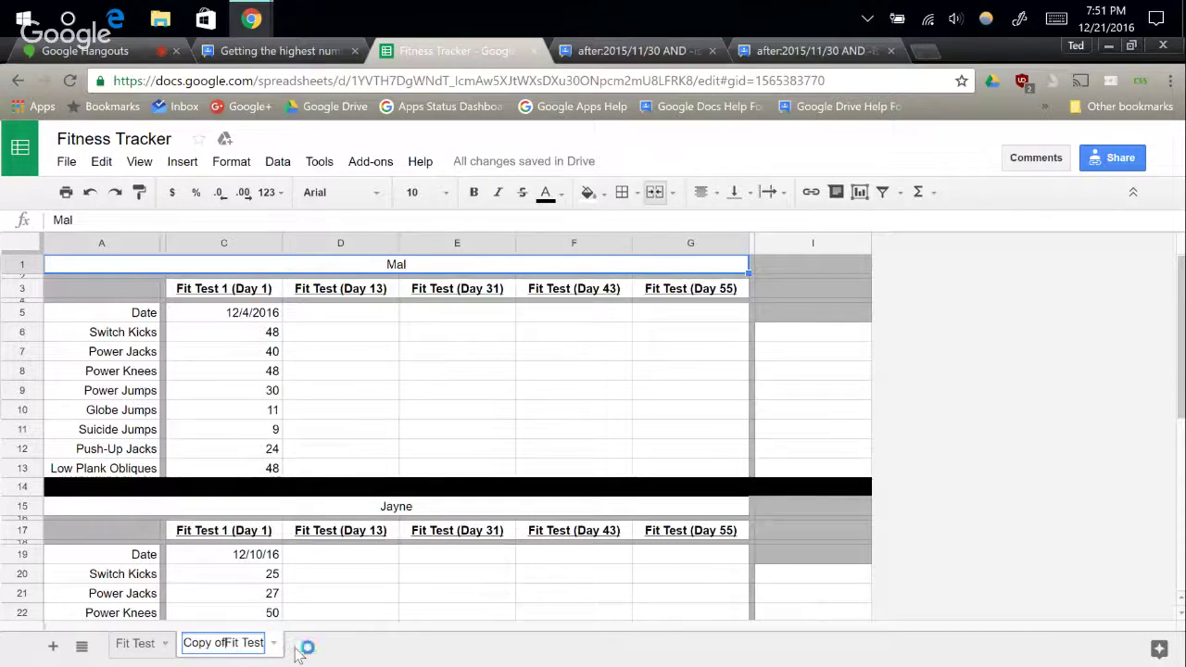
key(Return)
text(_J)
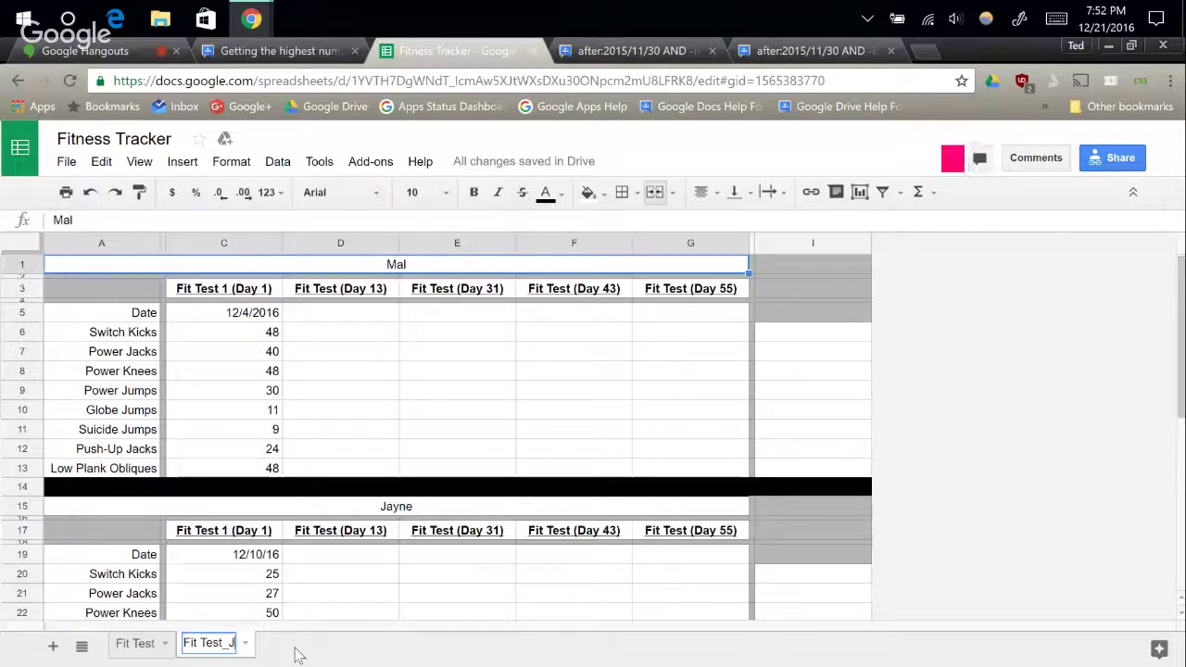
click(422, 433)
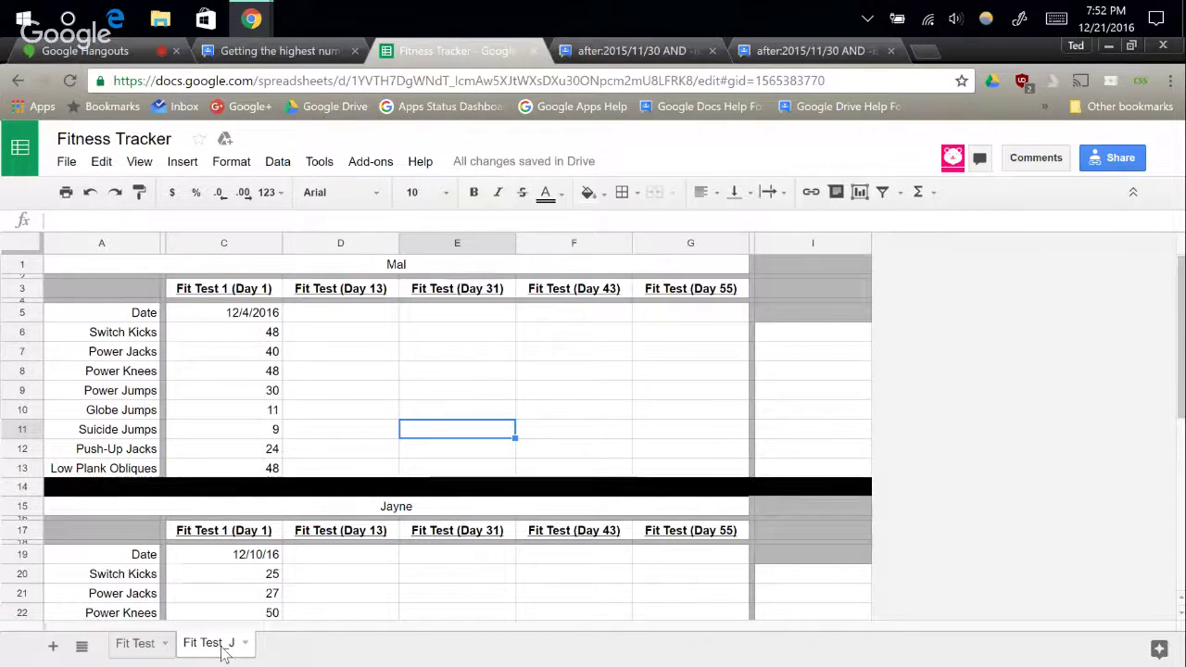
Rename the duplicated sheet so that the helper's short name follows "Fit Test_".
right_click(222, 648)
click(243, 448)
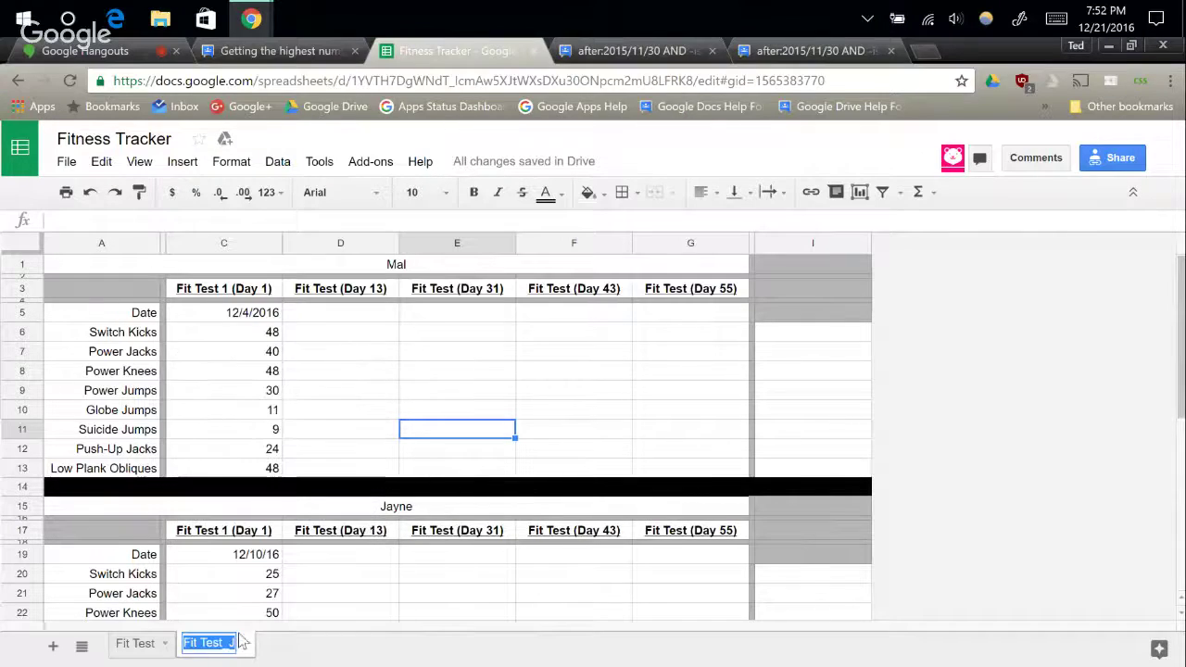
click(231, 645)
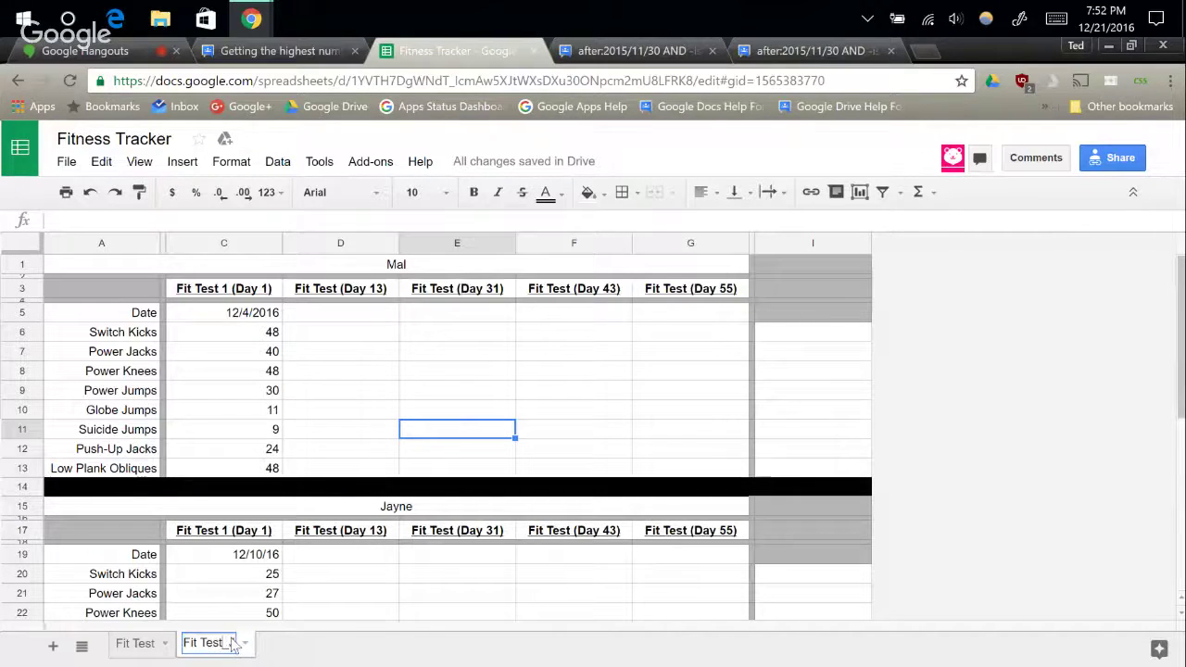
key(BackSpace)
text(TedJ)
key(Return)
click(331, 390)
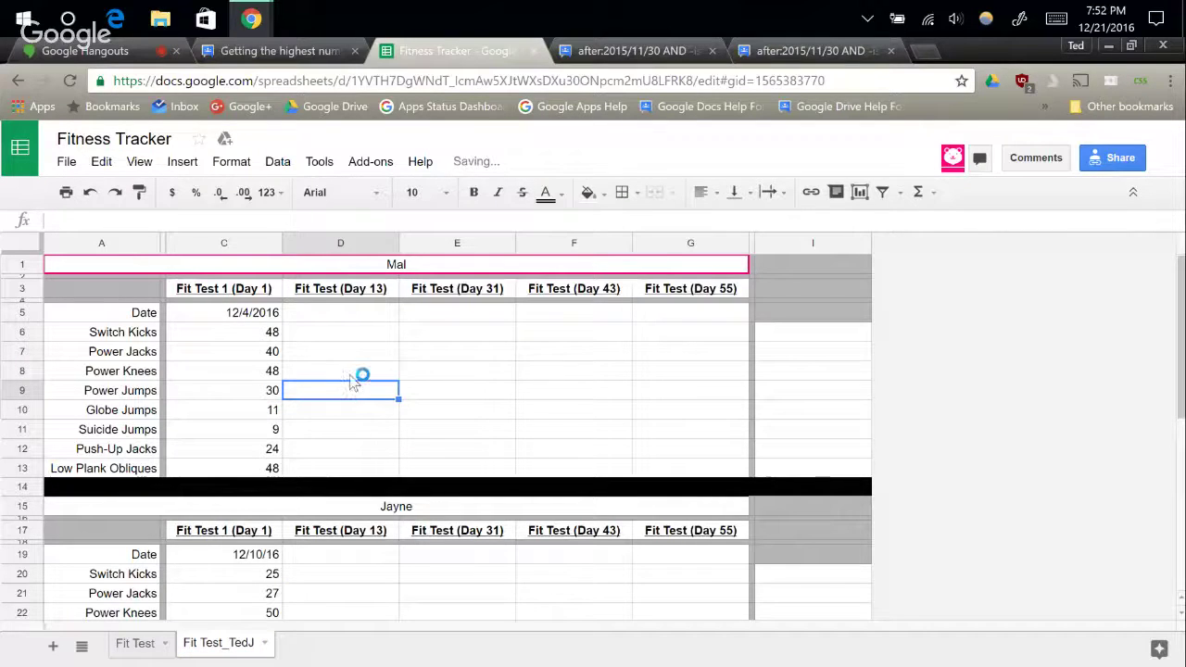
Reread the poster's formula request in the highest-number forum topic, then return to the Fitness Tracker spreadsheet.
click(786, 52)
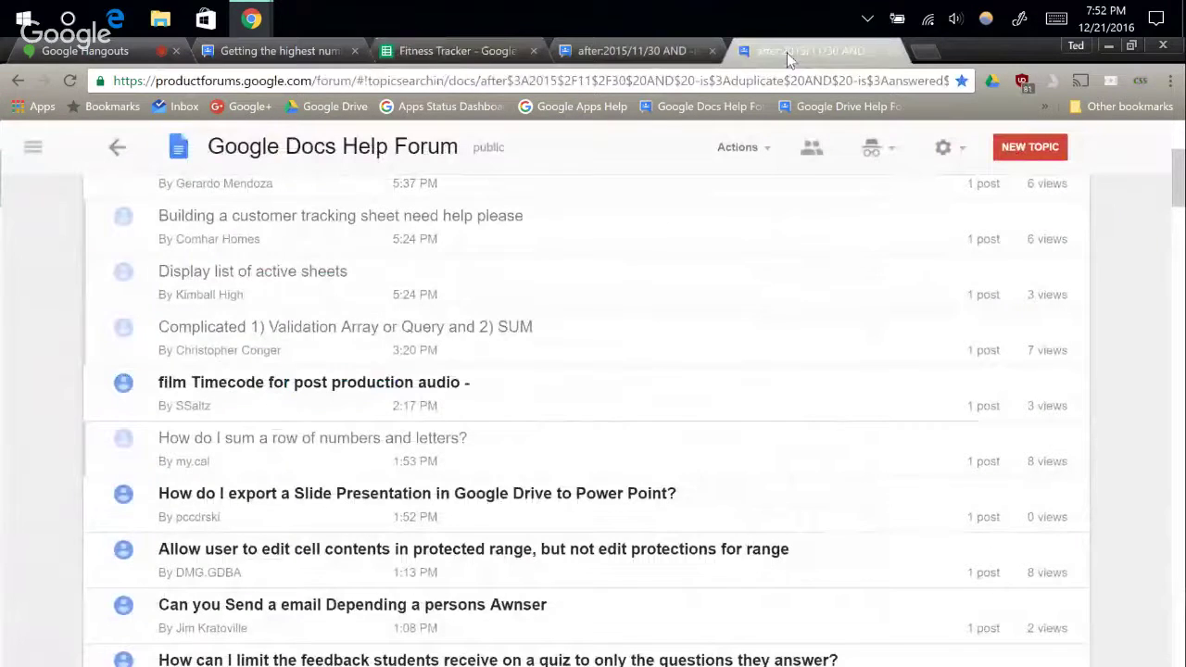
click(637, 49)
click(291, 52)
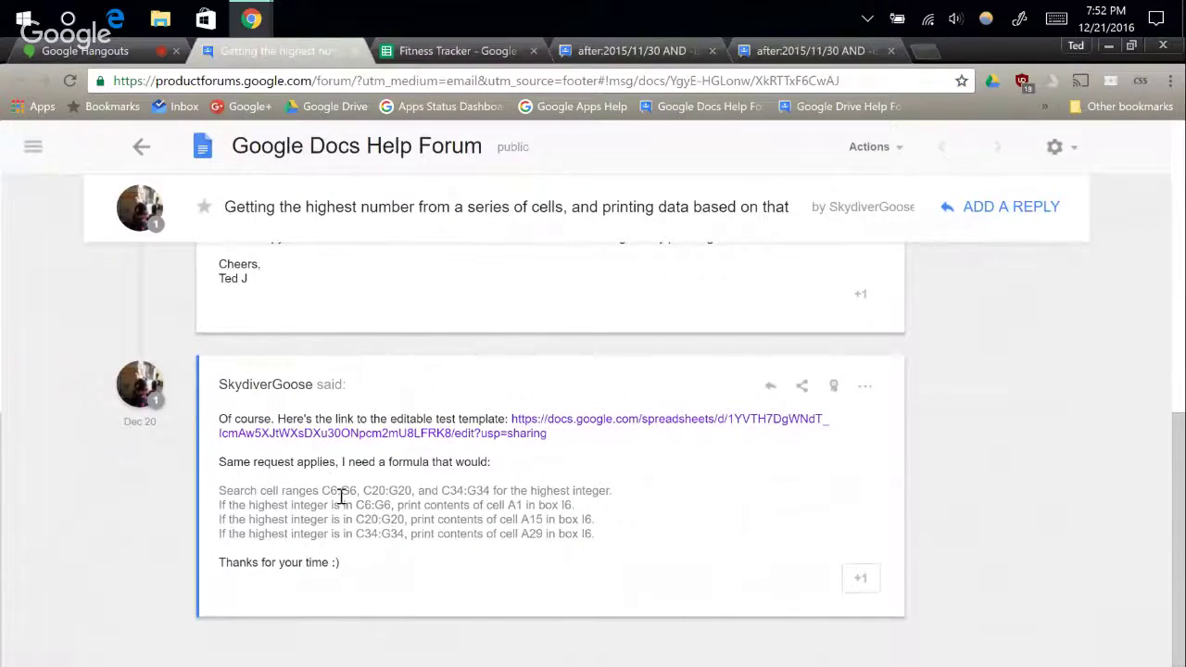
click(472, 52)
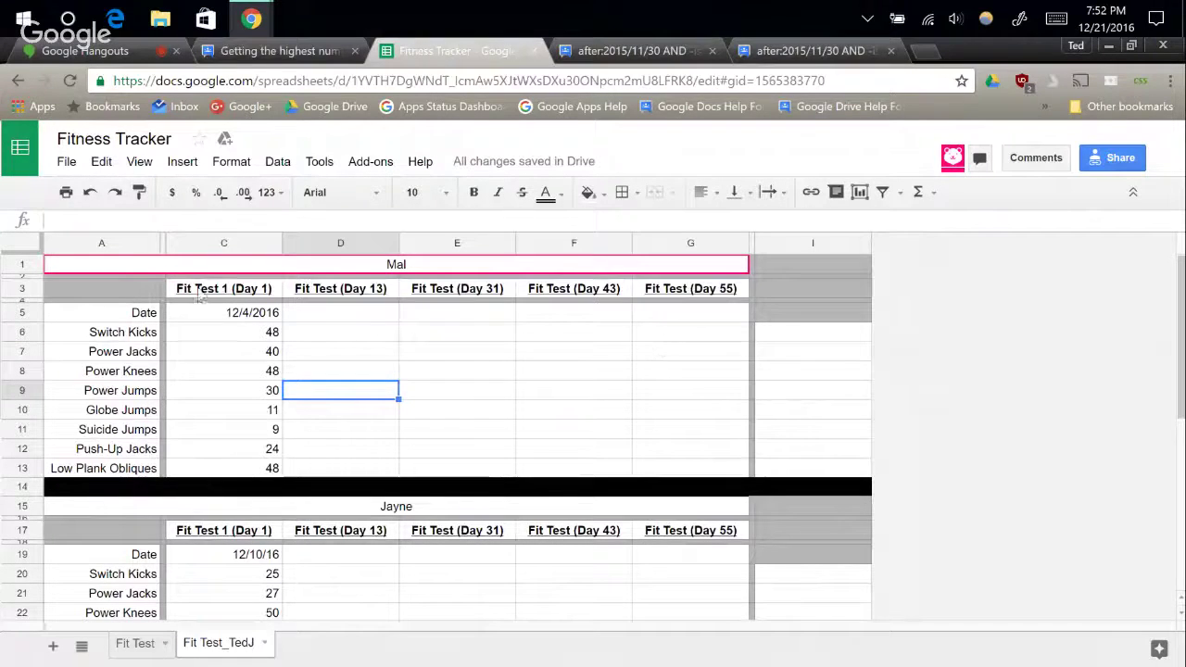
Compare the formula request in the forum topic with the copied Fit Test sheet, including the target cell I6.
click(275, 51)
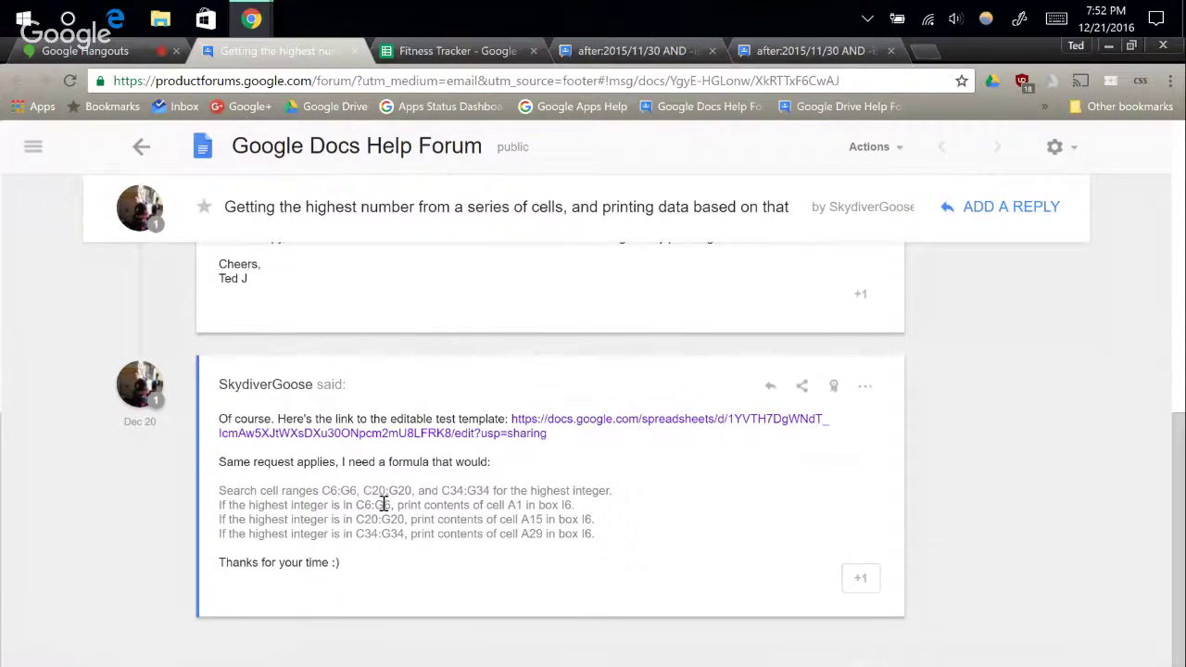
click(404, 55)
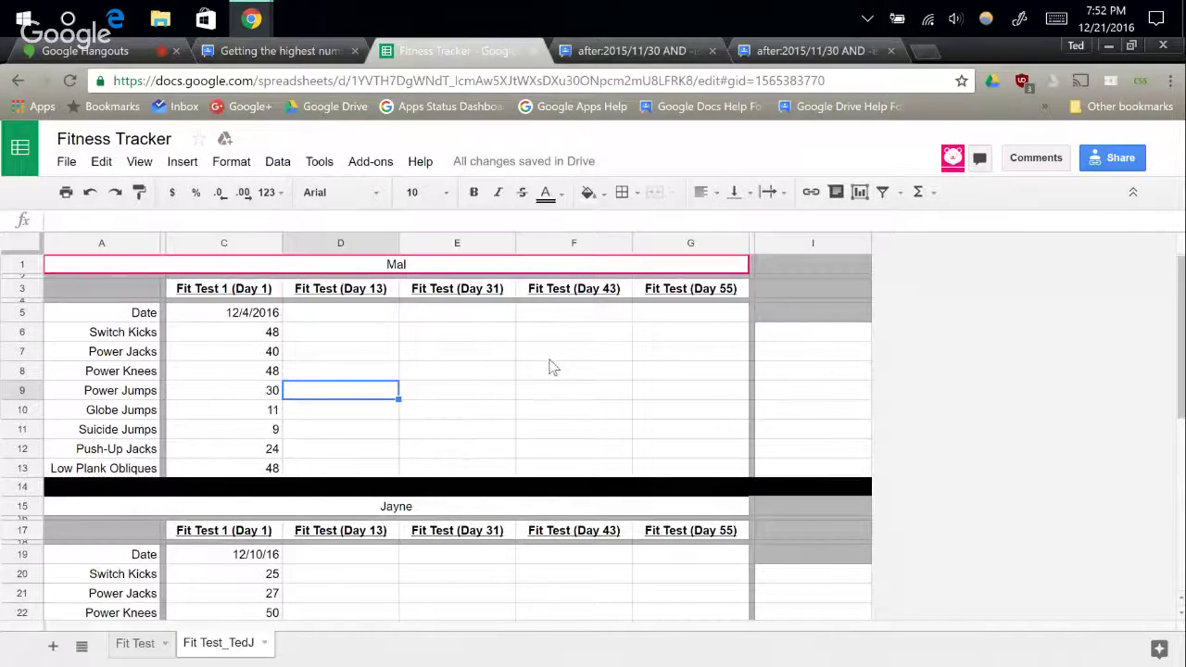
click(766, 343)
click(272, 52)
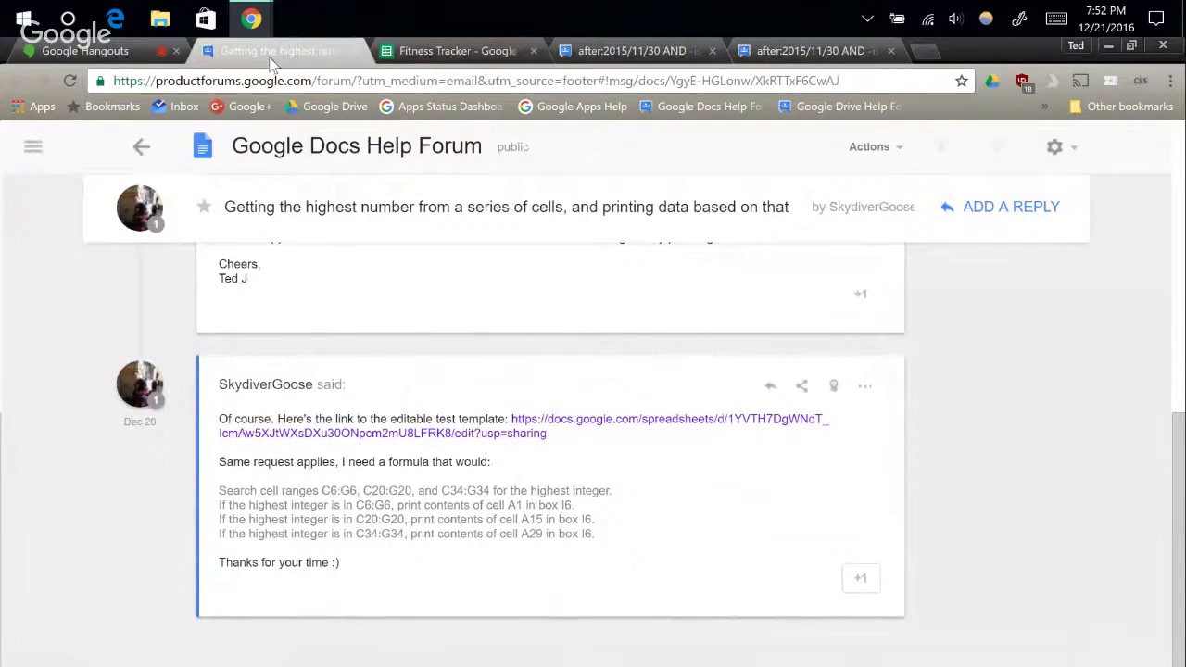
click(403, 55)
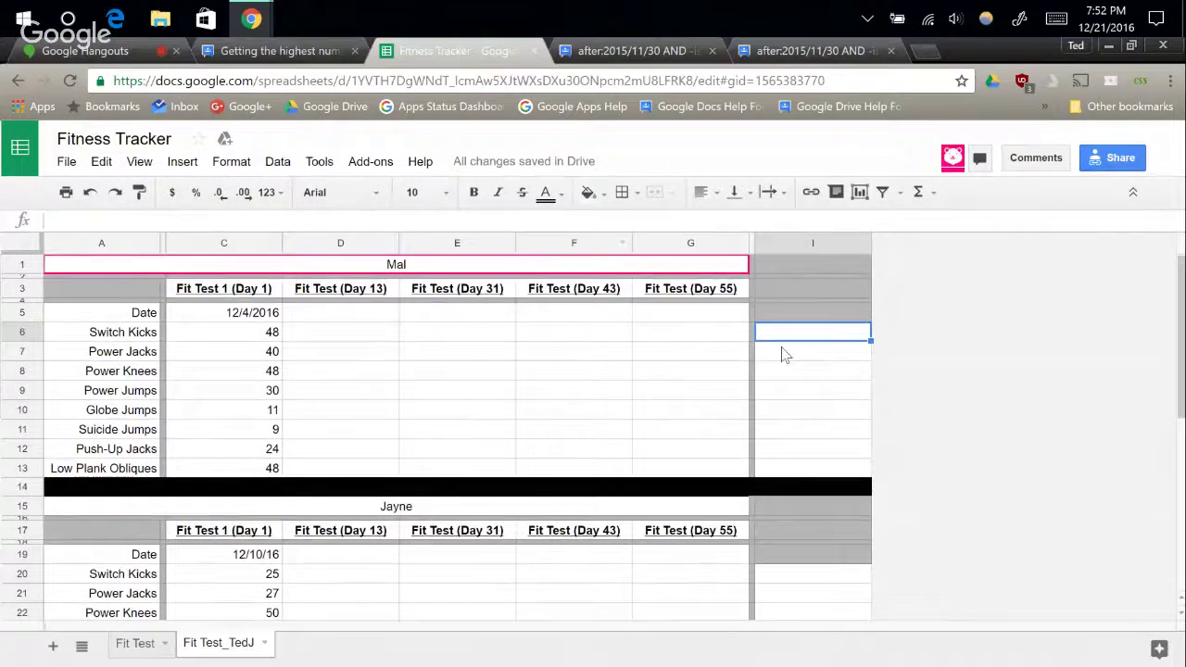
scroll(773, 373, down, 3)
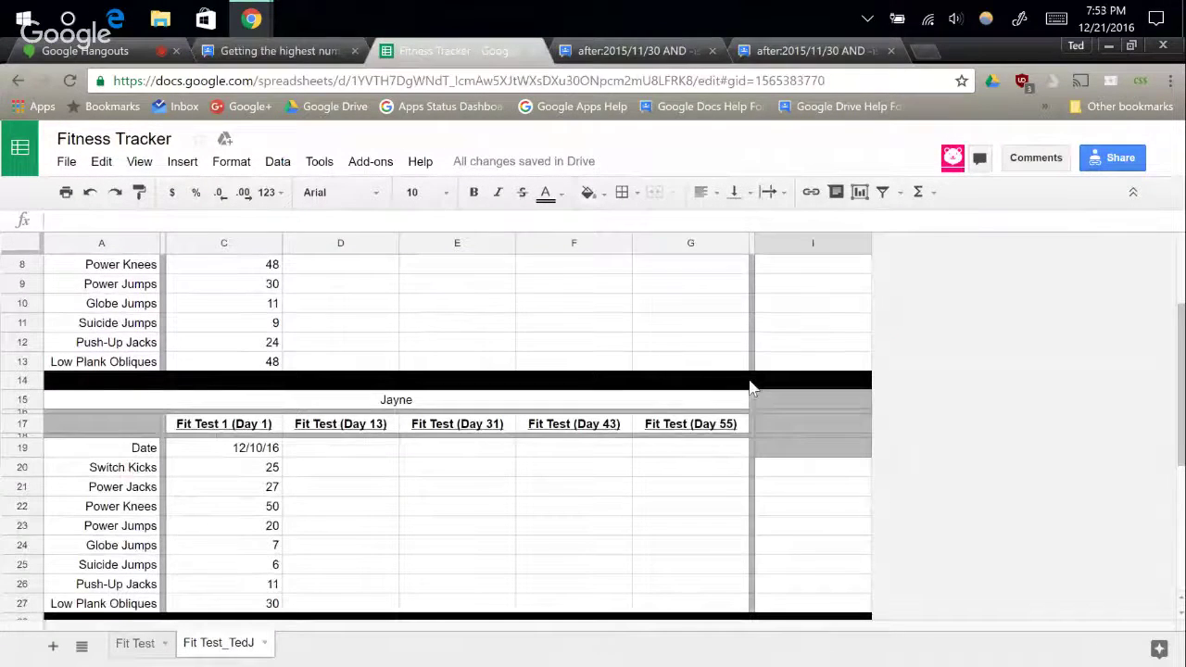
scroll(742, 380, up, 3)
click(302, 52)
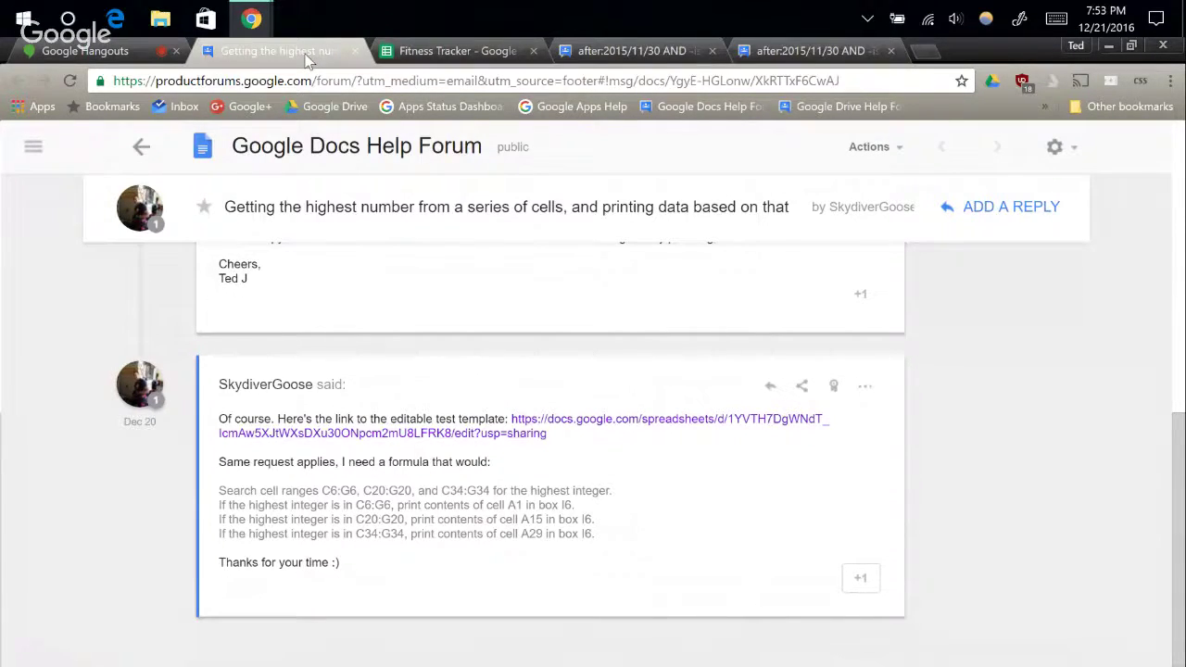
click(453, 51)
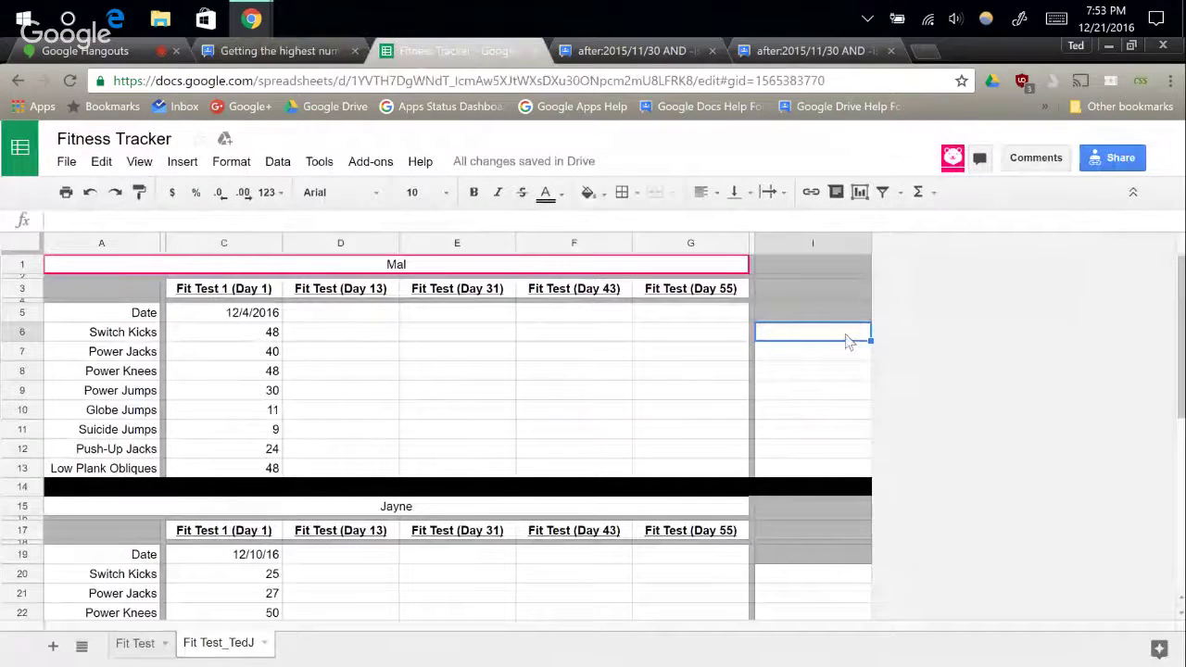
Try finding the highest value in column C by entering =max(C:C) in cell I6.
text(=m)
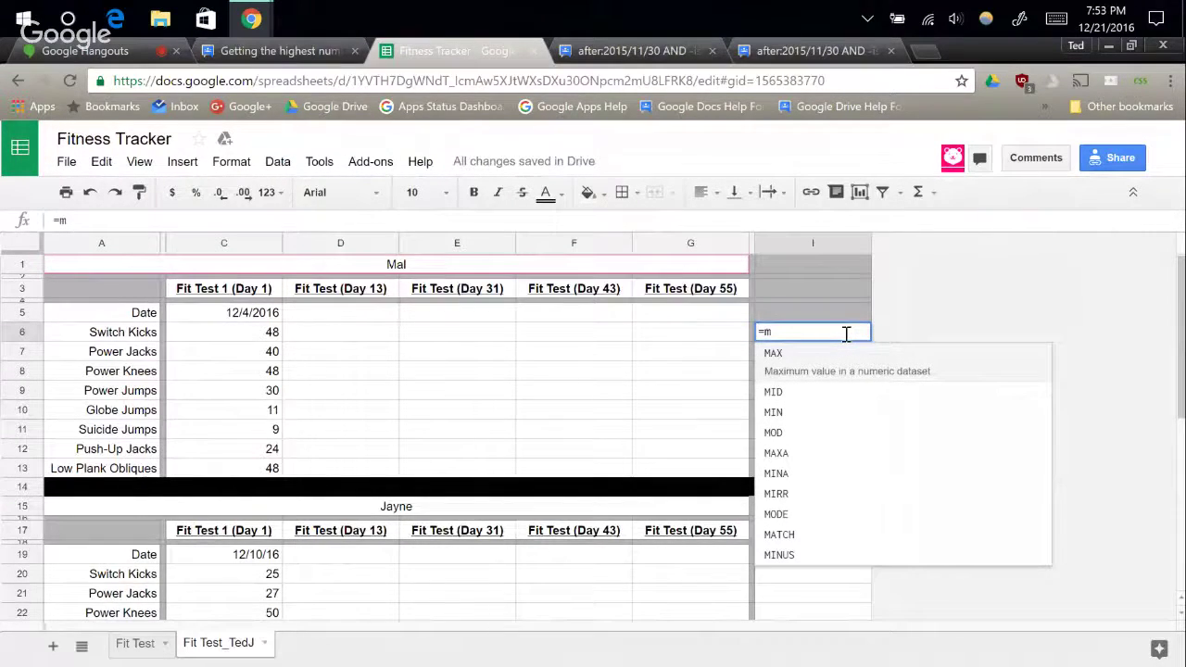
text(ax(C:C))
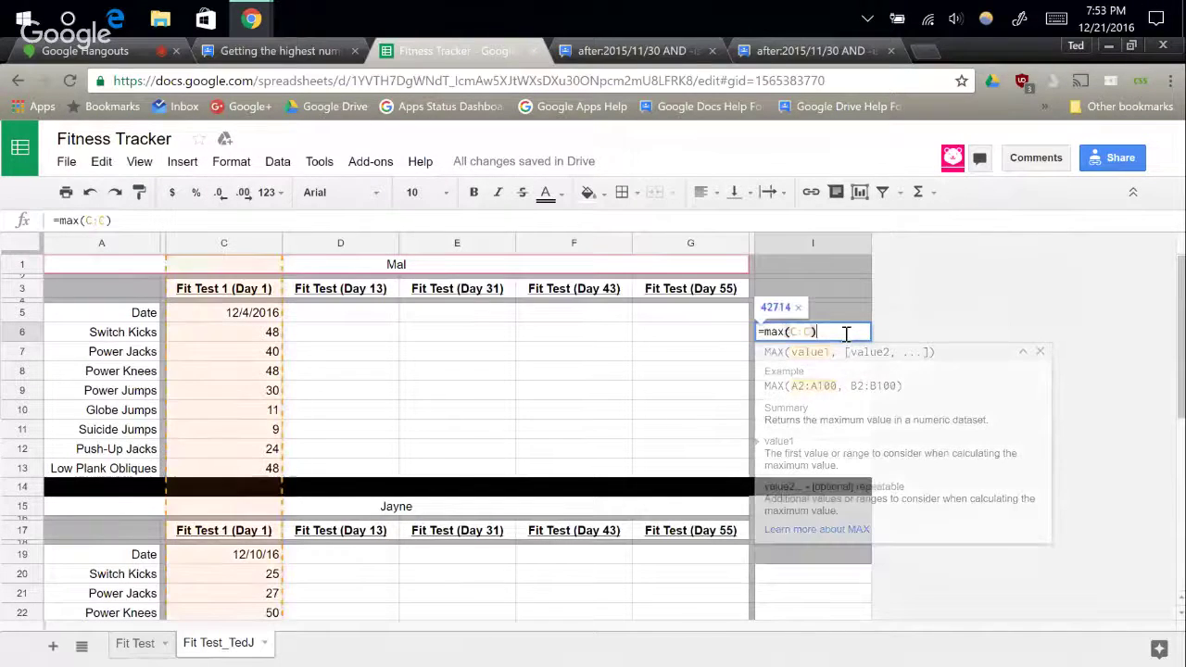
key(Return)
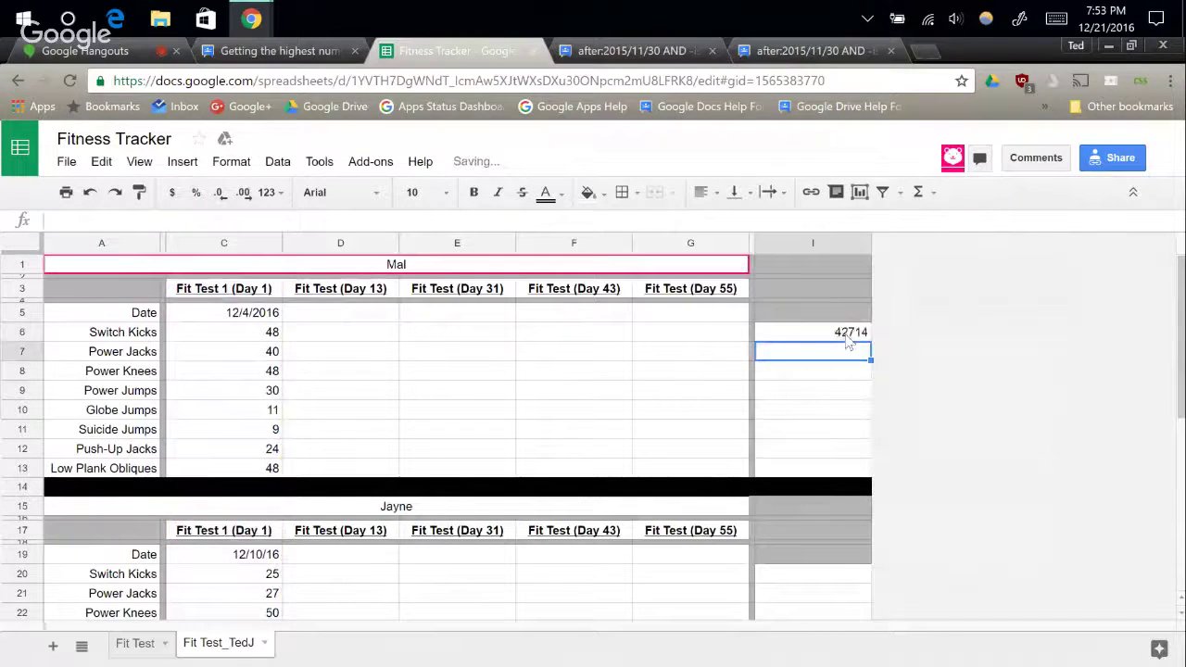
Check the date in C19 against the column-wide maximum, and clear the formula from cell I6.
click(820, 316)
scroll(533, 450, down, 3)
click(273, 424)
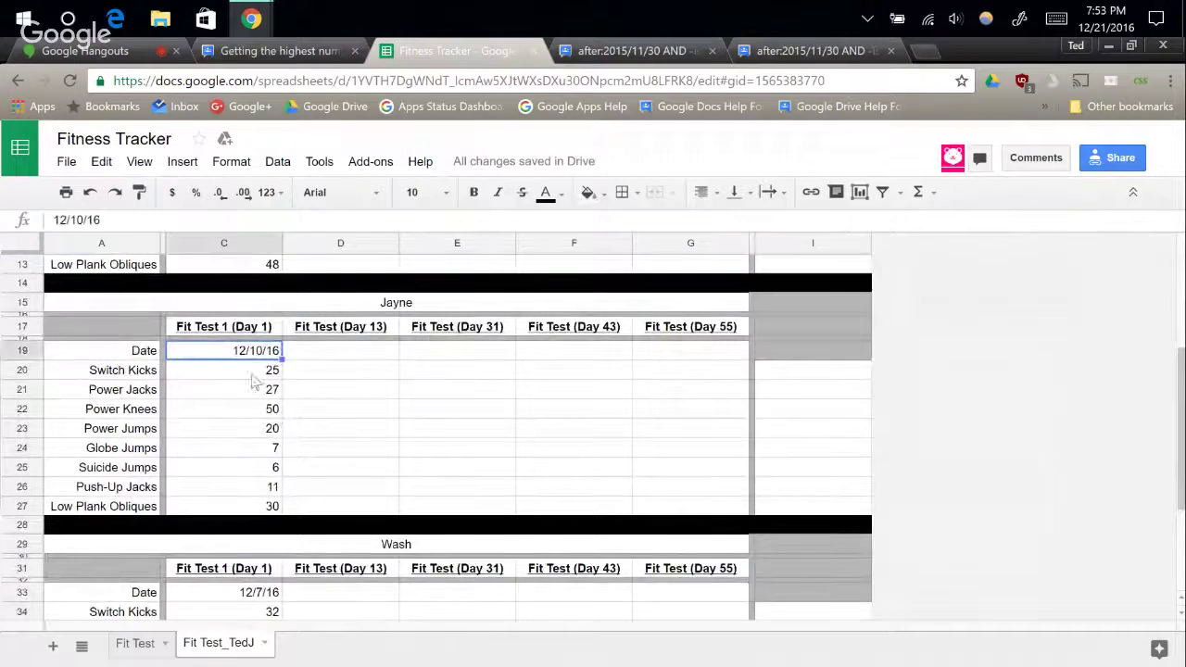
scroll(398, 392, up, 3)
click(792, 333)
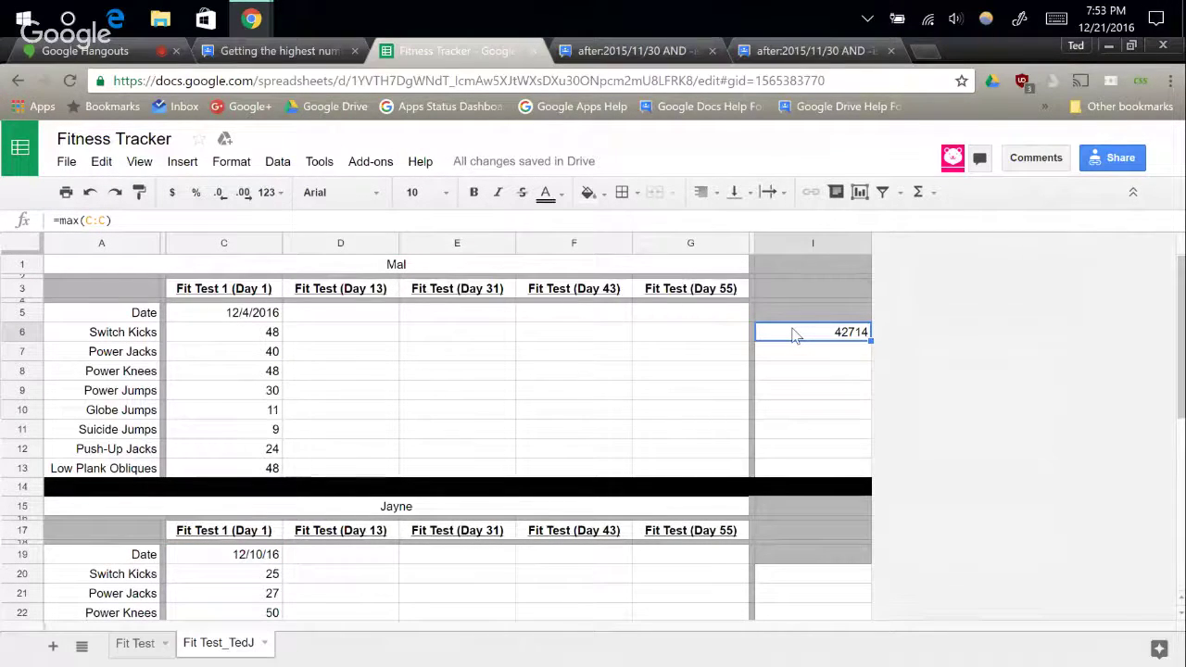
click(793, 335)
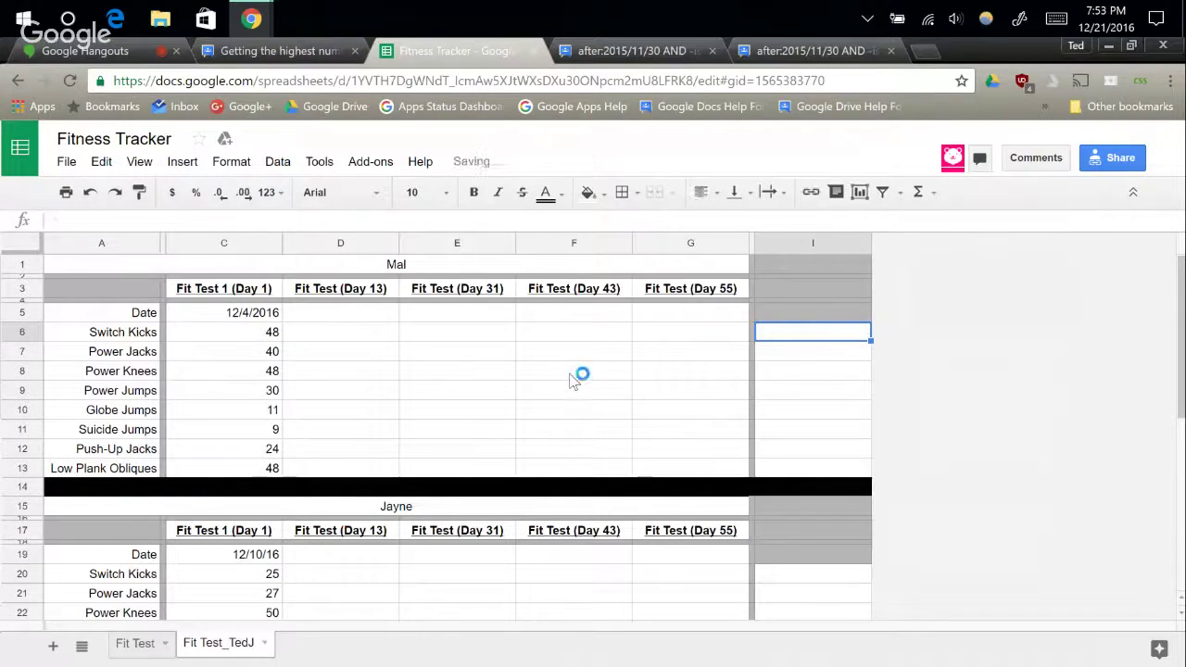
Reread which ranges the forum poster wants searched and return to the Fitness Tracker sheet.
click(307, 56)
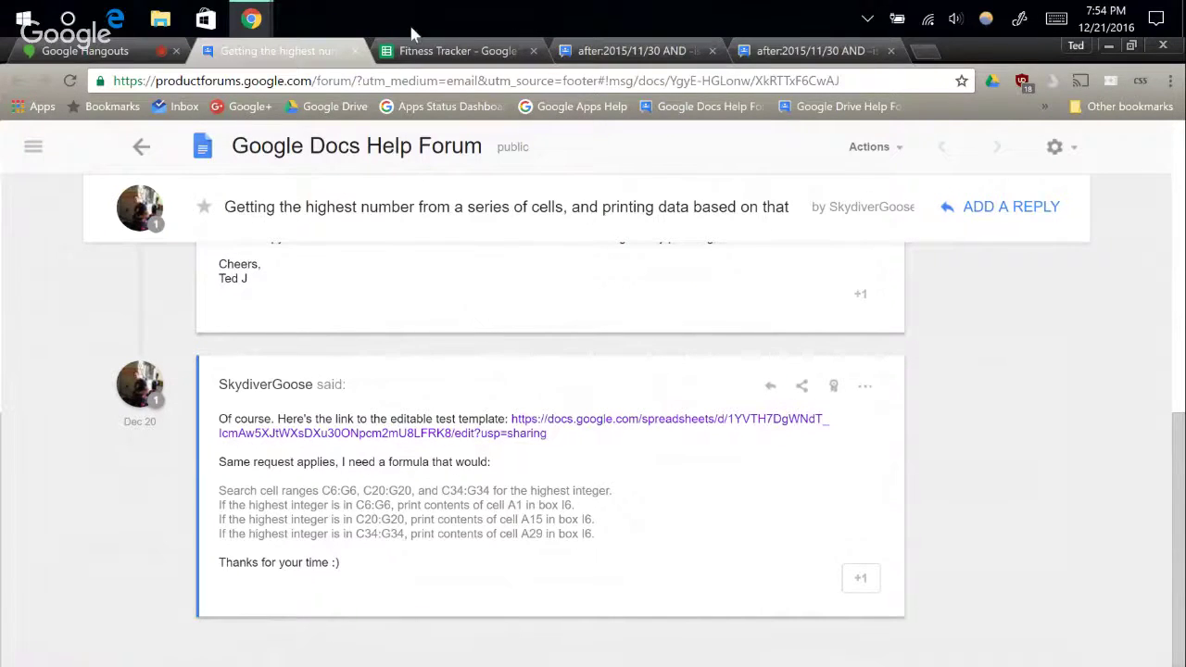
click(428, 51)
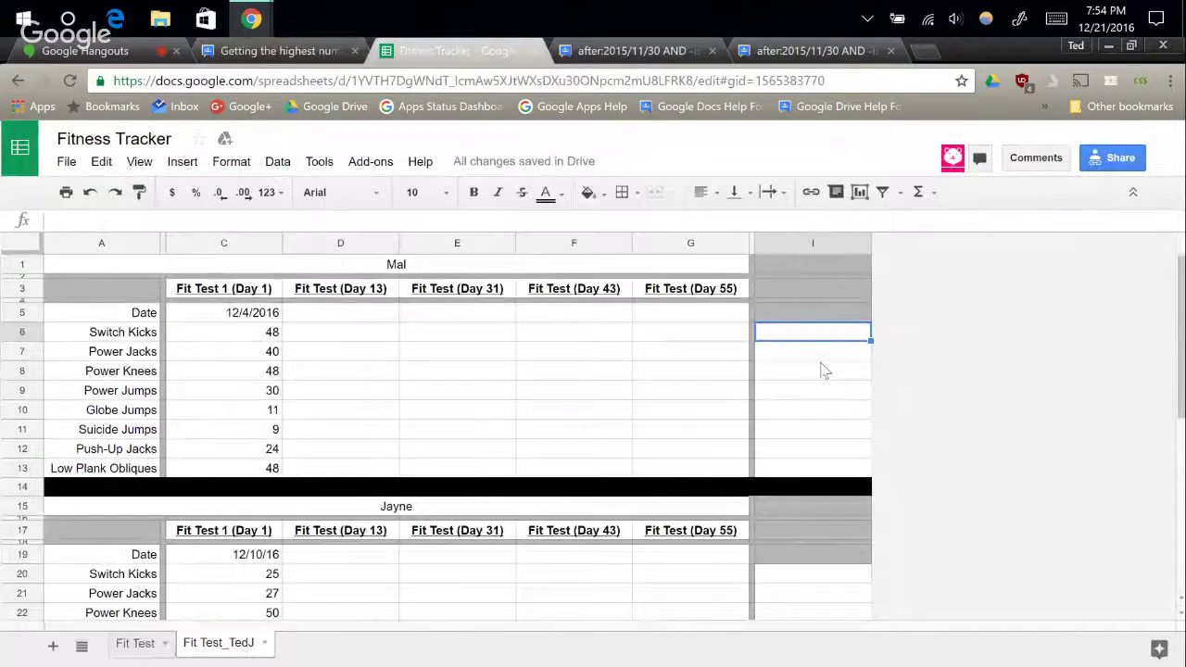
scroll(822, 370, down, 2)
scroll(822, 371, up, 3)
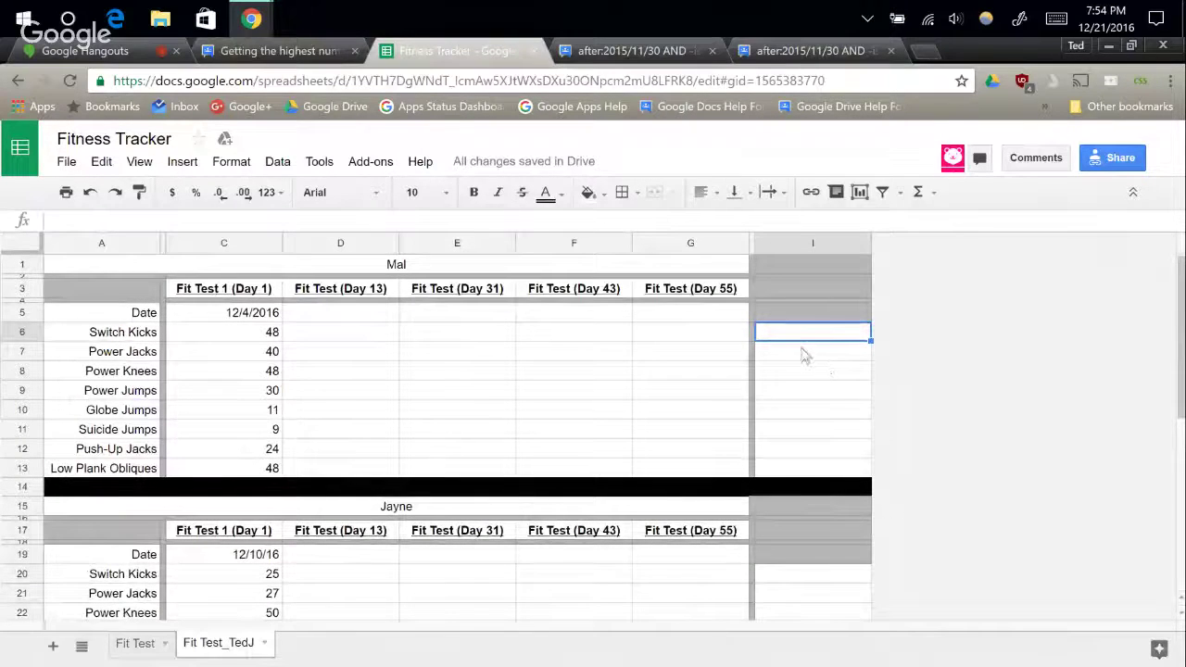
click(256, 53)
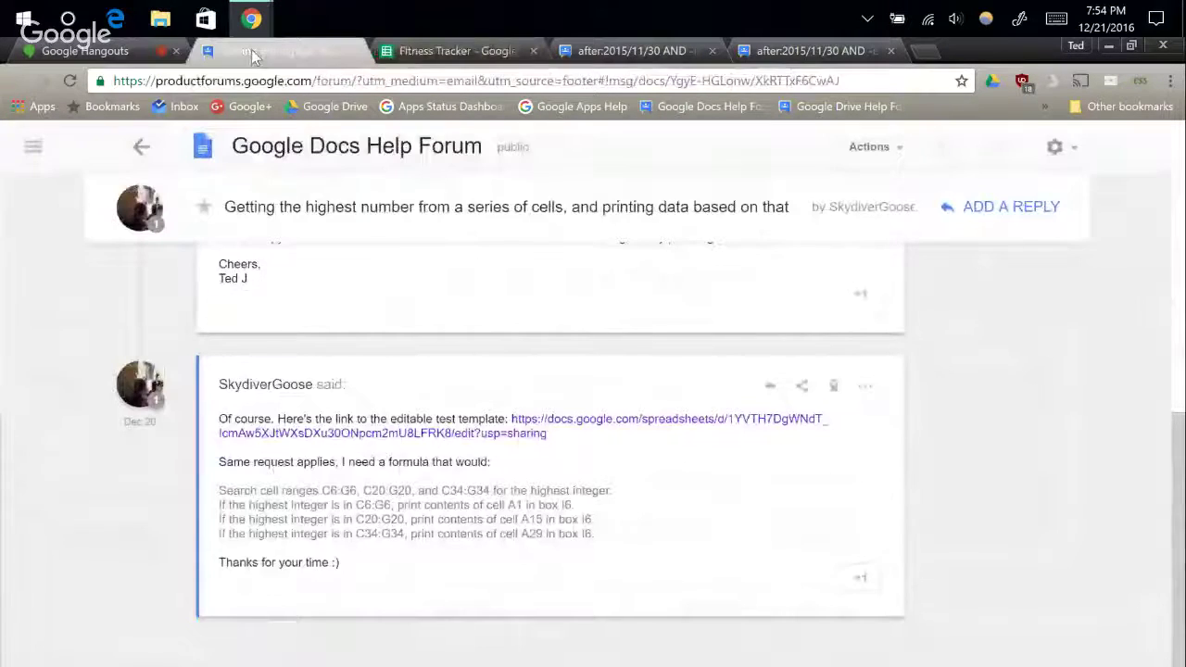
click(394, 51)
Examine the Switch Kicks rows in all three people's blocks and compare them with the ranges in the forum request.
click(326, 337)
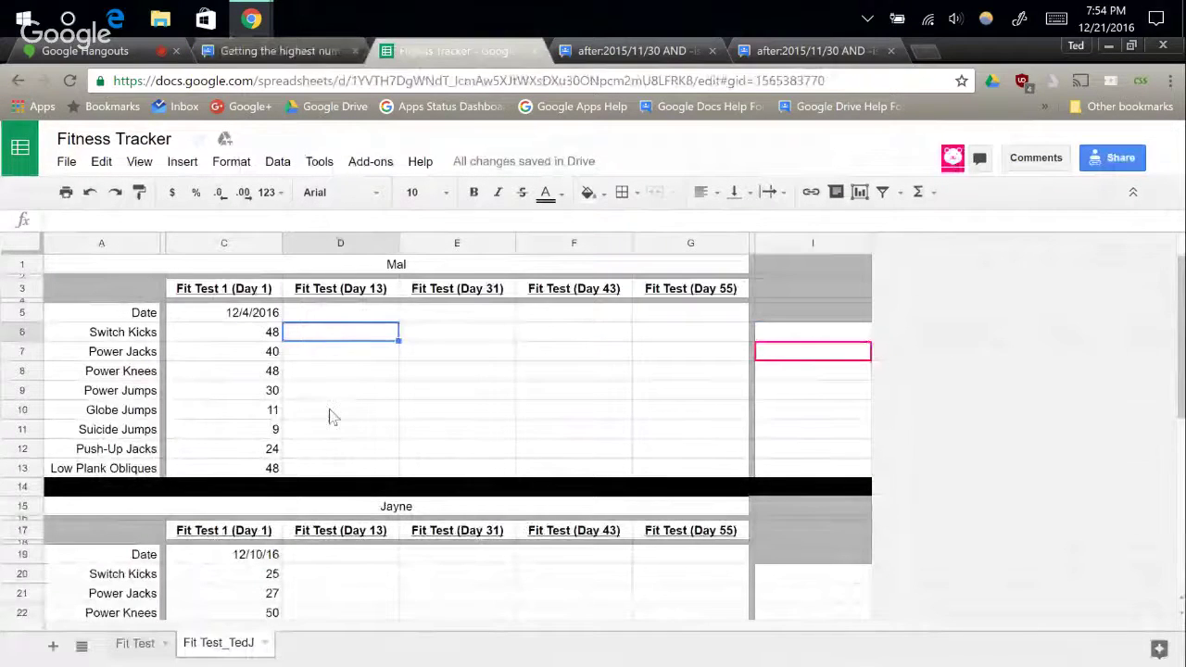
scroll(326, 464, down, 2)
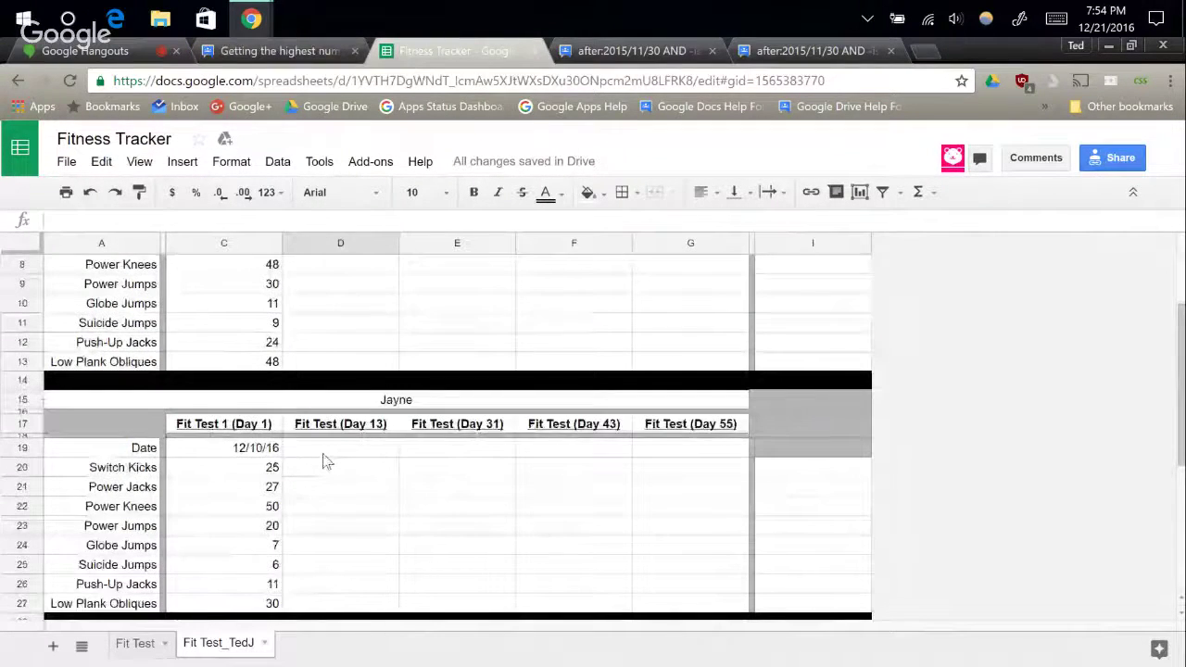
scroll(262, 426, down, 2)
scroll(261, 389, down, 3)
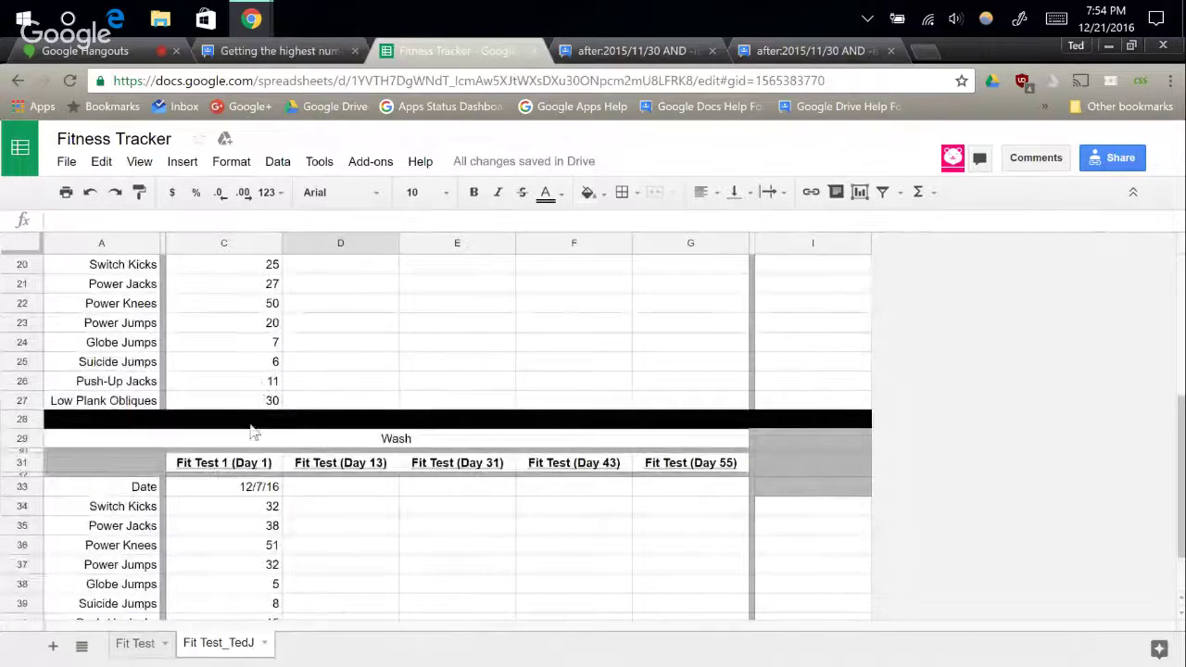
scroll(263, 463, down, 2)
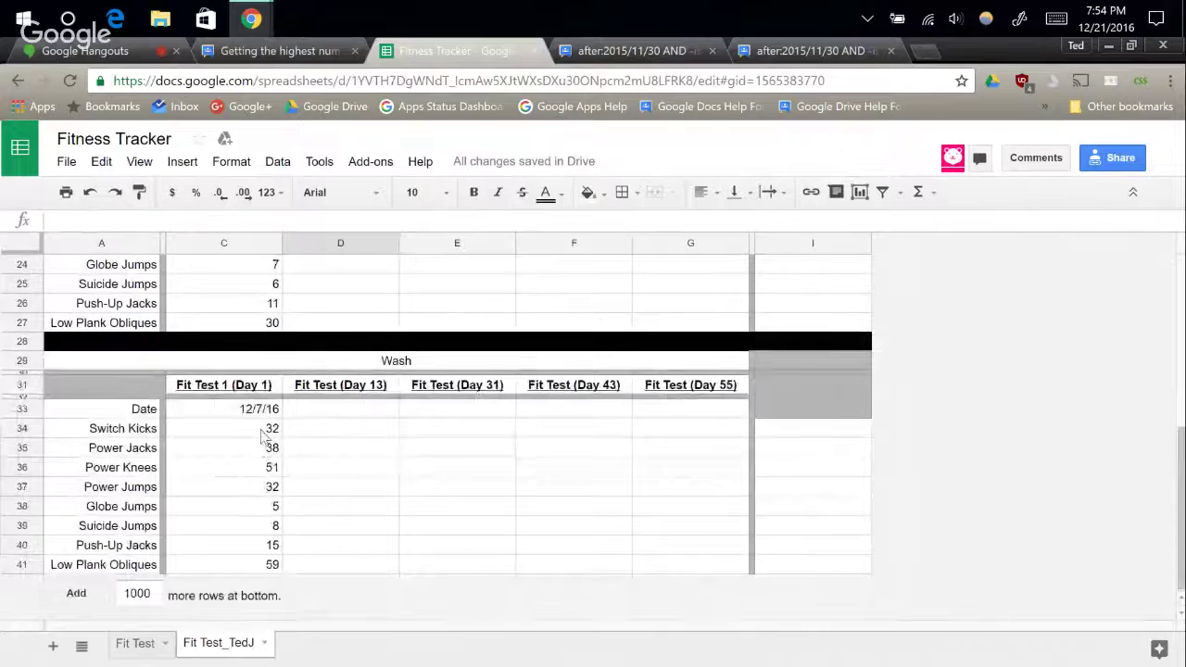
scroll(262, 445, up, 6)
scroll(262, 434, up, 2)
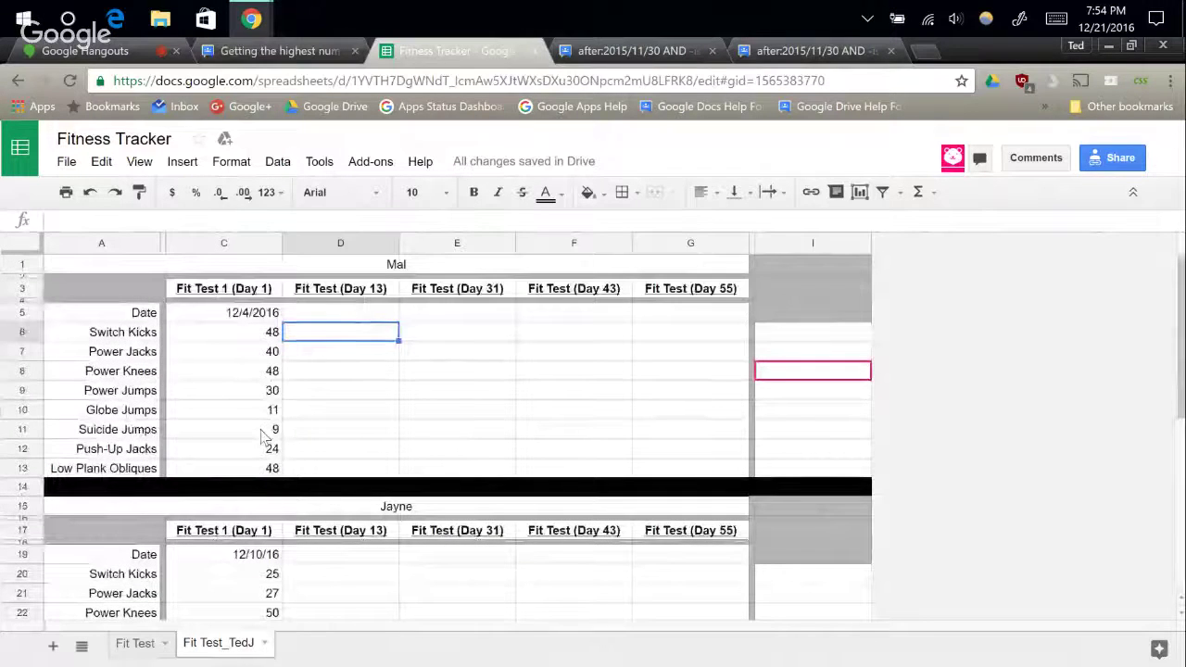
click(287, 50)
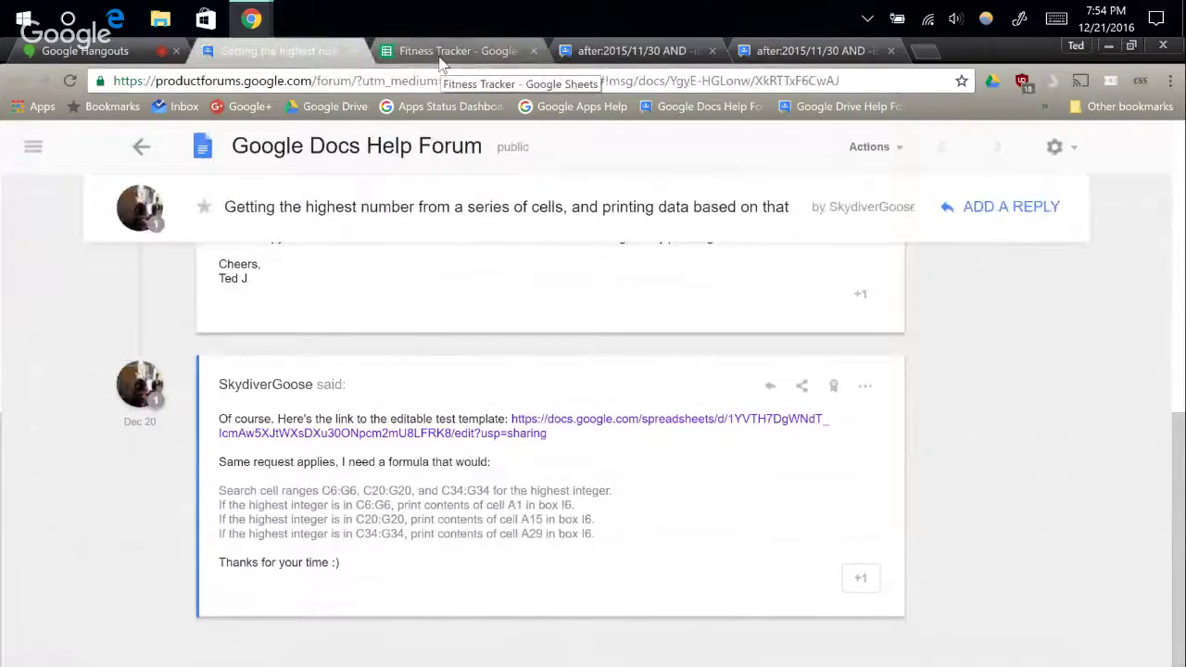
click(441, 61)
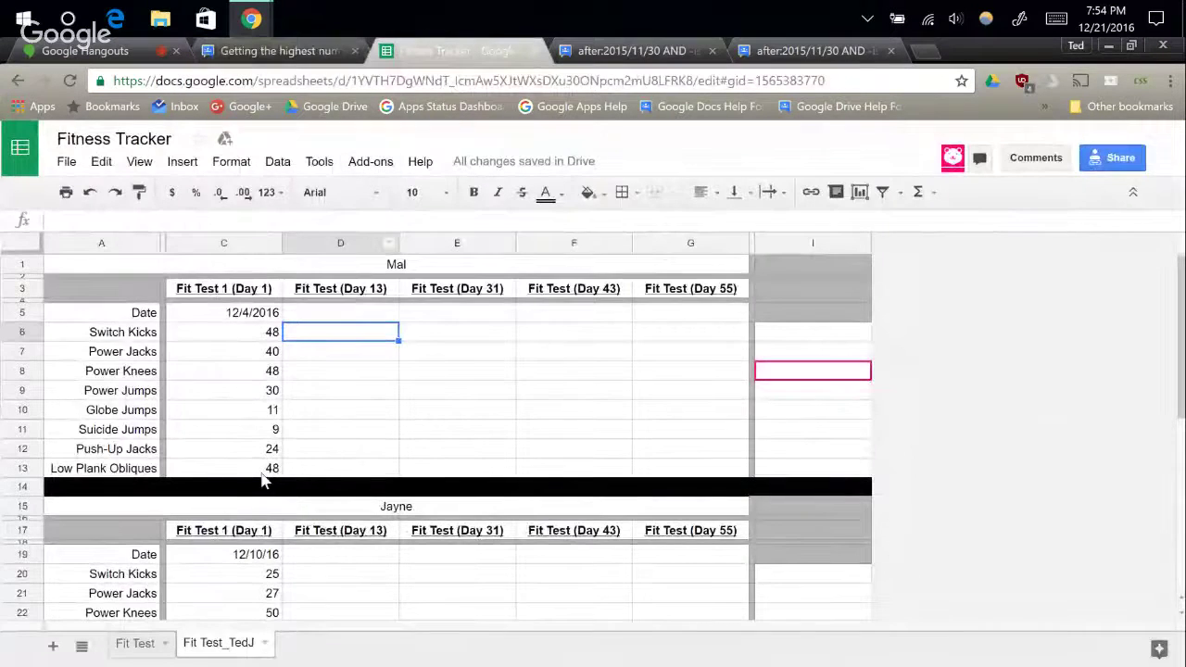
click(285, 52)
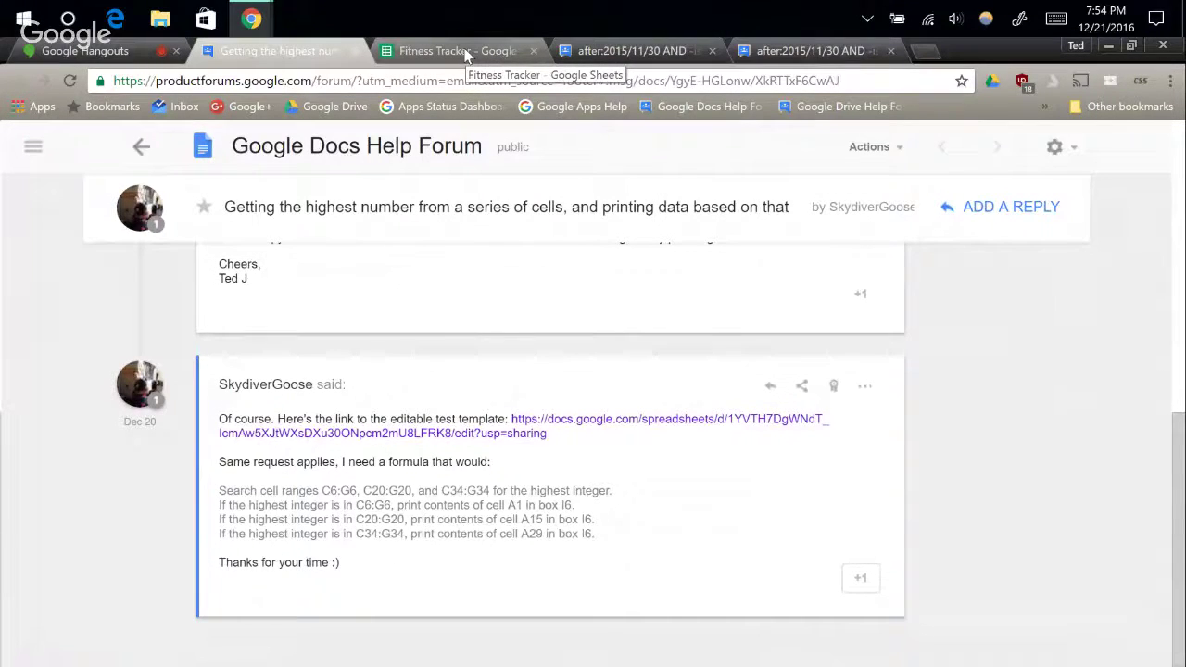
click(467, 54)
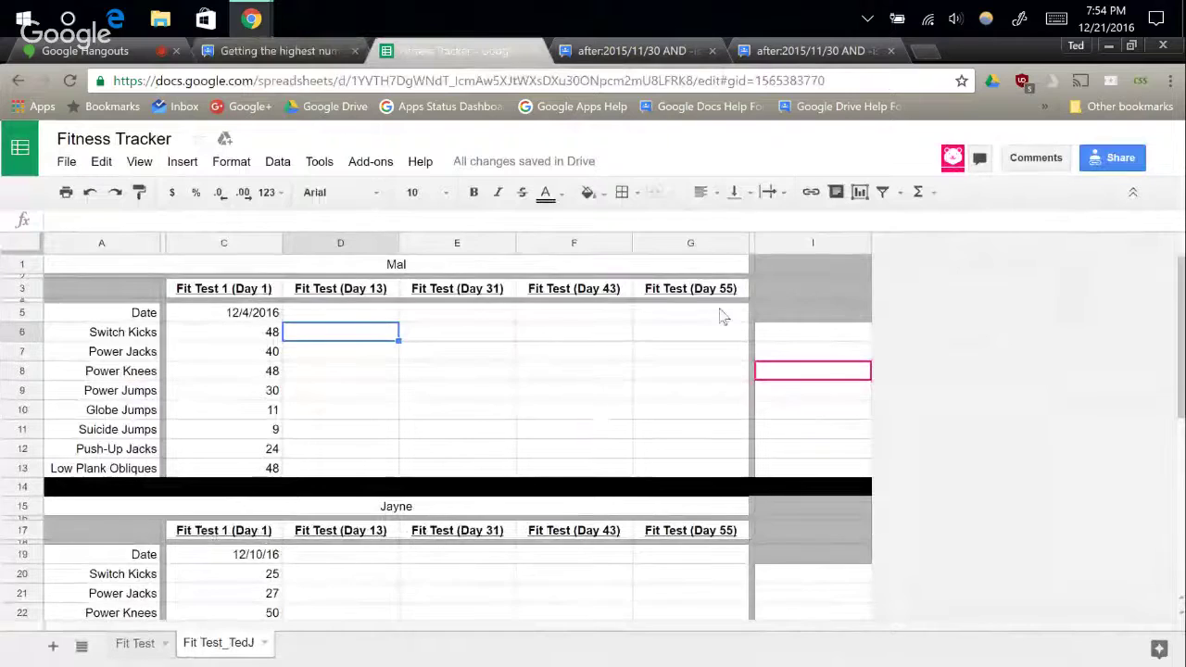
Enter =max(C6,C34) in cell I6 to compare the Day 1 Switch Kicks scores.
click(778, 335)
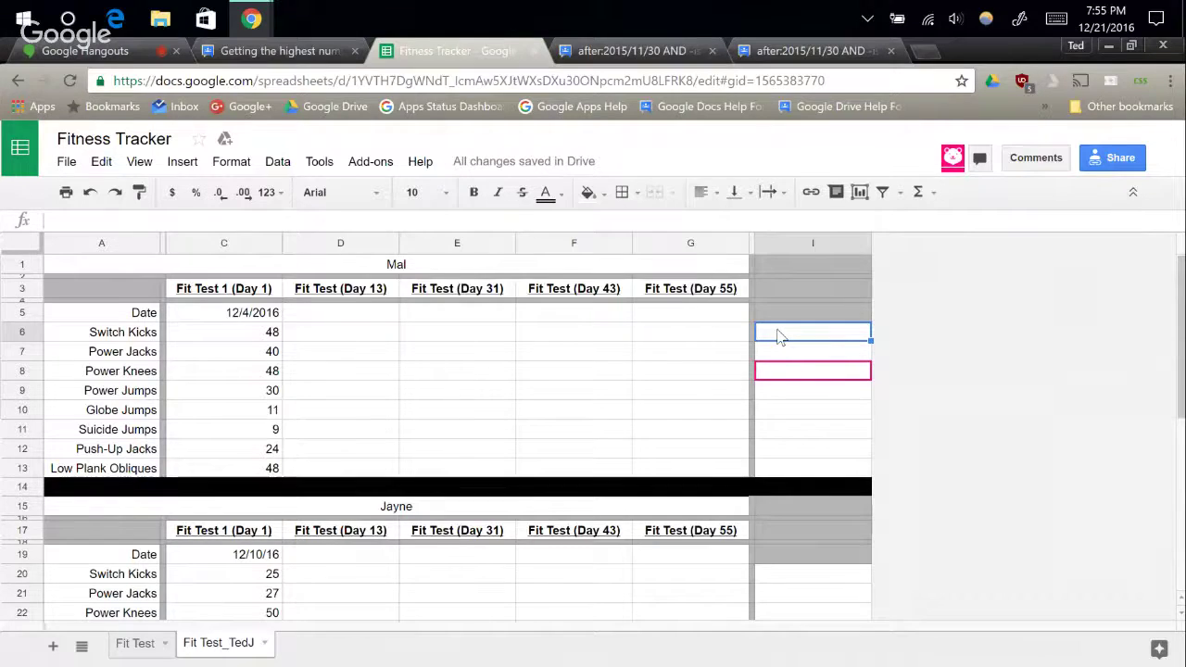
text(=max()
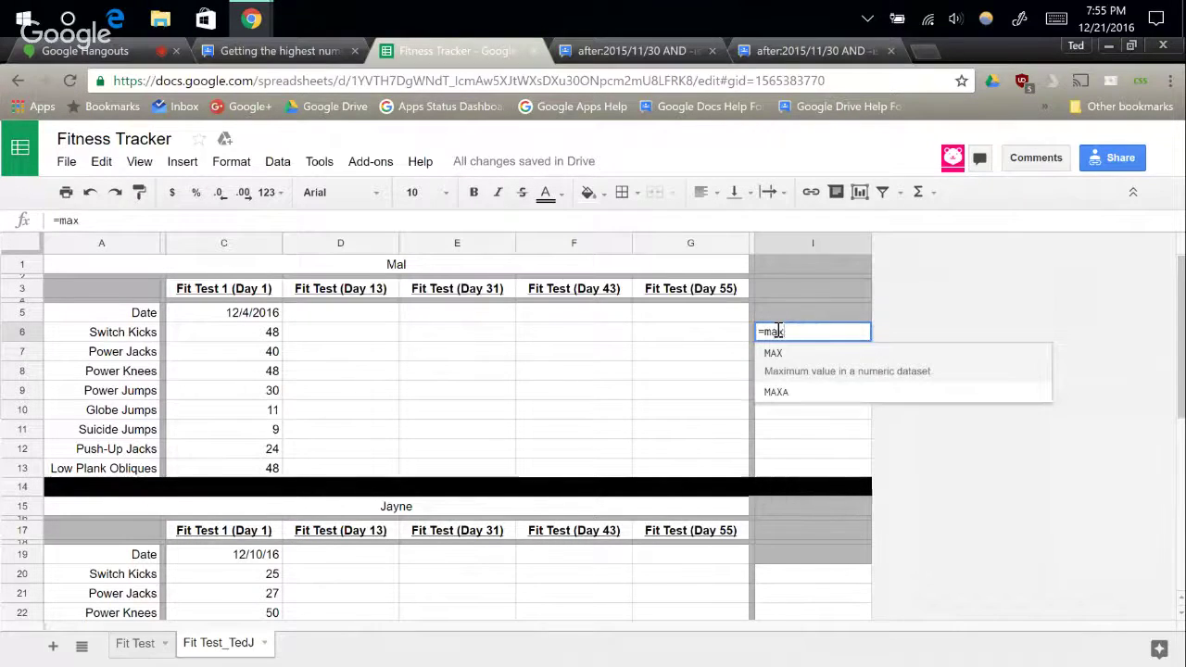
click(275, 333)
text(,)
click(249, 574)
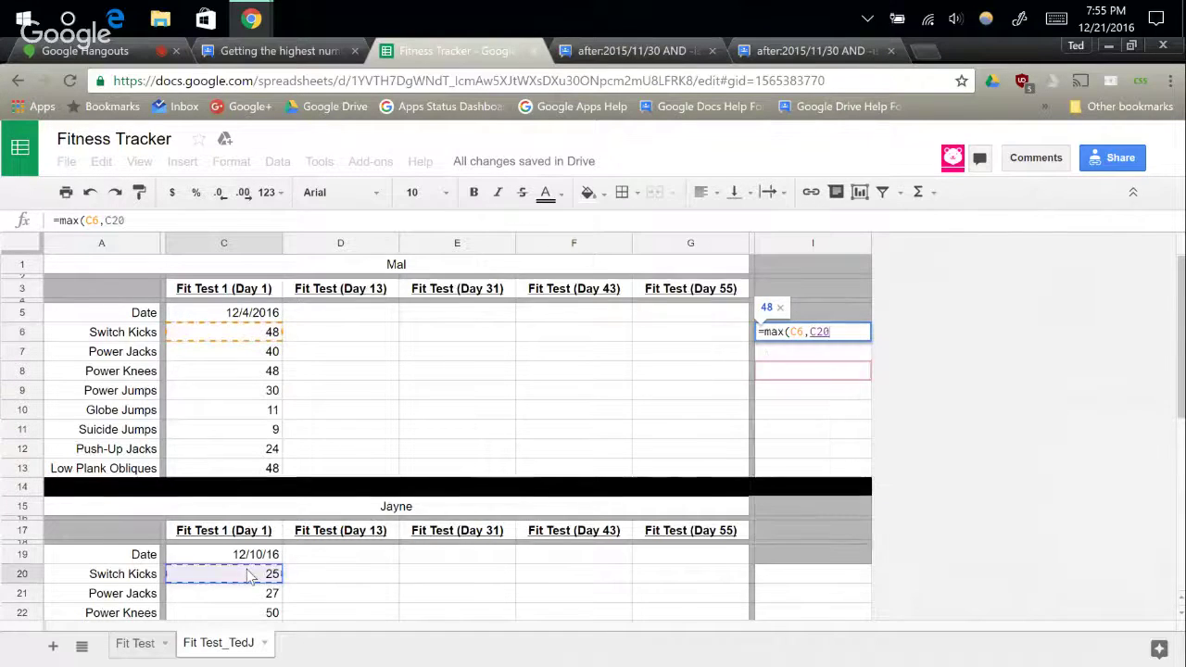
scroll(255, 463, down, 5)
click(259, 429)
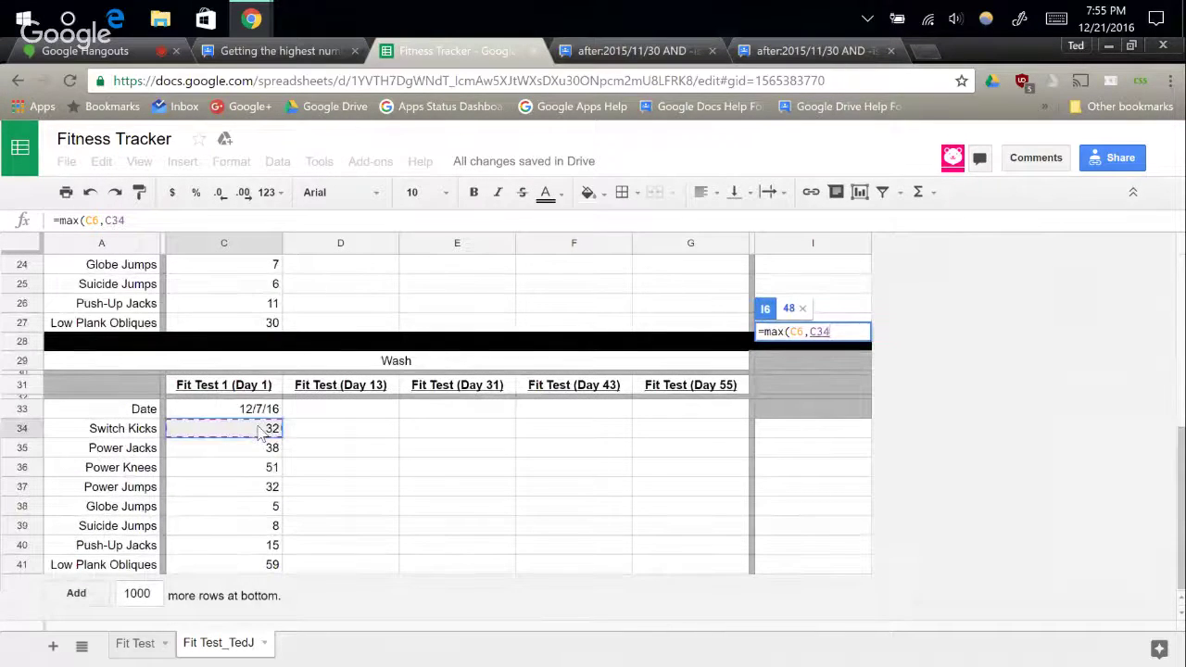
text())
key(Return)
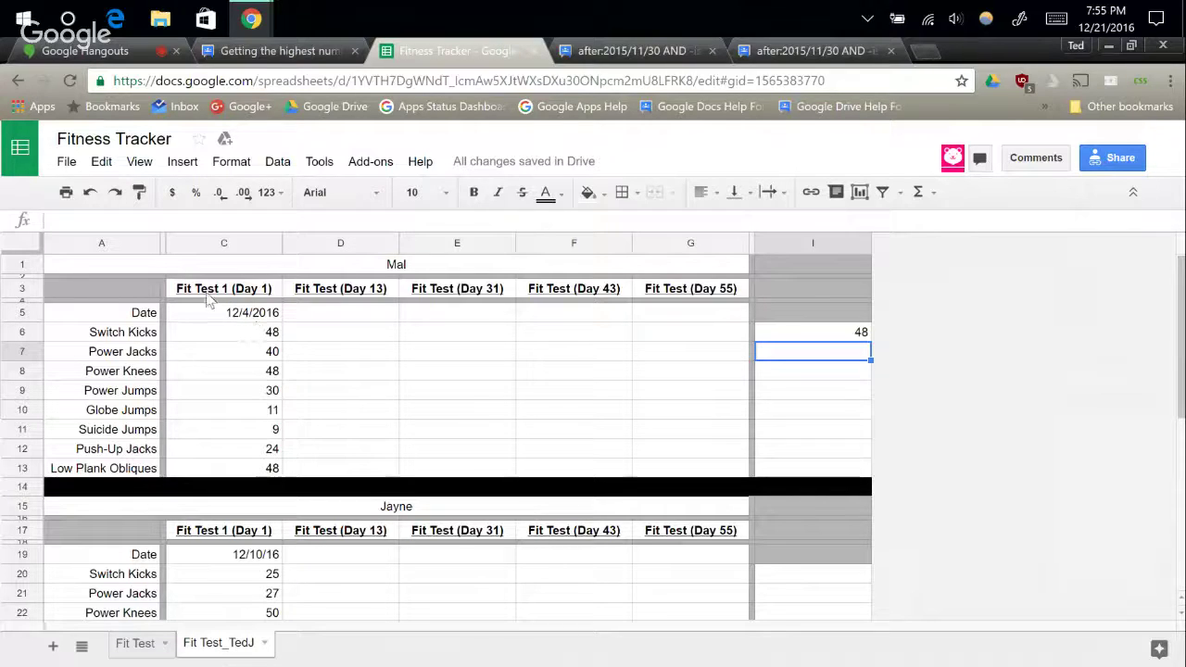
Check the name header in row 1 and the Switch Kicks score in C34 against the result in I6.
click(324, 266)
scroll(320, 454, down, 5)
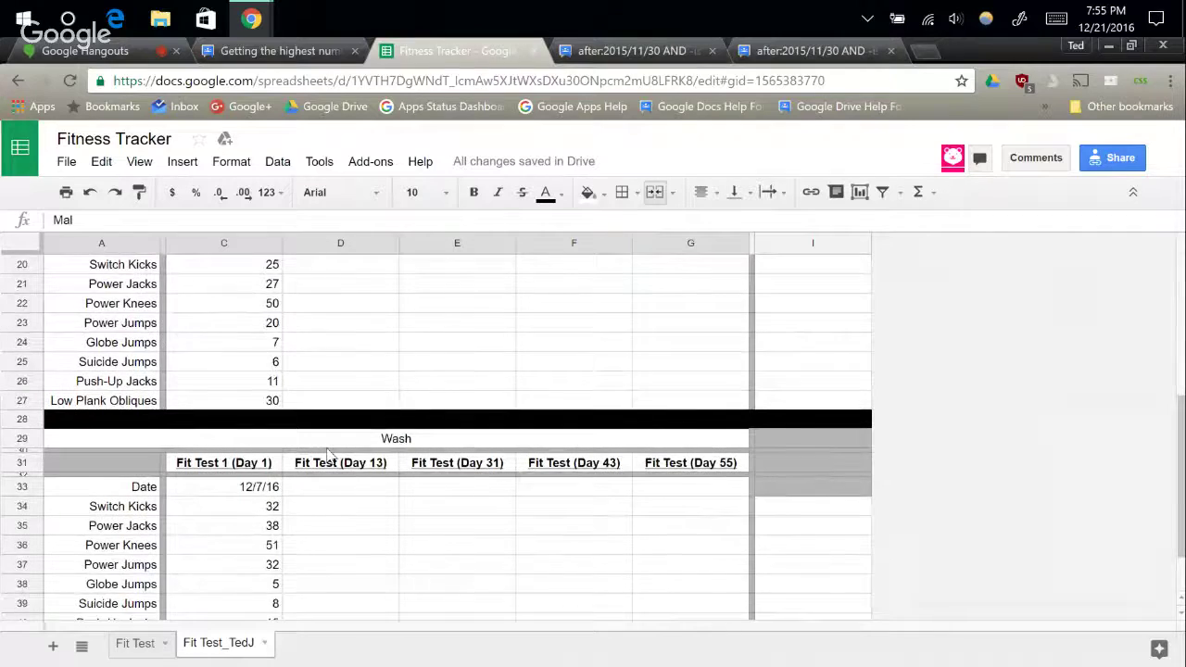
click(196, 431)
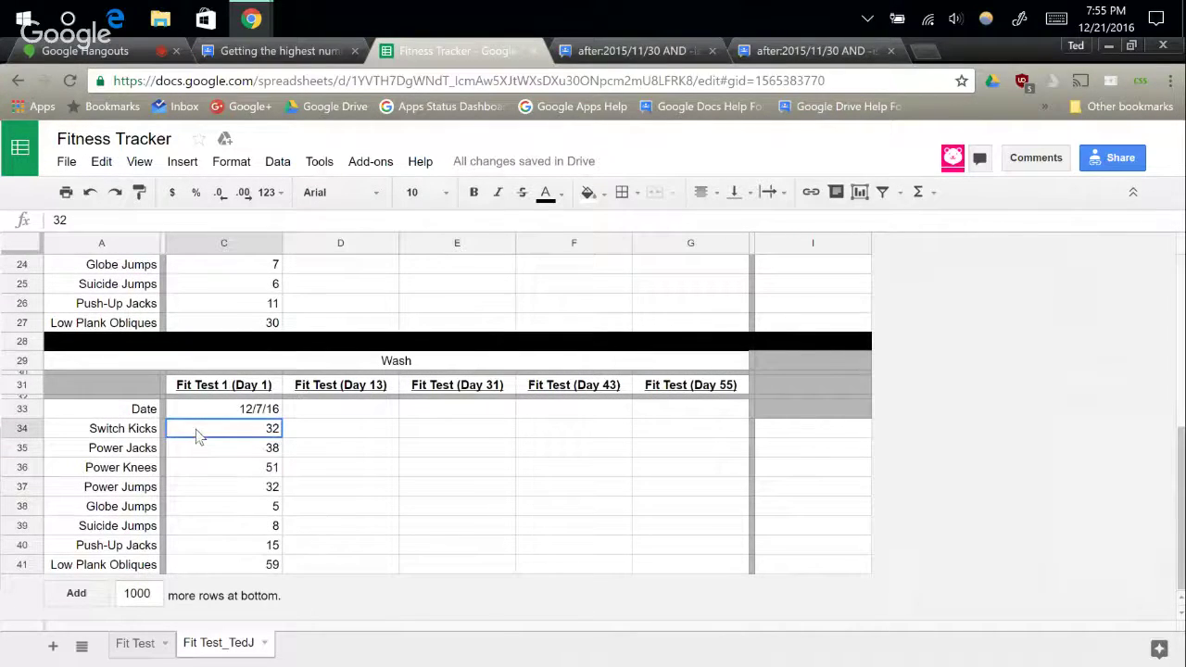
scroll(198, 434, up, 2)
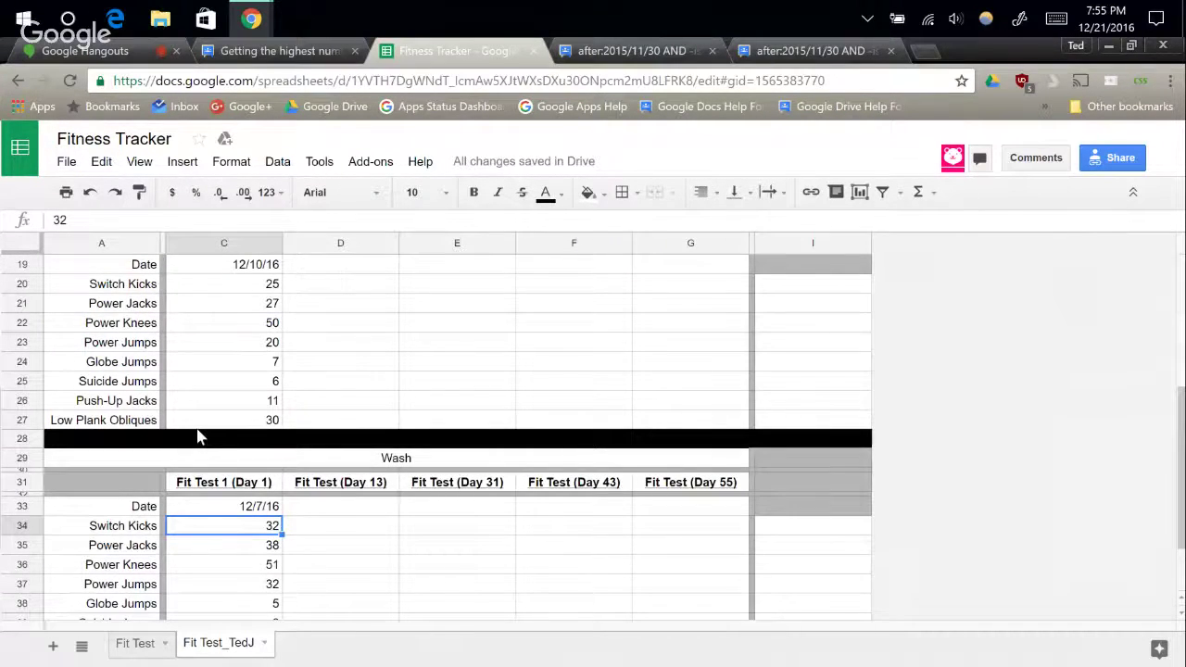
scroll(225, 345, up, 6)
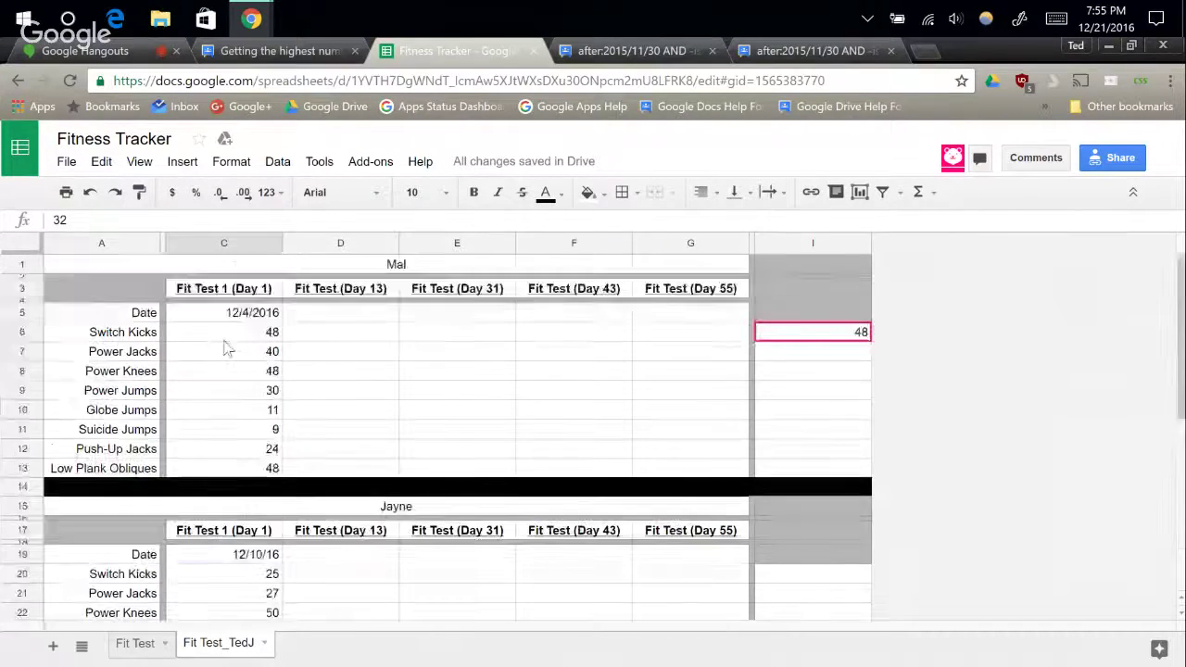
Compare the name header in row 1 with the Day 1 Switch Kicks and Power Jacks scores in C6 and C7.
click(132, 267)
click(256, 339)
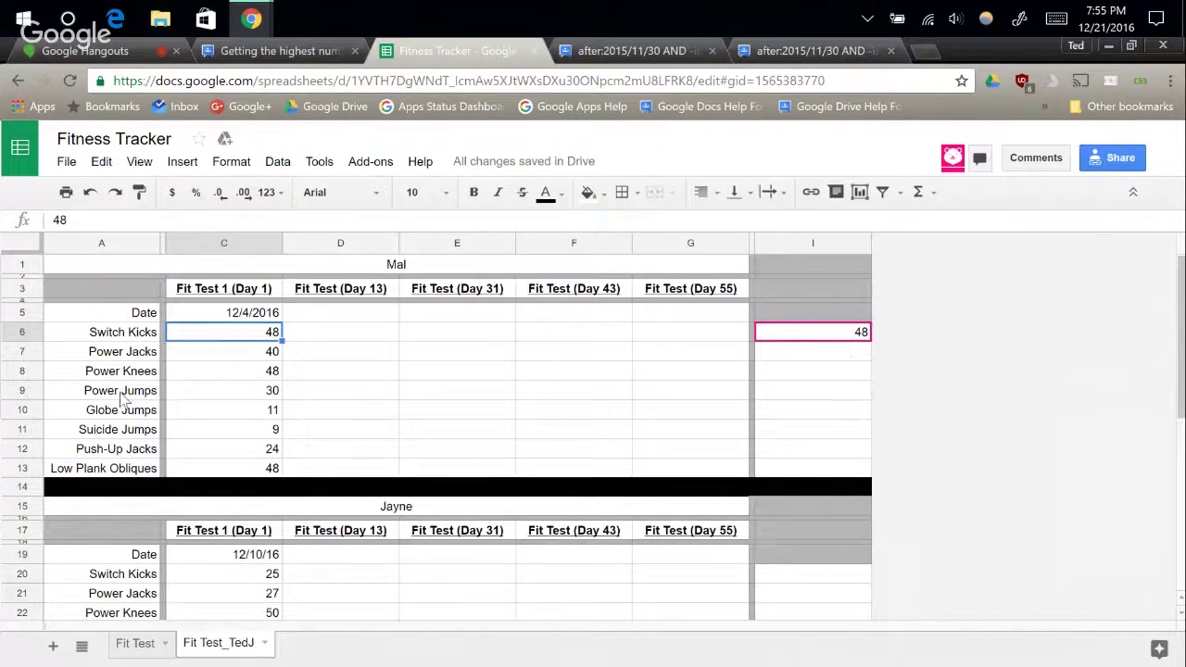
click(265, 357)
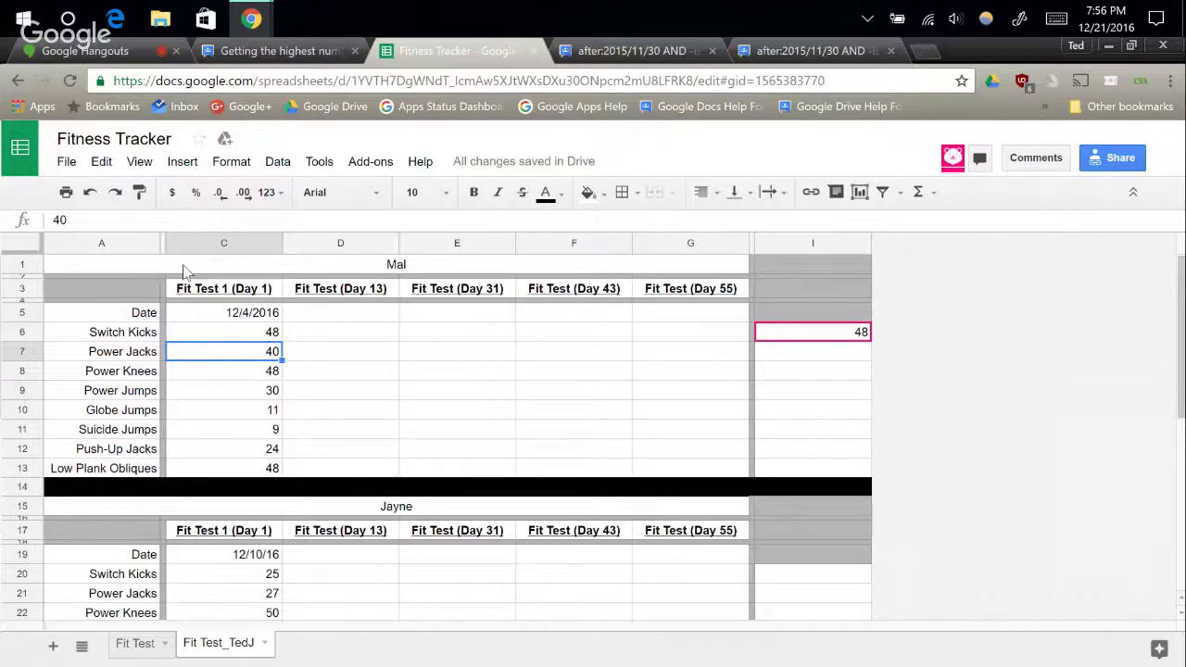
click(205, 336)
click(206, 355)
click(221, 337)
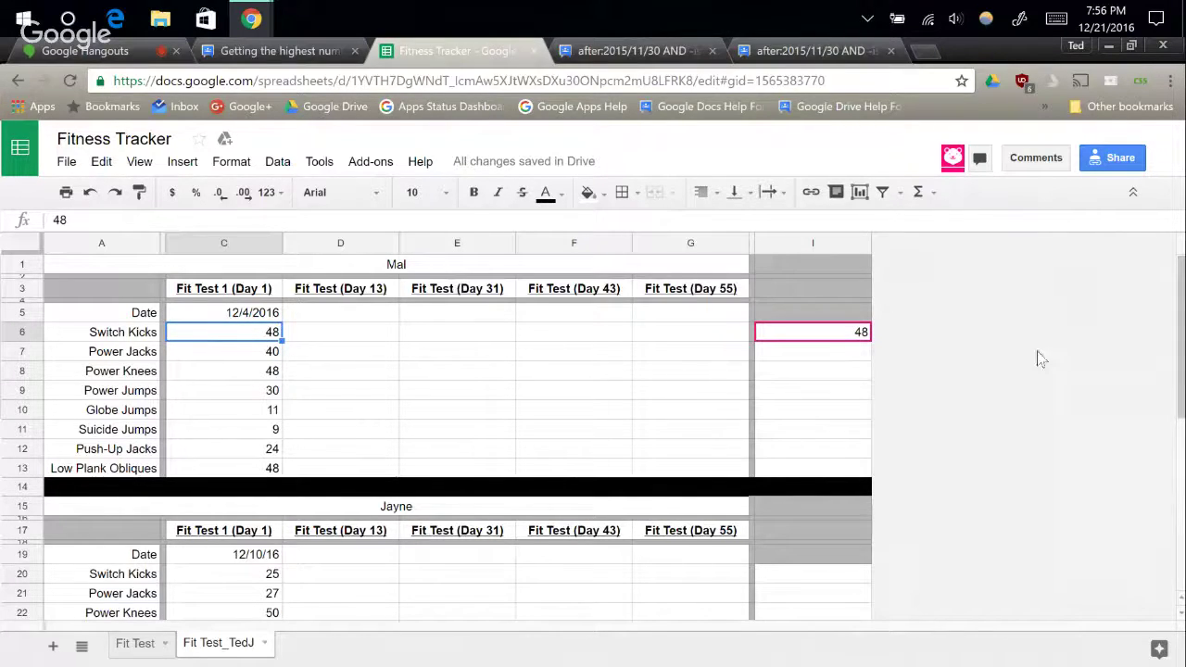
click(803, 354)
Add a new sheet to the spreadsheet and rename it Fit Test_Helper.
click(55, 648)
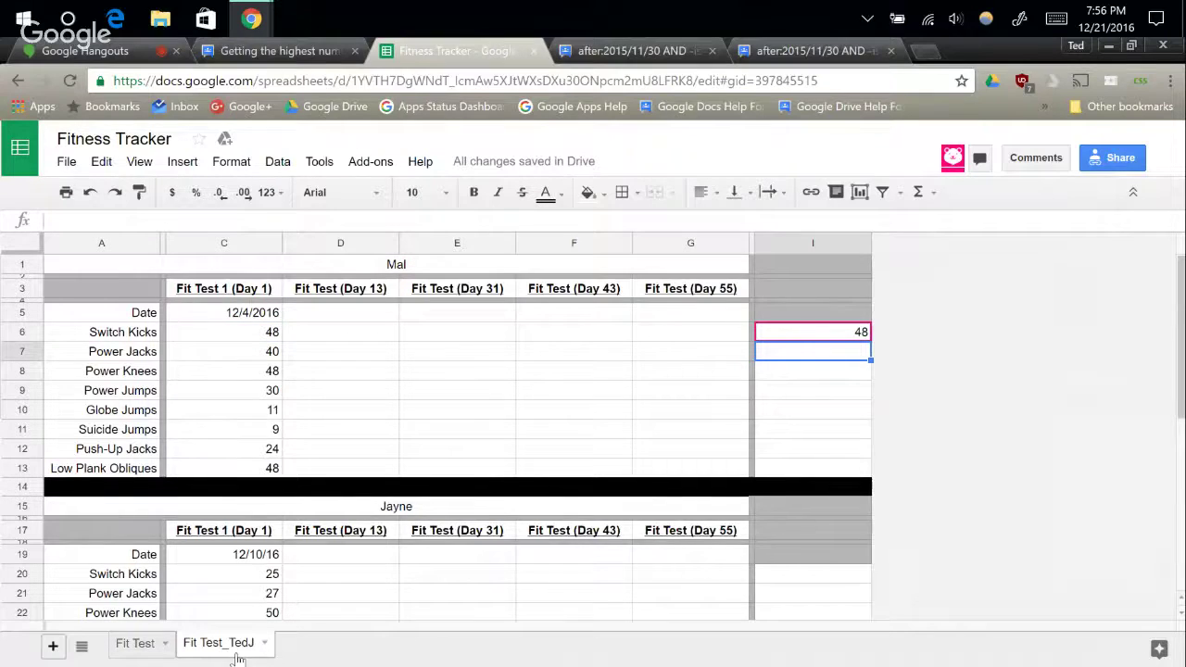
click(325, 649)
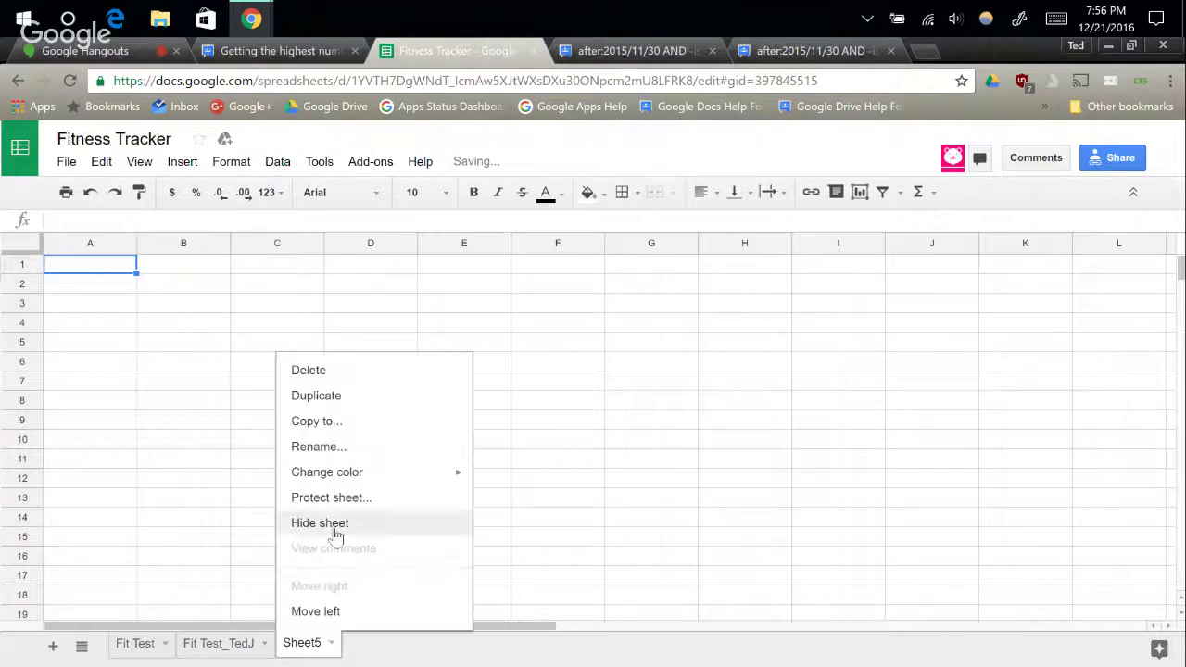
click(351, 447)
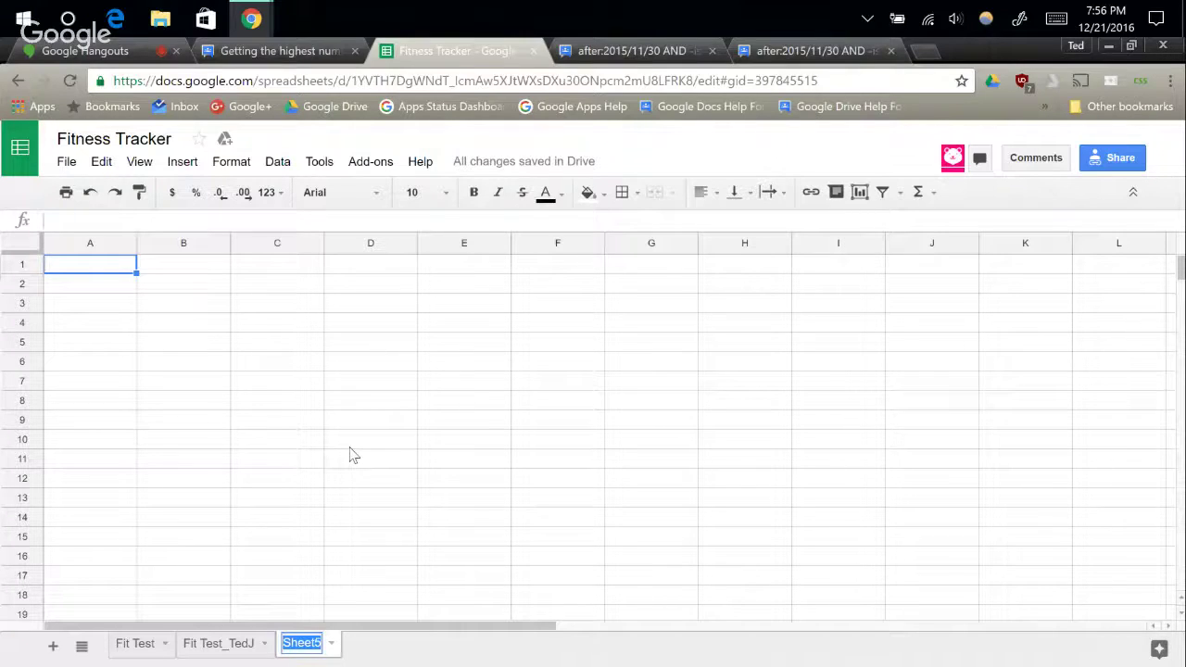
text(Fit)
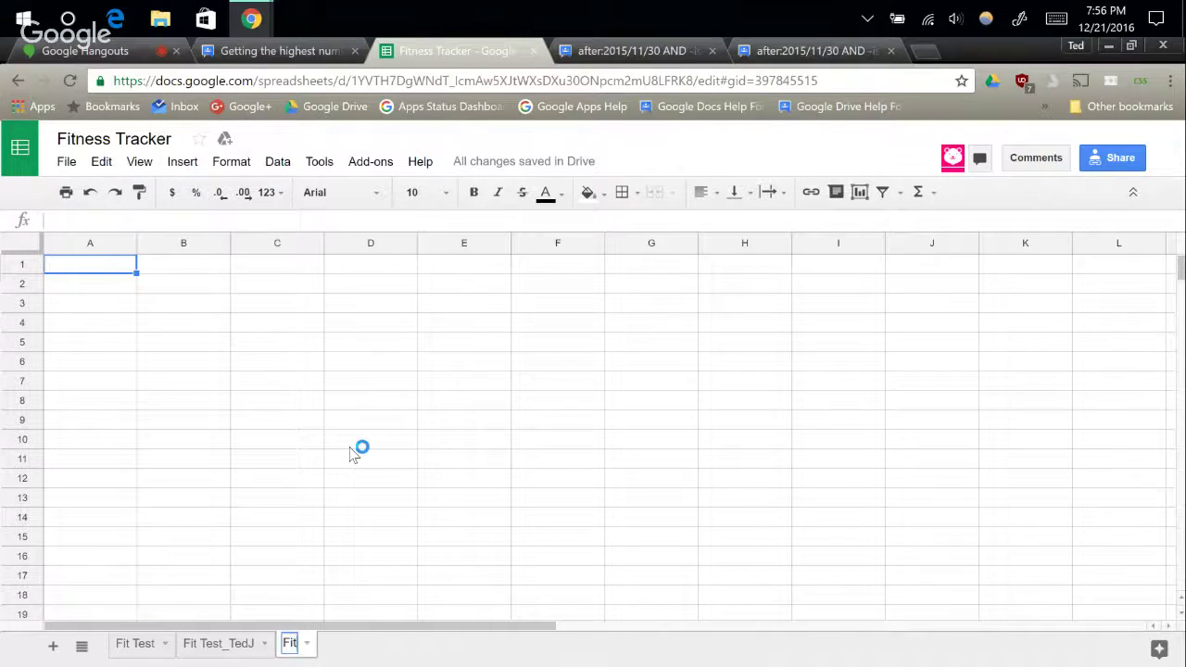
text( Test_Helper)
click(350, 446)
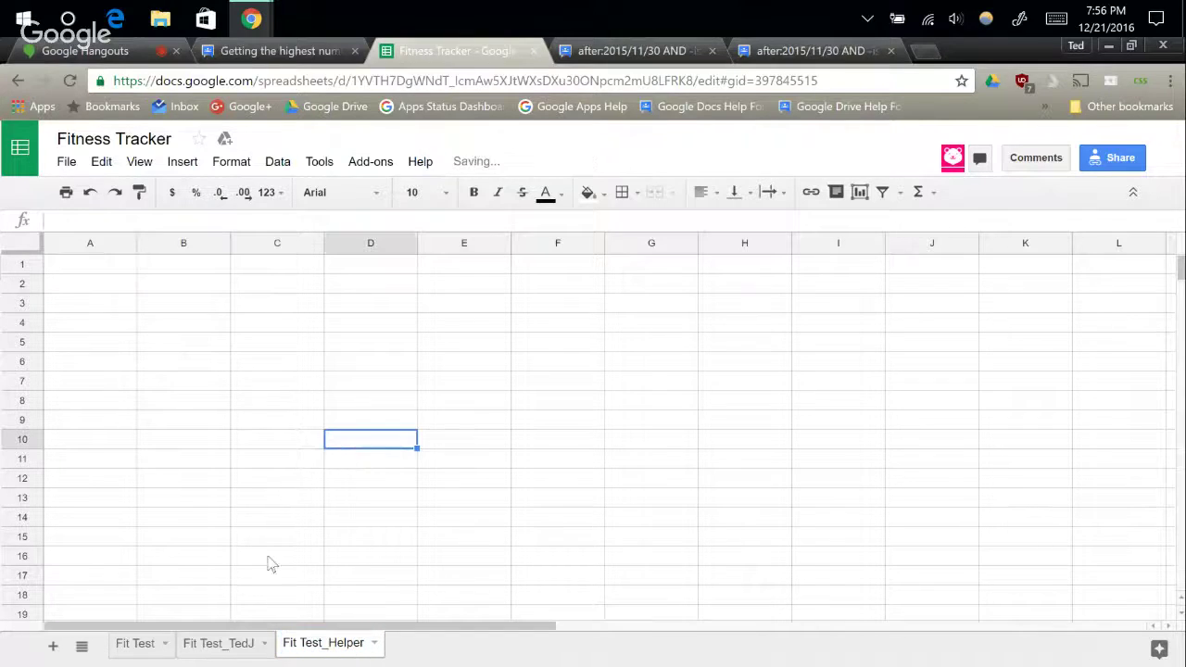
click(219, 646)
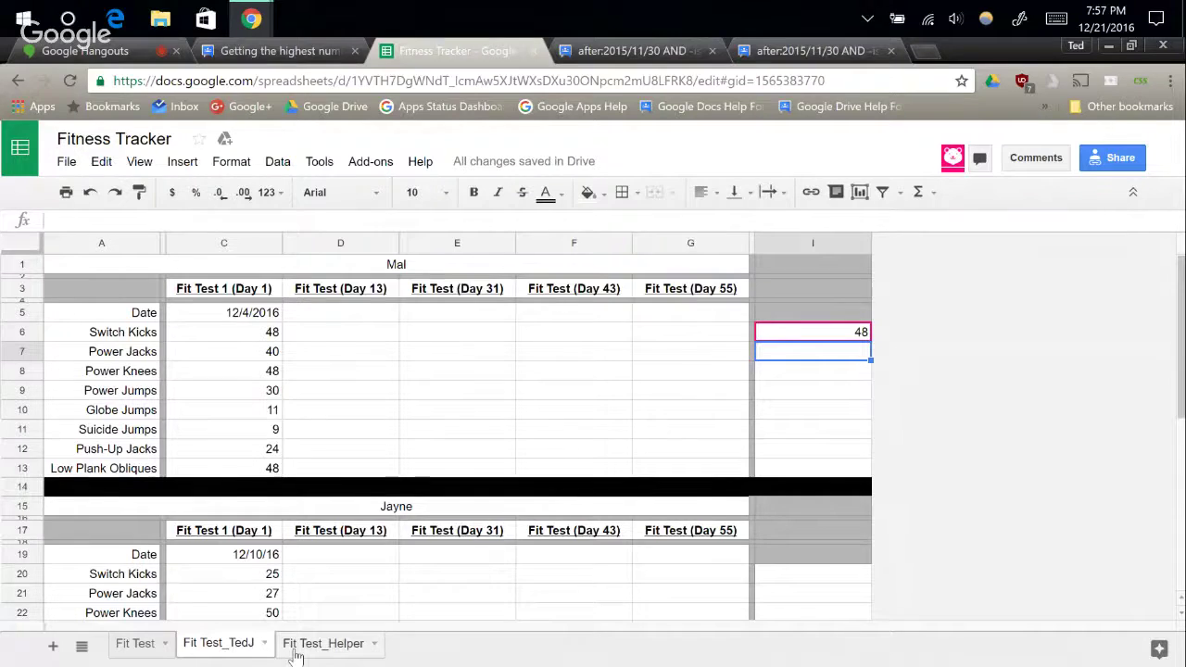
click(297, 649)
click(111, 287)
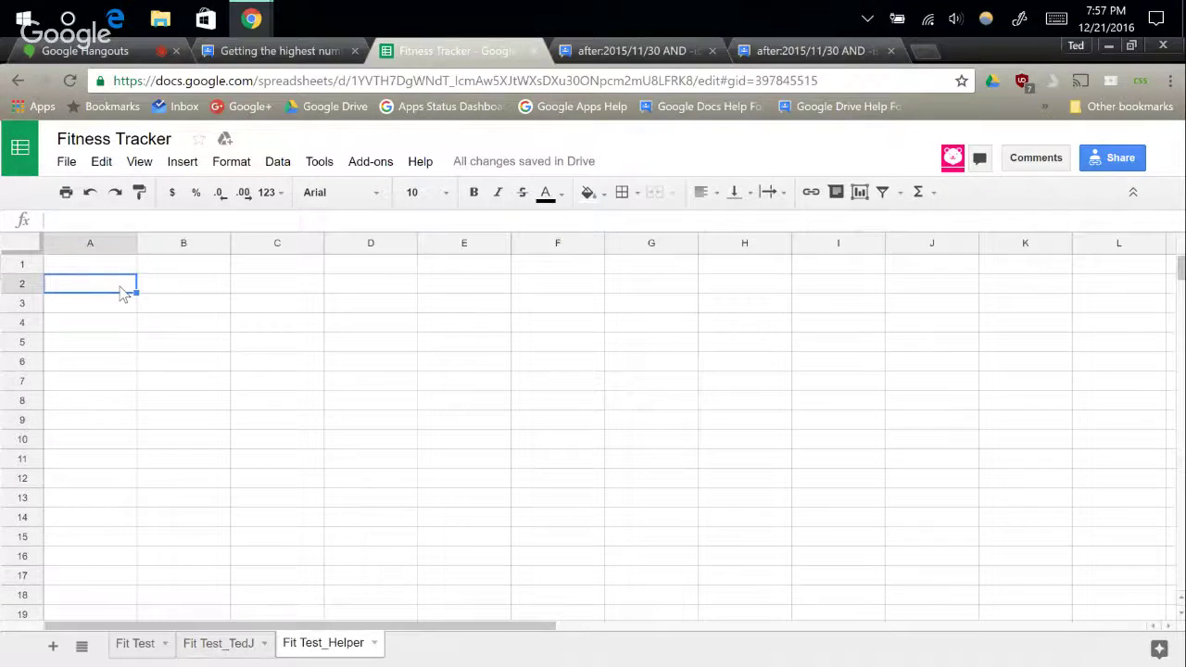
text(=)
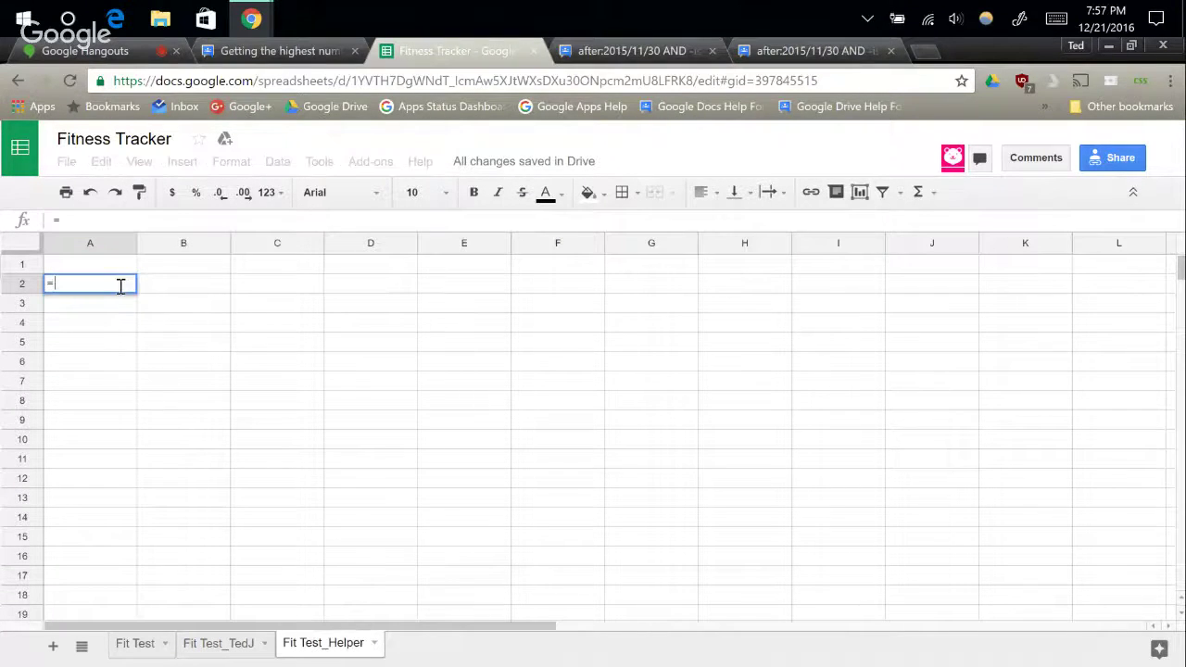
click(219, 643)
click(130, 331)
key(Return)
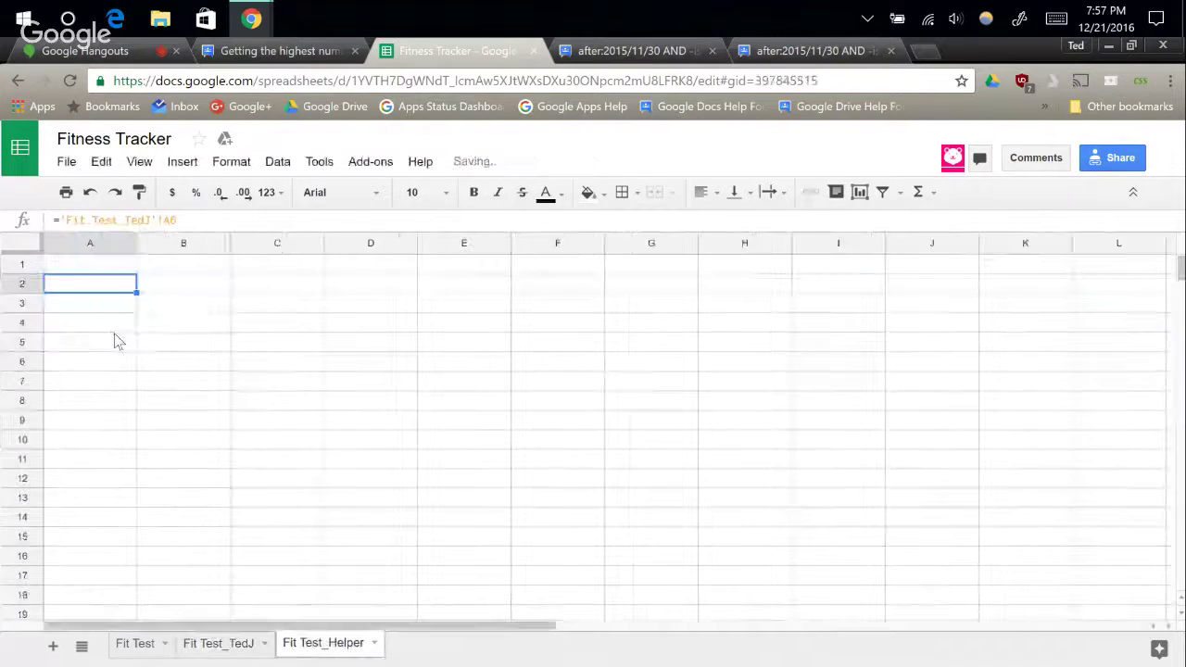
drag(136, 292, 139, 441)
Enter ='Fit Test_TedJ'!C6:C13 in B2 of the helper sheet and fill it down through B9.
click(171, 286)
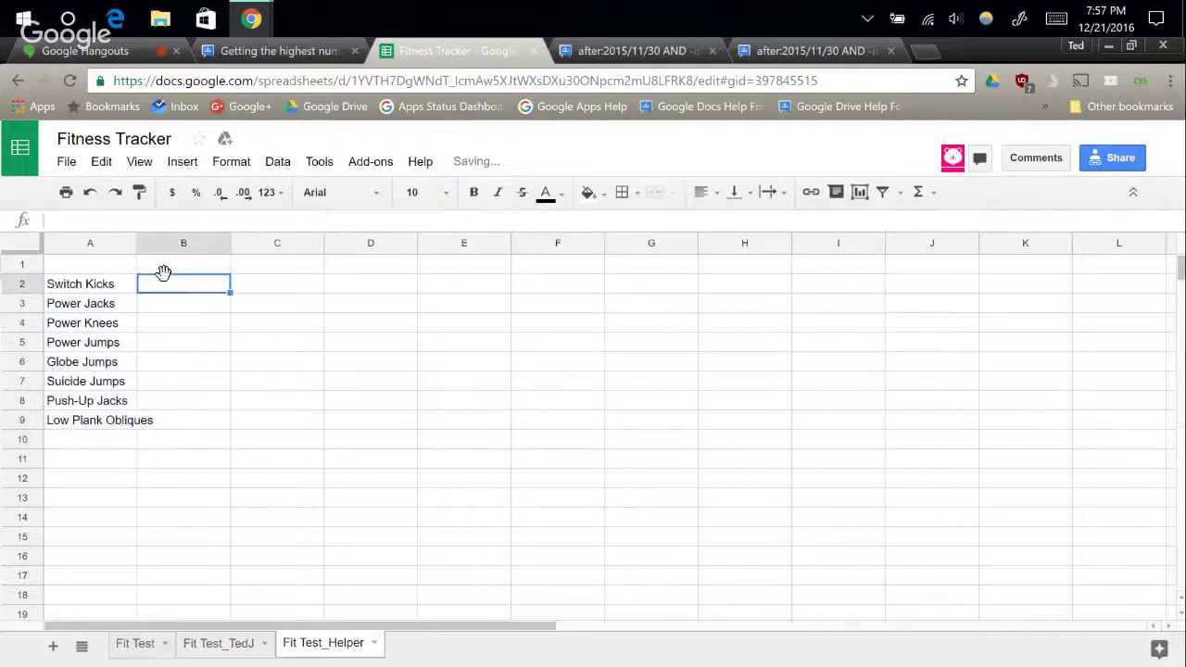
text(=)
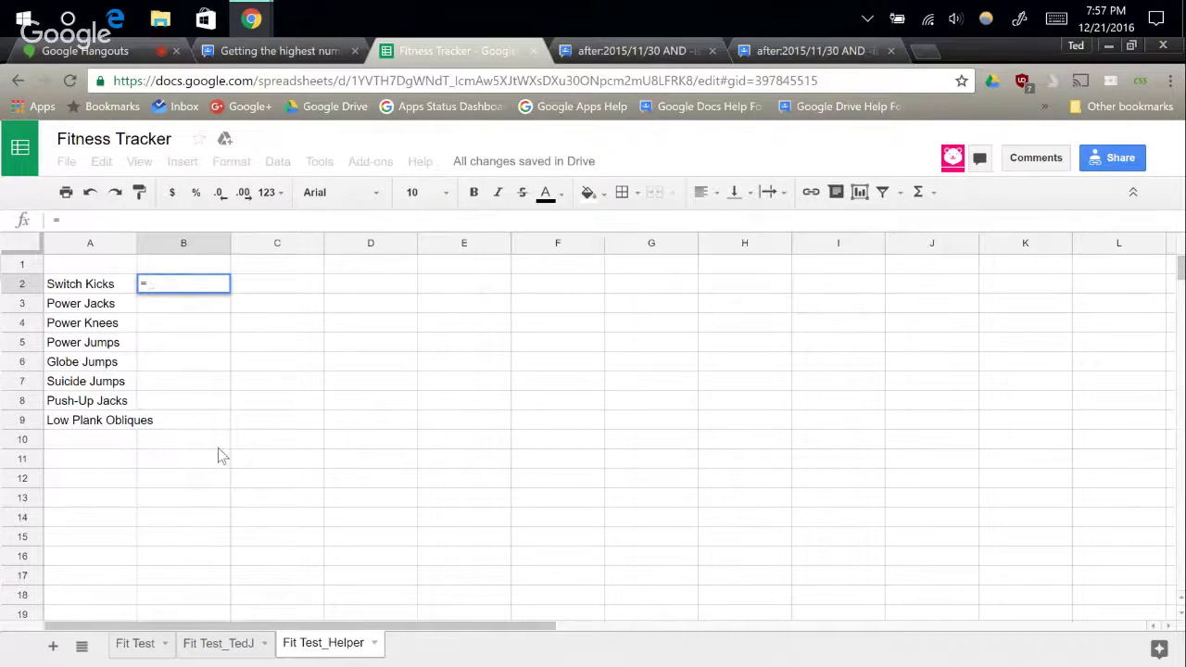
click(219, 643)
drag(217, 334, 217, 466)
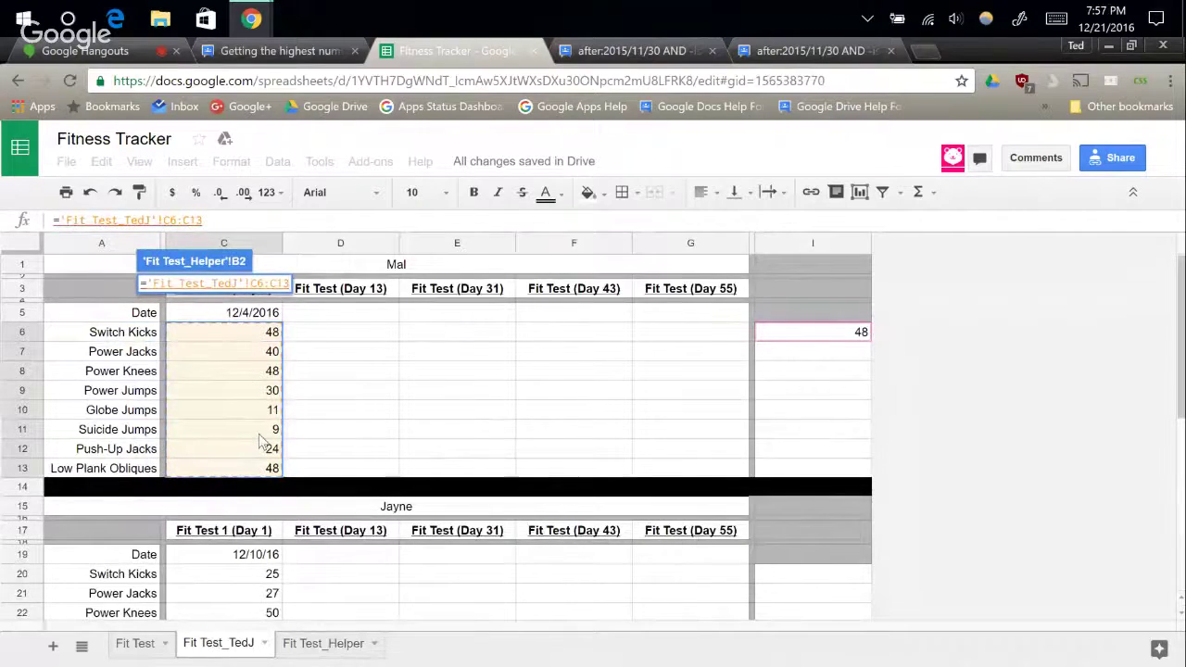
key(Return)
drag(231, 291, 191, 429)
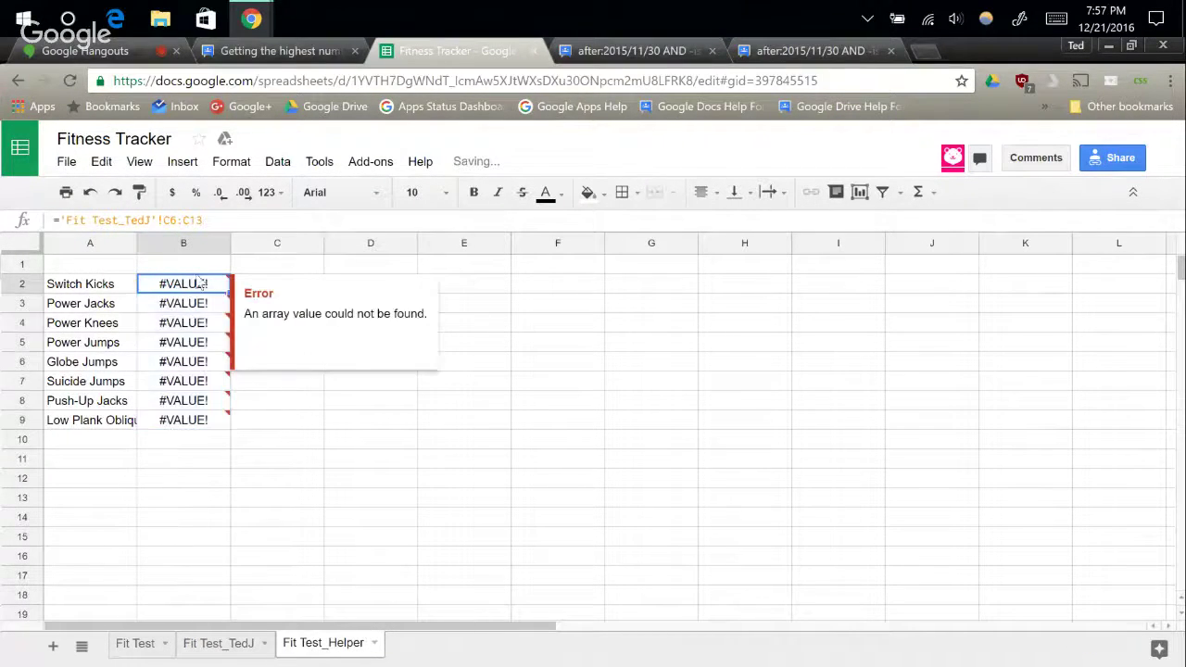
double_click(202, 284)
key(BackSpace)
key(BackSpace)
key(BackSpace)
key(BackSpace)
key(Return)
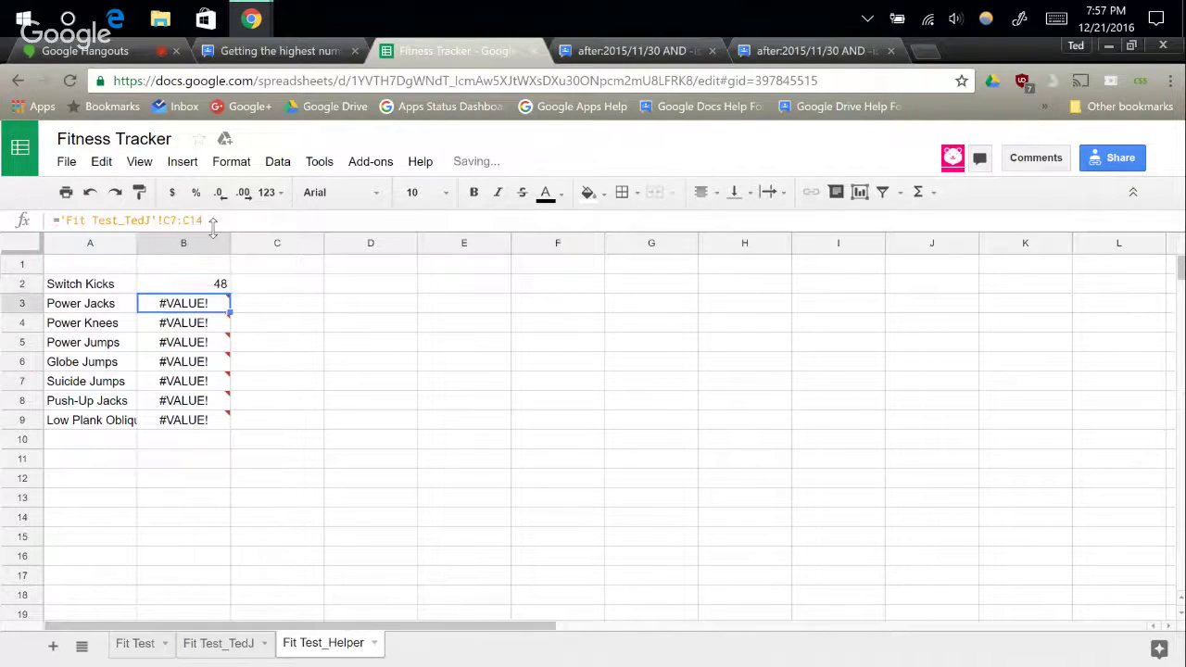
click(202, 285)
drag(228, 294, 226, 402)
click(291, 368)
click(222, 290)
drag(228, 294, 204, 423)
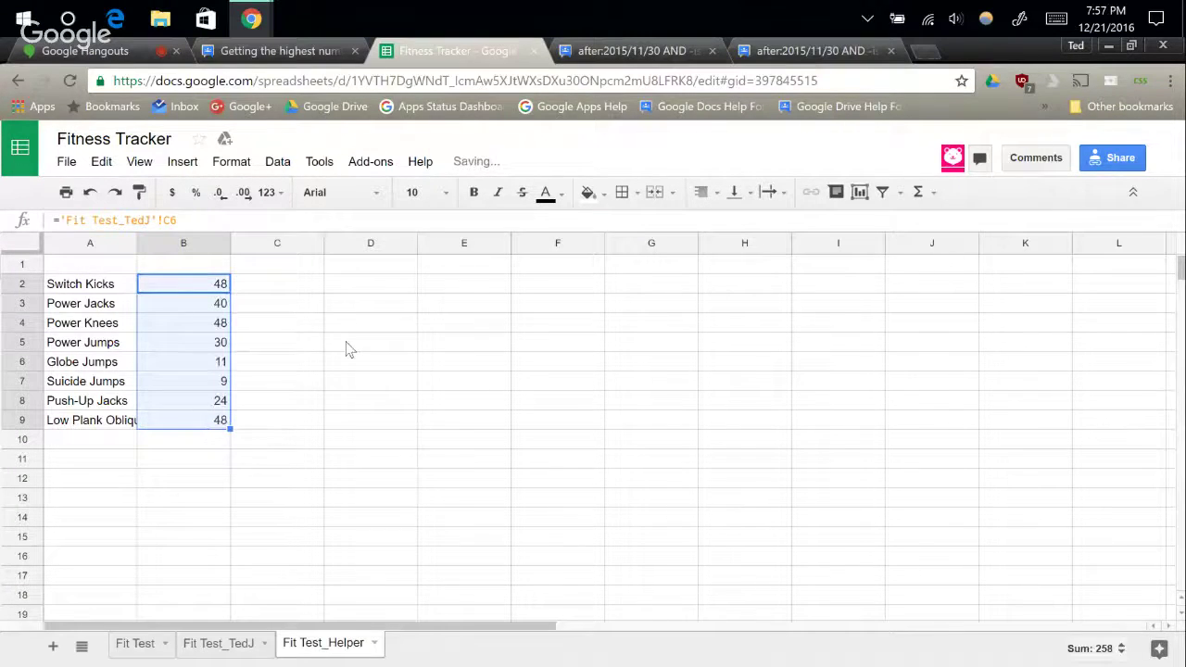
click(348, 348)
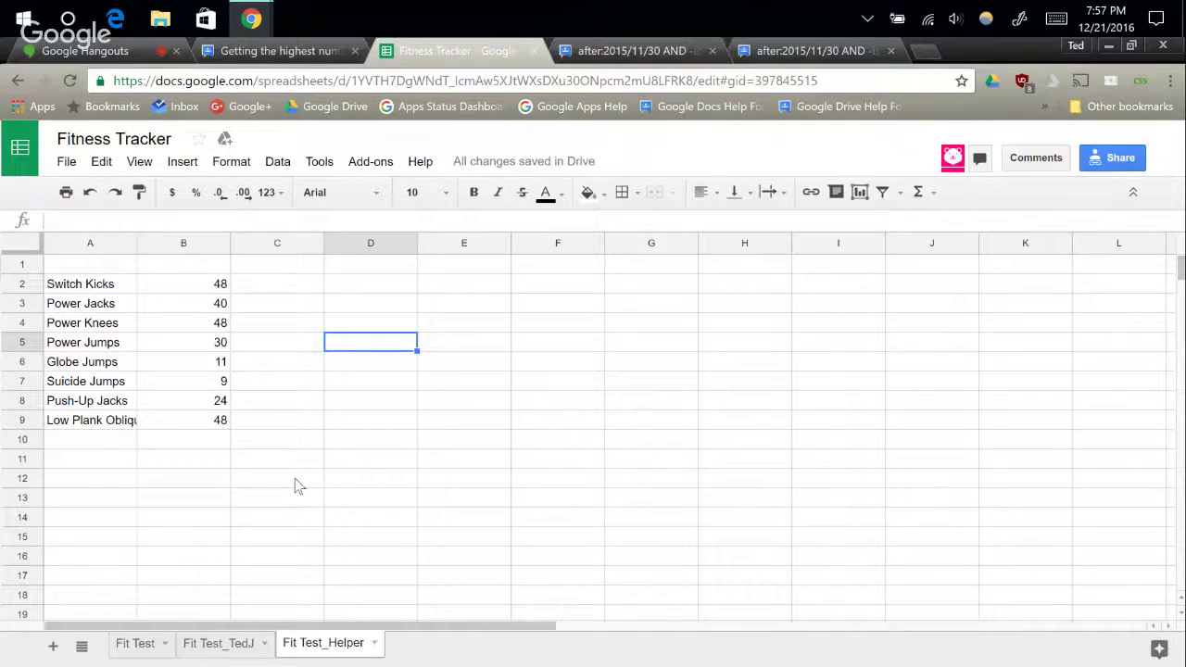
click(223, 647)
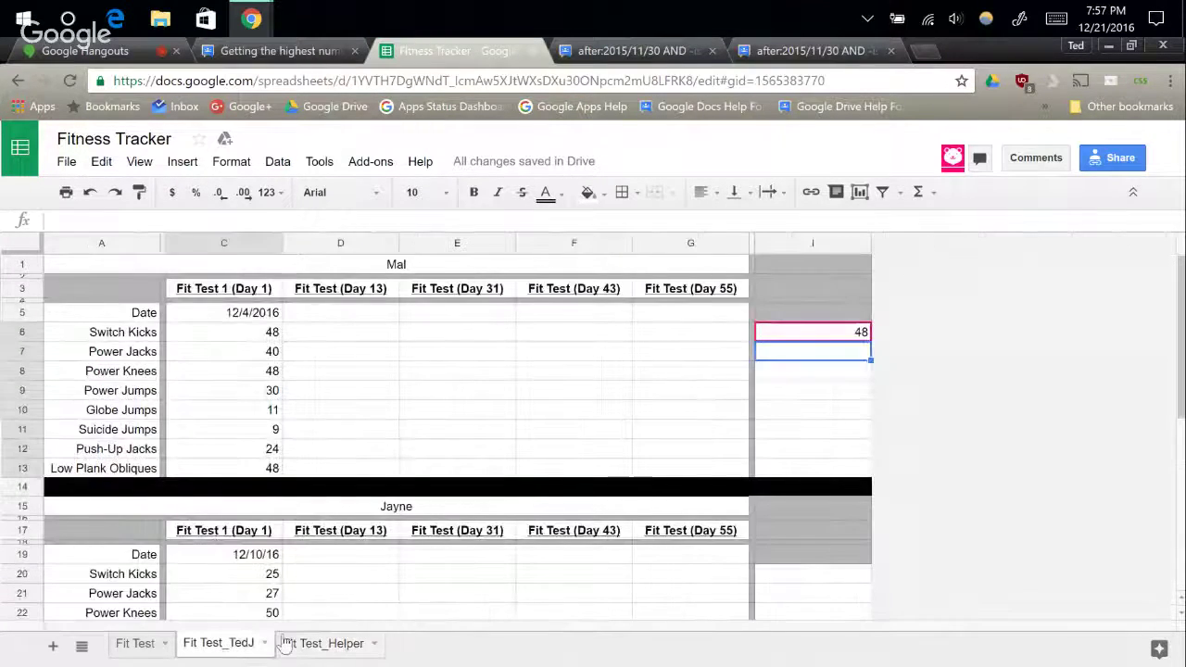
click(305, 643)
click(275, 287)
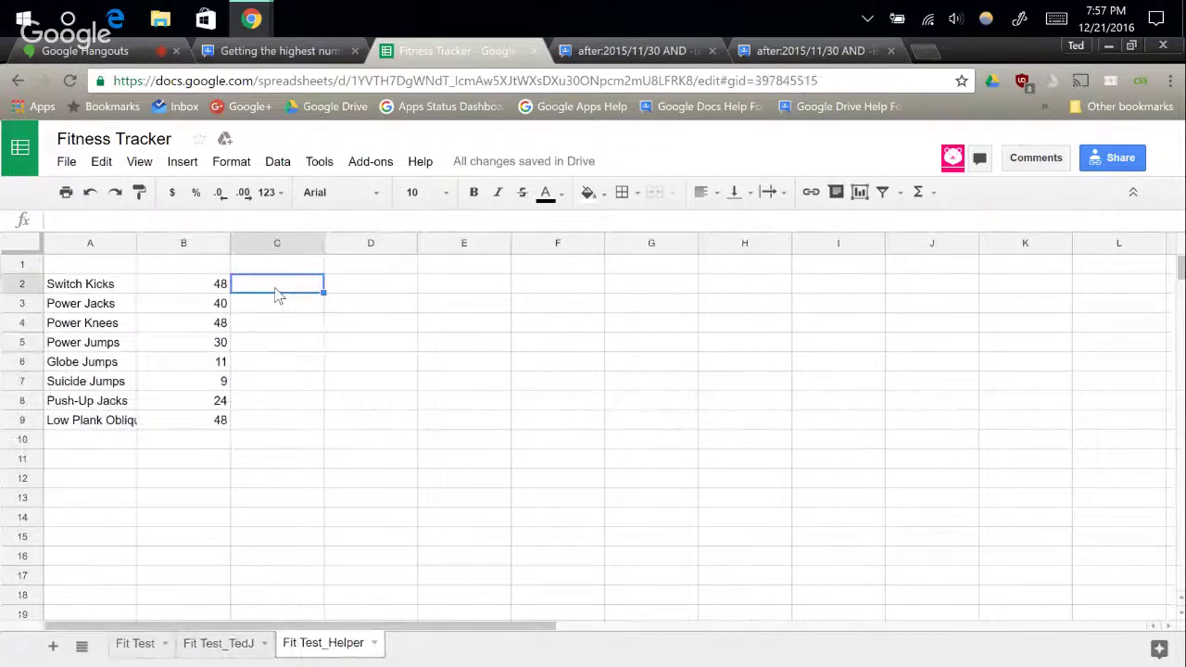
text(=)
click(213, 643)
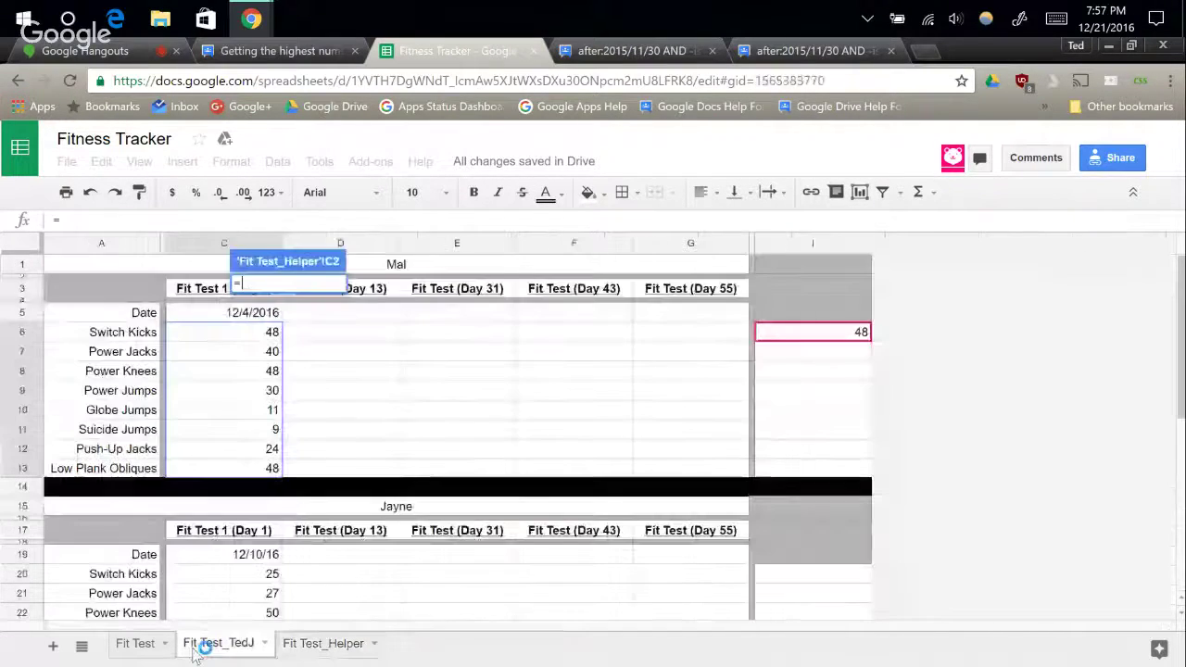
click(107, 267)
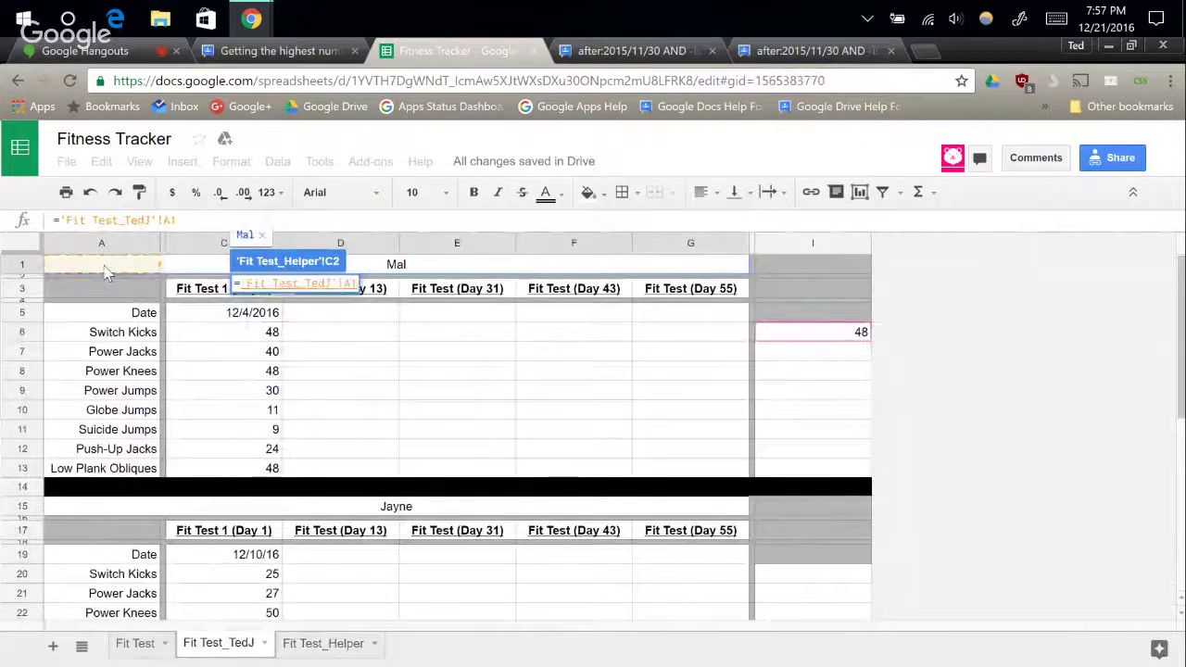
key(F4)
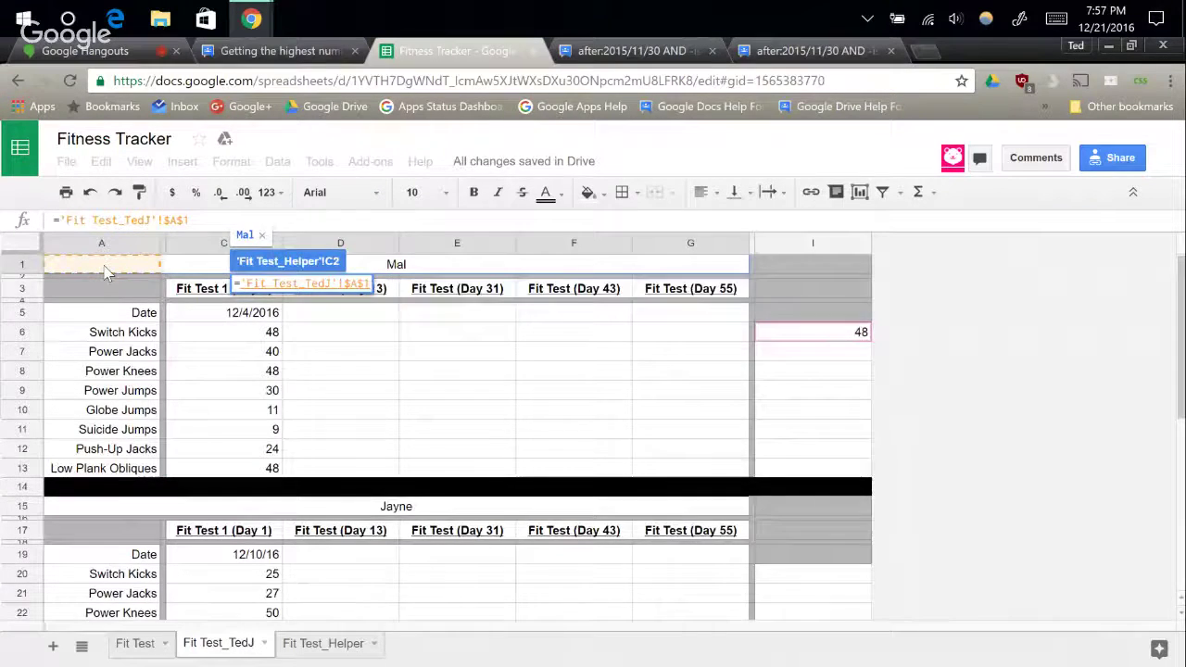
key(Return)
drag(323, 292, 315, 422)
click(386, 421)
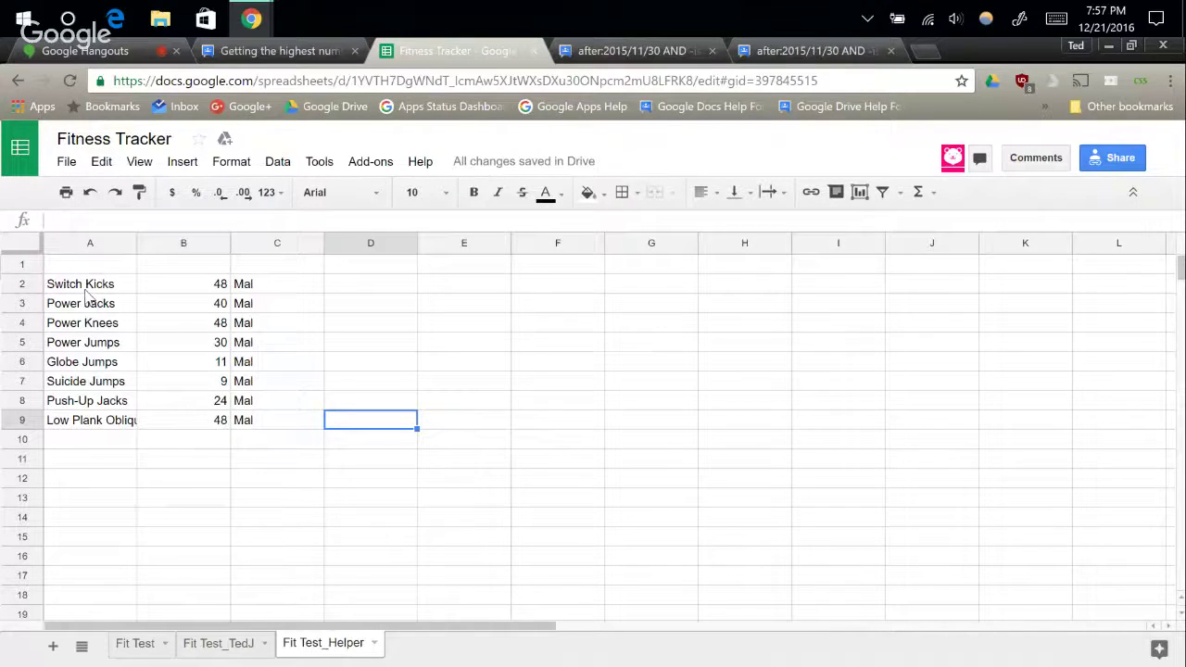
drag(85, 289, 177, 416)
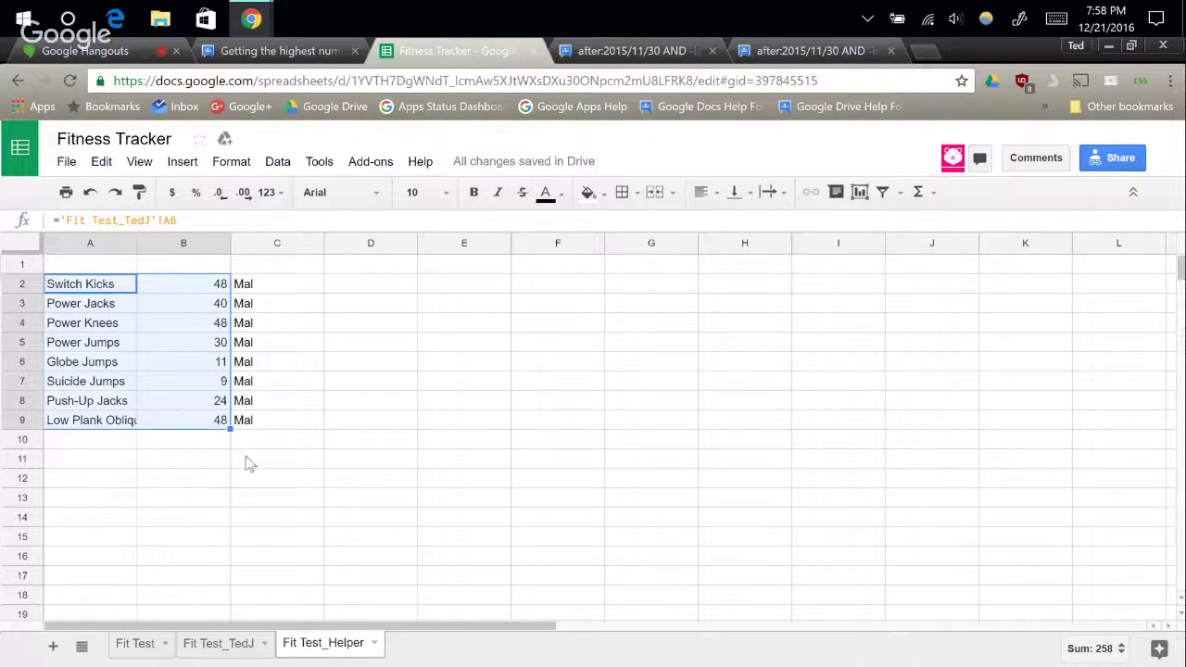
click(154, 443)
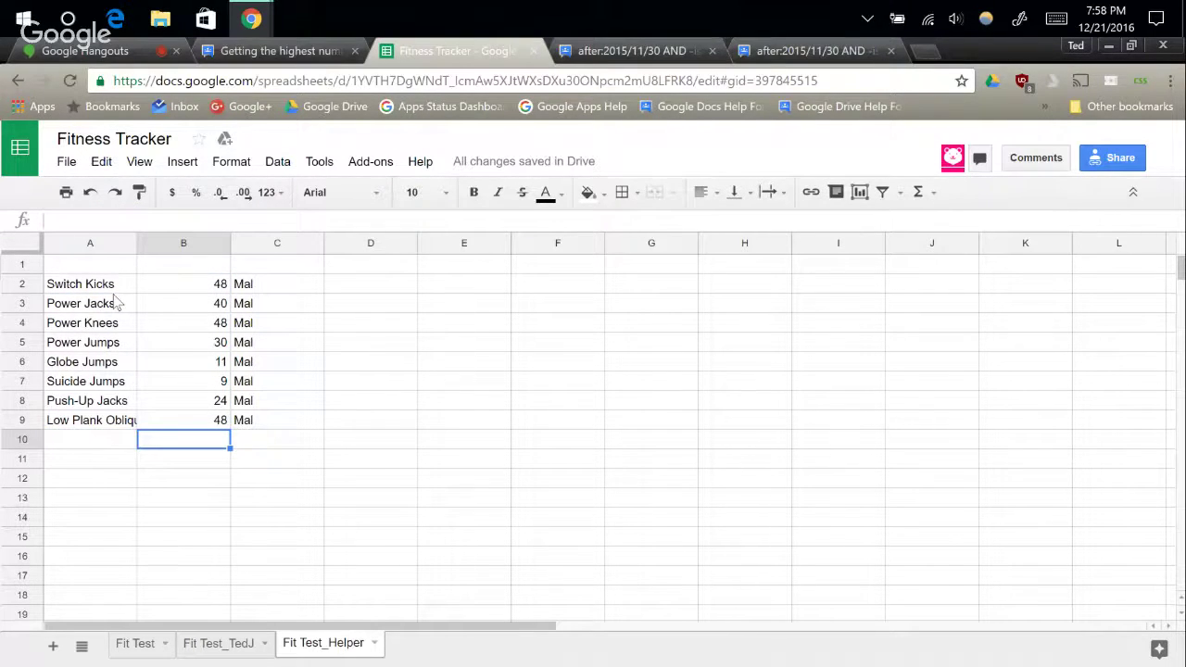
click(219, 647)
click(315, 649)
click(227, 646)
scroll(190, 546, down, 5)
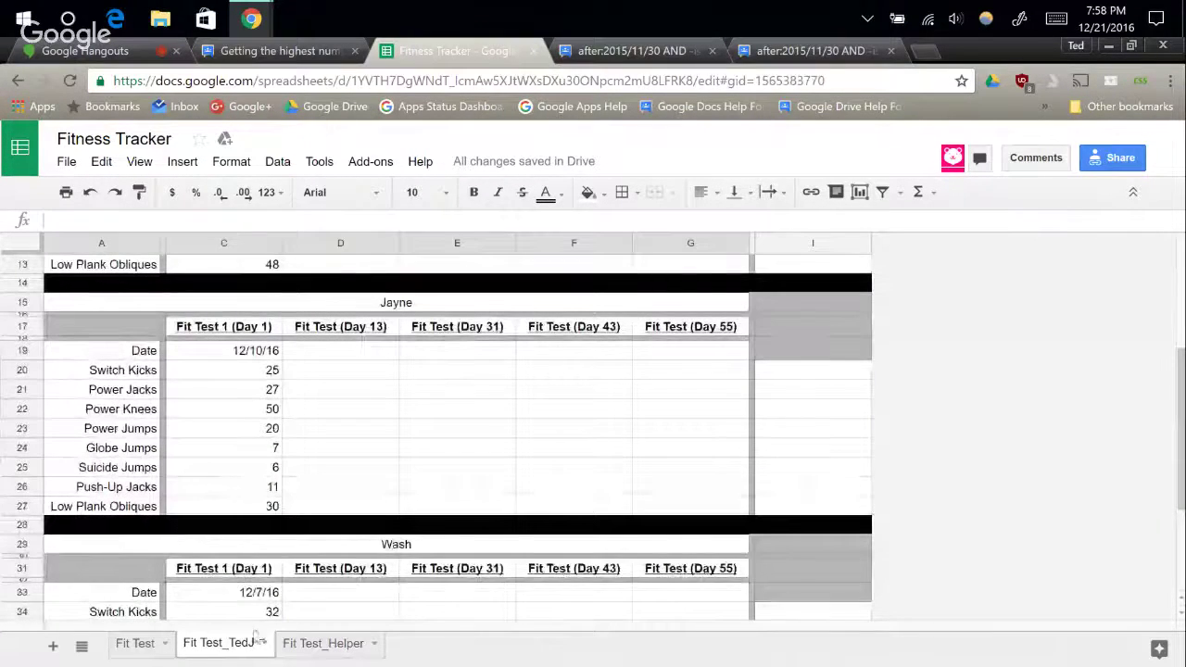
click(324, 654)
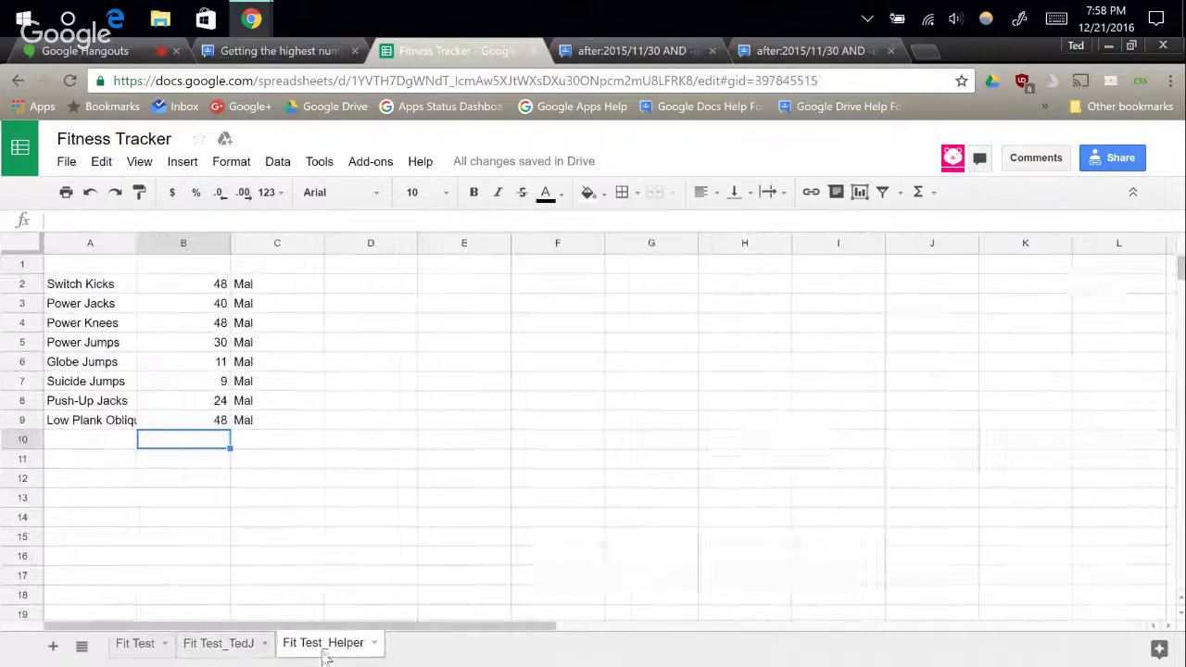
text(=)
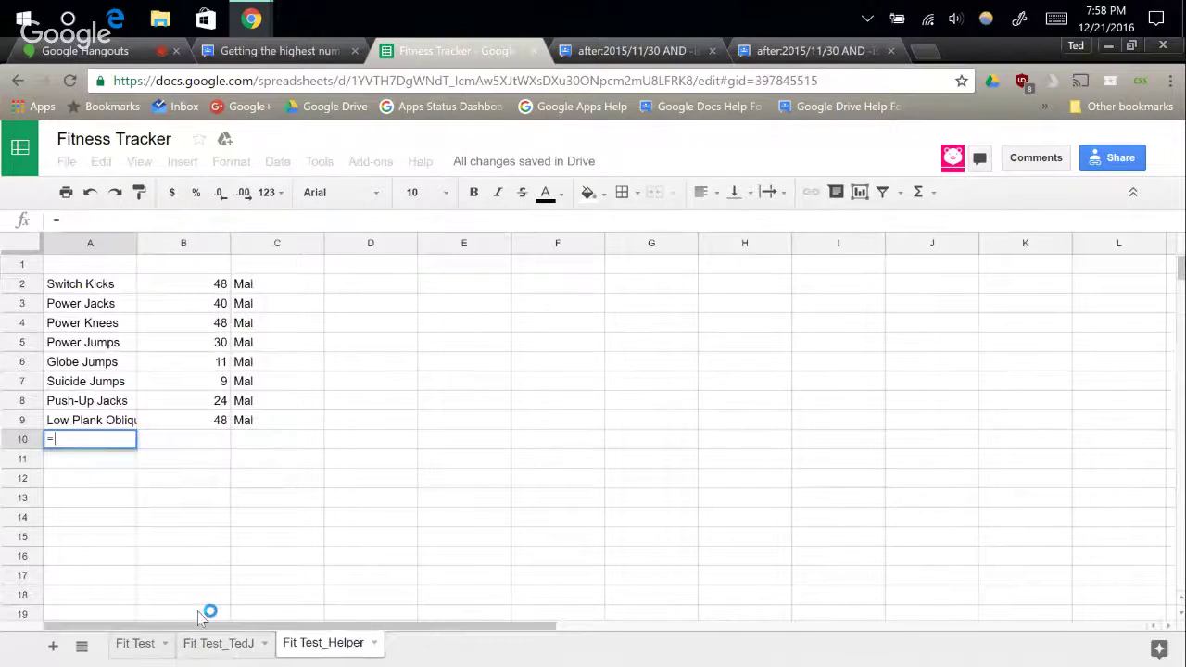
click(211, 643)
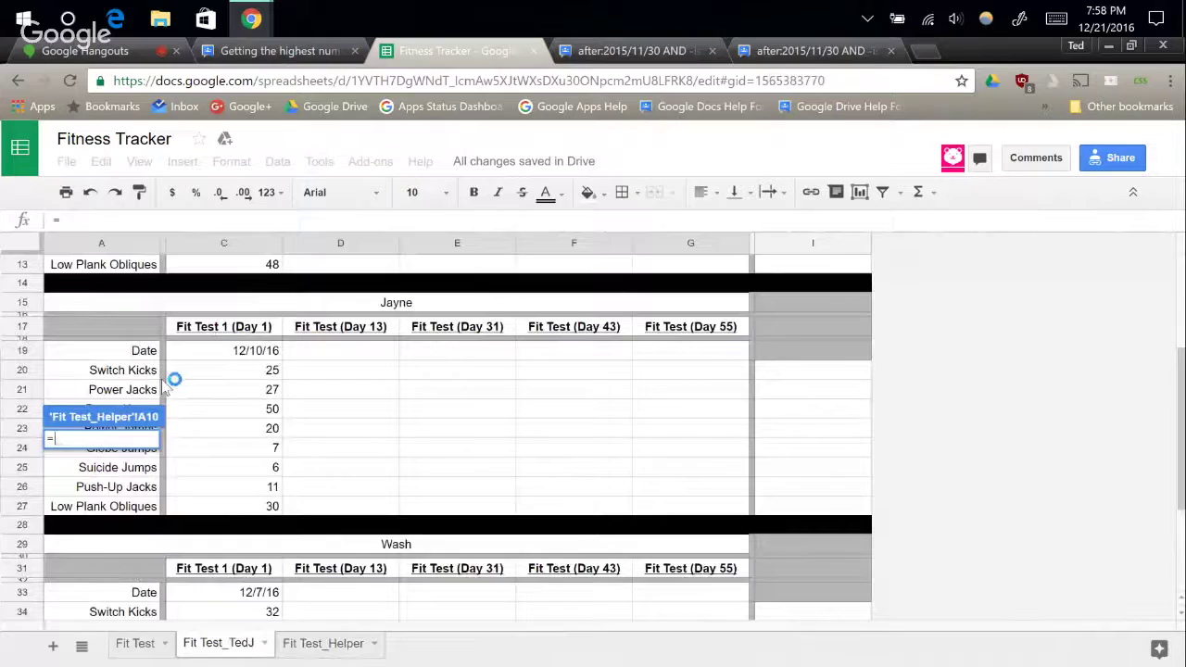
scroll(166, 380, down, 3)
scroll(165, 384, up, 4)
scroll(165, 385, up, 3)
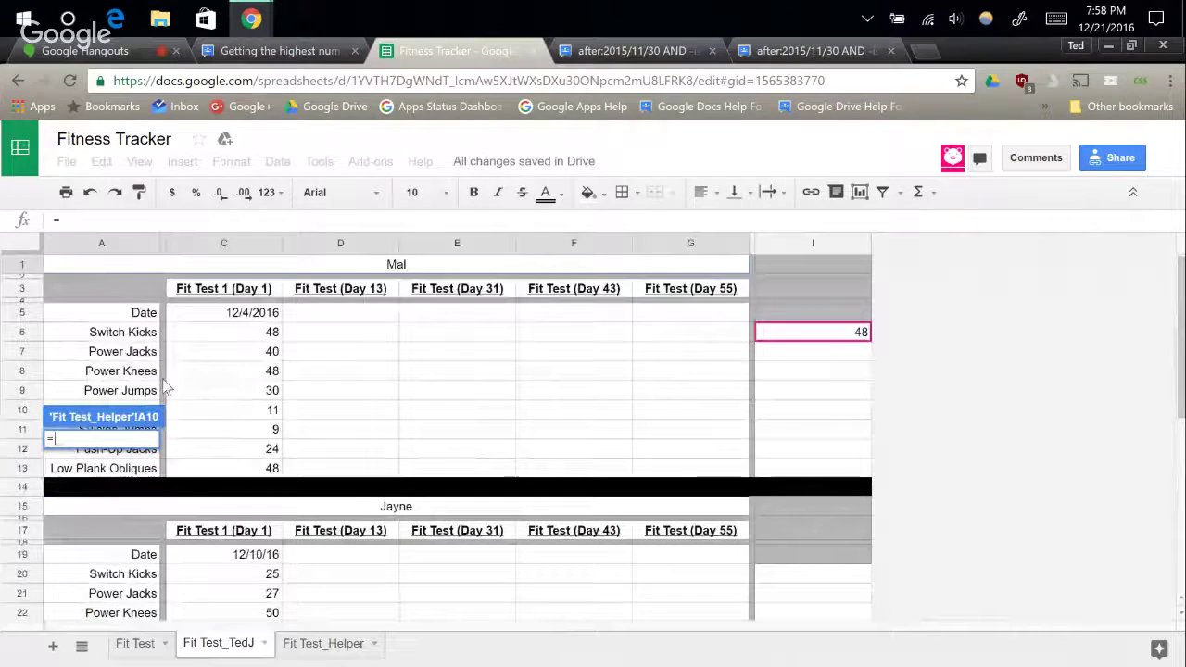
scroll(163, 408, down, 3)
click(144, 471)
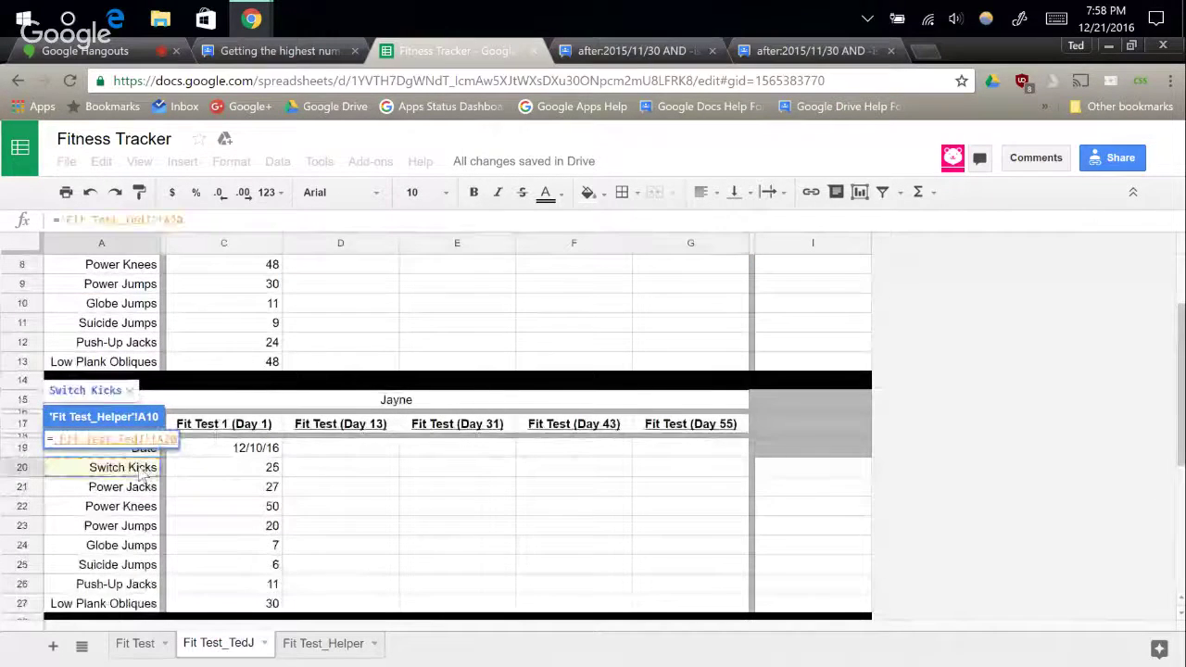
key(Return)
drag(136, 449, 139, 584)
scroll(183, 482, down, 1)
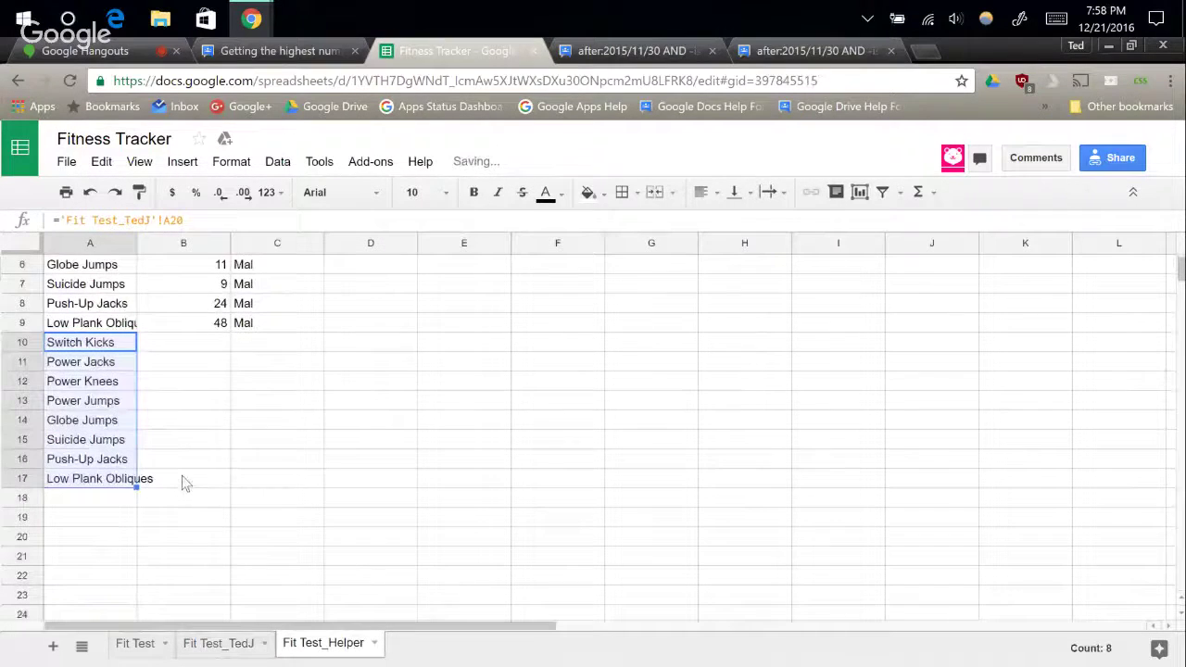
Copy the exercise-name formula from A10 of the helper sheet into B10.
click(153, 366)
click(132, 344)
key(Right)
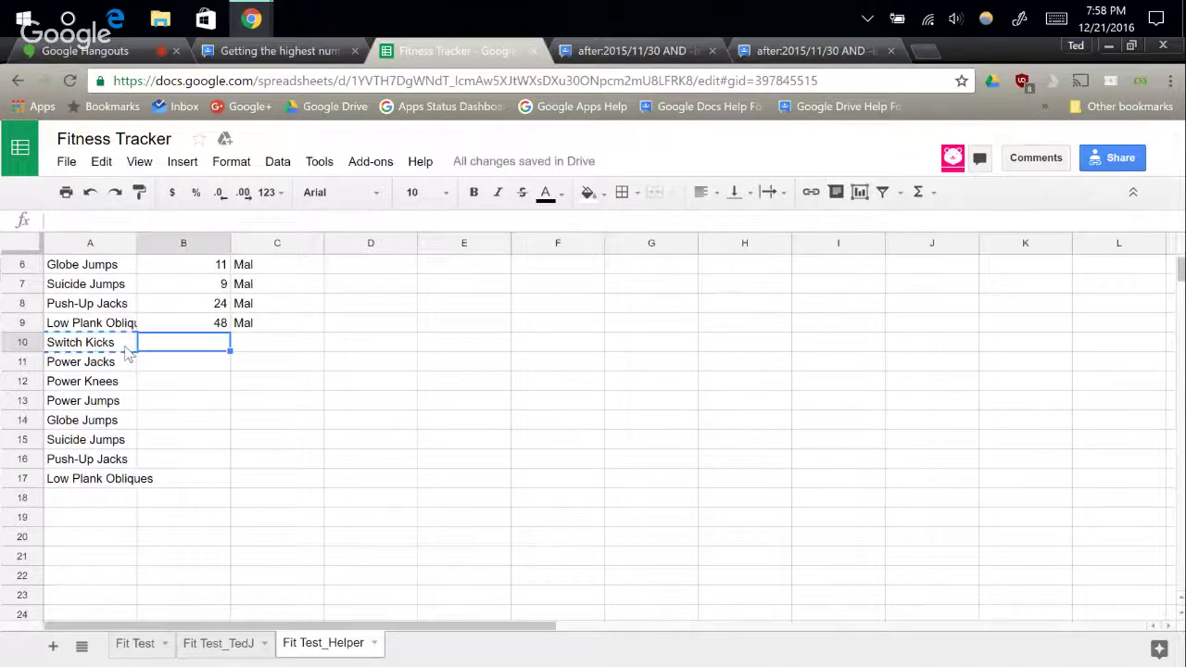
key(Up)
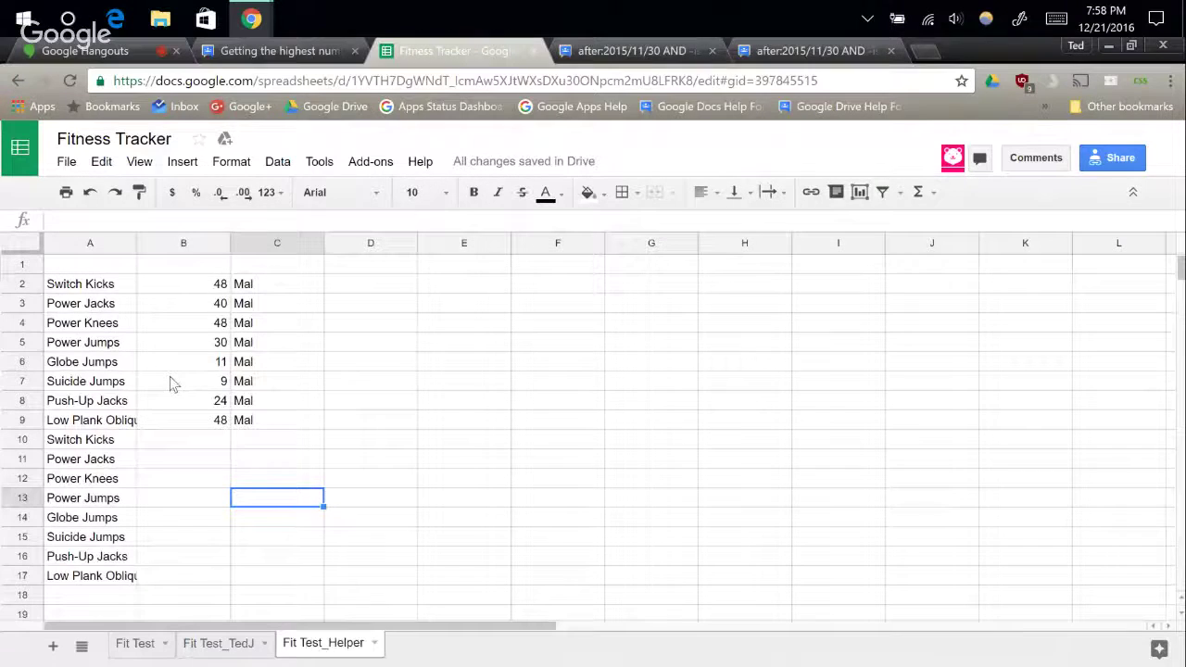
click(197, 289)
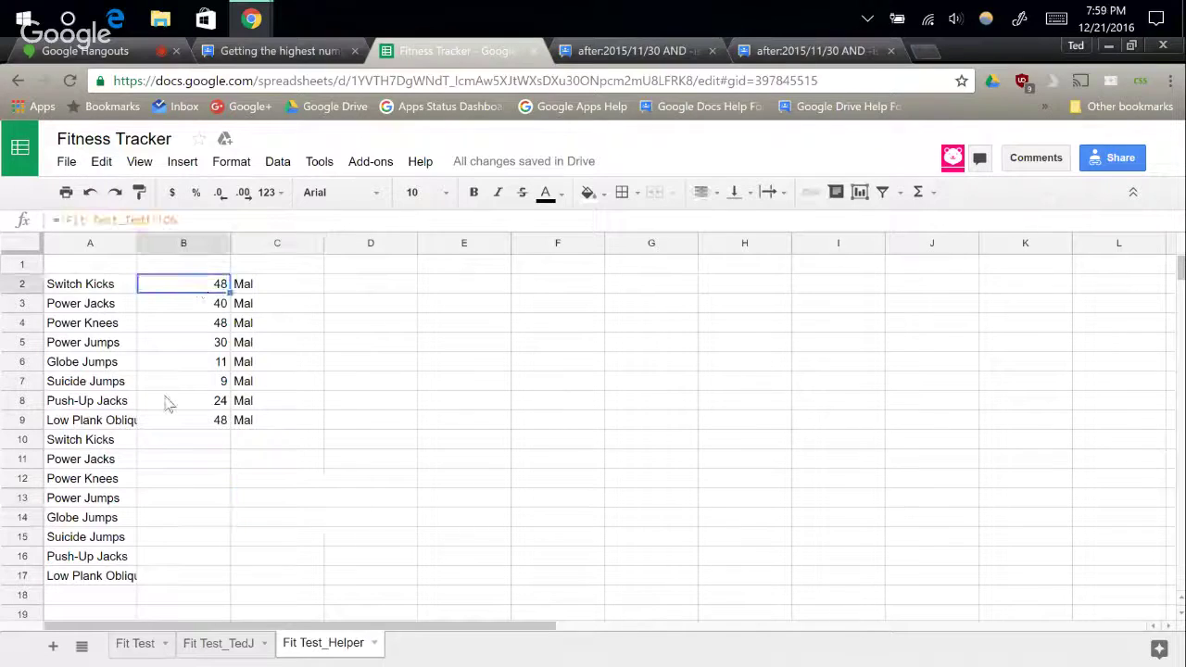
click(165, 441)
click(204, 651)
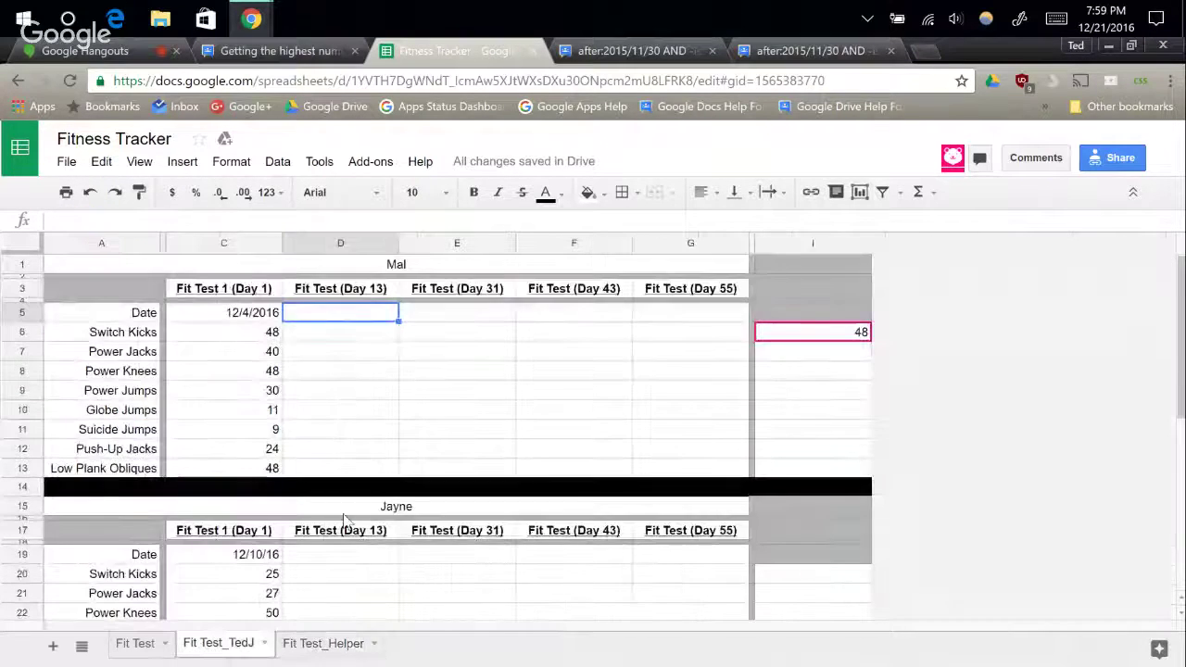
scroll(251, 492, down, 3)
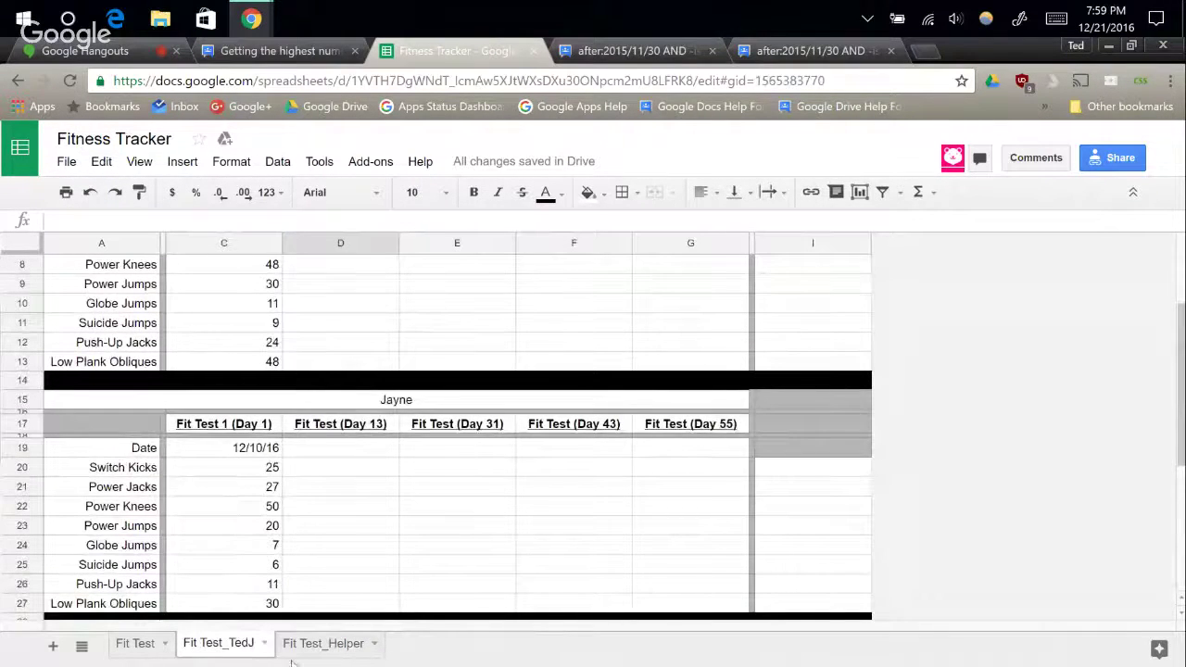
click(313, 643)
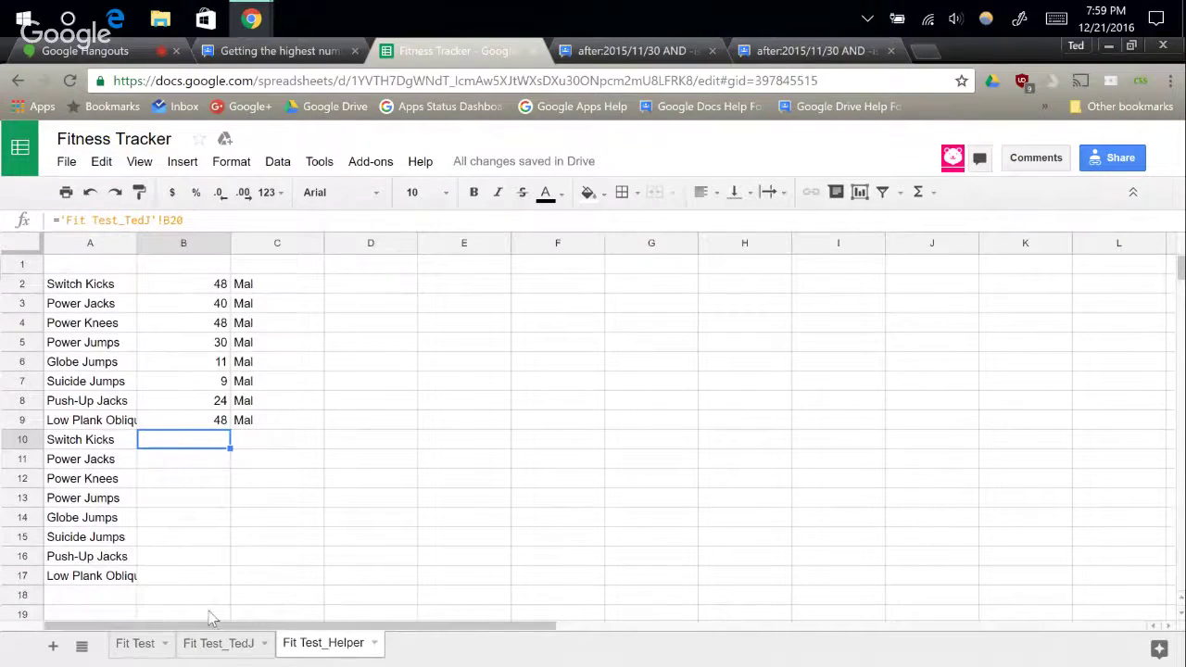
click(218, 642)
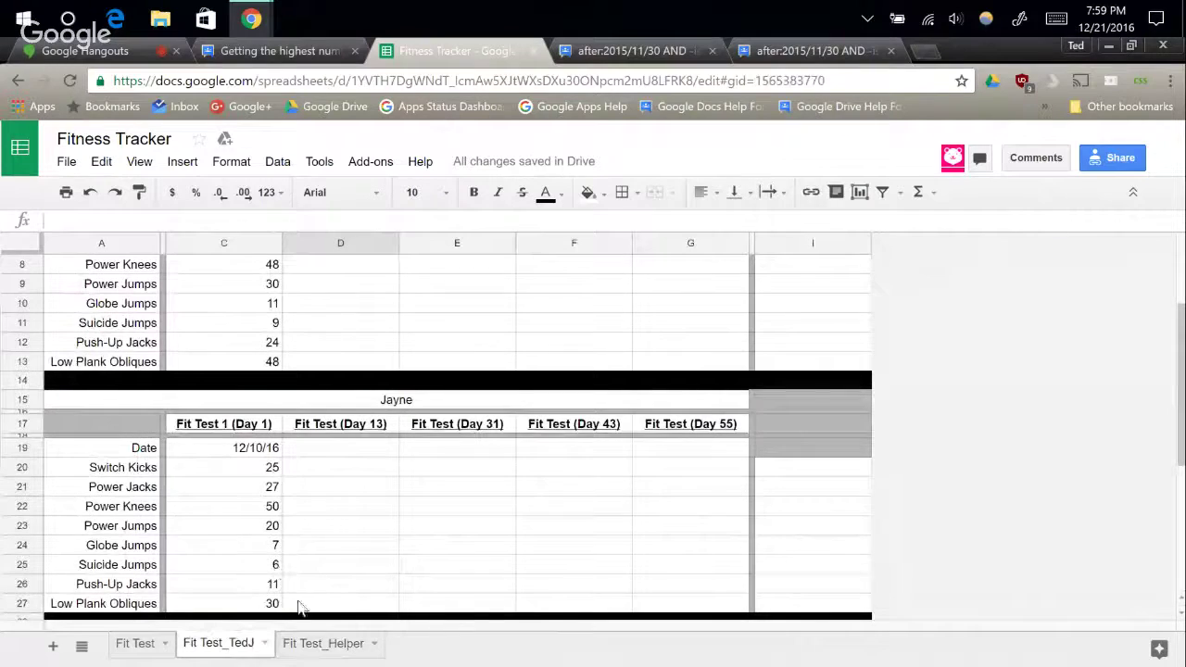
click(294, 643)
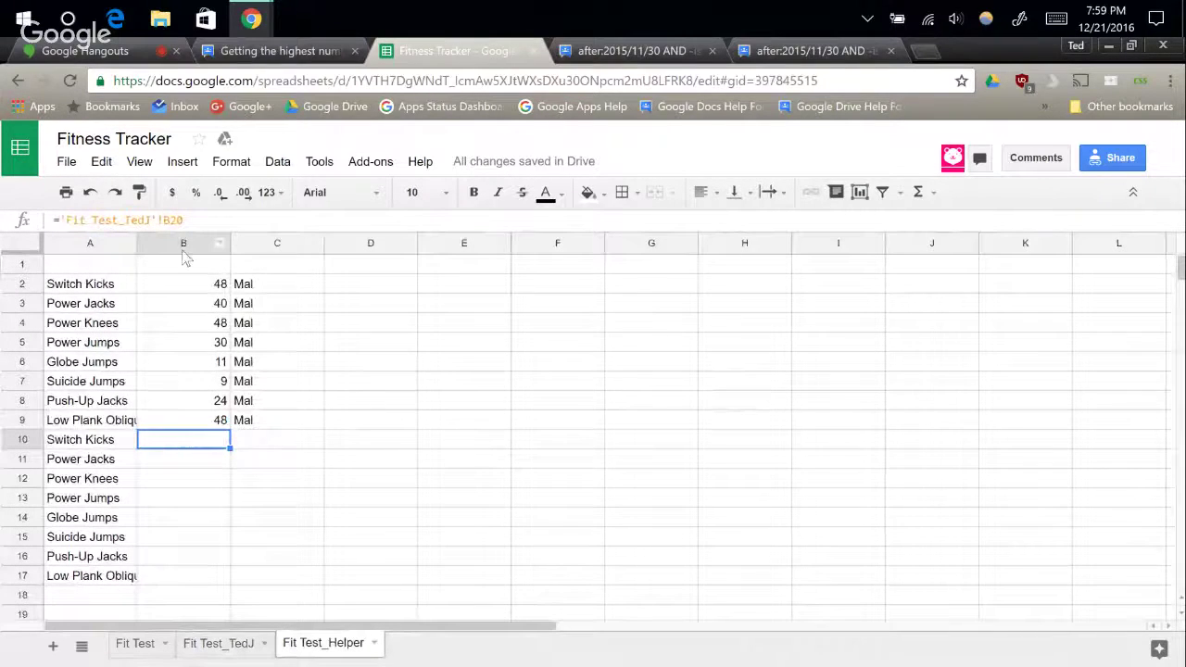
click(173, 223)
key(BackSpace)
text(C)
key(Return)
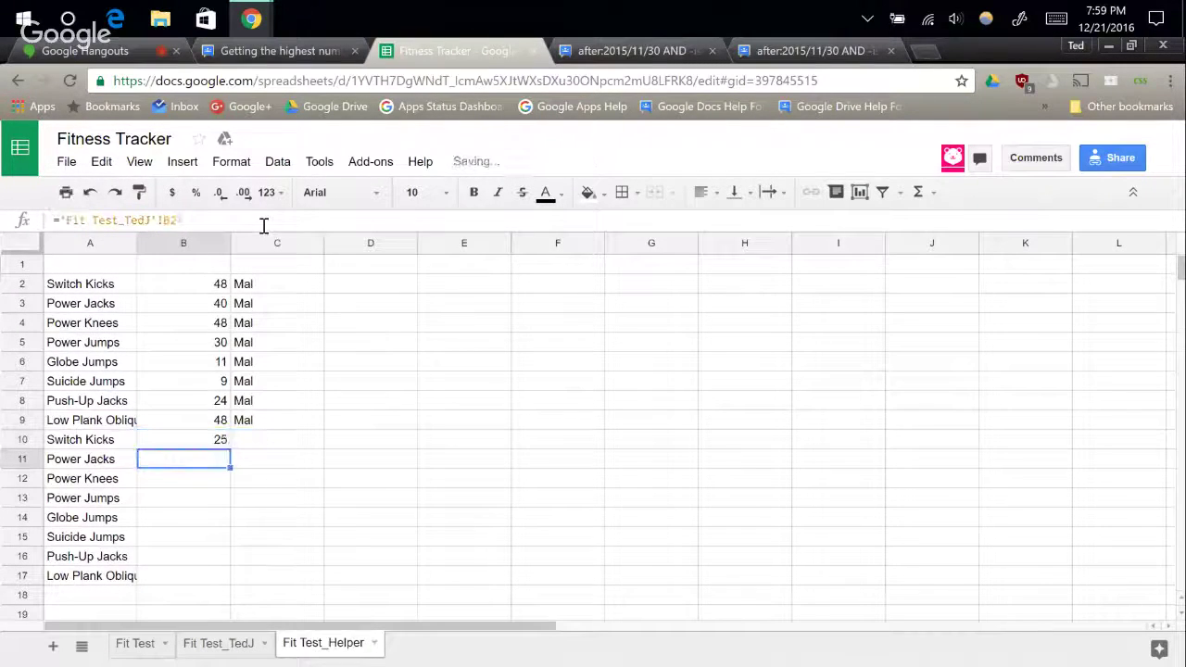
Fill the score formula from B10 down through B17 and check it against the second person's block on Fit Test_TedJ.
click(227, 444)
drag(229, 447, 213, 576)
click(227, 643)
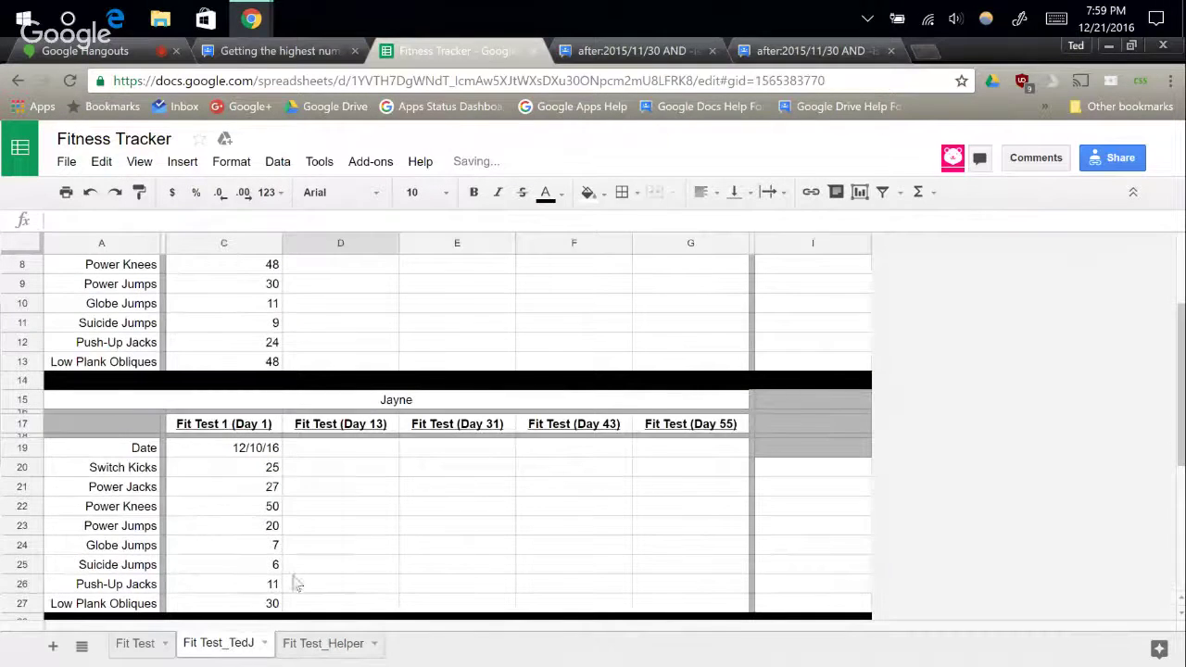
click(300, 644)
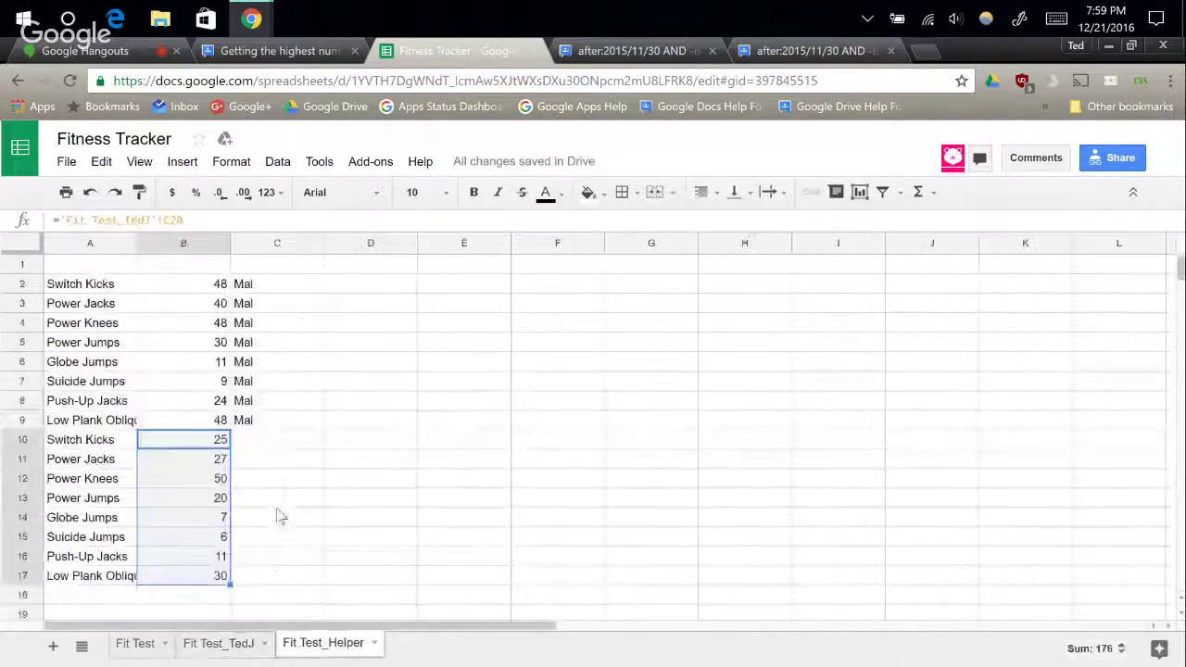
click(264, 444)
text(=)
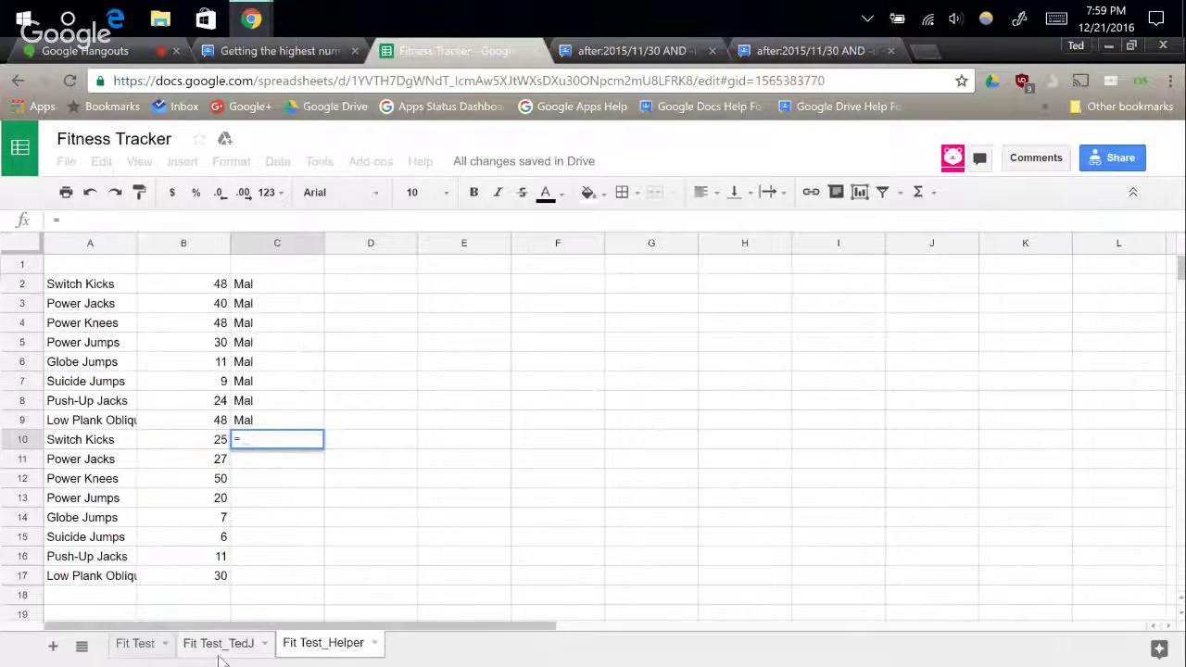
click(221, 643)
click(110, 399)
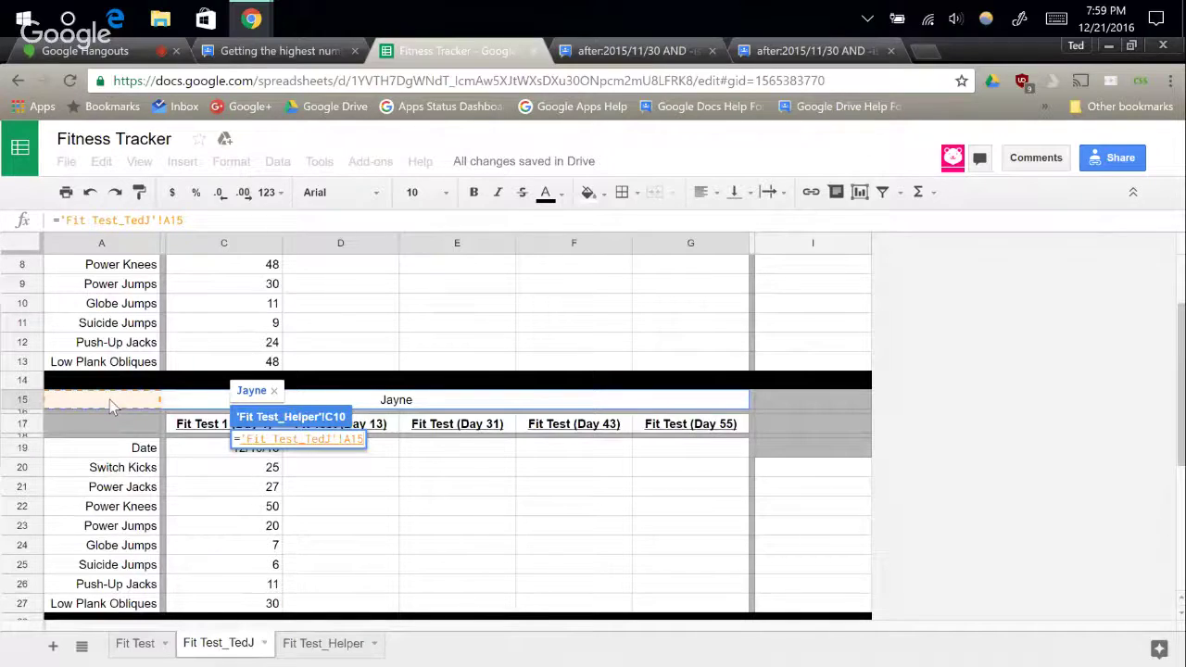
key(F4)
key(Return)
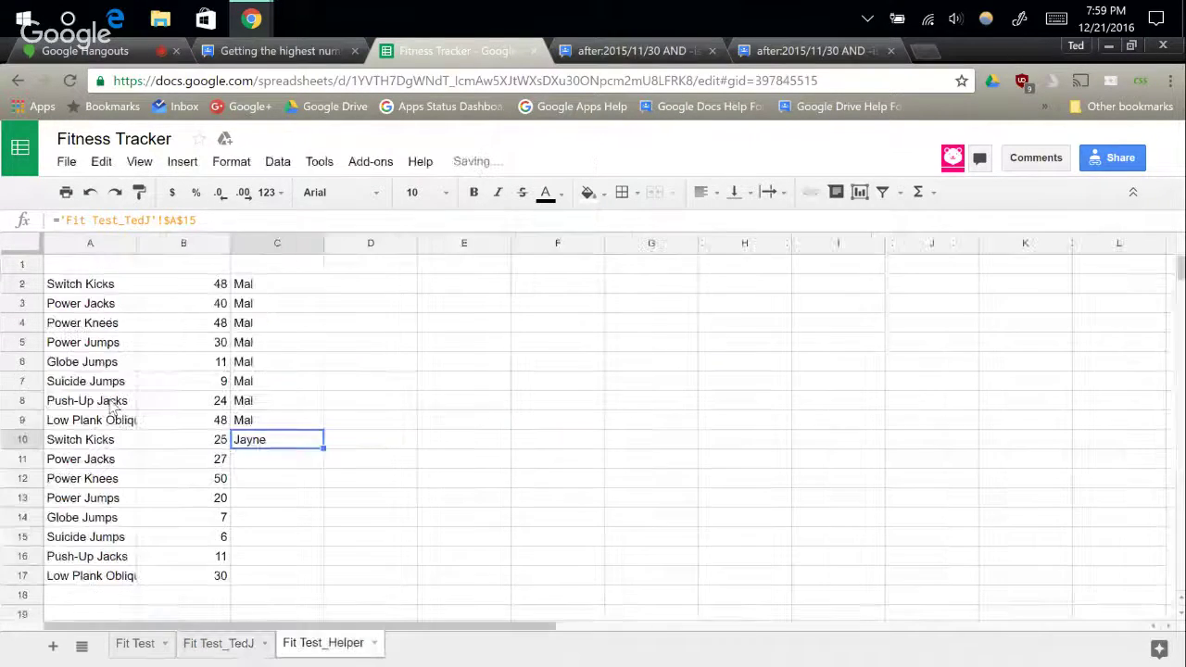
drag(321, 450, 306, 576)
click(292, 445)
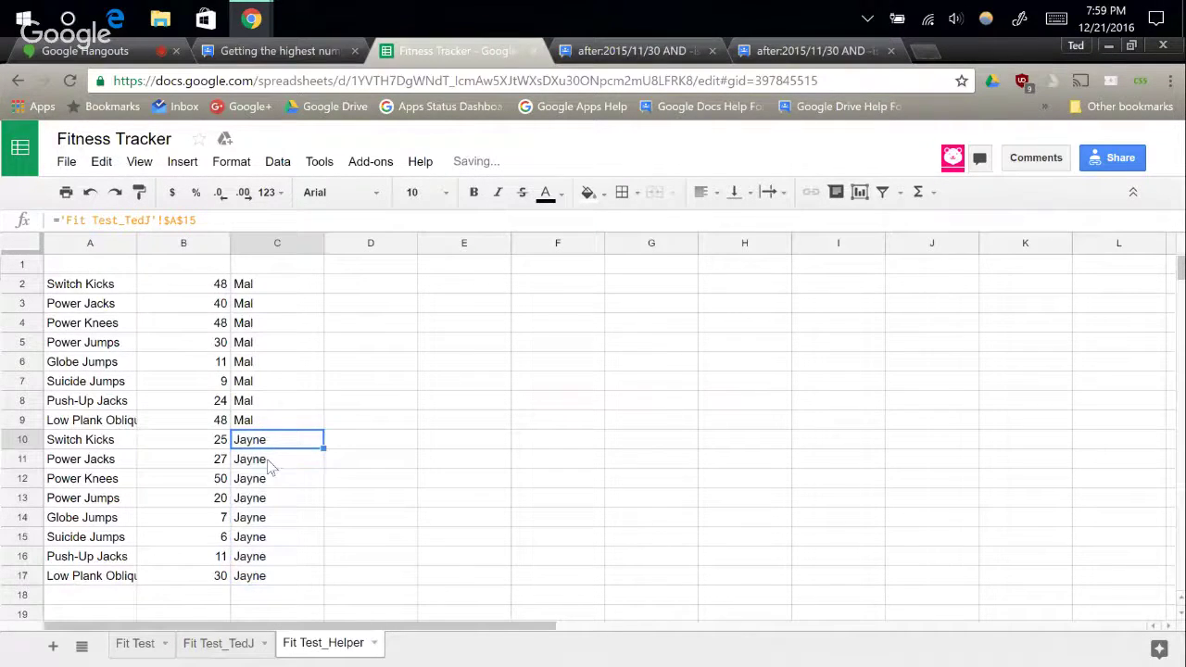
click(269, 460)
click(262, 480)
click(275, 445)
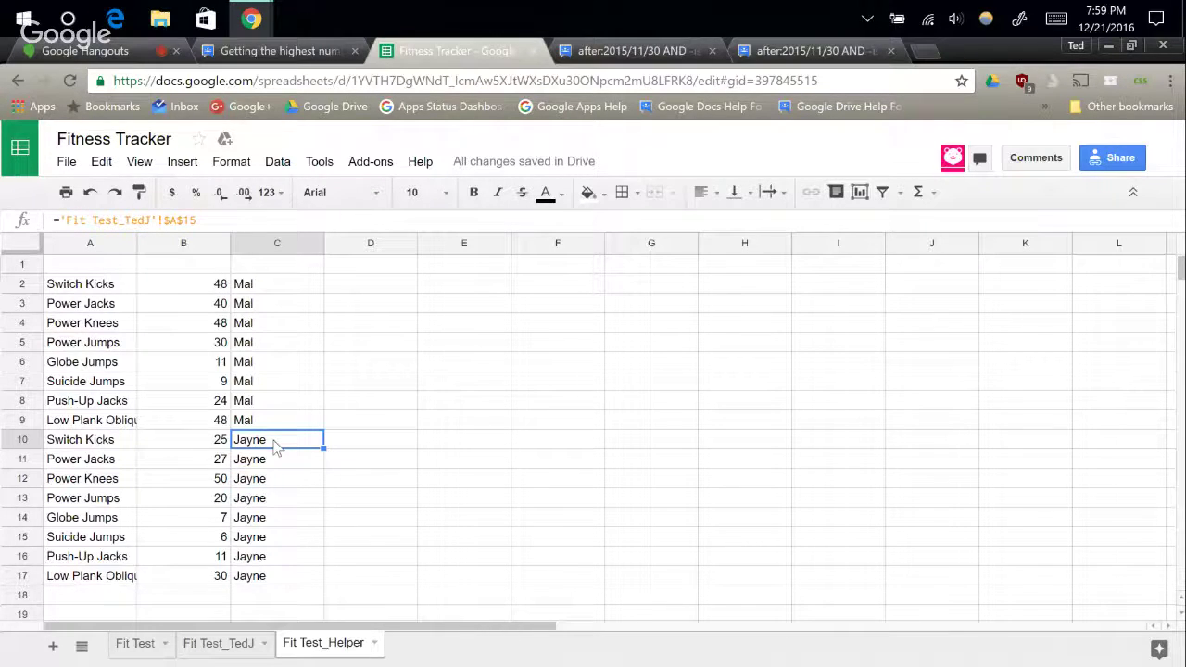
Enter =A2 in D10, fill it down through D13, and inspect how the relative reference shifts in each cell.
click(333, 446)
text(=)
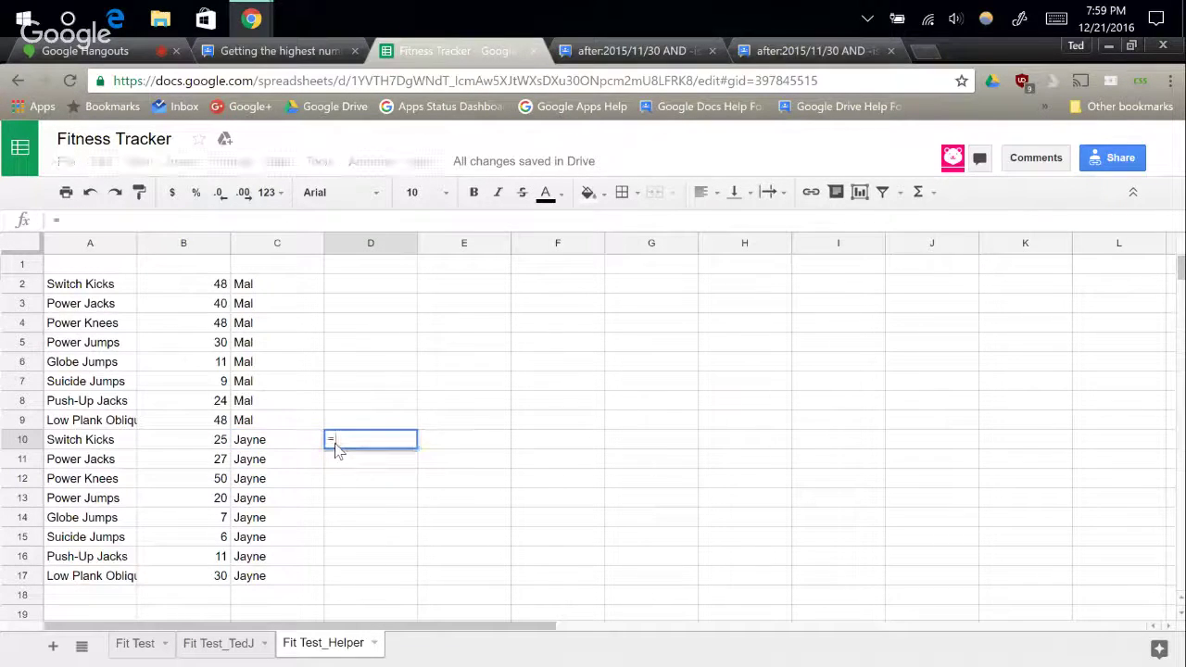
text(A2)
key(Return)
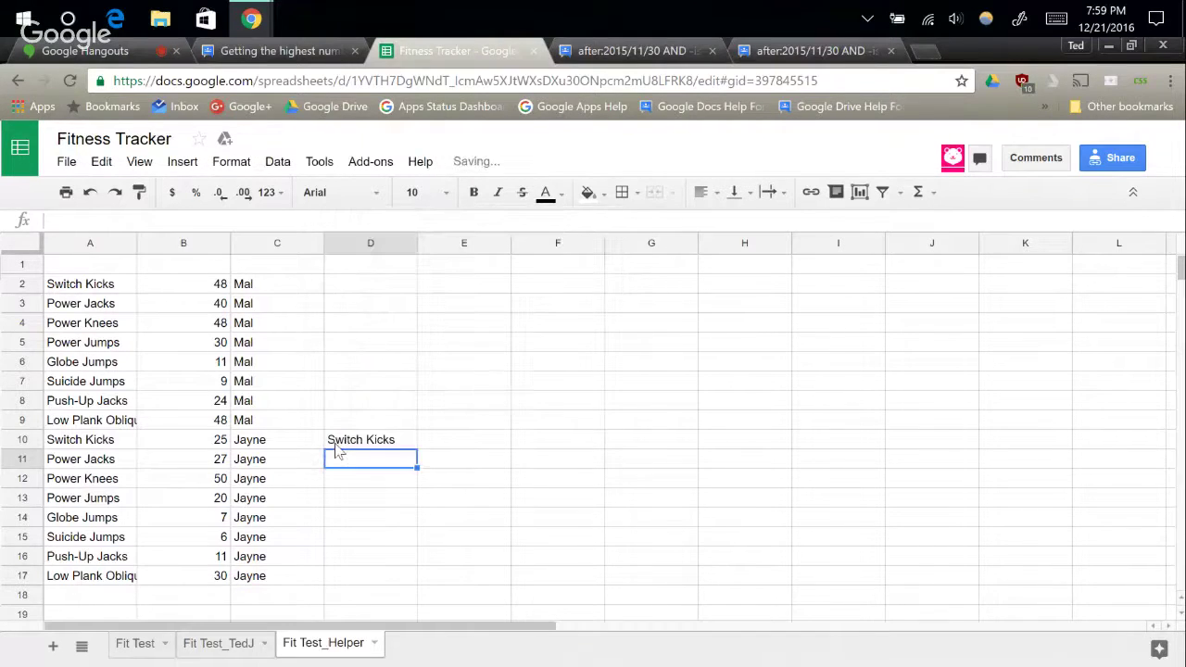
click(333, 447)
drag(417, 449, 410, 505)
click(359, 461)
click(362, 446)
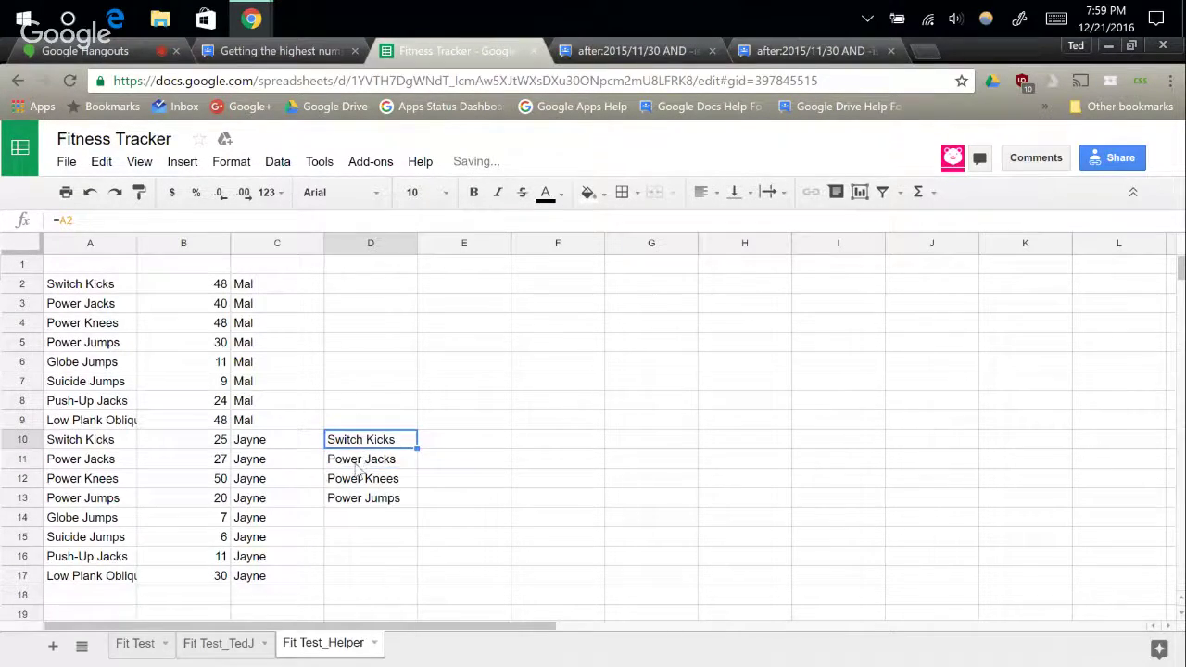
click(358, 463)
click(349, 483)
click(350, 501)
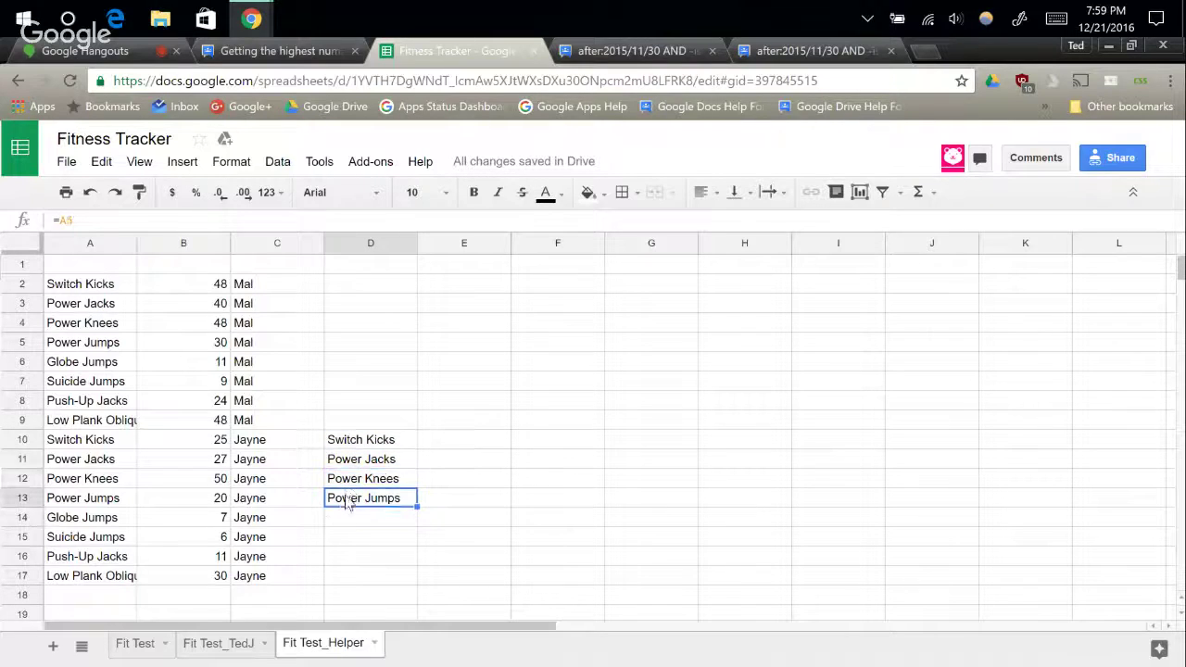
click(351, 446)
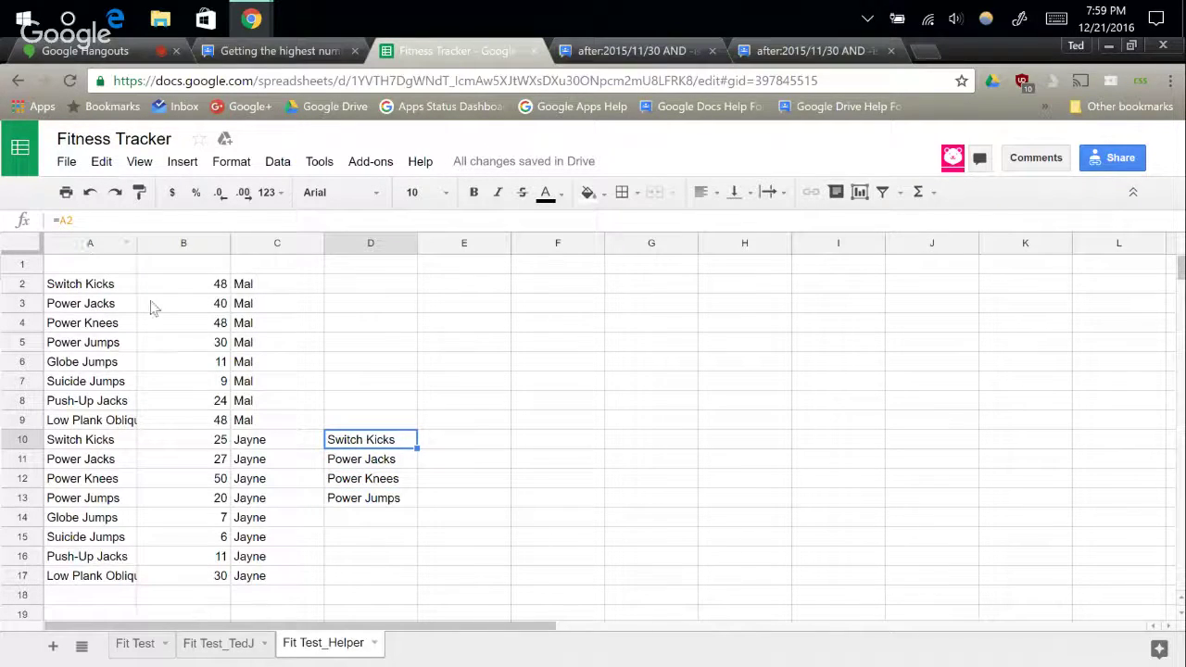
Clear the relative-reference example formulas from D10:D13.
key(Delete)
key(Down)
key(Delete)
key(Down)
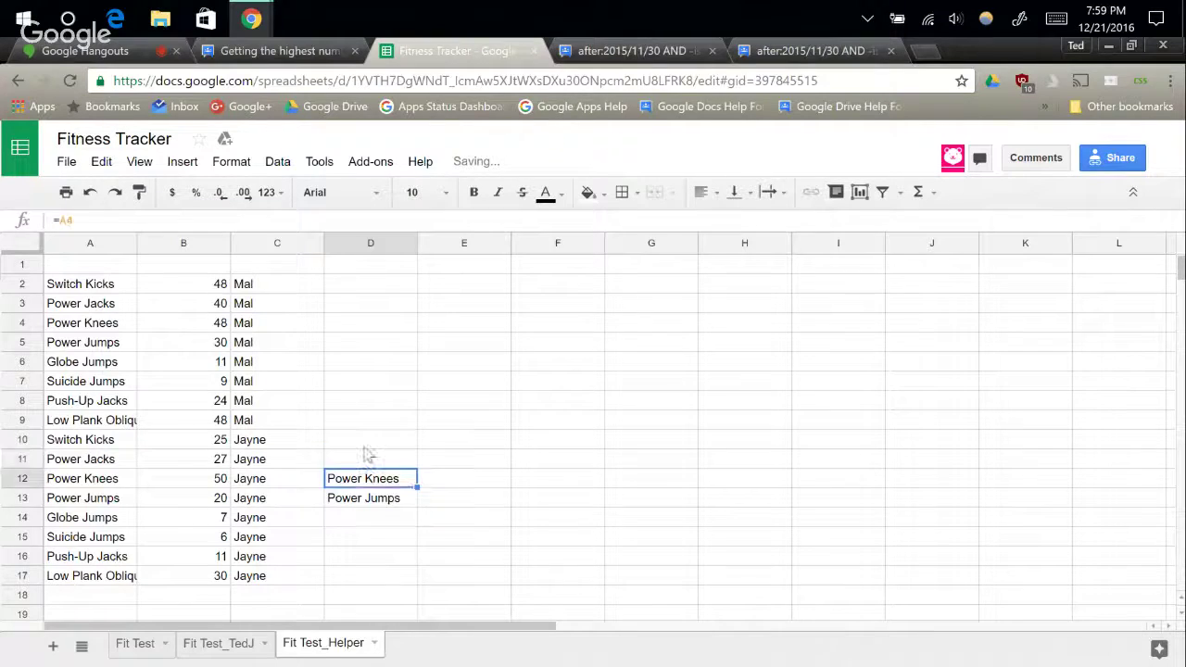
key(Delete)
key(Down)
key(Delete)
Examine the absolute-reference name formulas in C10 and the cells below it.
click(313, 444)
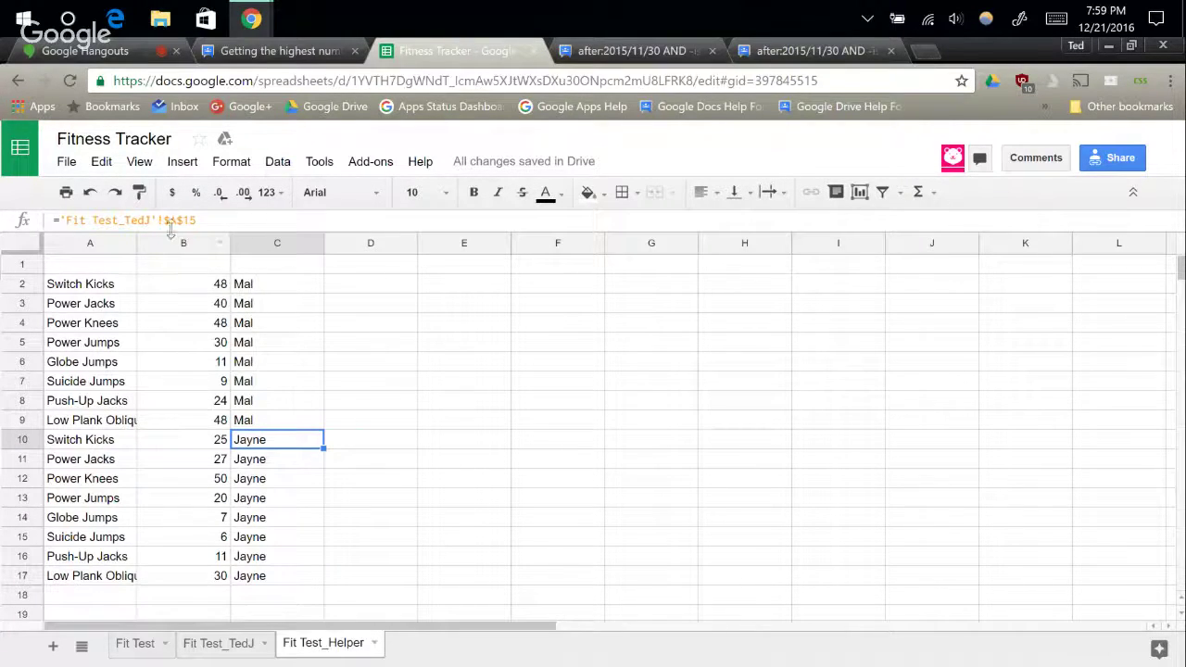
key(Down)
key(Down)
key(Down)
key(Down)
key(Down)
key(Down)
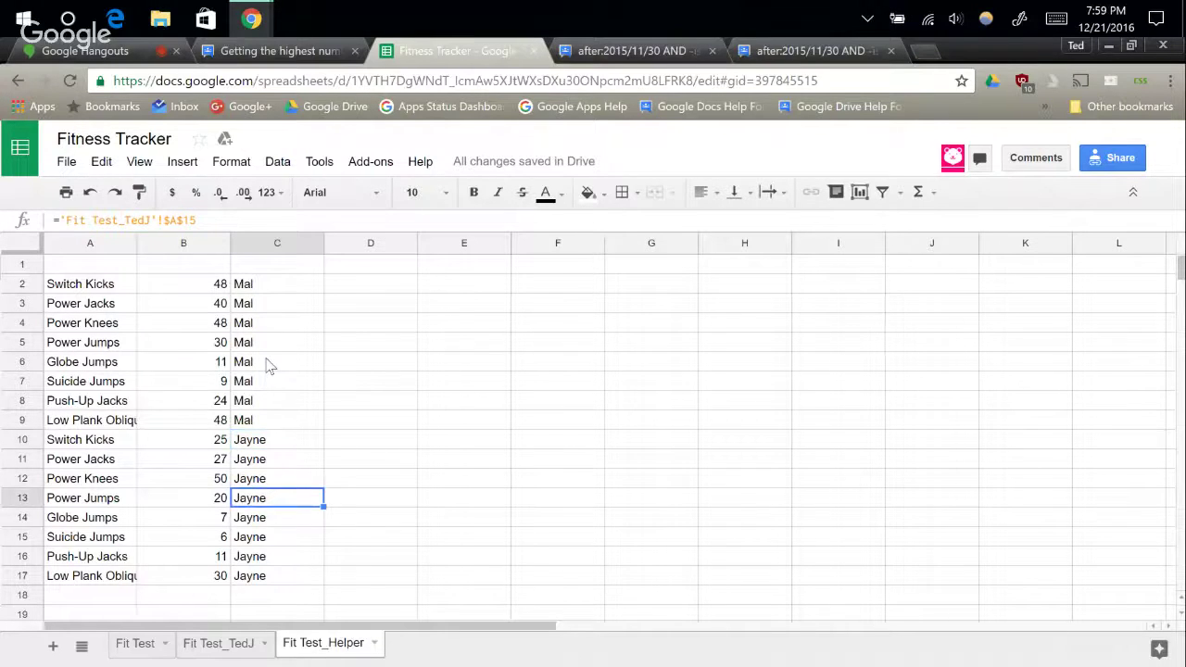
click(218, 642)
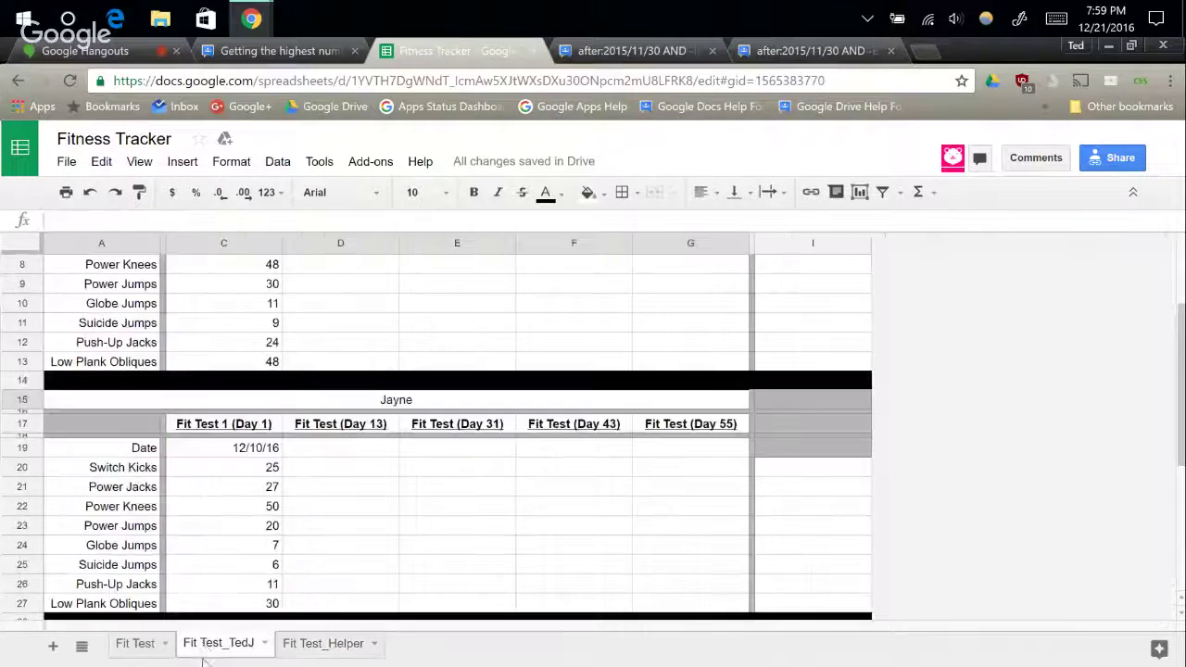
scroll(118, 519, down, 4)
scroll(118, 519, down, 2)
scroll(130, 510, up, 4)
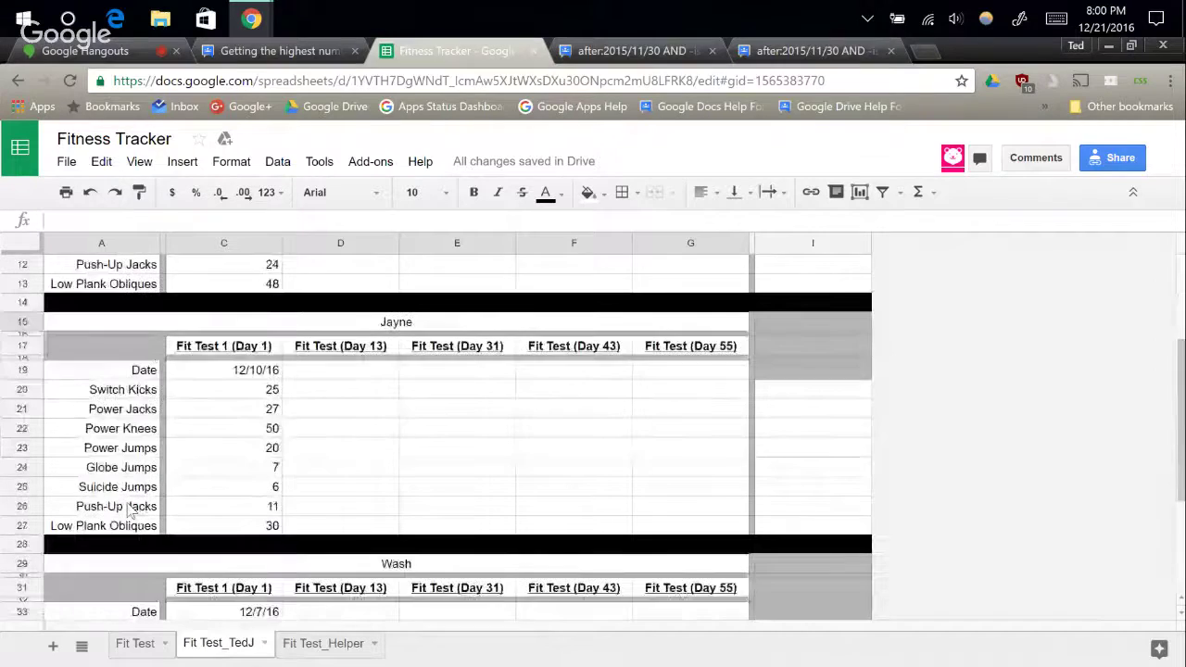
scroll(130, 509, down, 2)
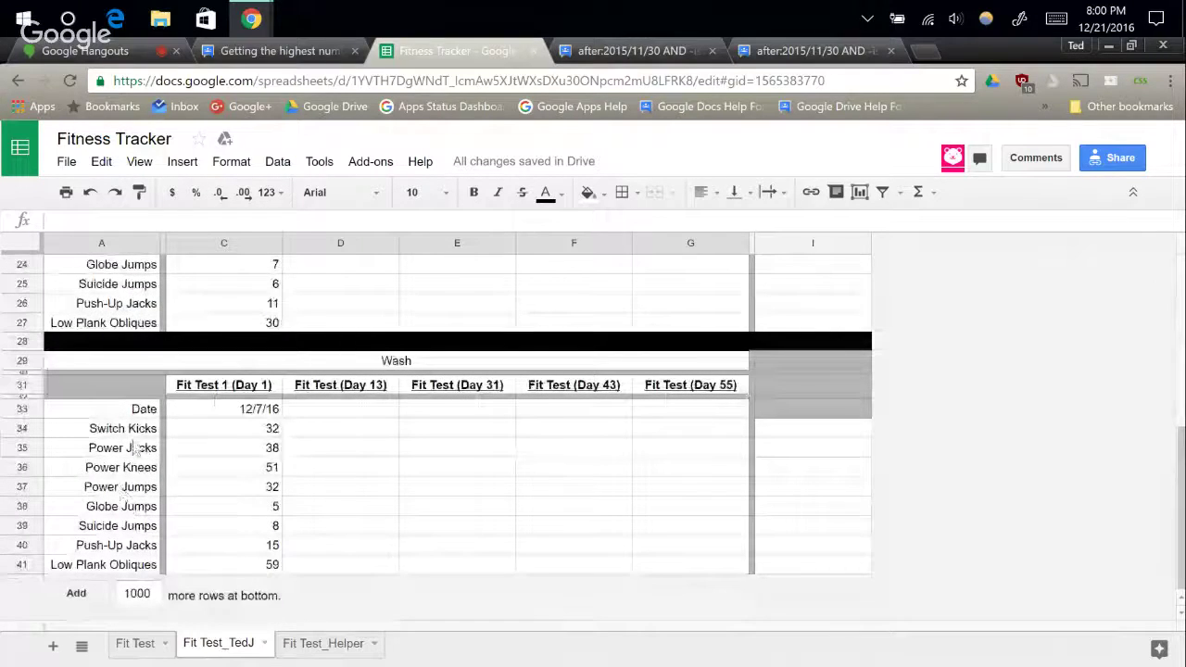
click(320, 643)
scroll(206, 478, down, 1)
click(111, 498)
text(=)
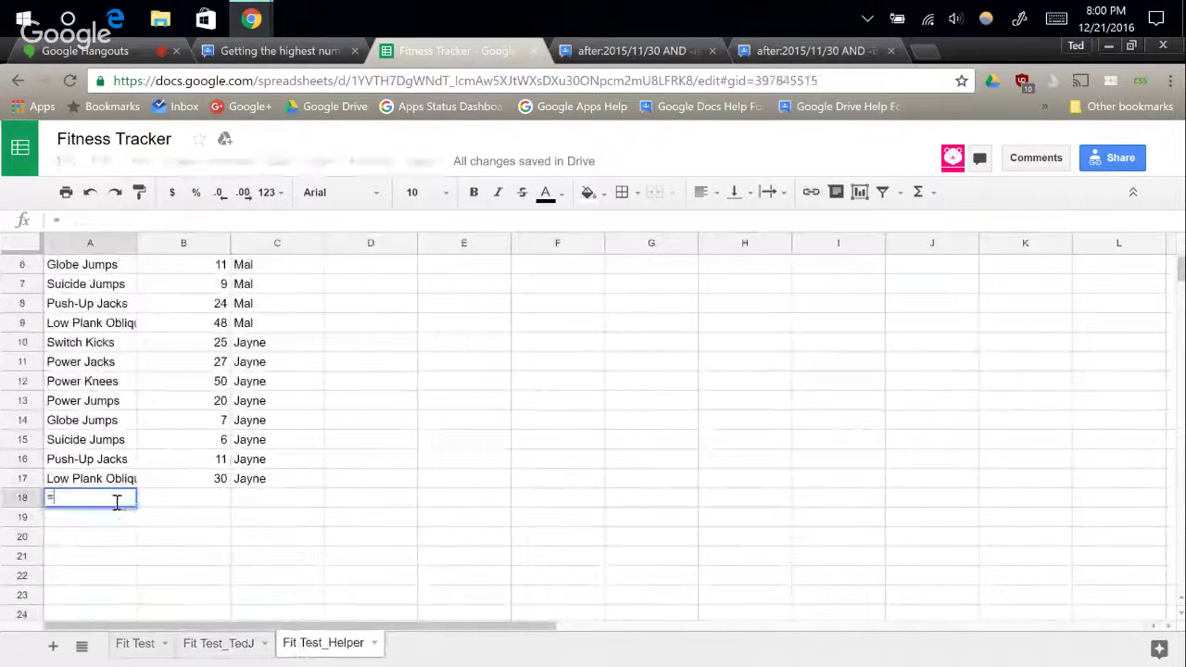
click(221, 643)
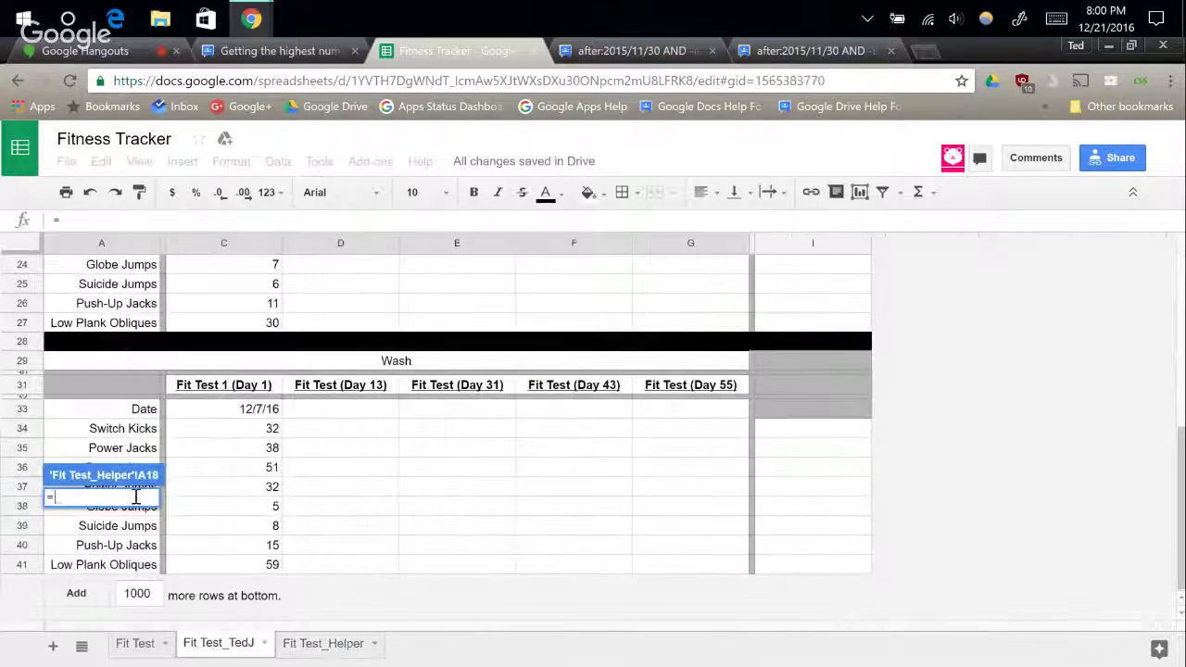
click(125, 428)
key(Return)
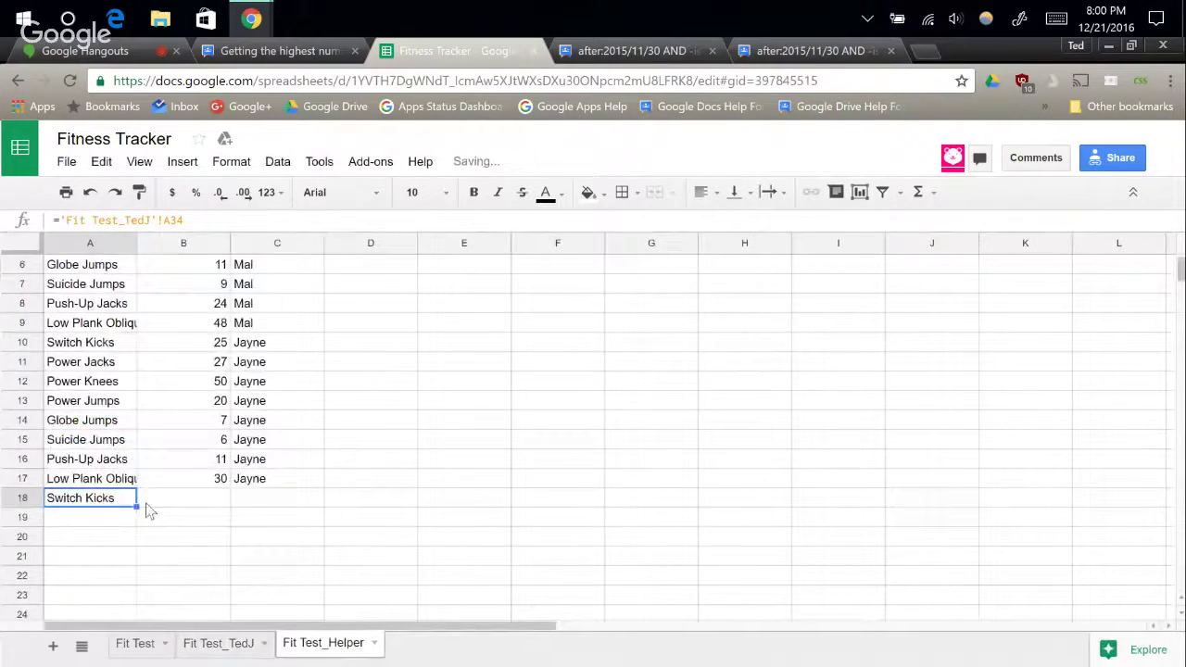
drag(137, 409, 128, 521)
click(187, 408)
text(=)
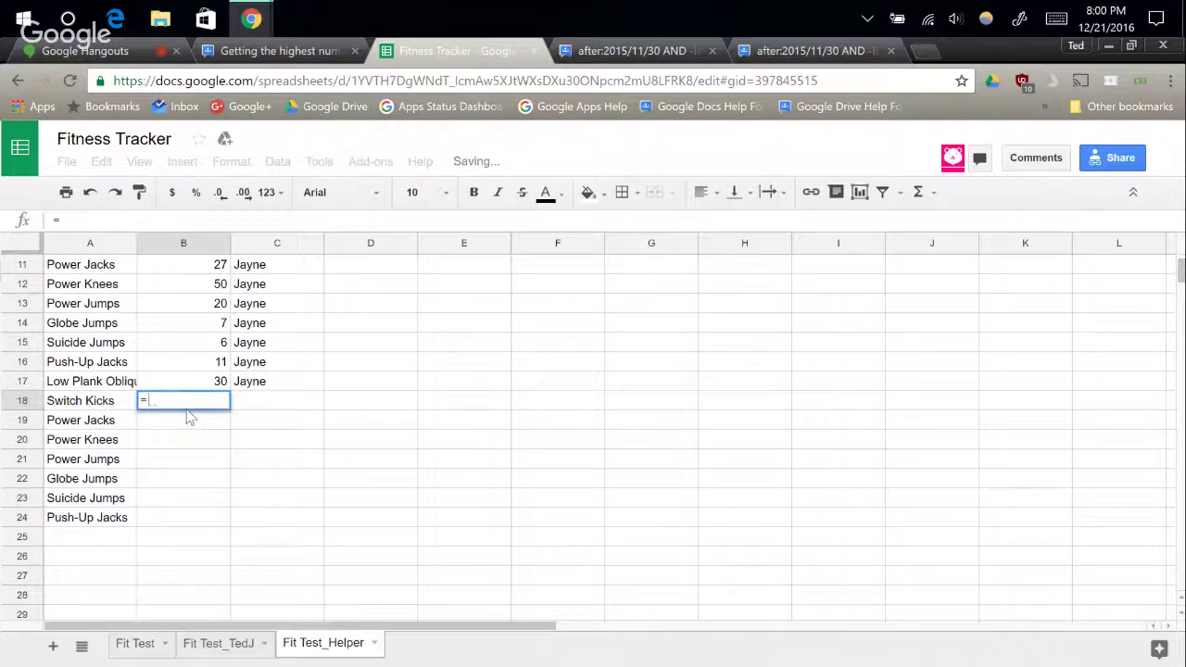
key(Escape)
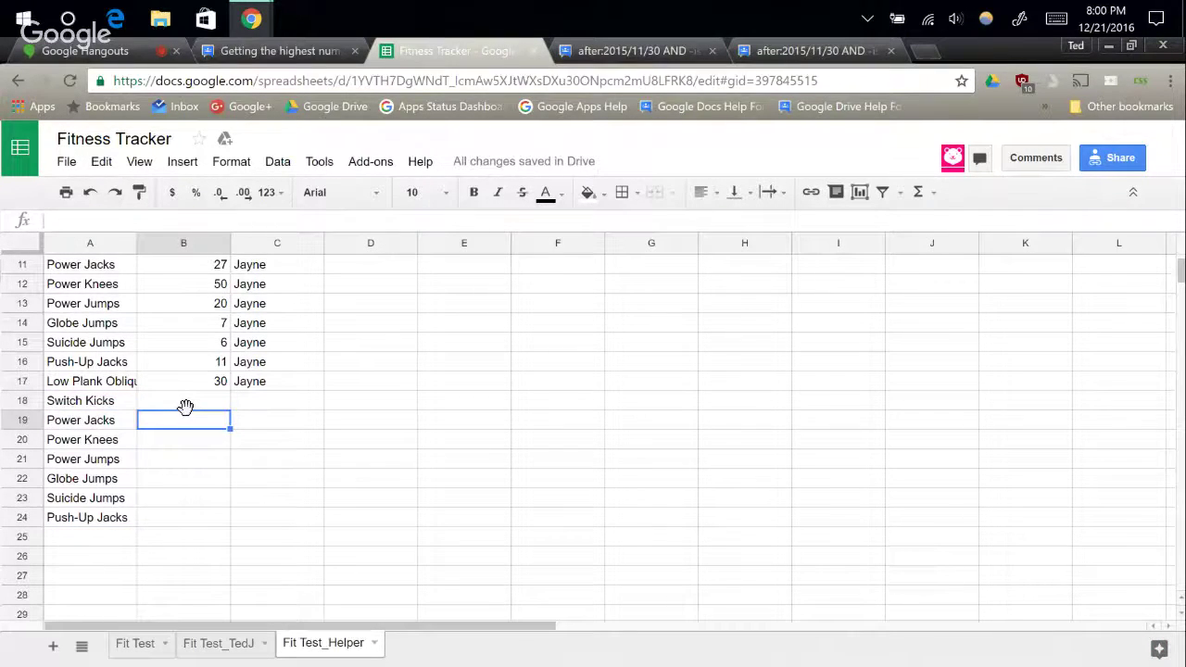
key(Left)
key(ctrl+c)
key(Right)
key(ctrl+v)
key(Down)
key(Up)
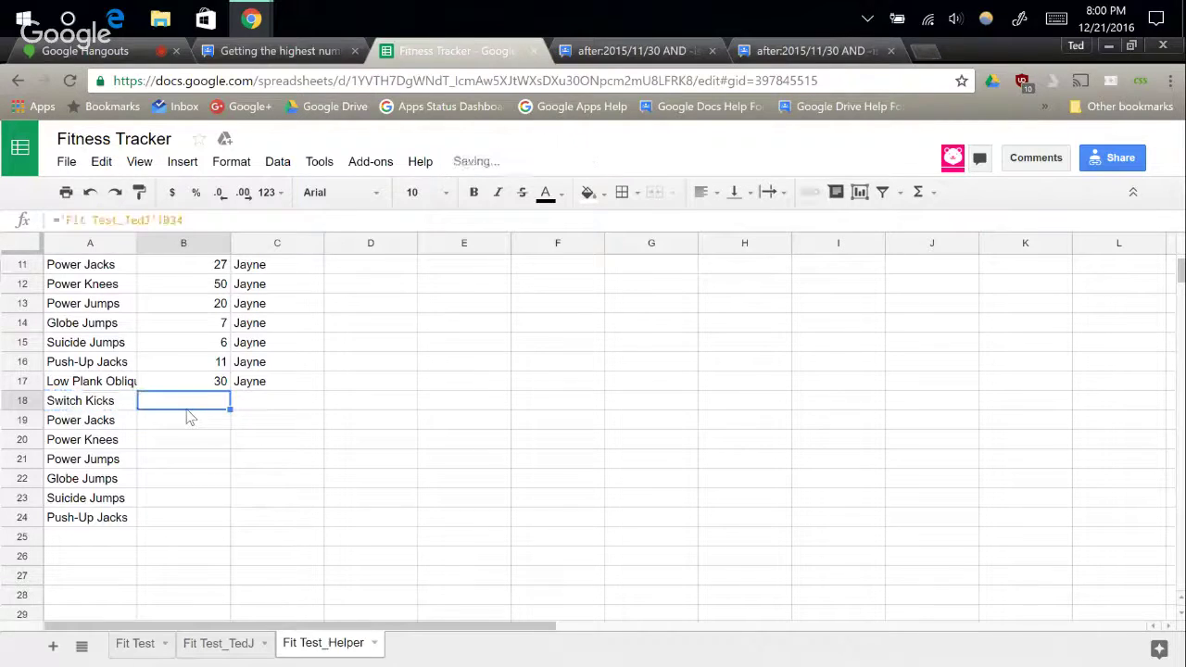
click(173, 222)
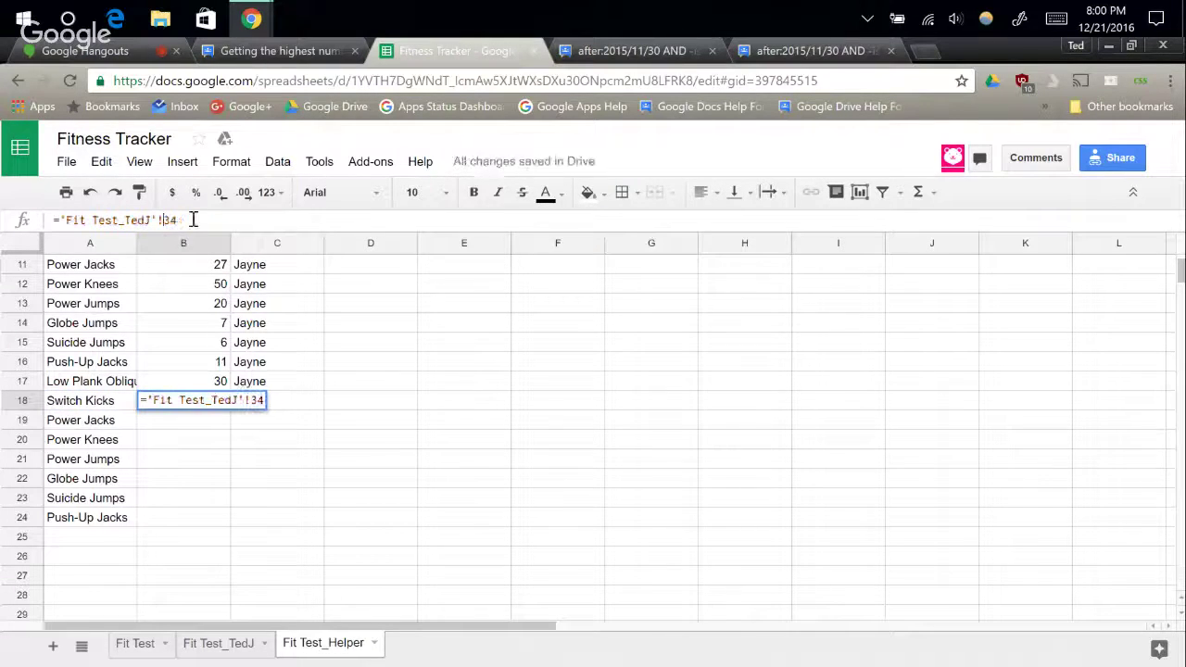
key(Return)
key(Up)
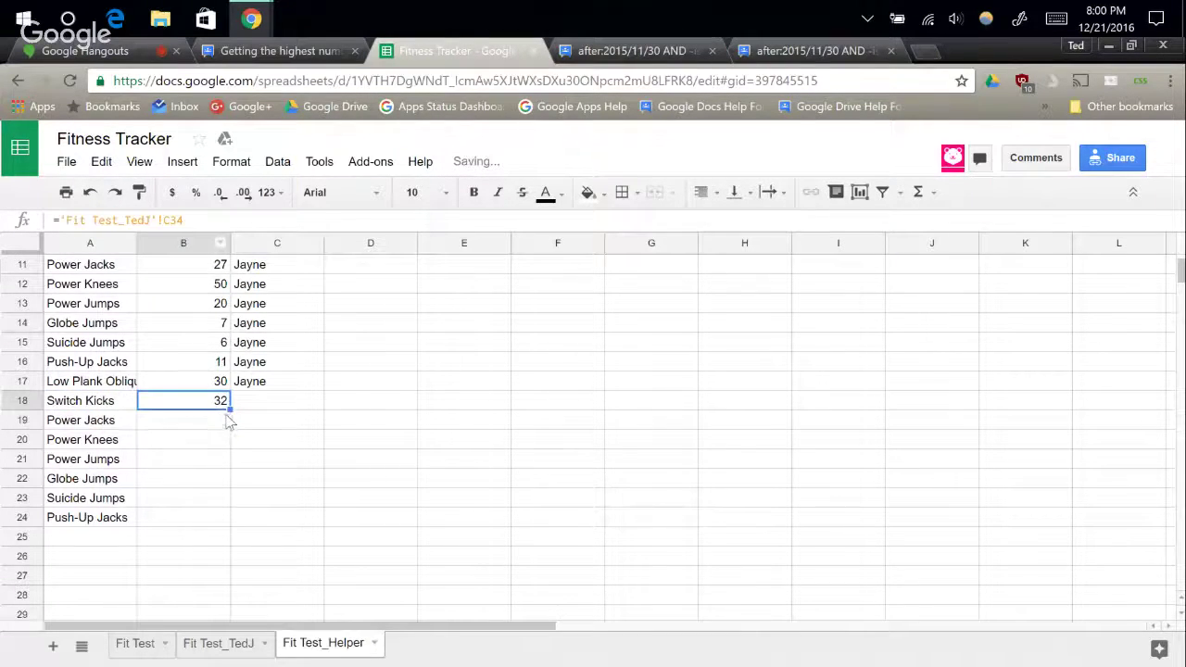
Fill the third person's scores from B18 down through B24 and extend the exercise and score formulas of row 24 into row 25.
drag(229, 411, 218, 520)
scroll(249, 491, down, 1)
click(166, 460)
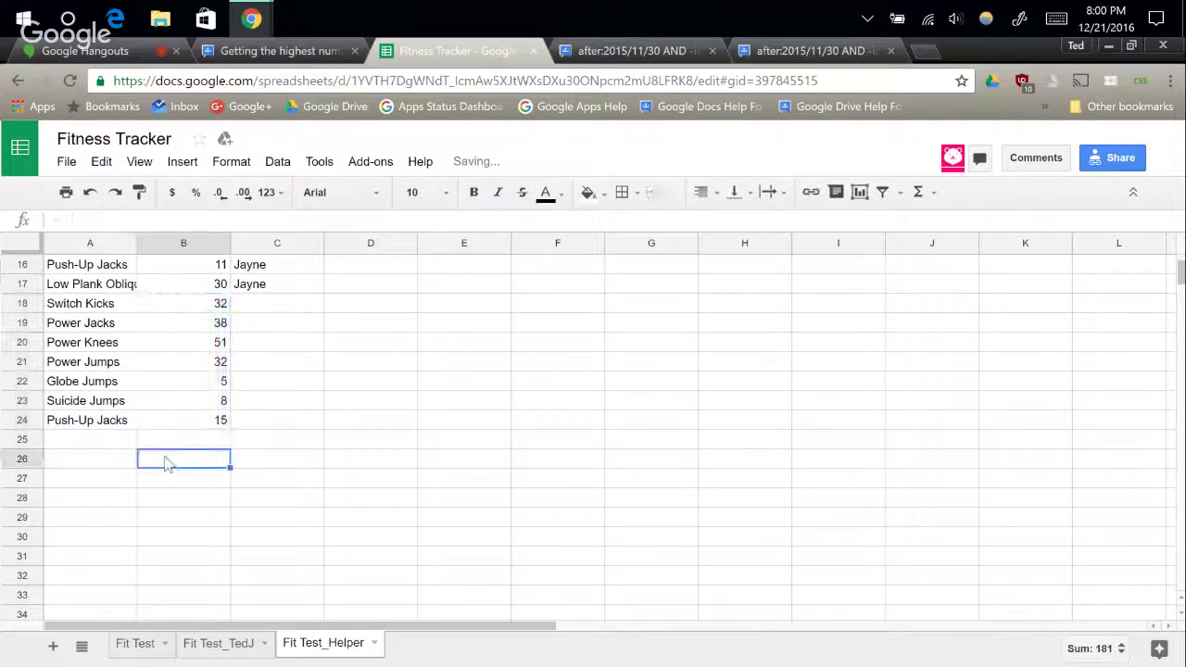
drag(115, 424, 220, 447)
click(293, 404)
click(275, 304)
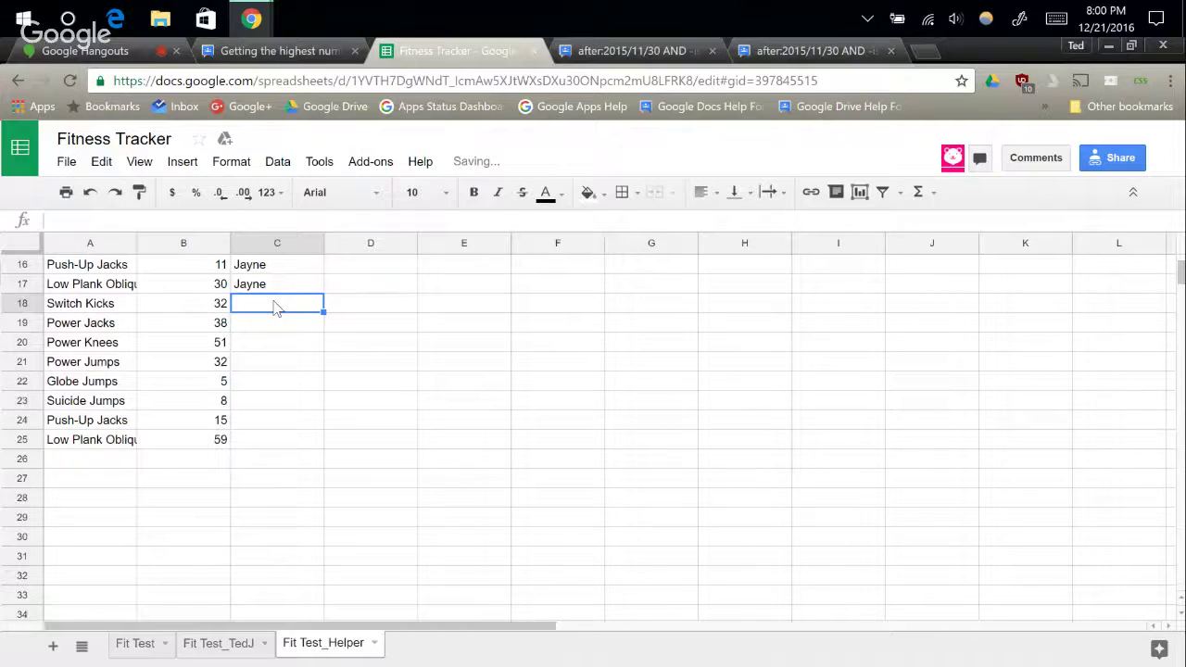
text(=)
click(220, 644)
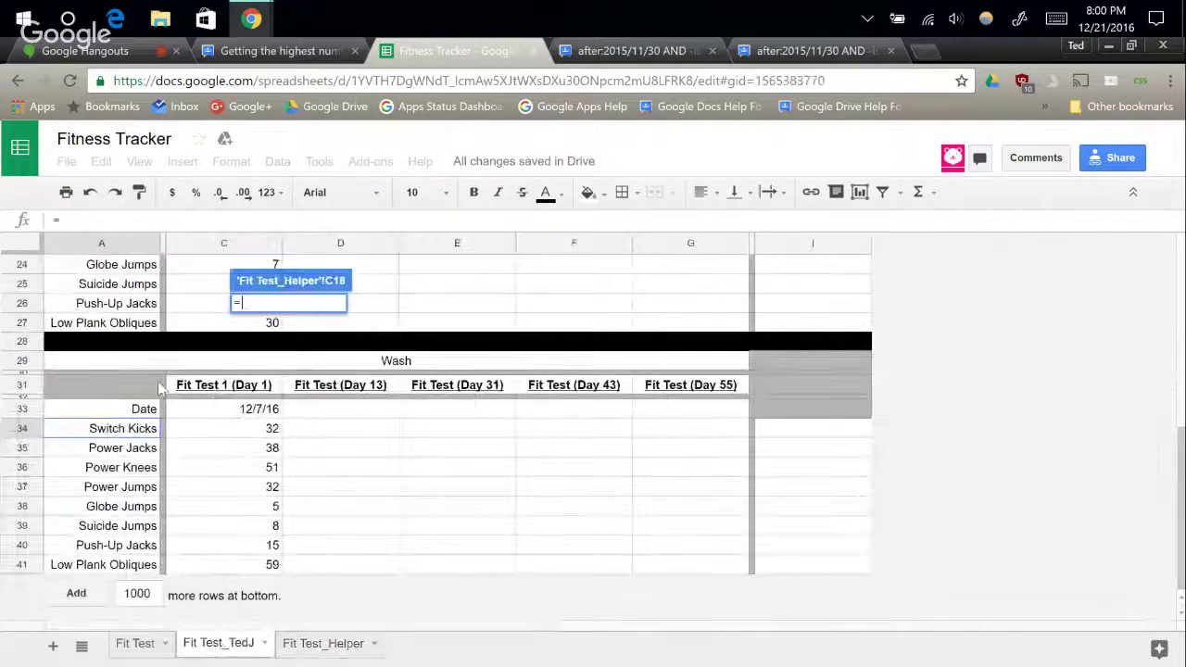
click(118, 362)
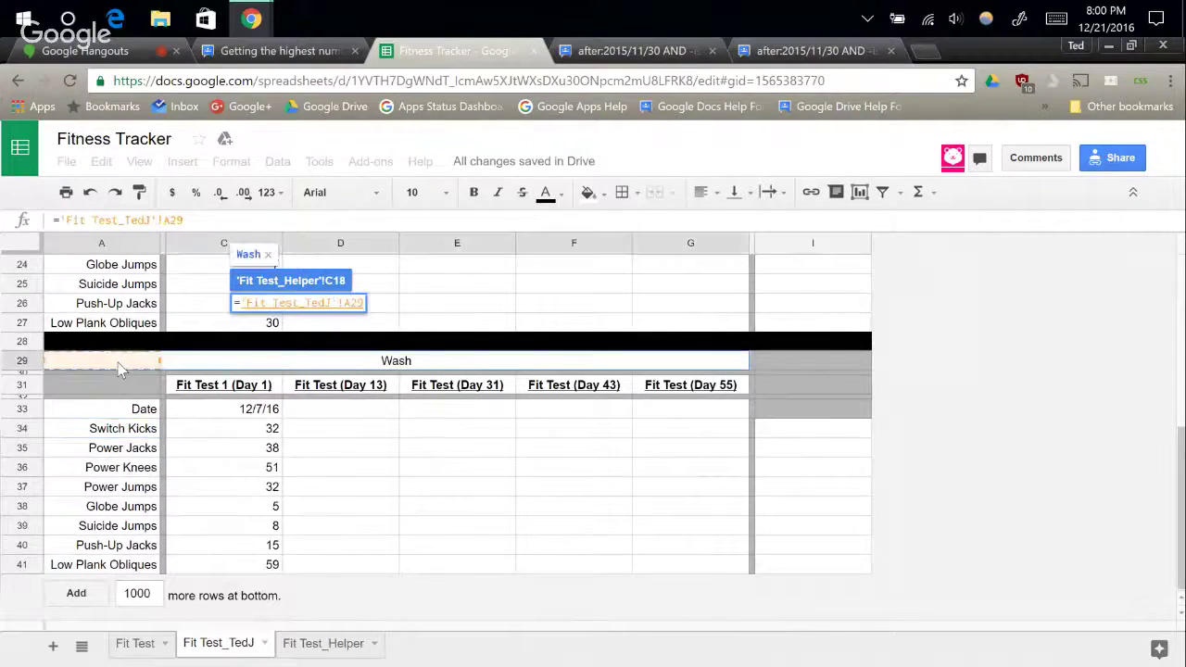
key(F4)
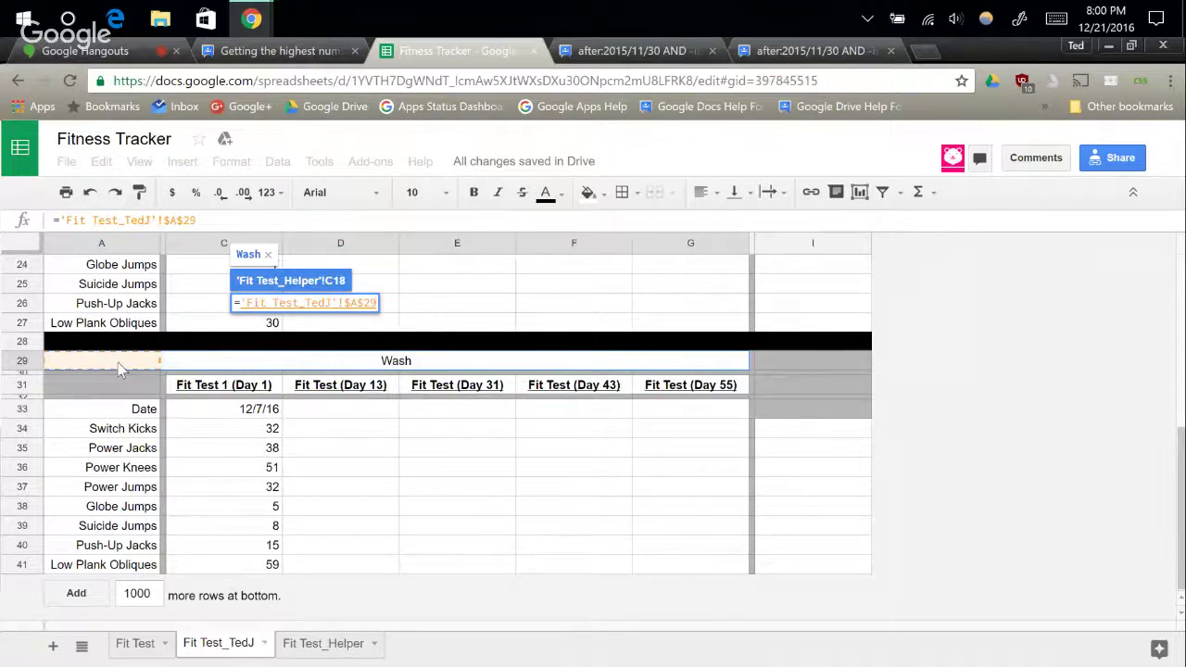
key(Return)
click(315, 309)
drag(324, 313, 306, 441)
Start a QUERY formula in E2 with A2:C25 as its data range.
scroll(366, 421, up, 5)
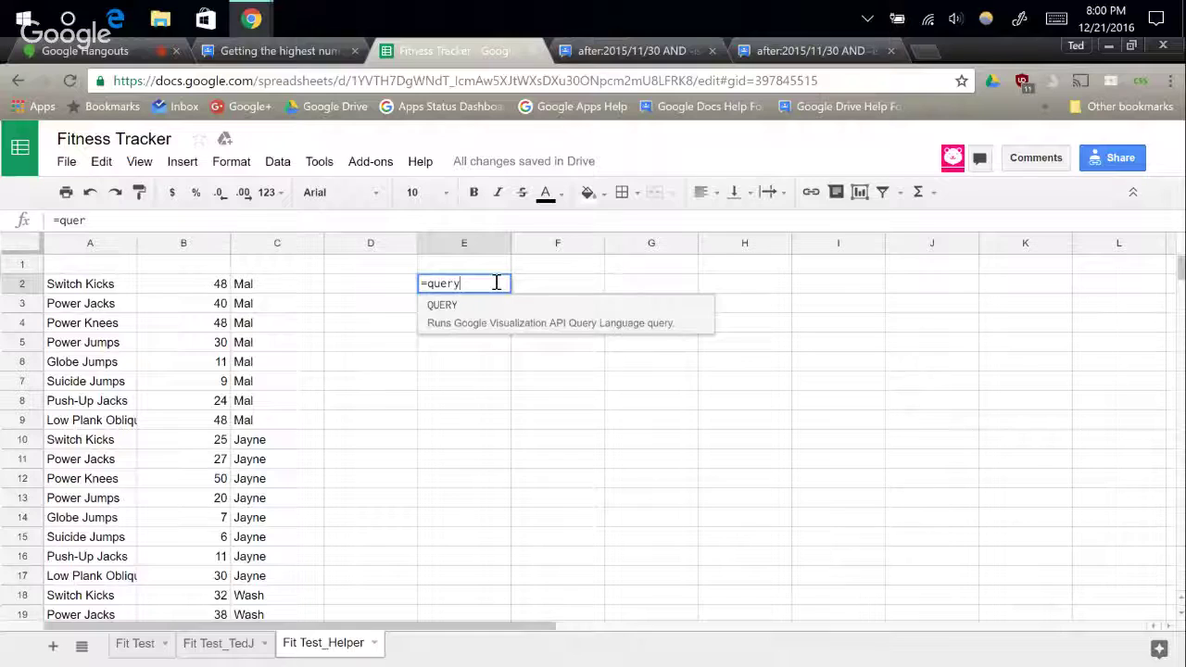
text(*)
key(BackSpace)
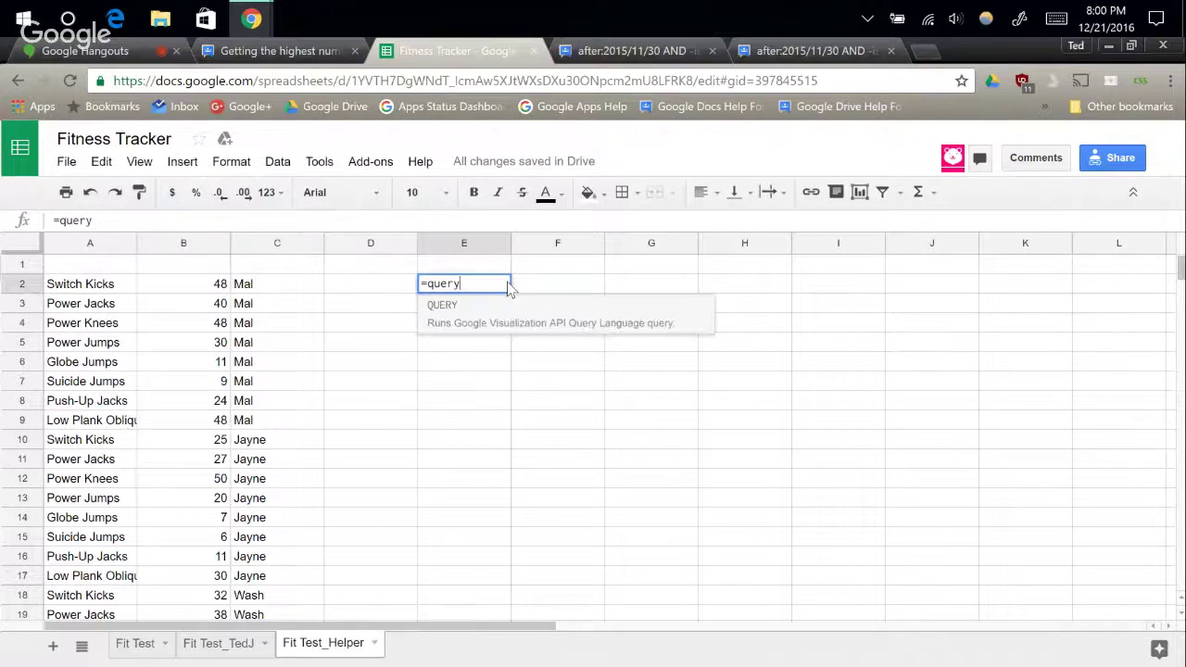
text(()
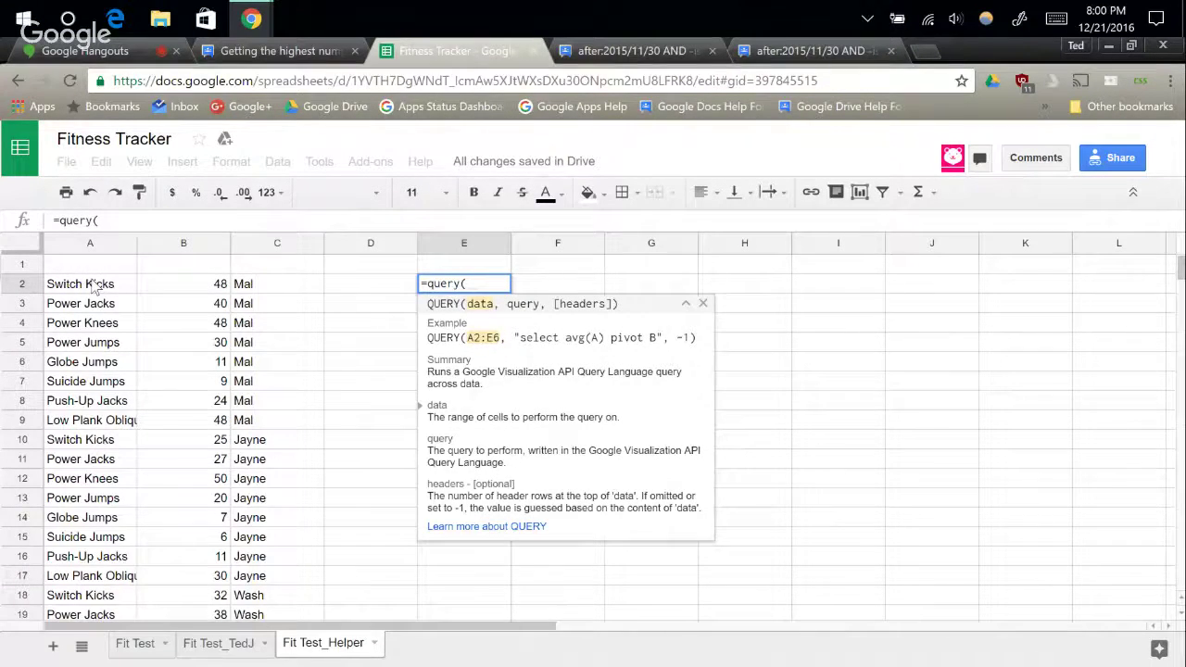
drag(93, 285, 255, 510)
text(,)
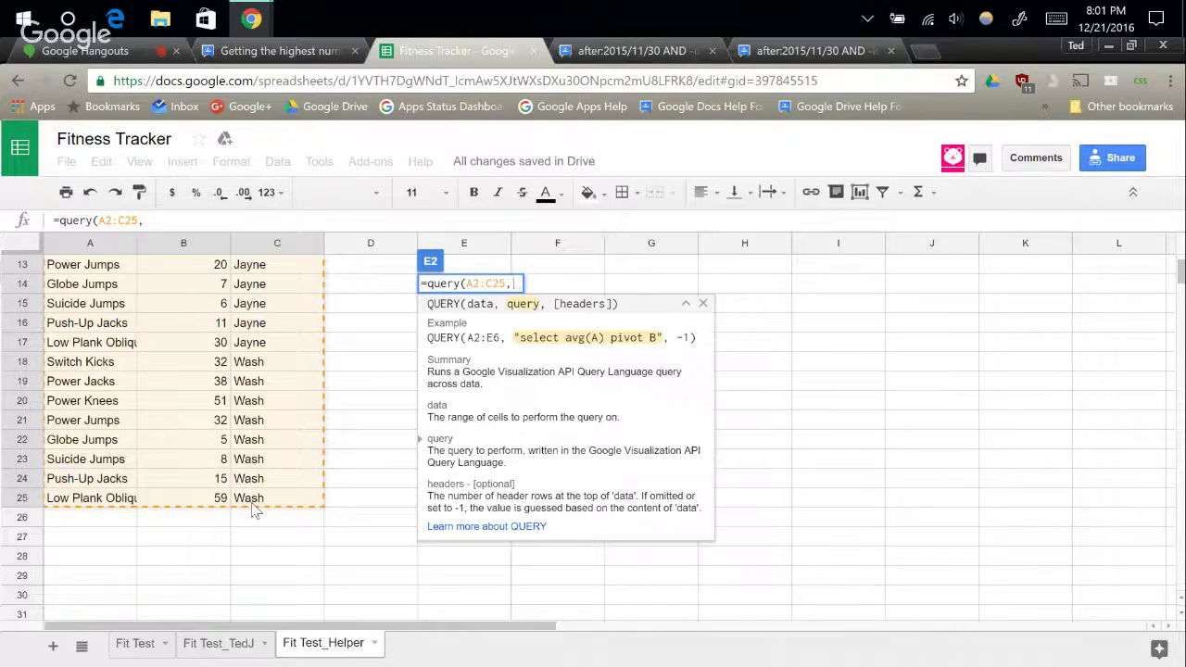
Complete the E2 formula with the query string "Select A,max(B) Group By B" and 0 header rows.
text("Select)
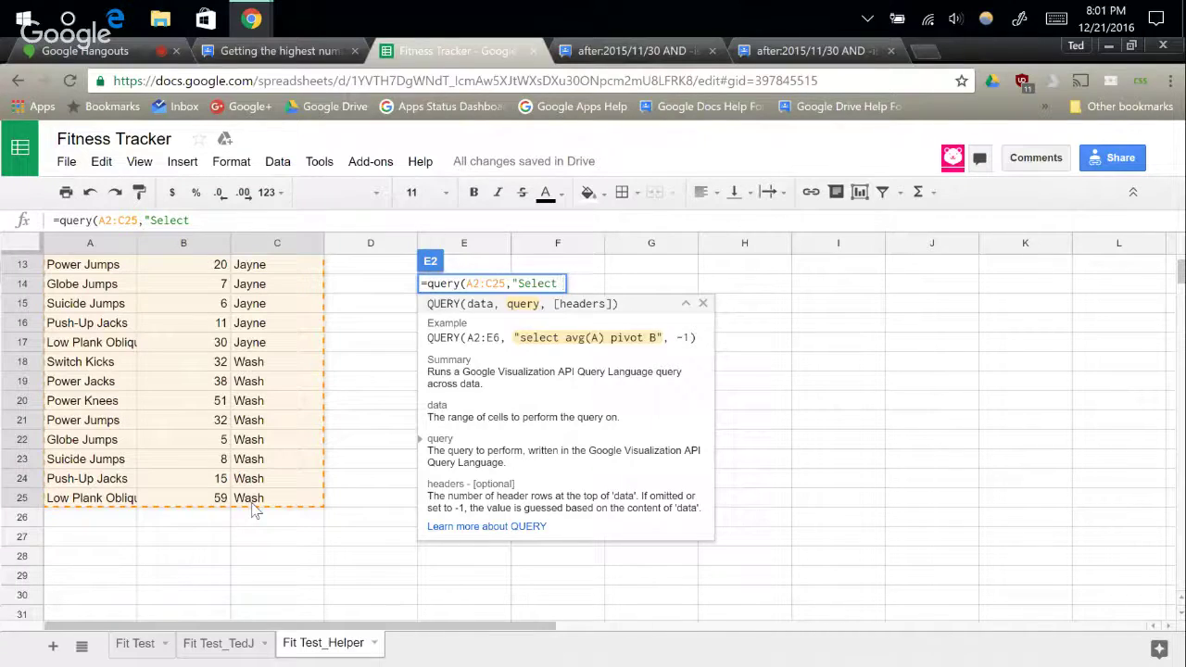
text( A,max()
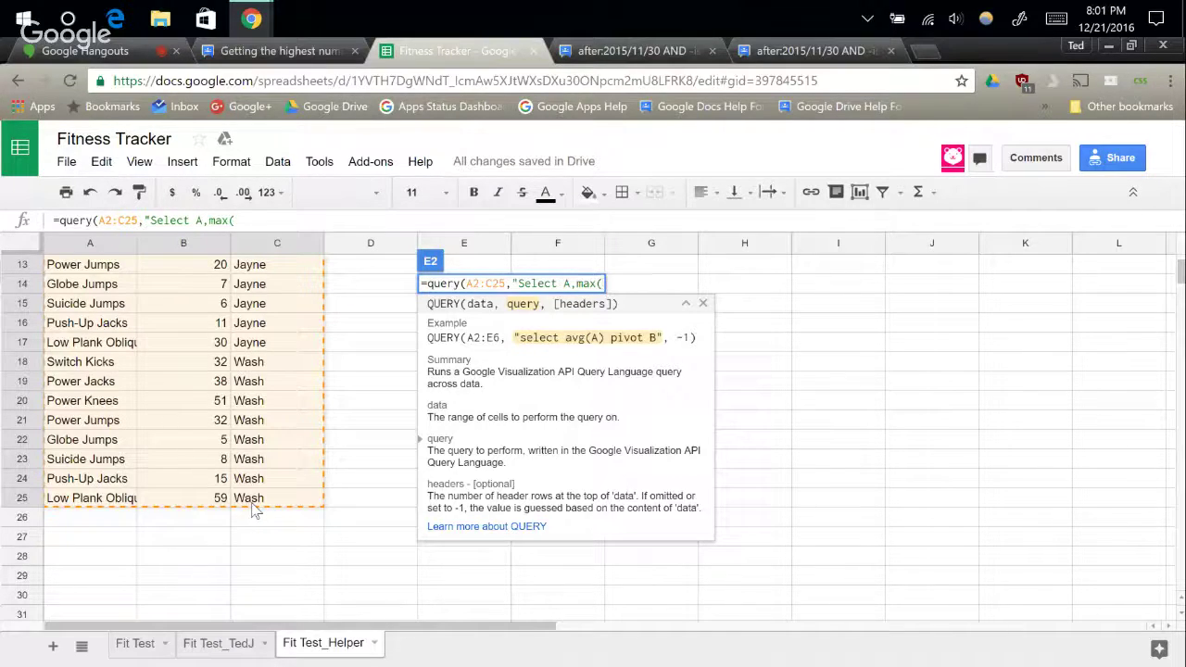
text(B))
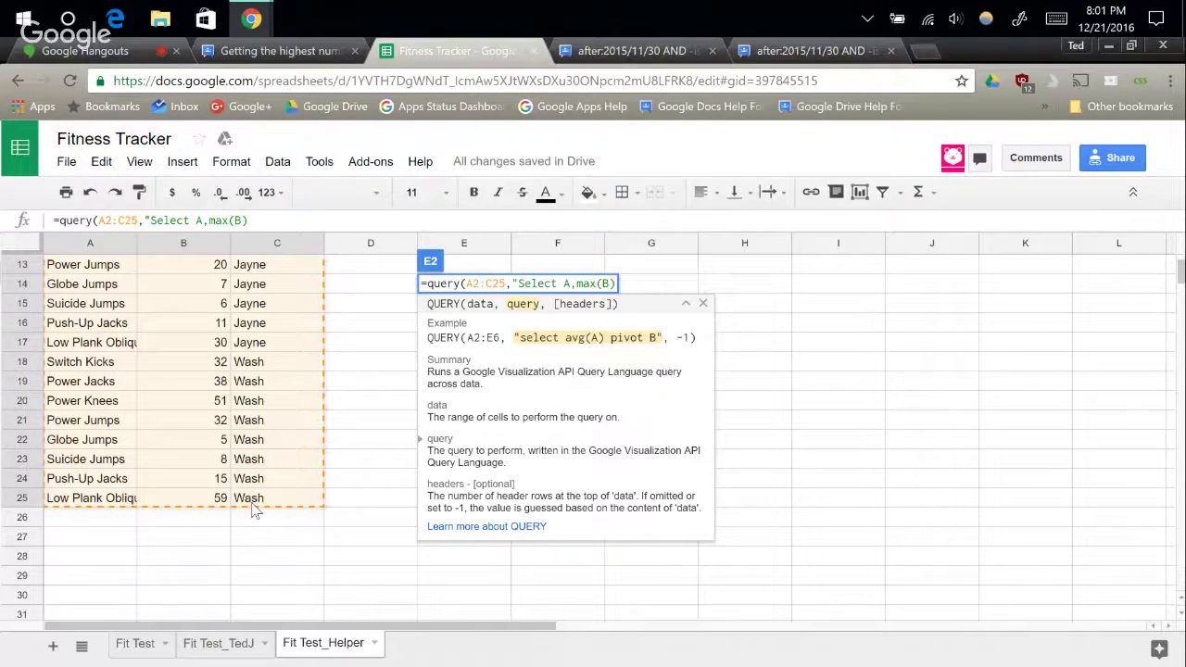
text(Group BY)
key(BackSpace)
key(BackSpace)
text(y B",0))
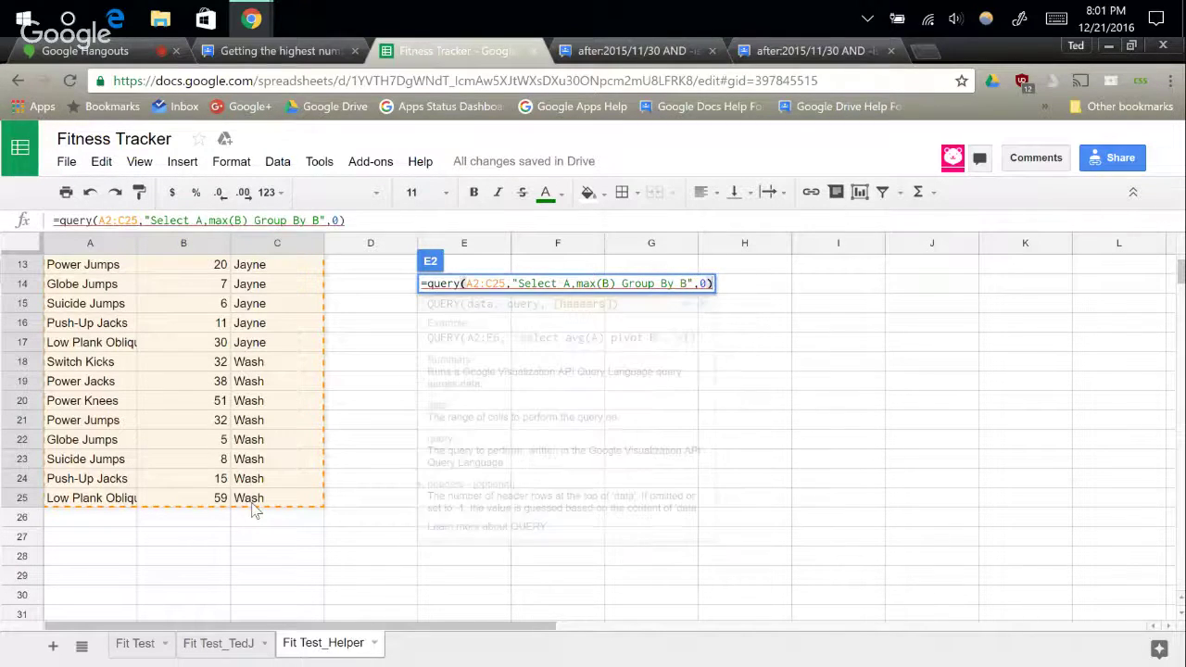
key(Return)
Check the error on the E2 query and open its formula for editing at the Group By column.
mouse_move(480, 290)
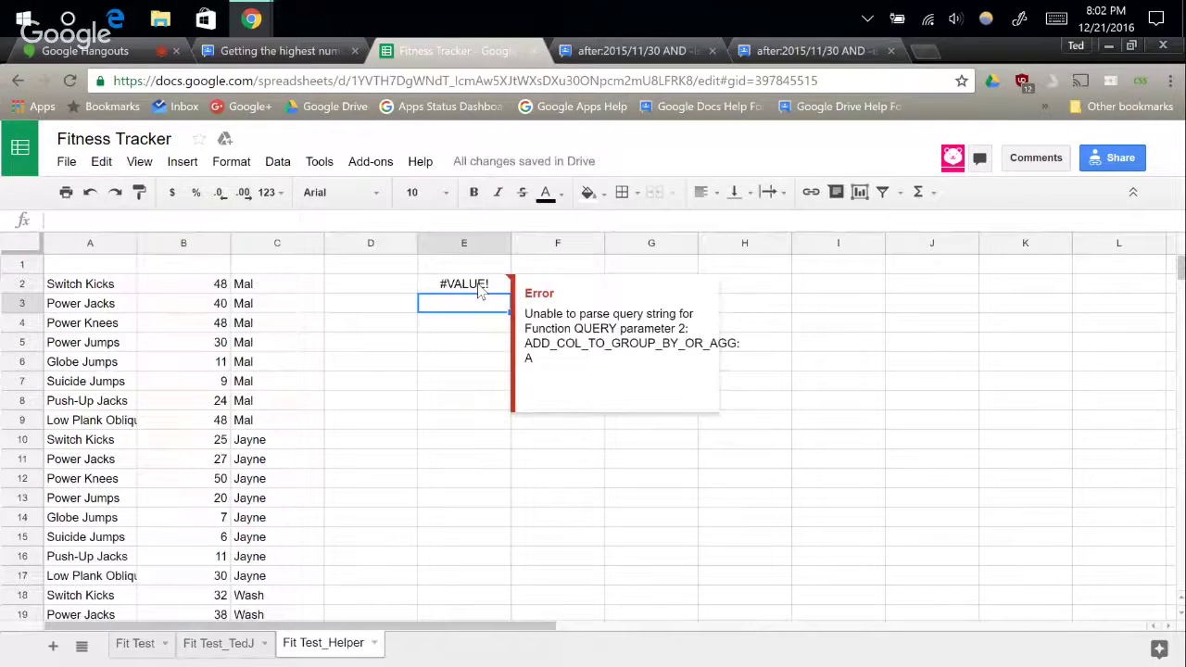
click(480, 290)
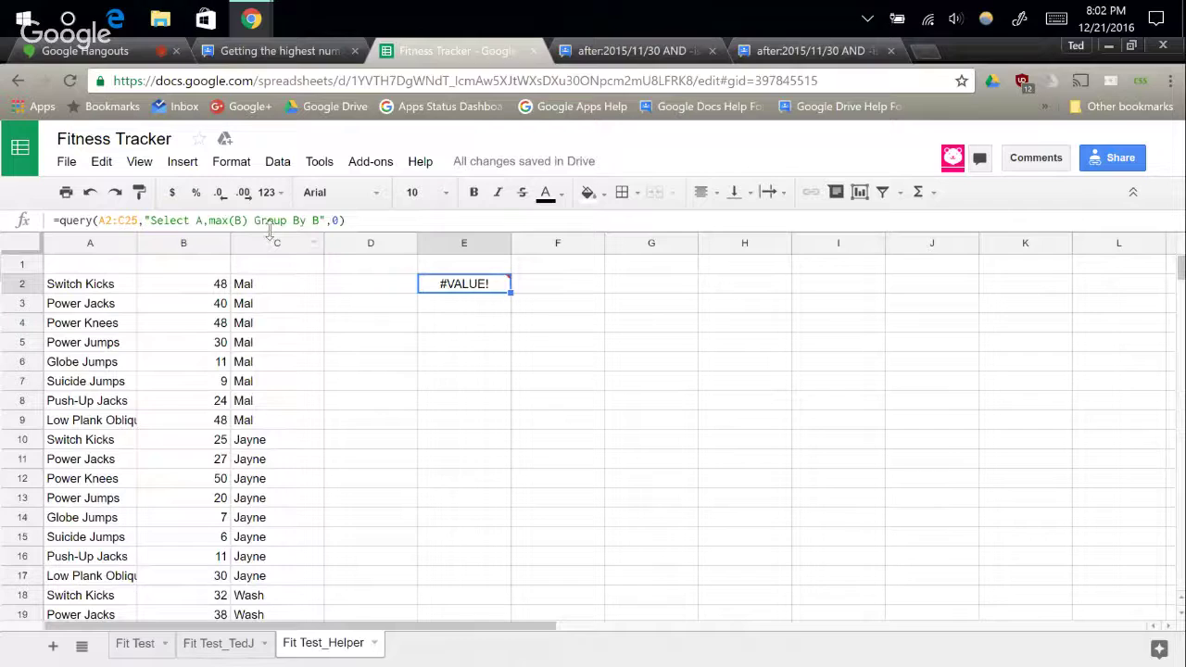
mouse_move(480, 295)
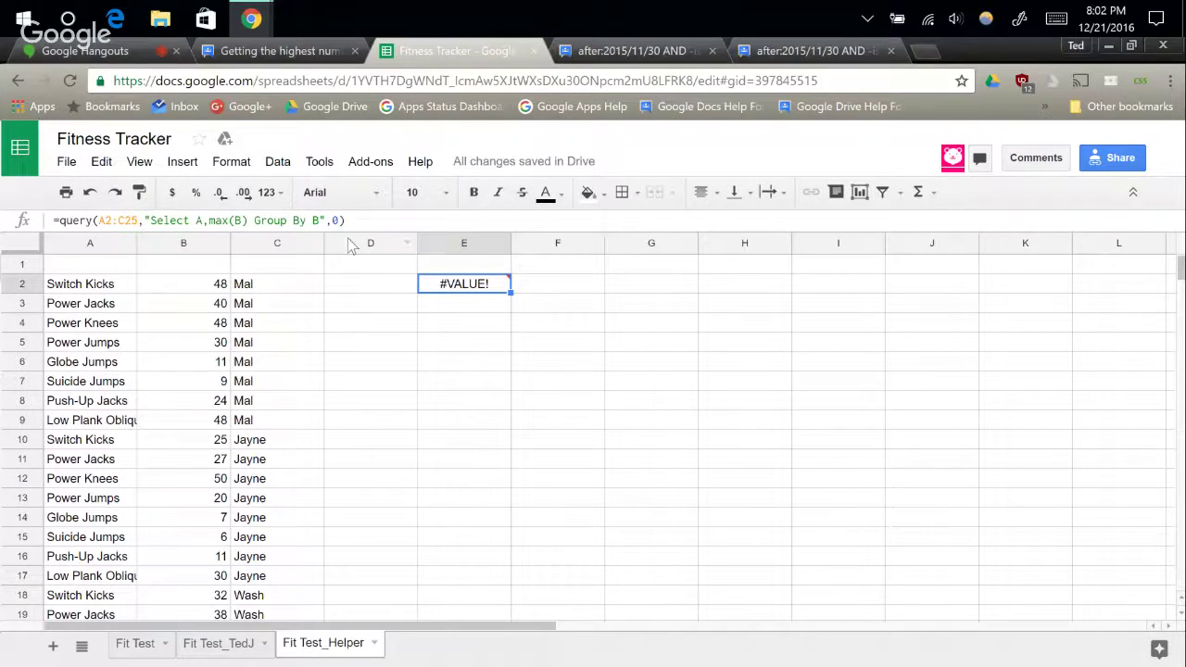
click(314, 221)
text(max()
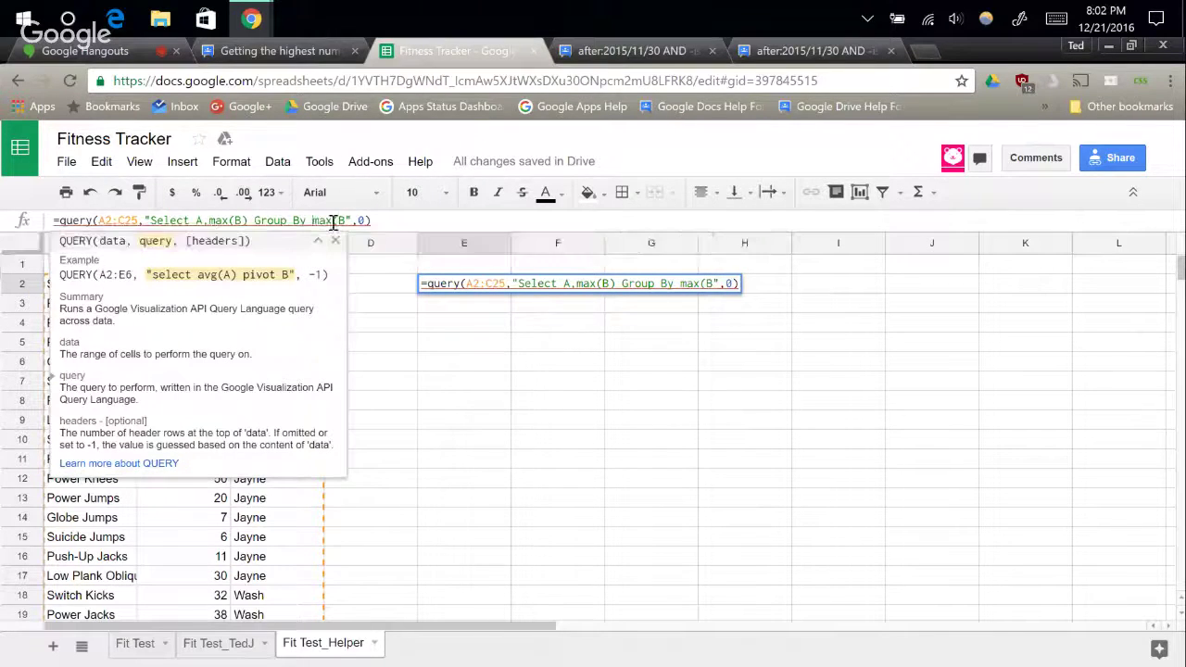
key(BackSpace)
key(BackSpace)
key(BackSpace)
key(BackSpace)
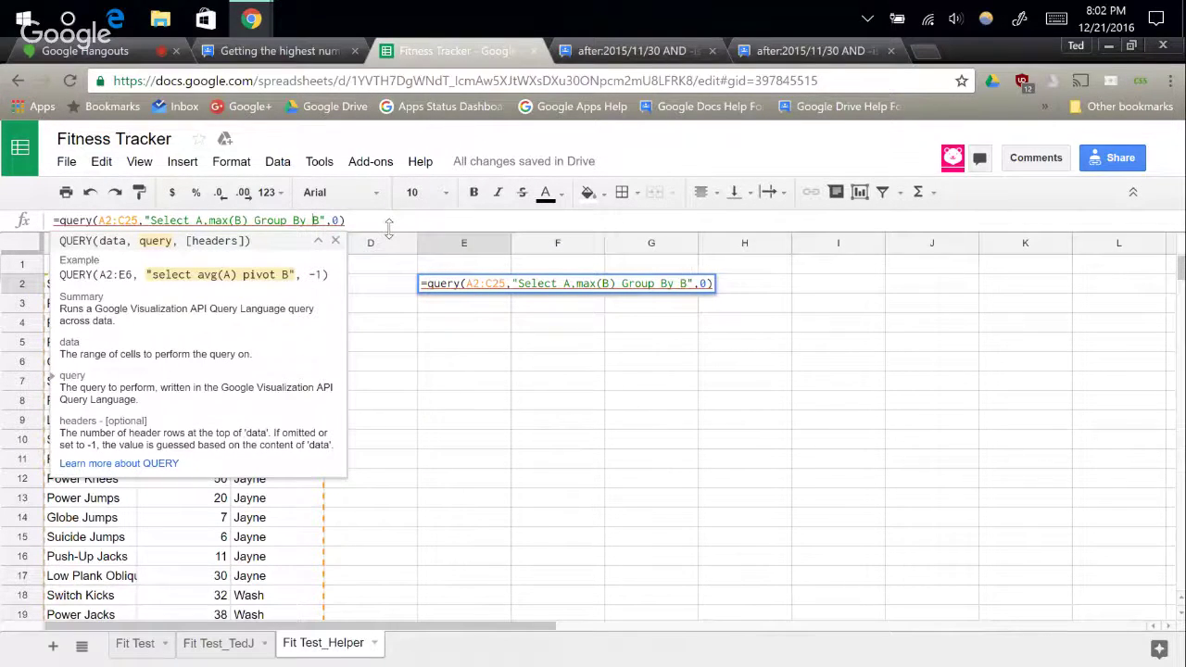
Change the grouping column in the E2 query so the clause reads Group By A.
key(BackSpace)
text(A)
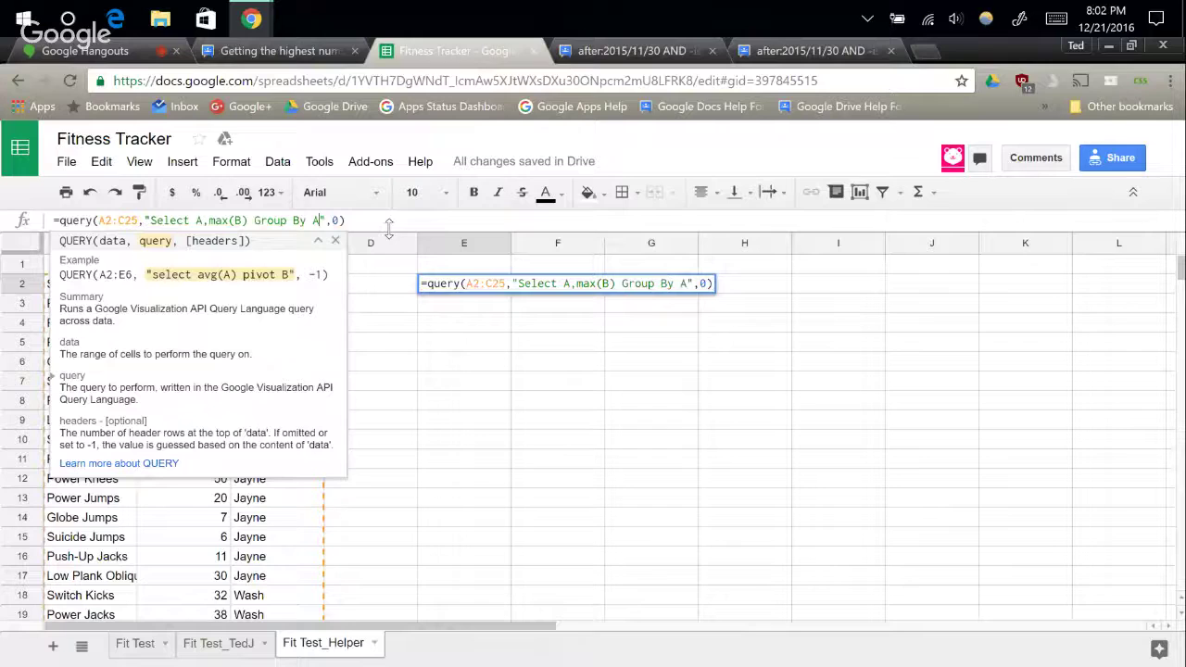
key(Return)
Examine the exercises and maximum scores in the query output across columns E and F.
click(657, 402)
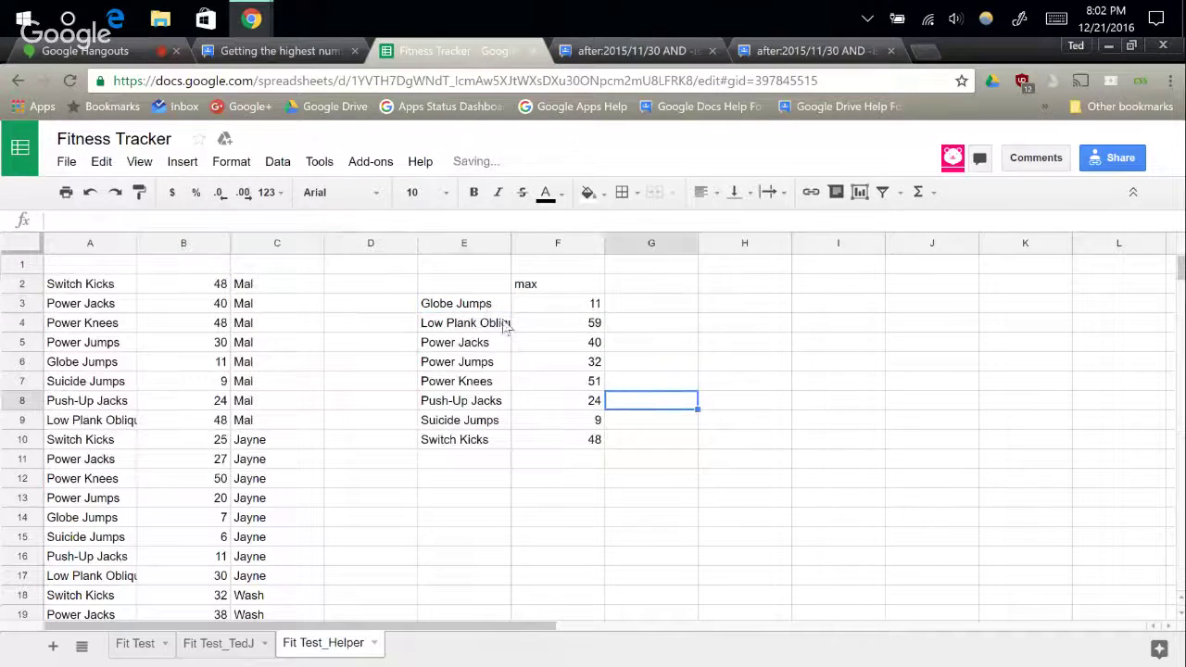
click(500, 445)
click(538, 436)
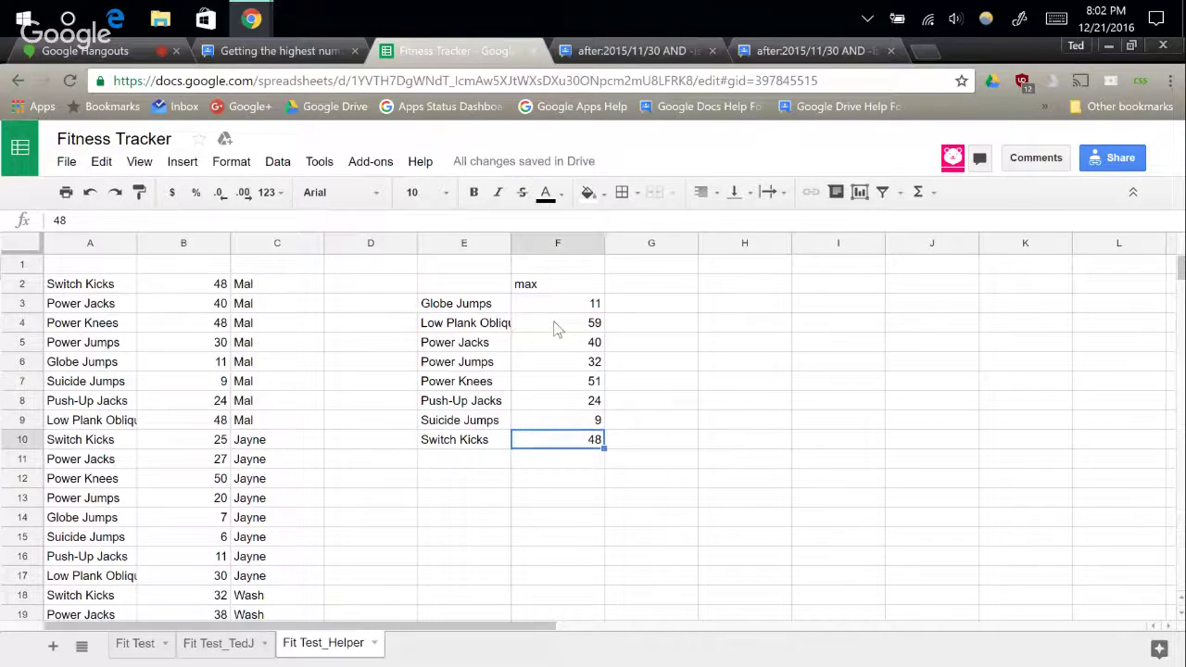
click(491, 305)
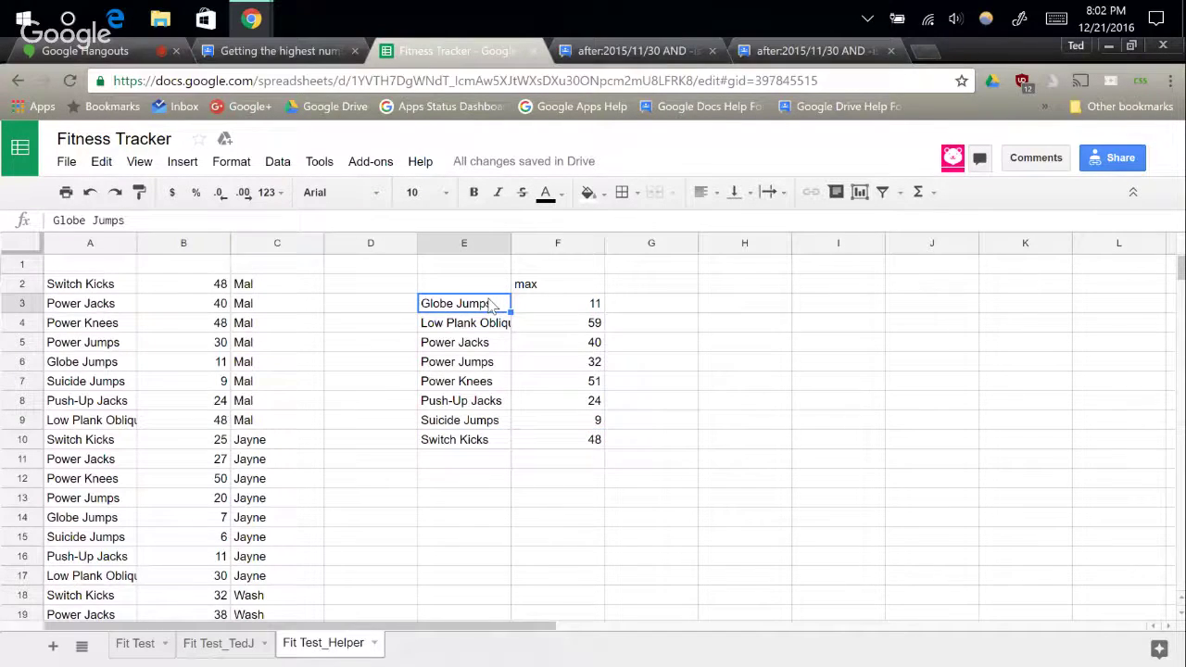
click(650, 310)
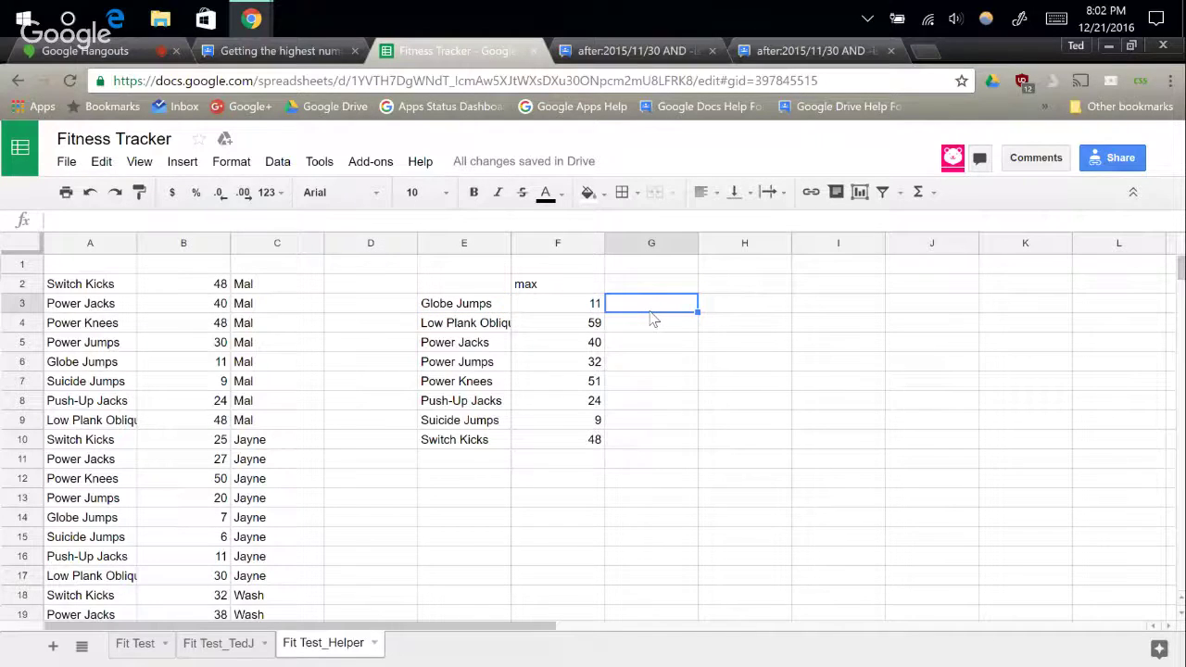
text(=)
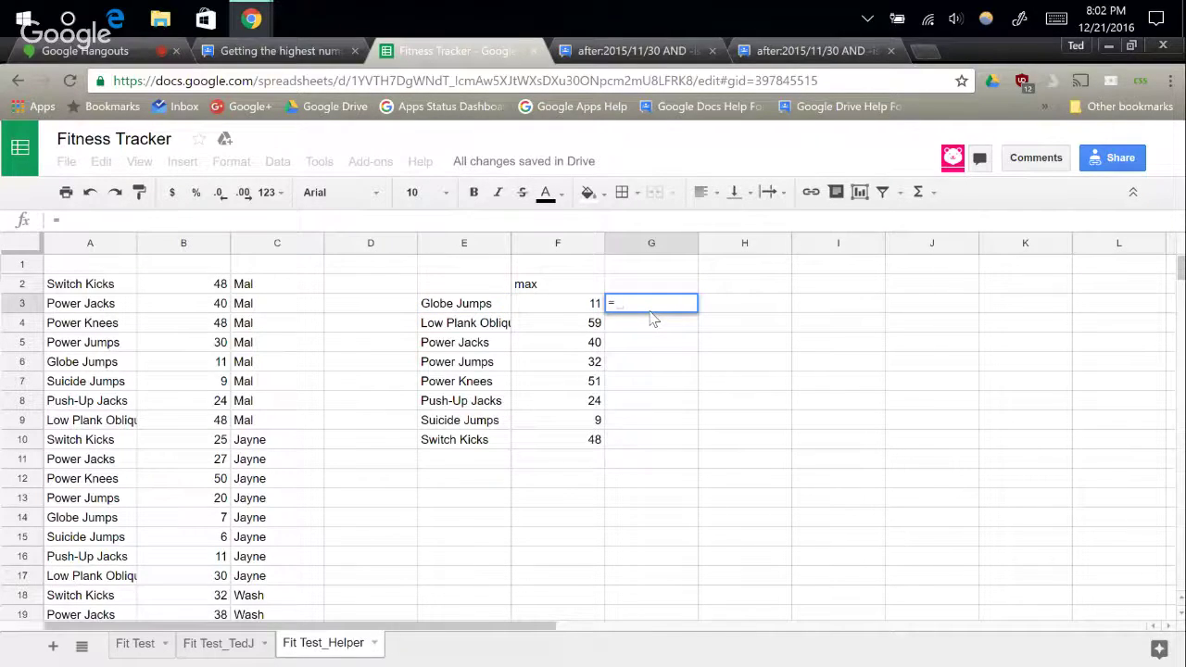
key(BackSpace)
click(488, 310)
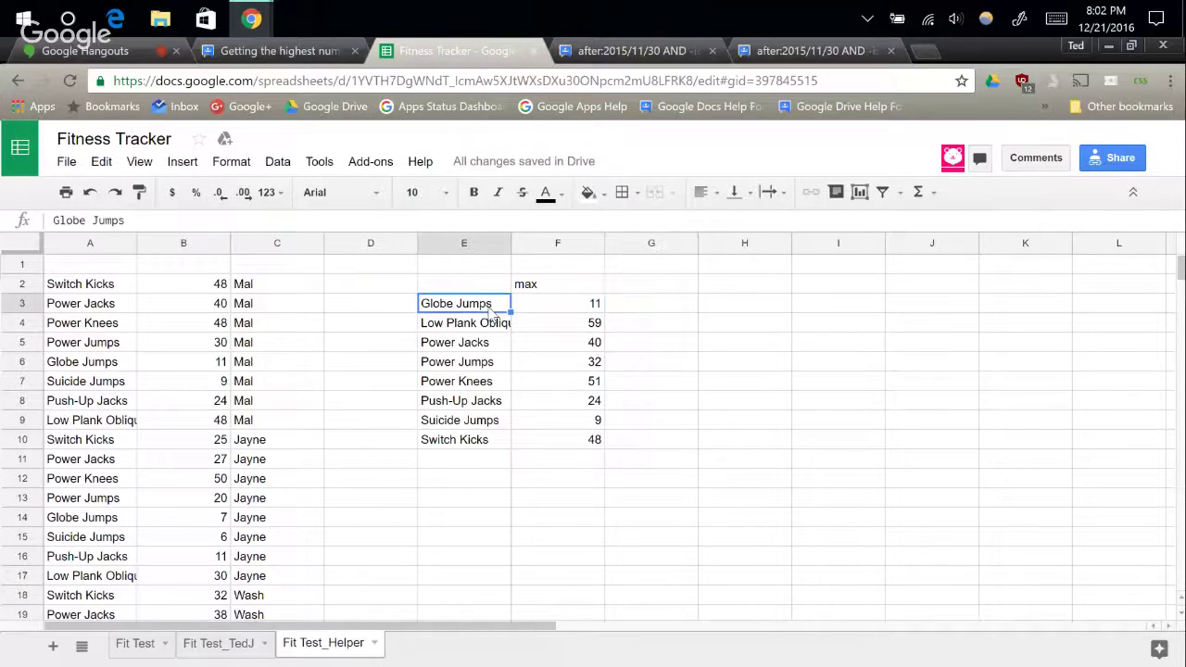
click(545, 305)
click(523, 286)
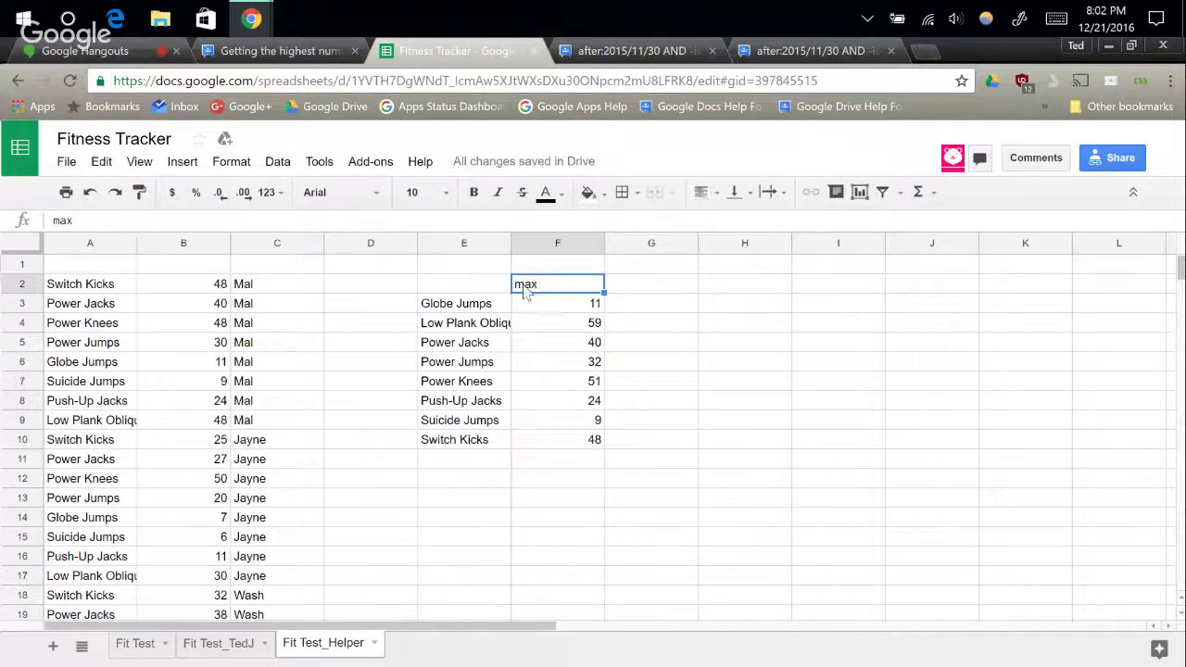
Add column C to the Select clause of the E2 query, giving Select A,max(B),C.
click(470, 285)
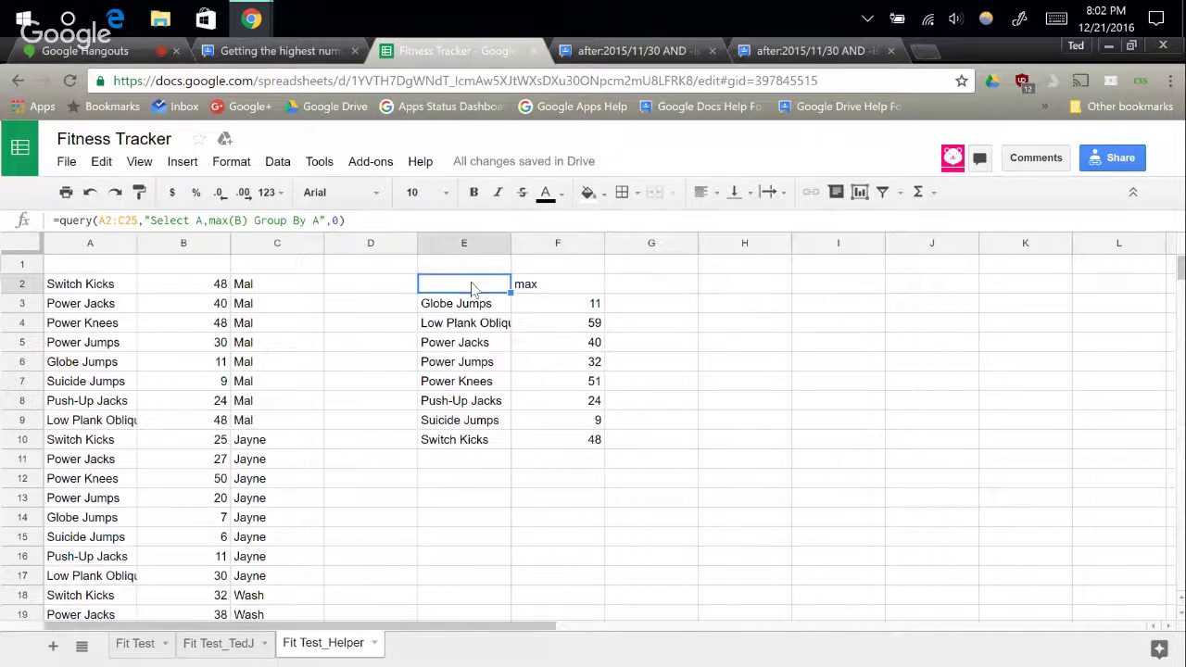
click(248, 220)
text(,)
key(Return)
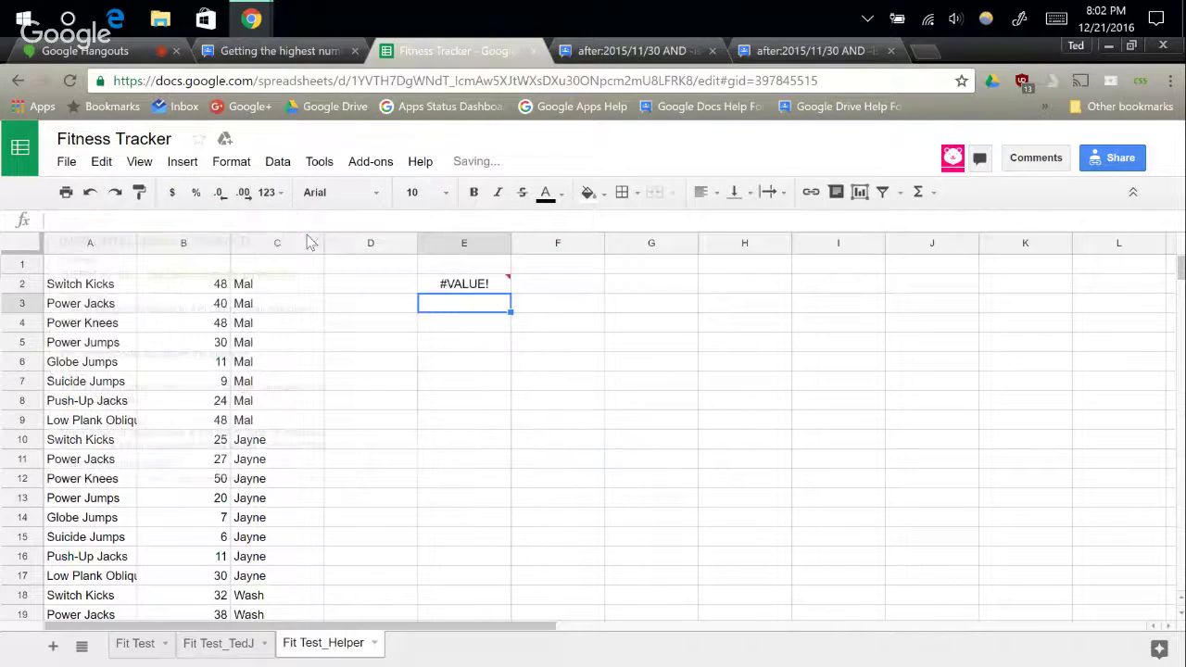
Add column C to the grouping of the E2 query so it reads Group By A,C.
key(Up)
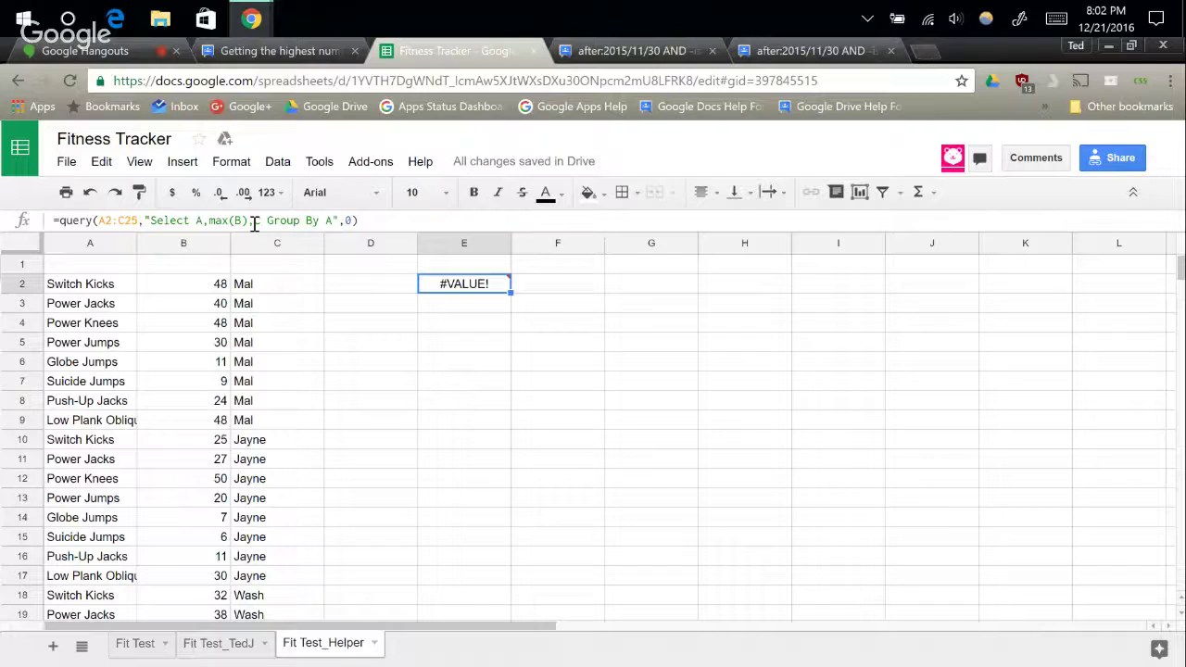
click(330, 223)
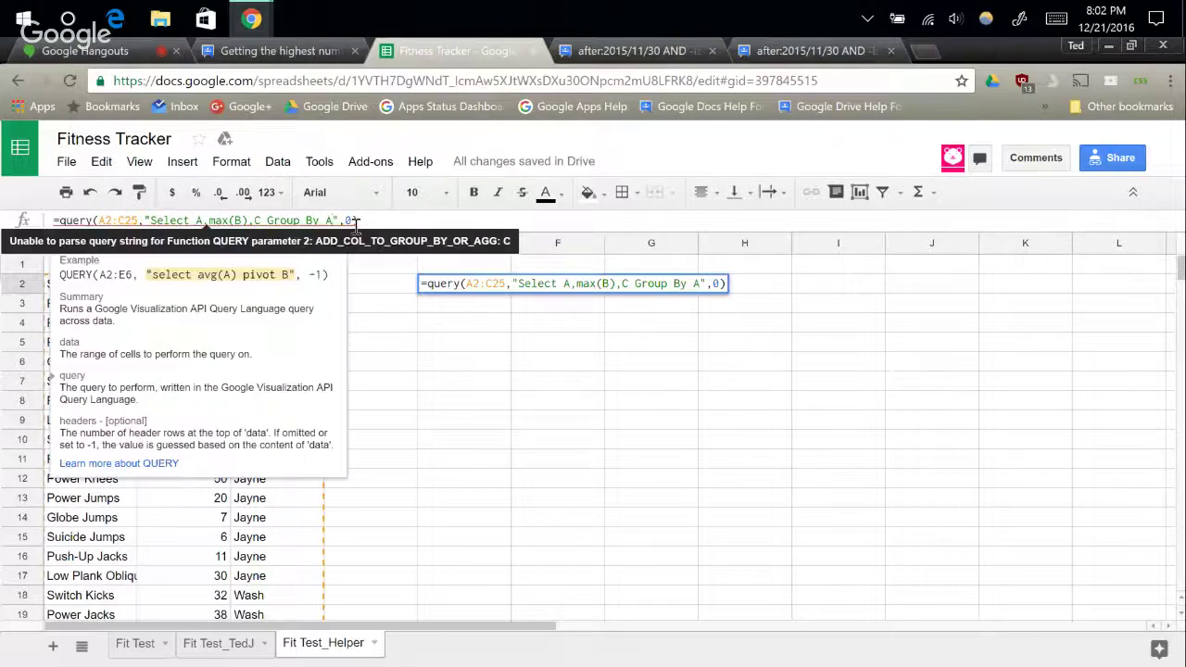
key(Return)
key(Up)
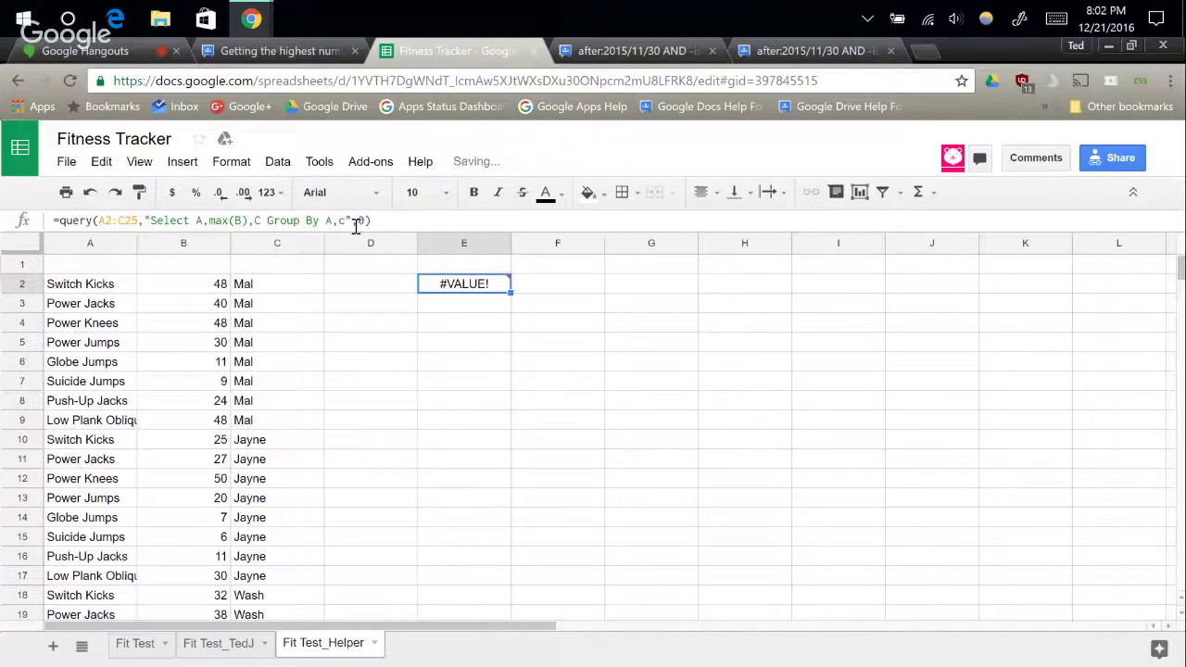
click(397, 223)
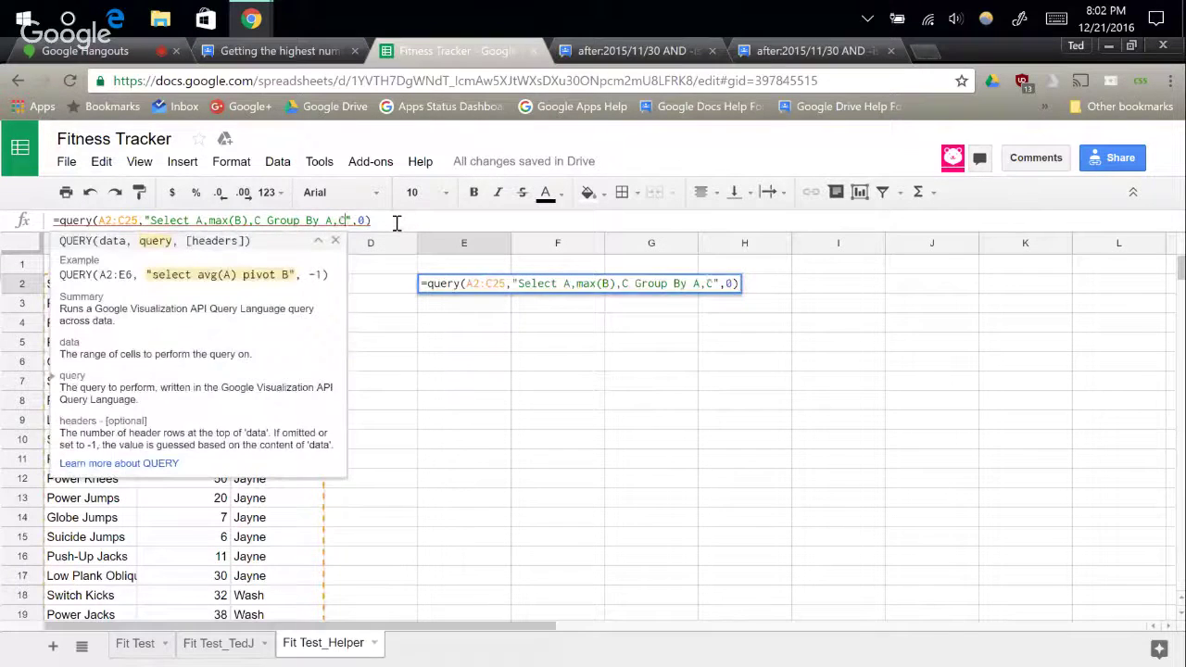
key(Return)
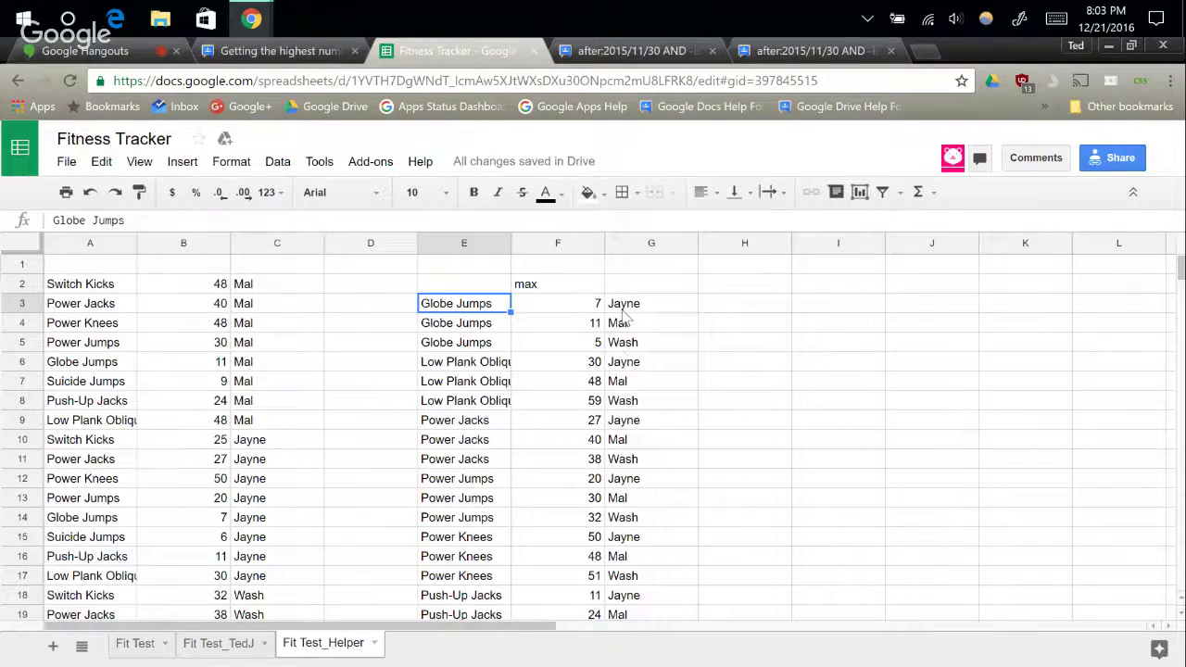
Remove column C from both clauses of the E2 query so it reads Select A,max(B) Group By A.
click(481, 287)
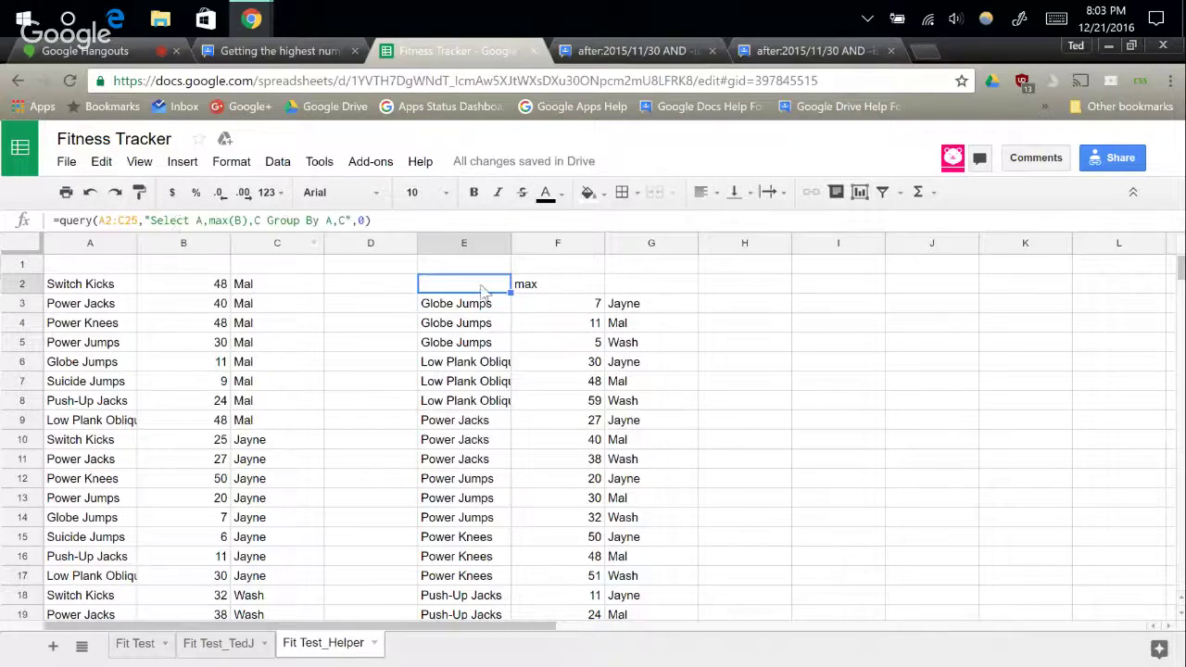
click(262, 225)
key(BackSpace)
key(BackSpace)
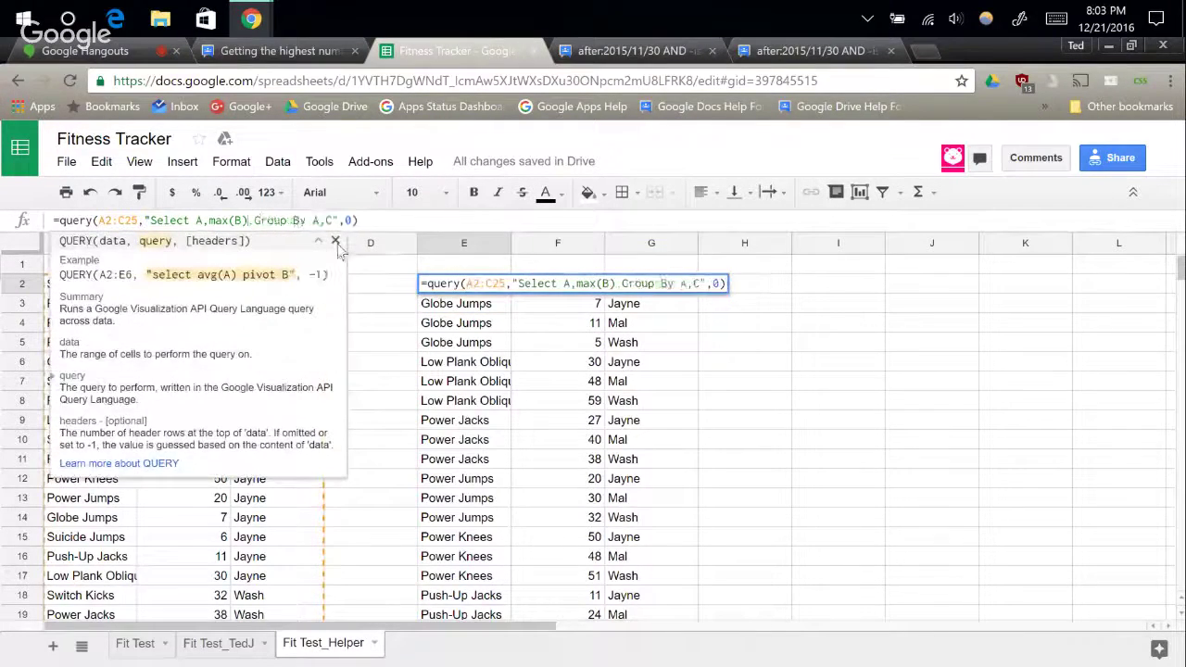
key(Right)
key(Right)
key(Right)
key(Right)
key(Right)
key(Right)
key(Right)
key(Right)
key(BackSpace)
key(BackSpace)
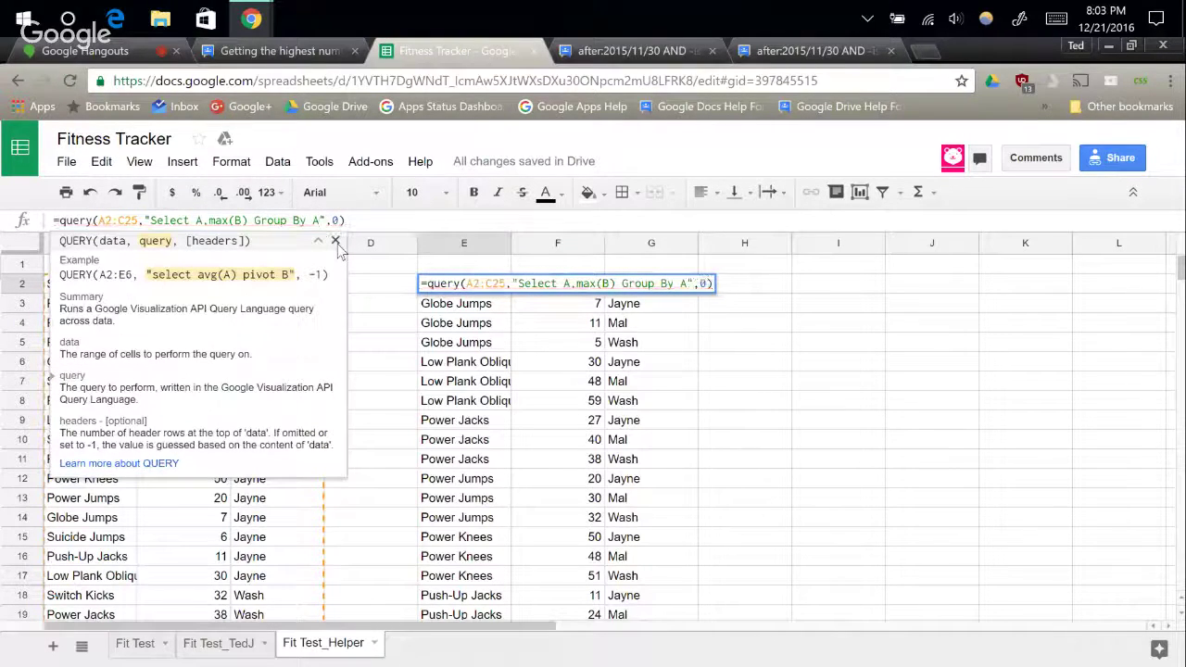
key(Return)
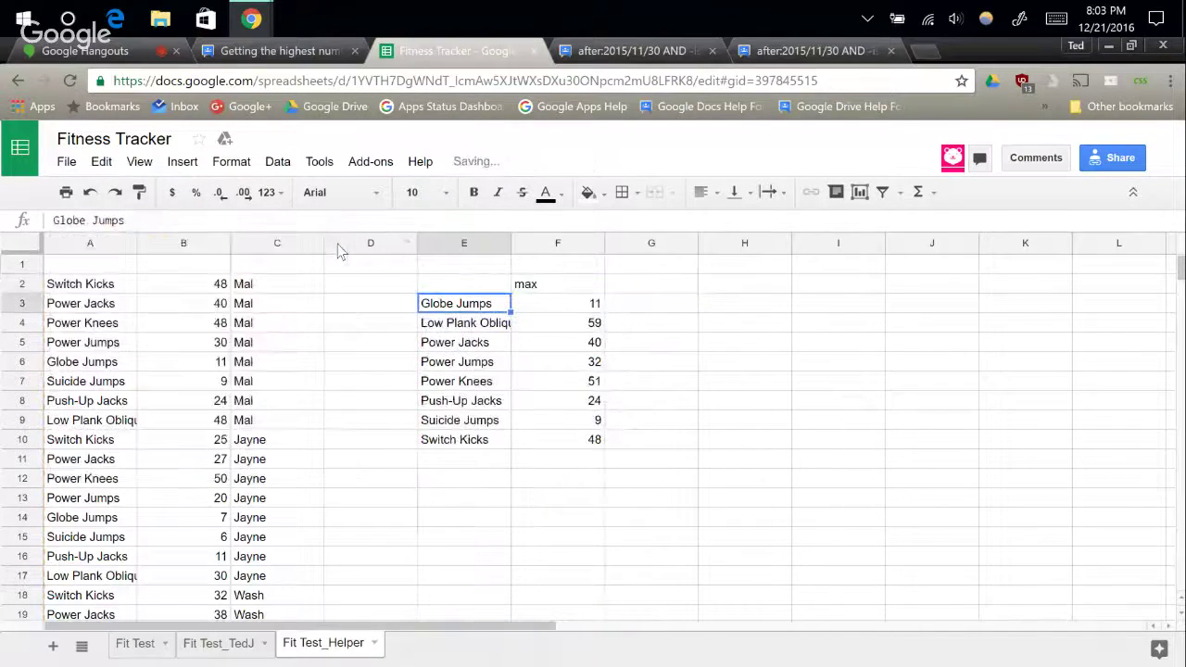
Enter =vlookup(E3&F3,$A$2:$C$25,3,FALSE) in G3 to look up the owner of the first exercise's maximum score.
click(672, 312)
text(=)
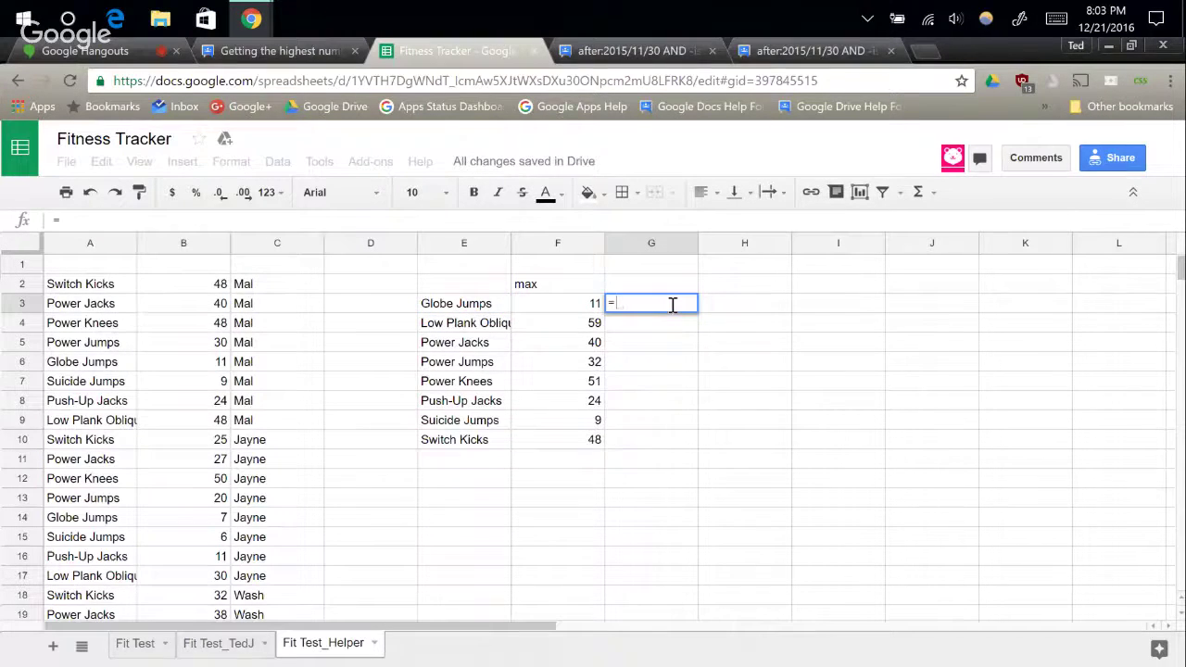
text(vlookup()
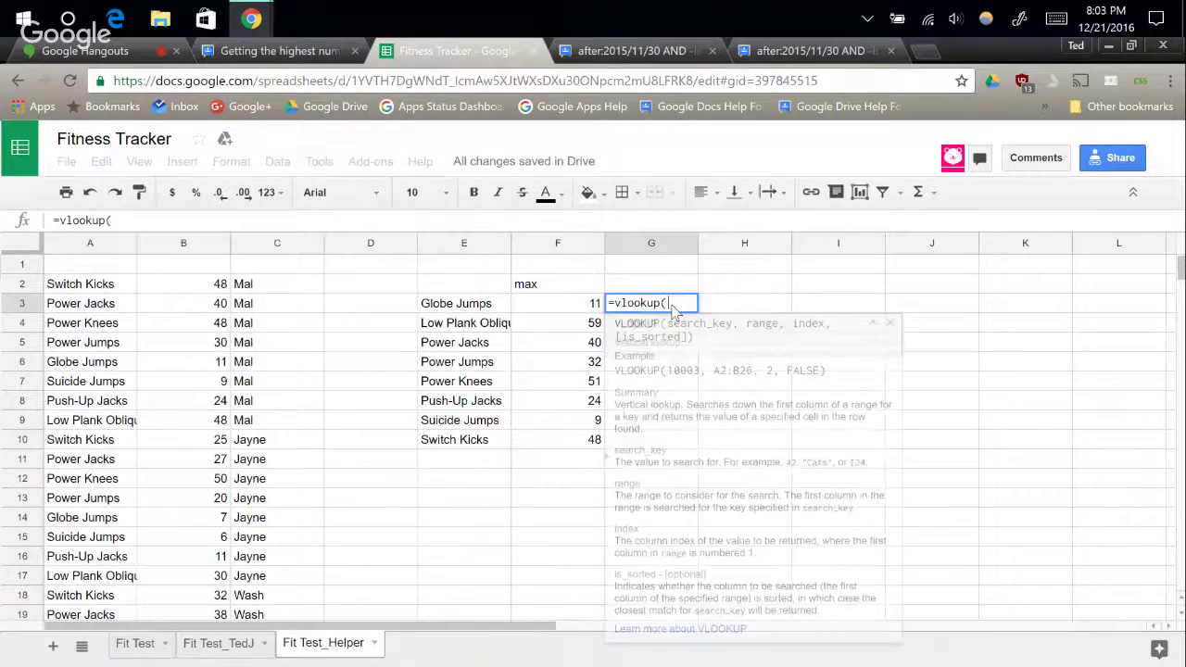
click(480, 312)
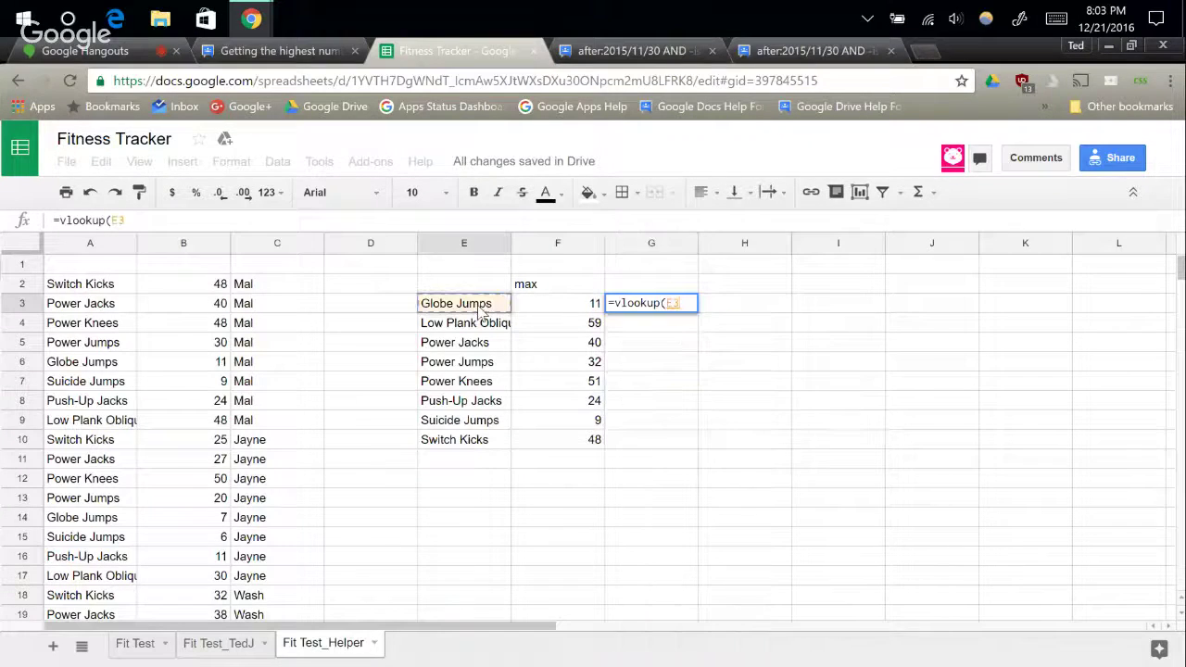
text(&)
click(542, 305)
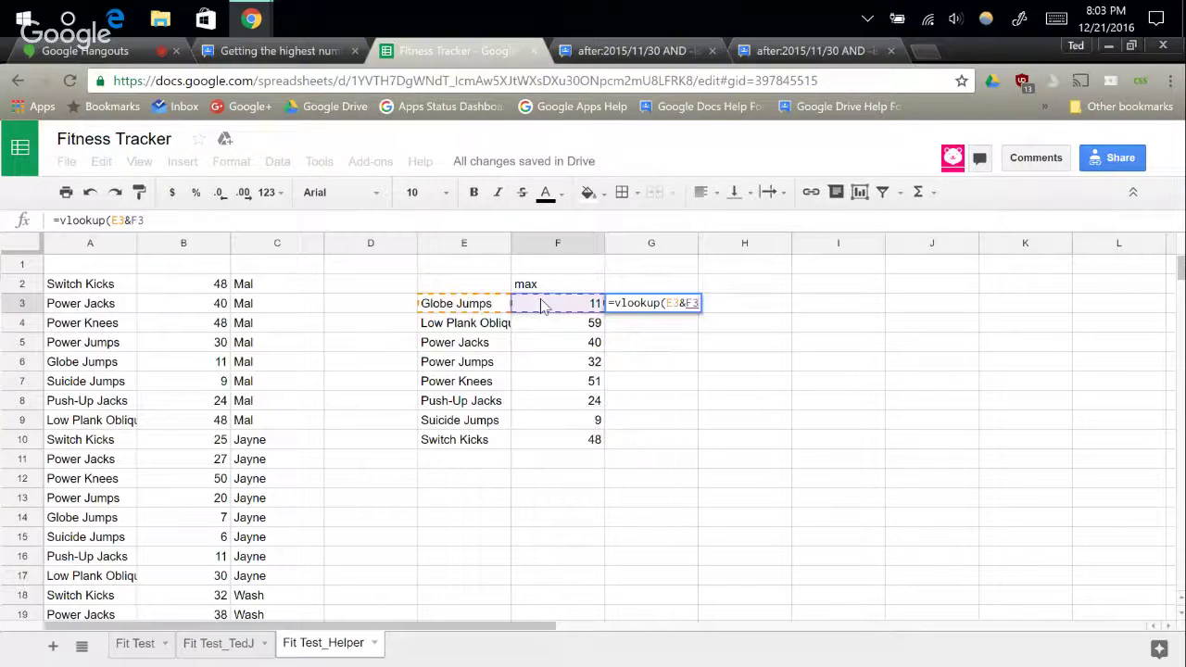
text(,)
drag(93, 293, 315, 495)
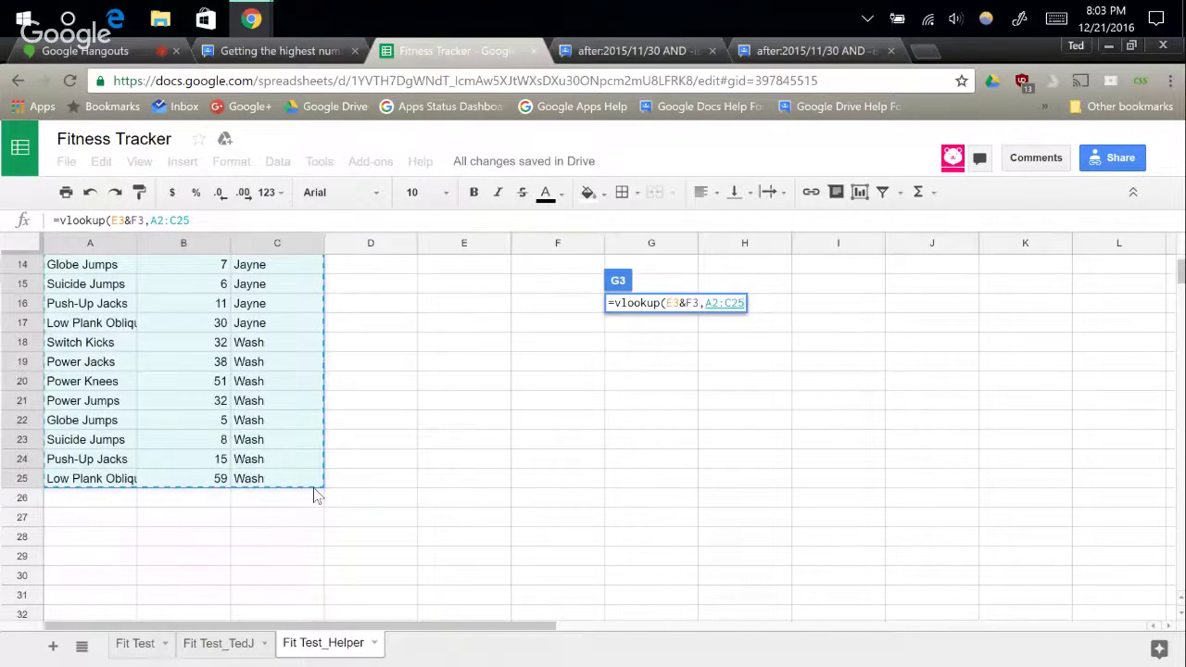
key(F4)
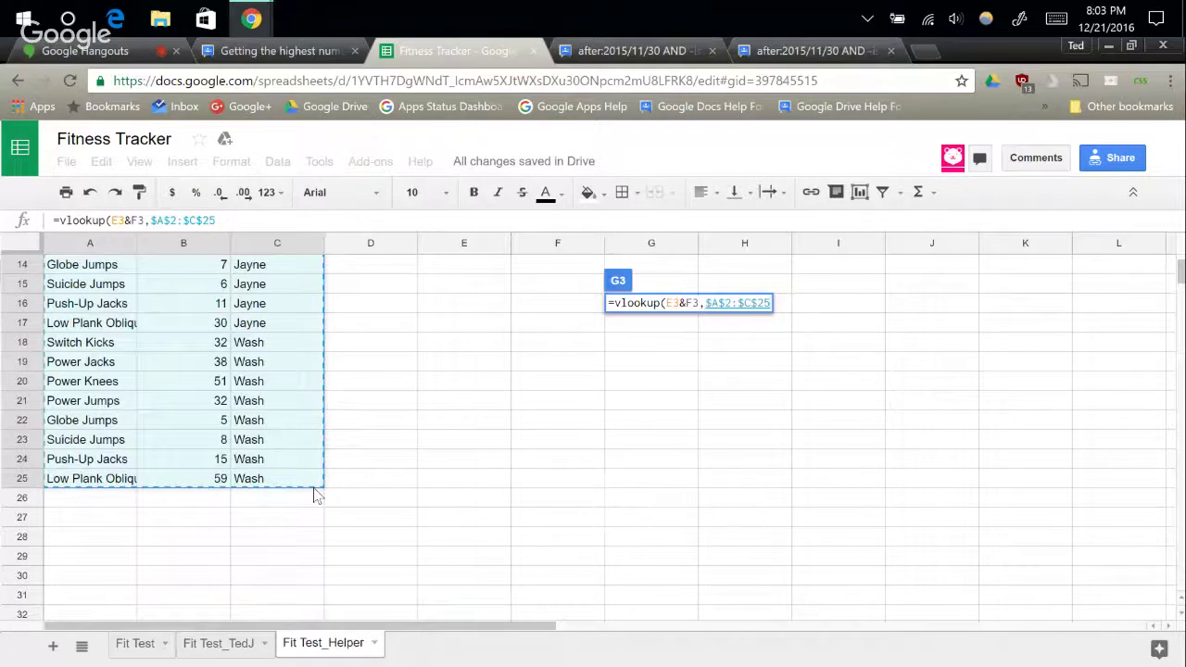
text(,3,FALSE))
key(Return)
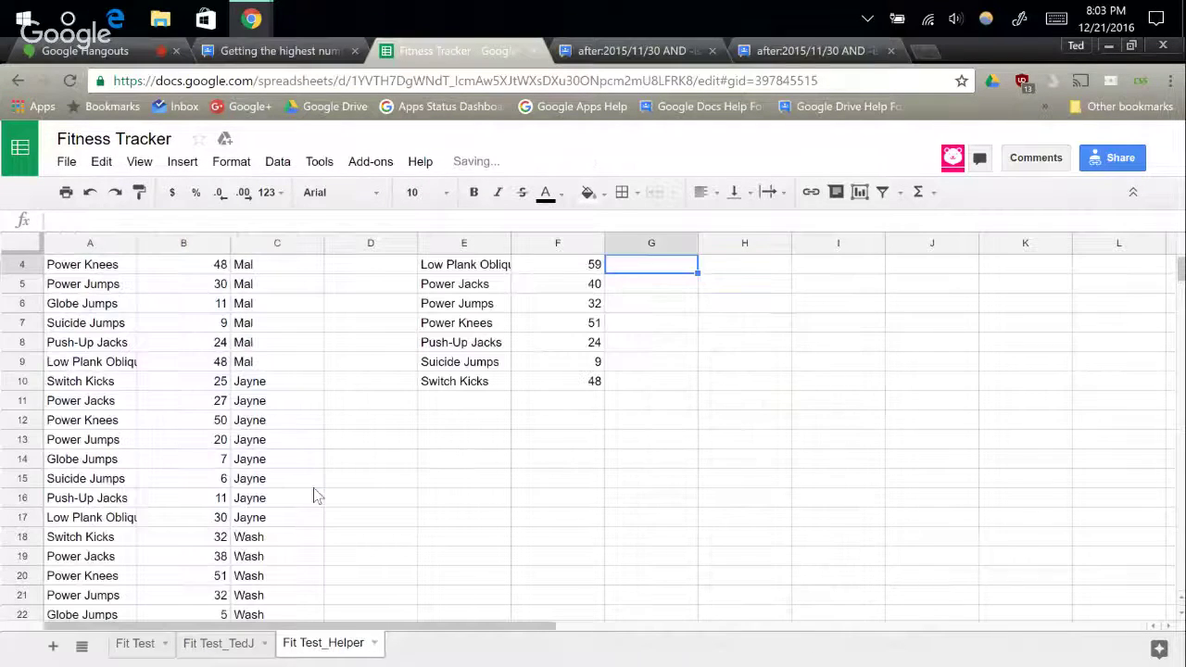
scroll(636, 430, up, 1)
mouse_move(643, 313)
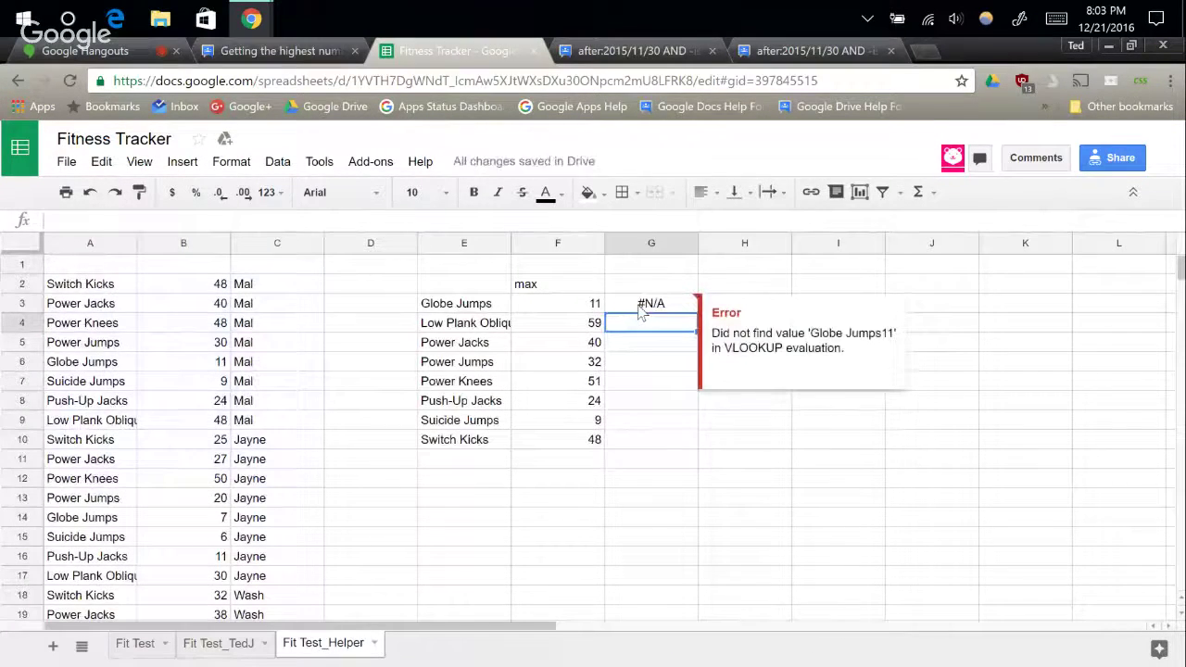
click(643, 309)
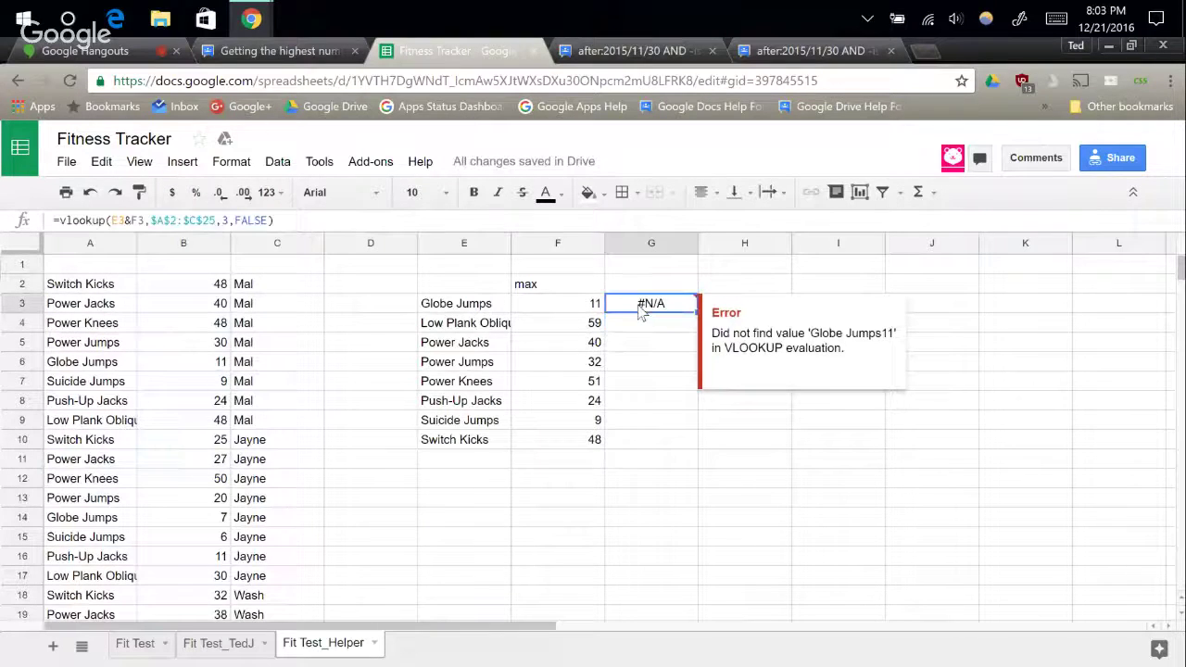
Insert a blank column before column A of the helper sheet.
click(76, 246)
right_click(76, 247)
click(126, 383)
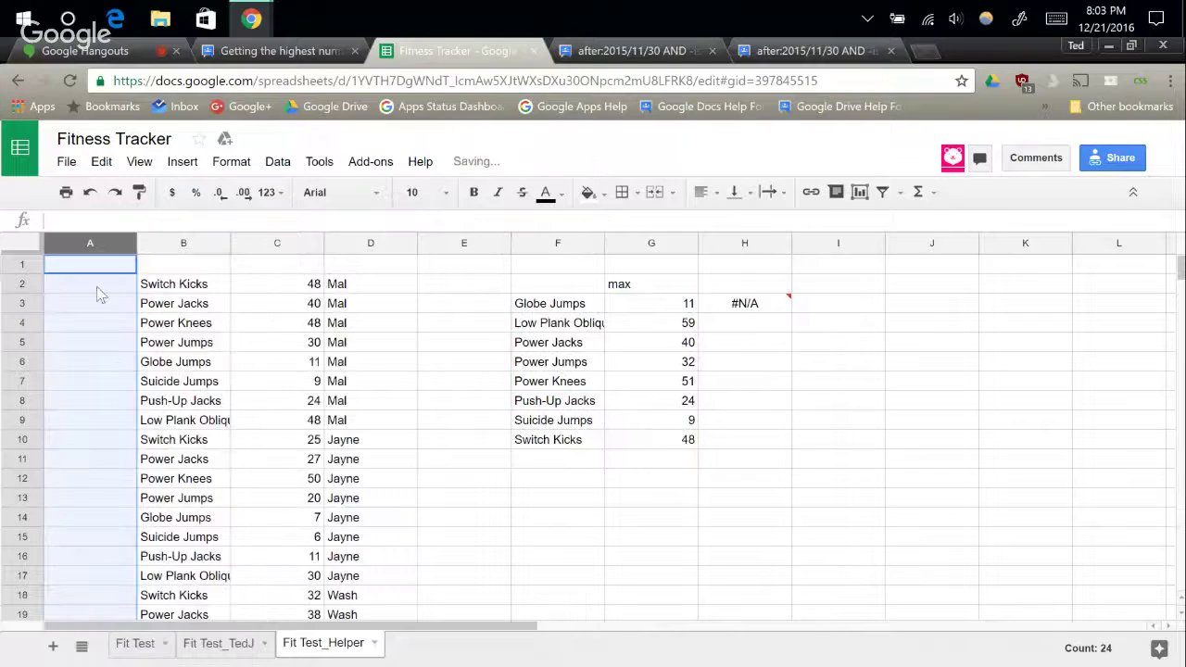
Build lookup keys in the new column A by entering =B2&C2 in A2 and filling it down alongside the data.
click(96, 286)
text(=)
key(Right)
text(&)
key(Right)
key(Right)
key(Right)
key(Left)
key(Return)
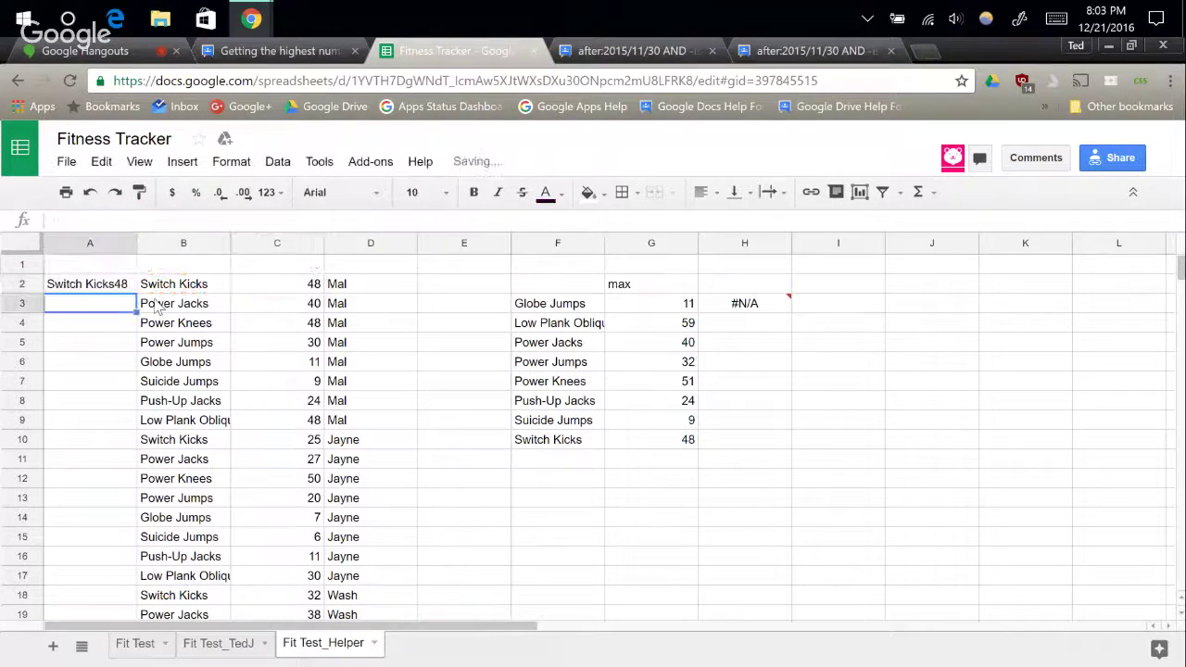
key(Up)
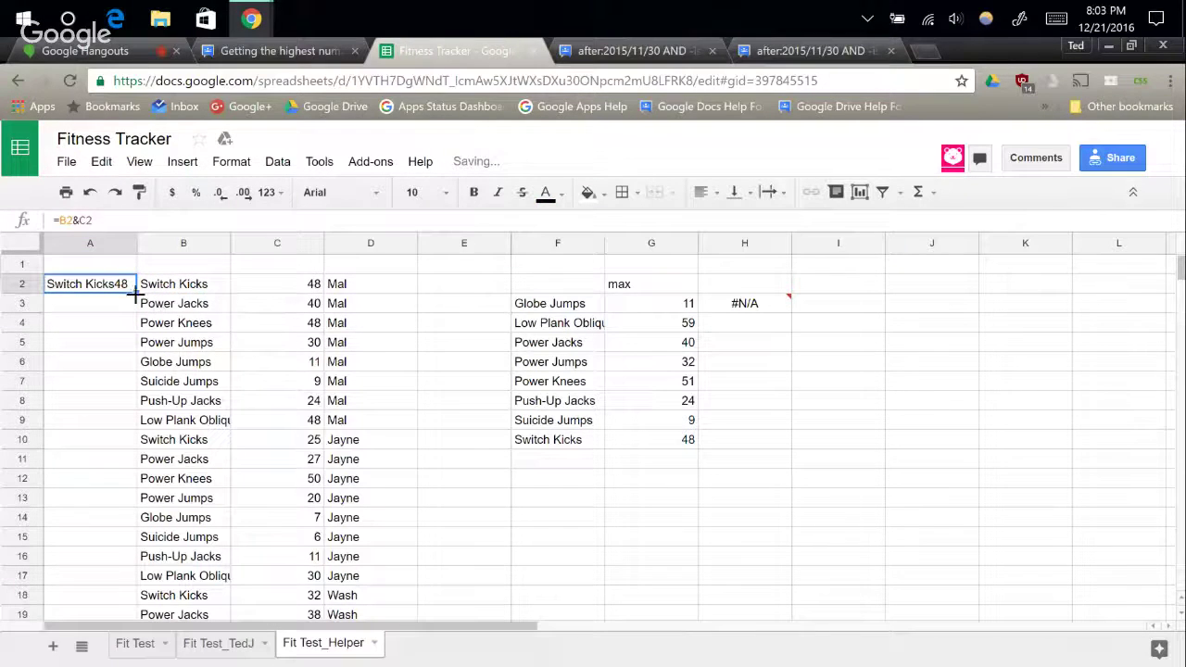
double_click(137, 293)
Set the H3 lookup's range to $A$2:$D$25 and its index to 4, and fill the formula down through H10.
click(764, 312)
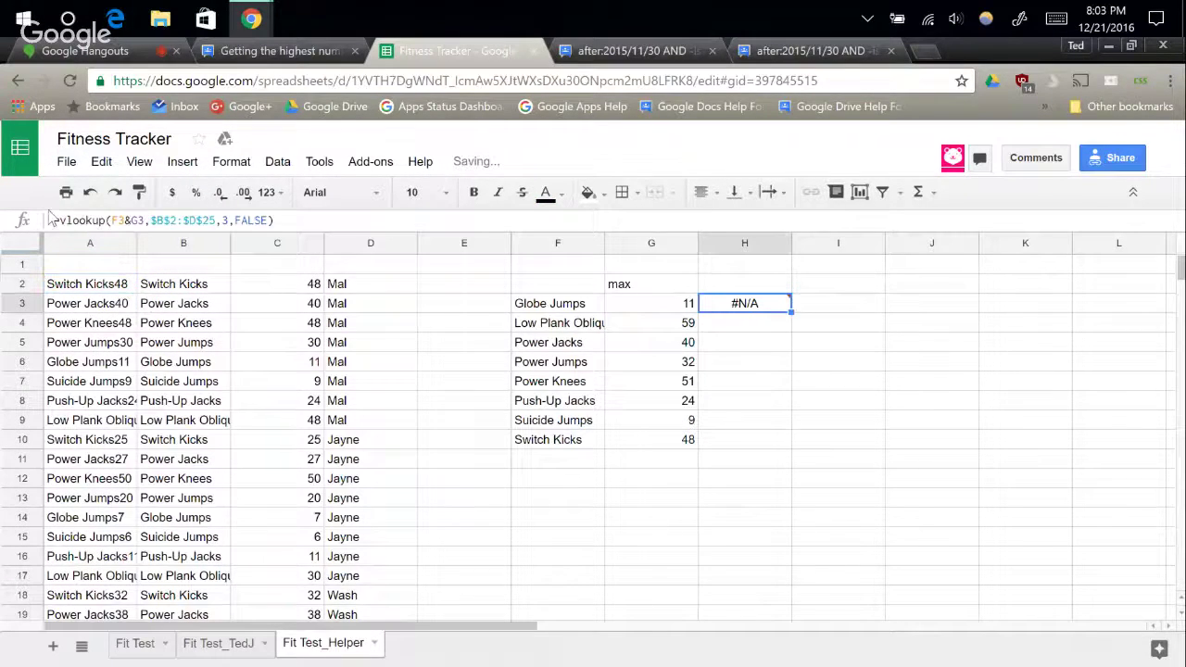
click(165, 220)
key(BackSpace)
text(A)
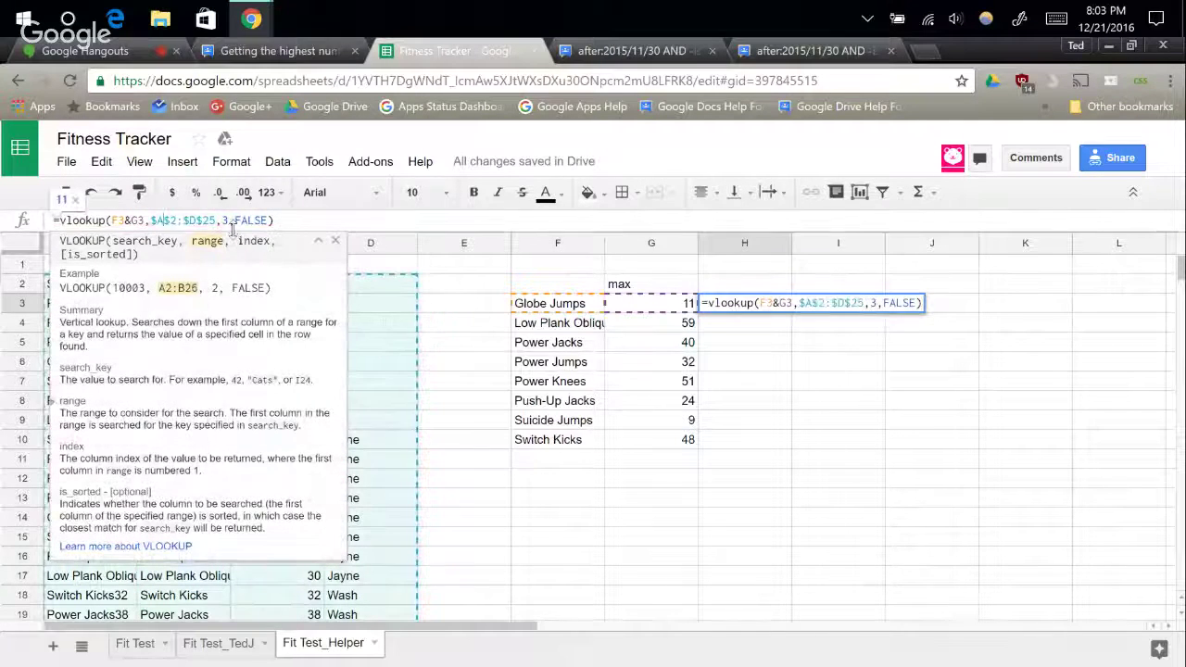
click(230, 223)
key(BackSpace)
text(4)
key(Return)
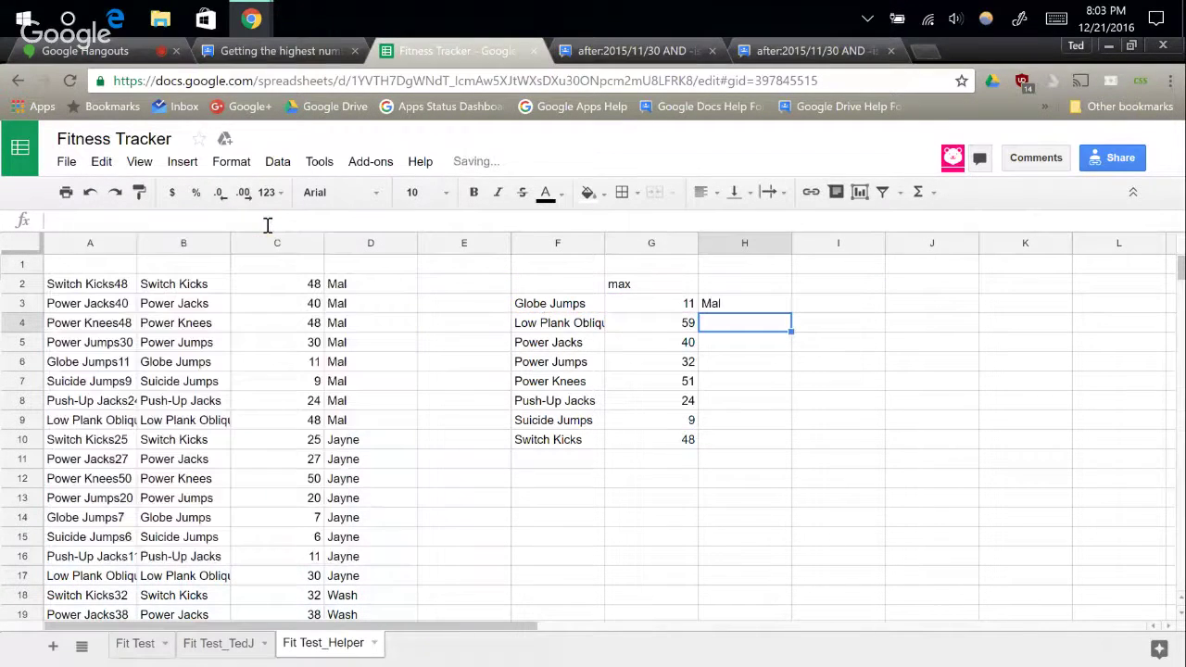
click(746, 298)
drag(789, 312, 751, 438)
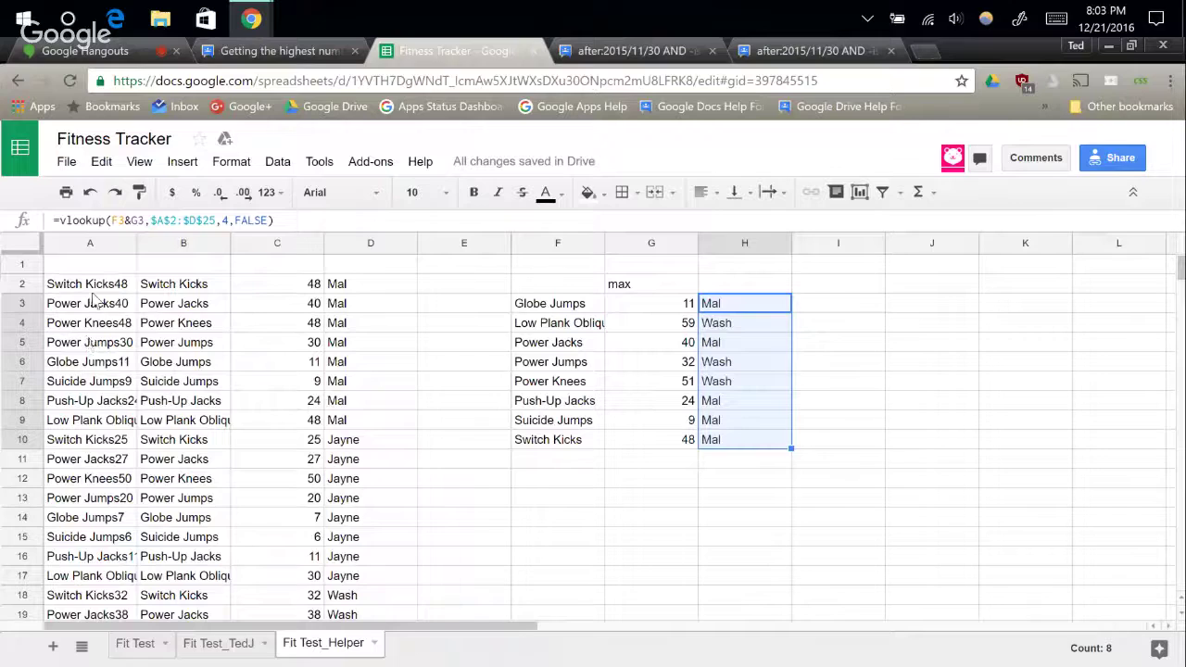
Review the source references in columns B and C, the query in F2 and the lookup formula in H3.
click(220, 384)
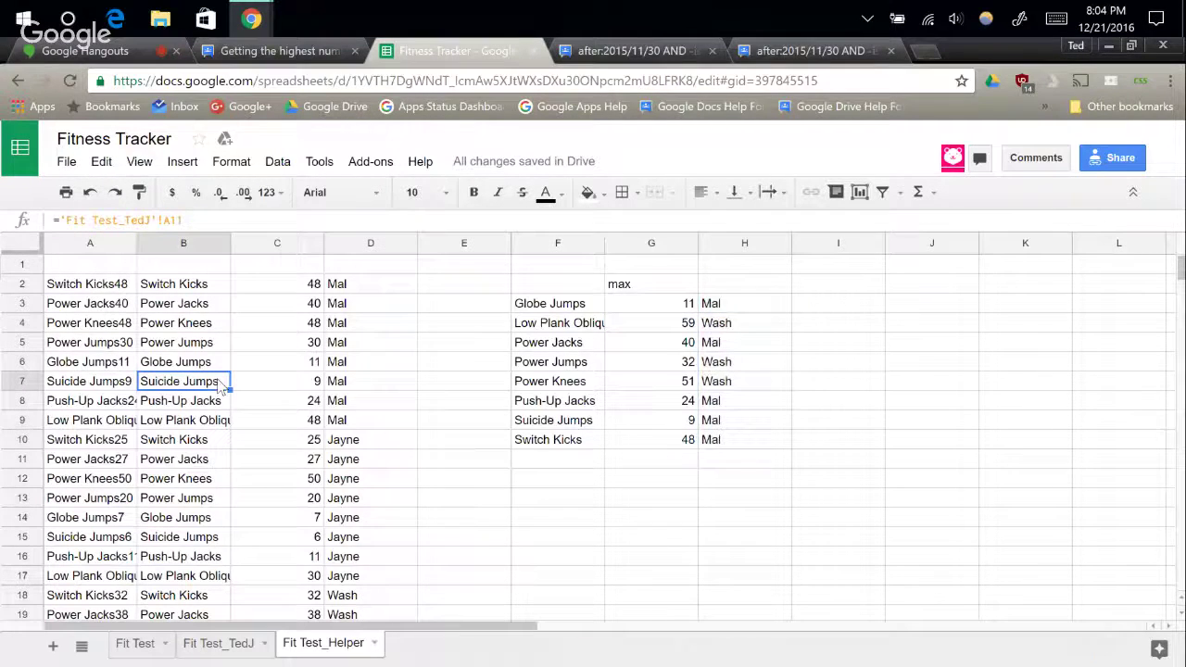
click(576, 308)
click(559, 286)
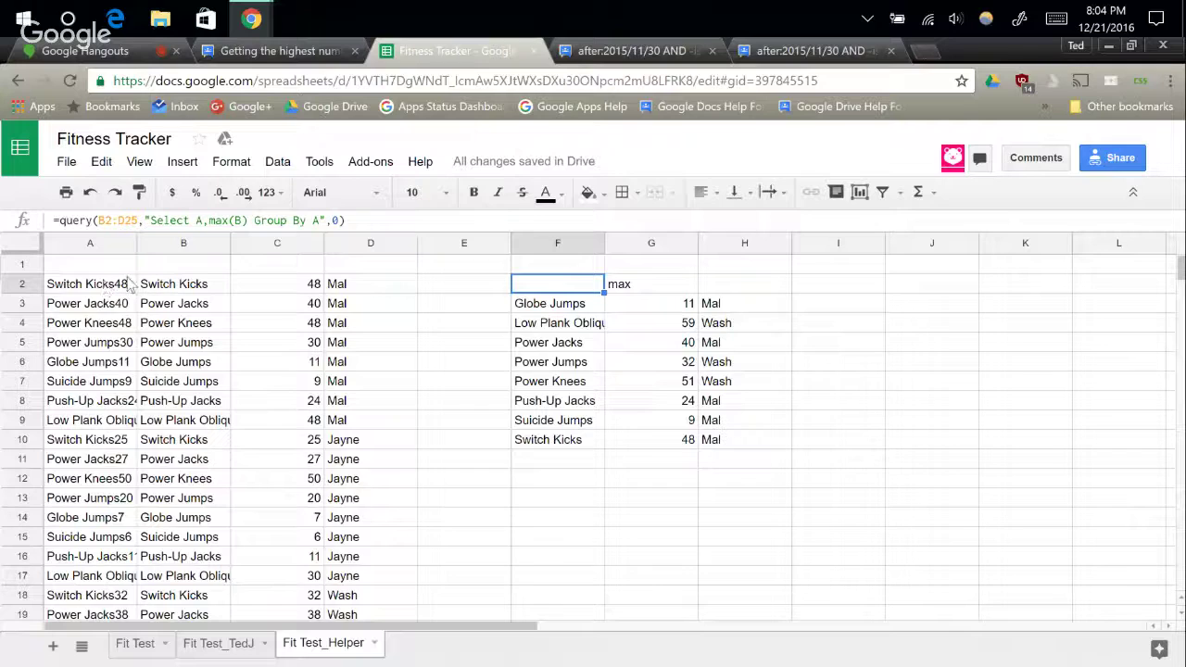
click(730, 306)
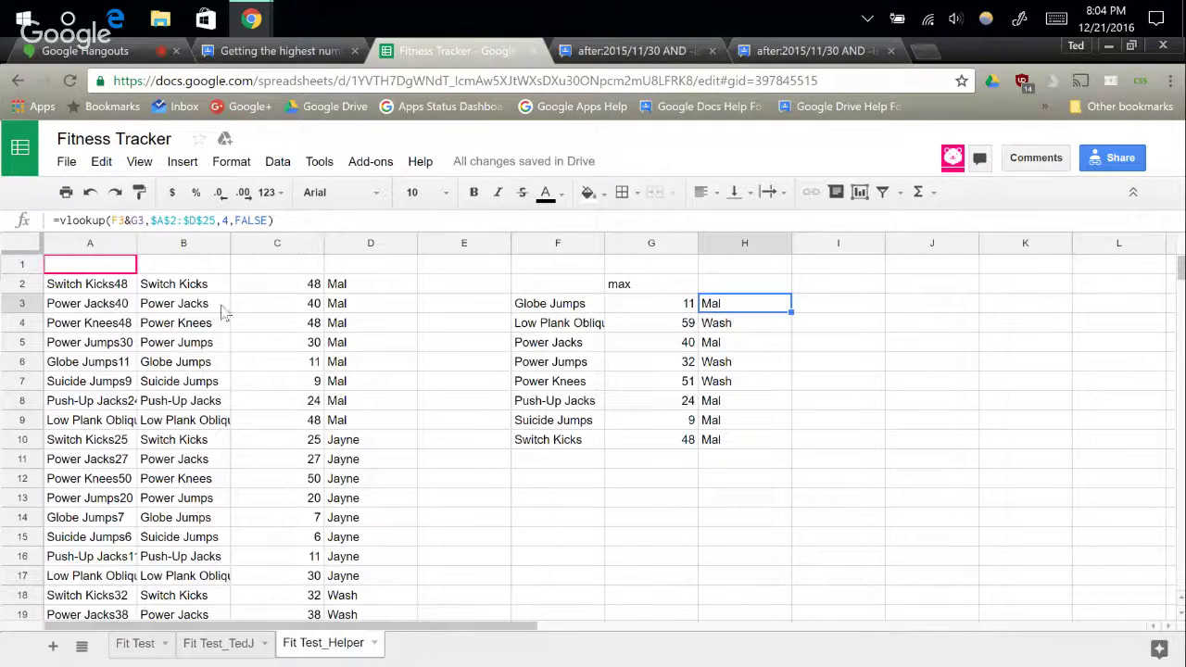
click(278, 369)
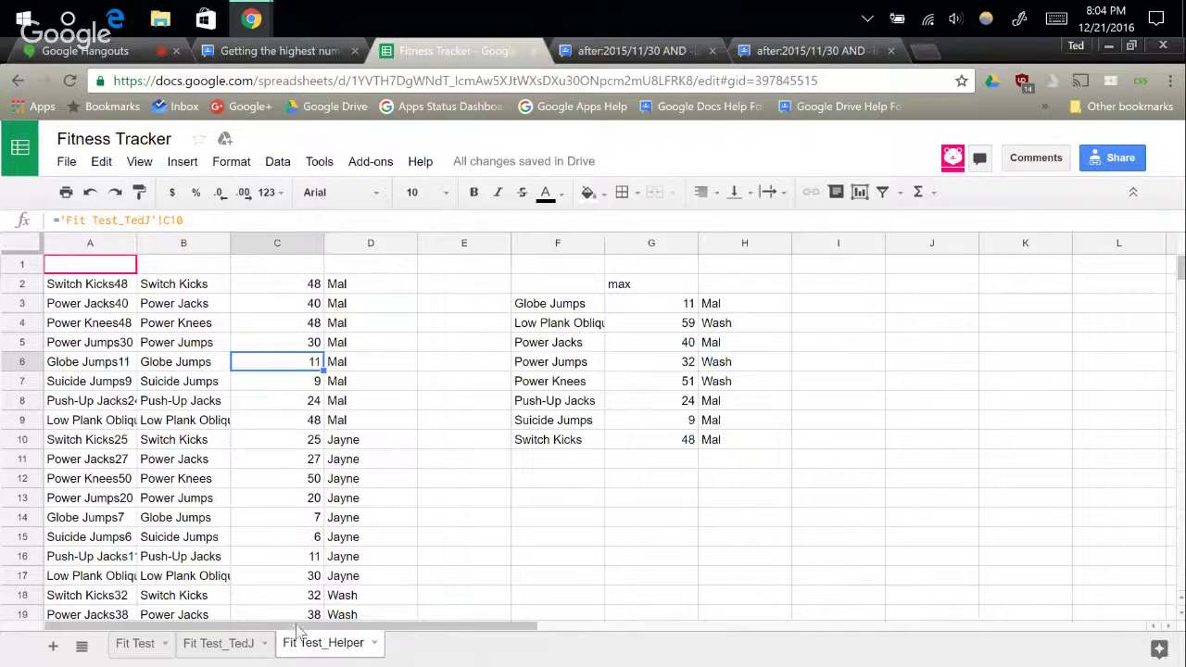
Clear the leftover maximum value from cell I6 on the source fit test sheet.
click(239, 644)
scroll(521, 471, up, 4)
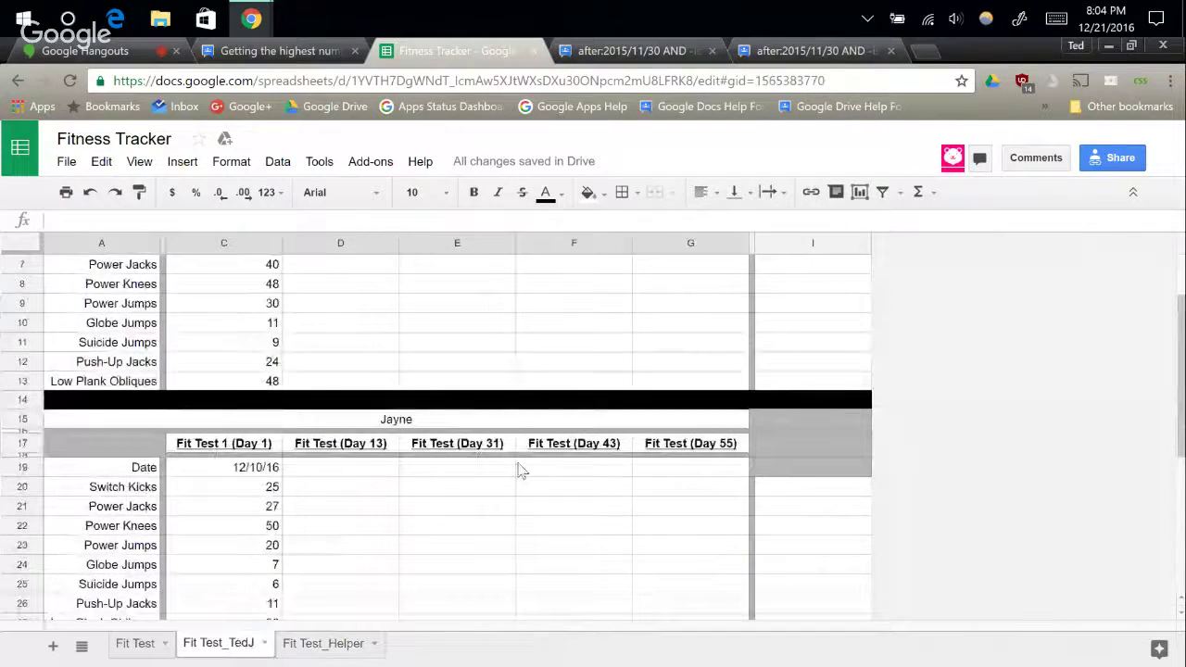
scroll(521, 471, up, 2)
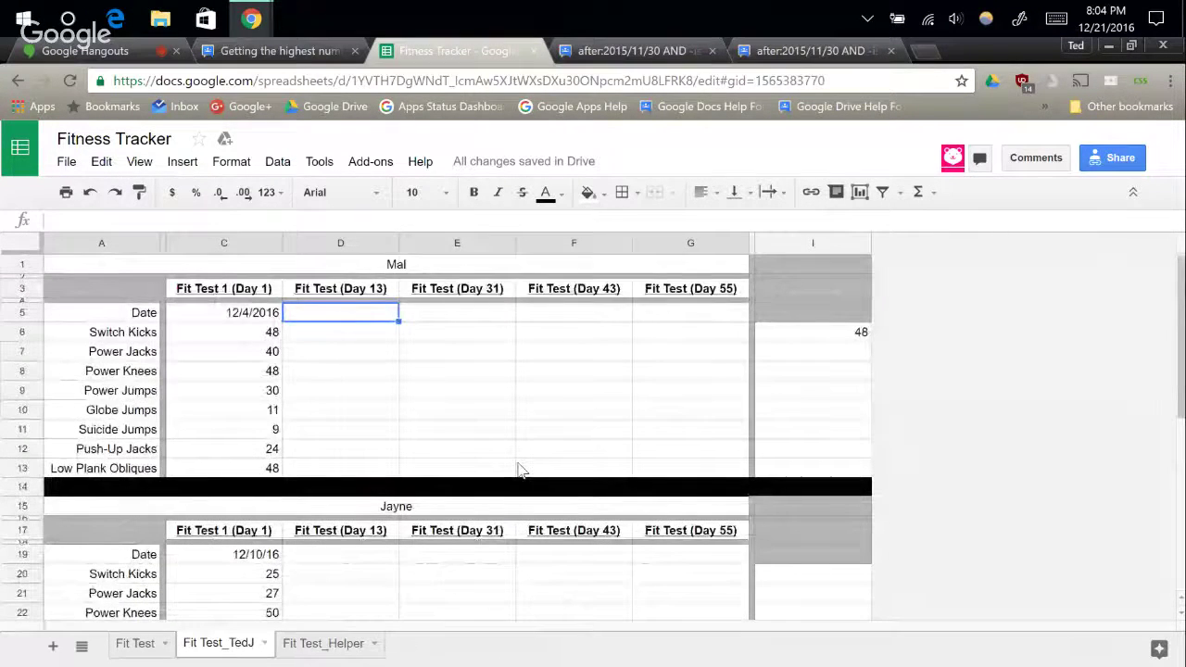
click(806, 332)
key(Delete)
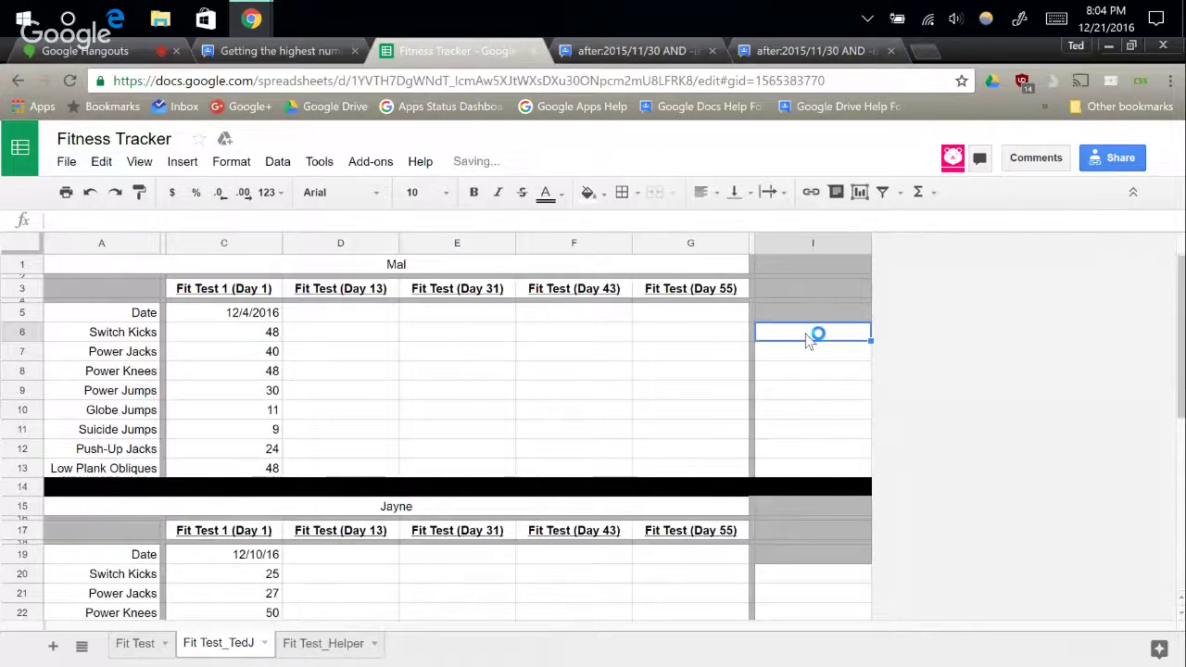
Compare the Day 13 cells on the source fit test sheet with the helper sheet and the forum question.
click(306, 315)
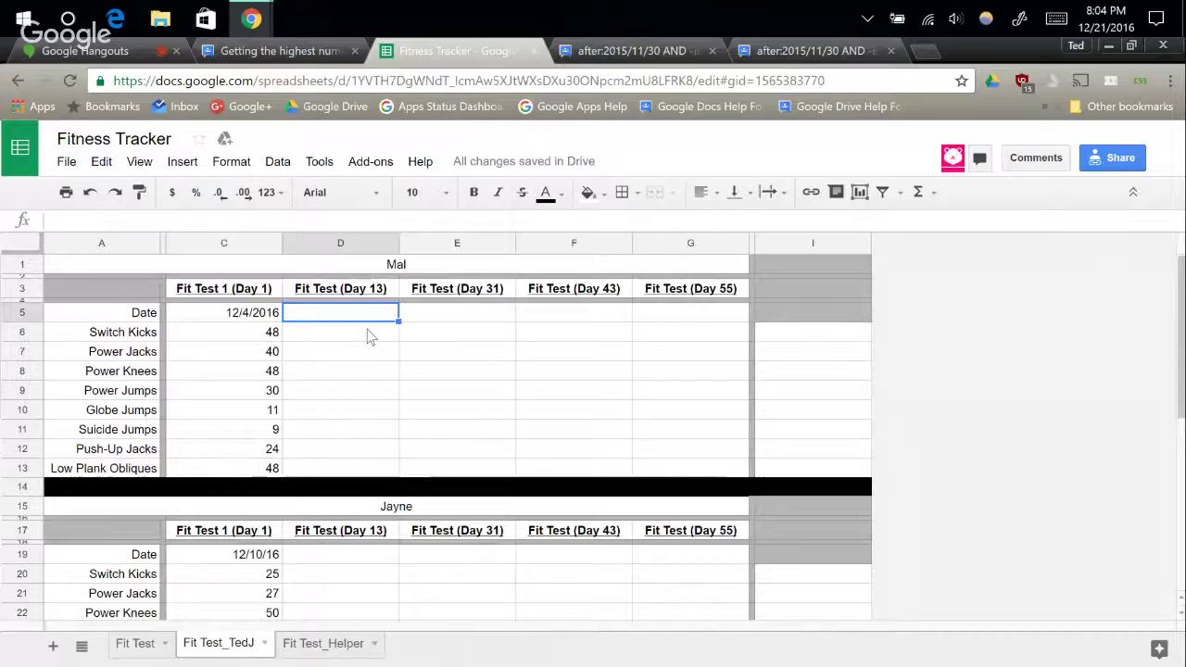
click(300, 645)
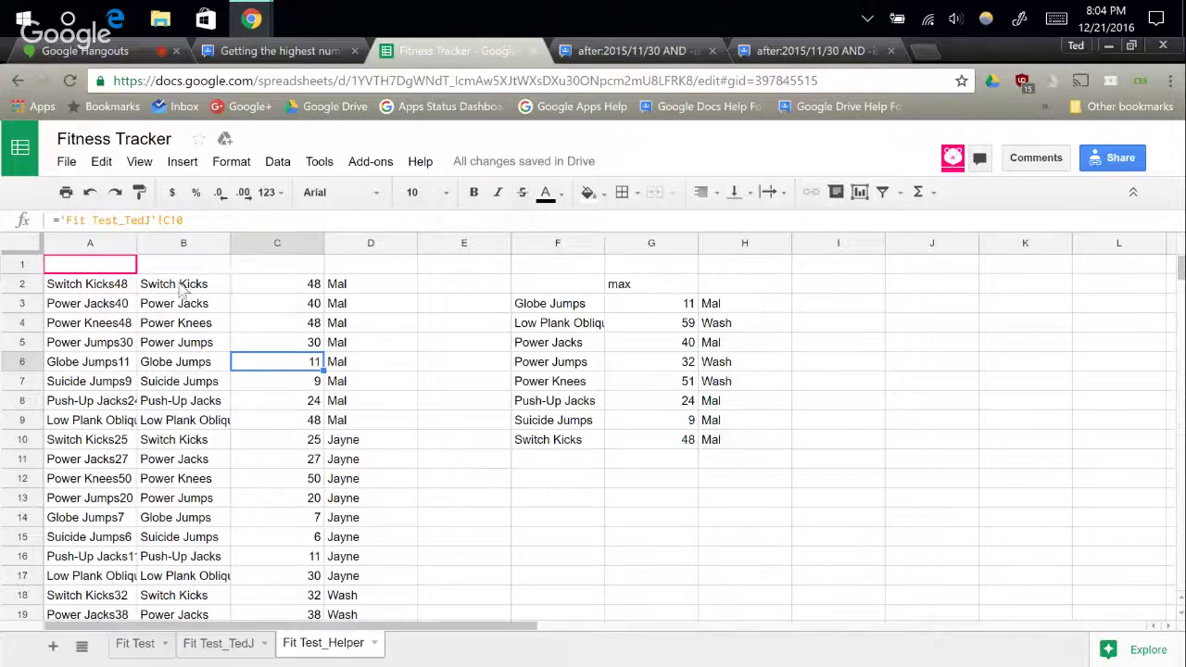
click(231, 654)
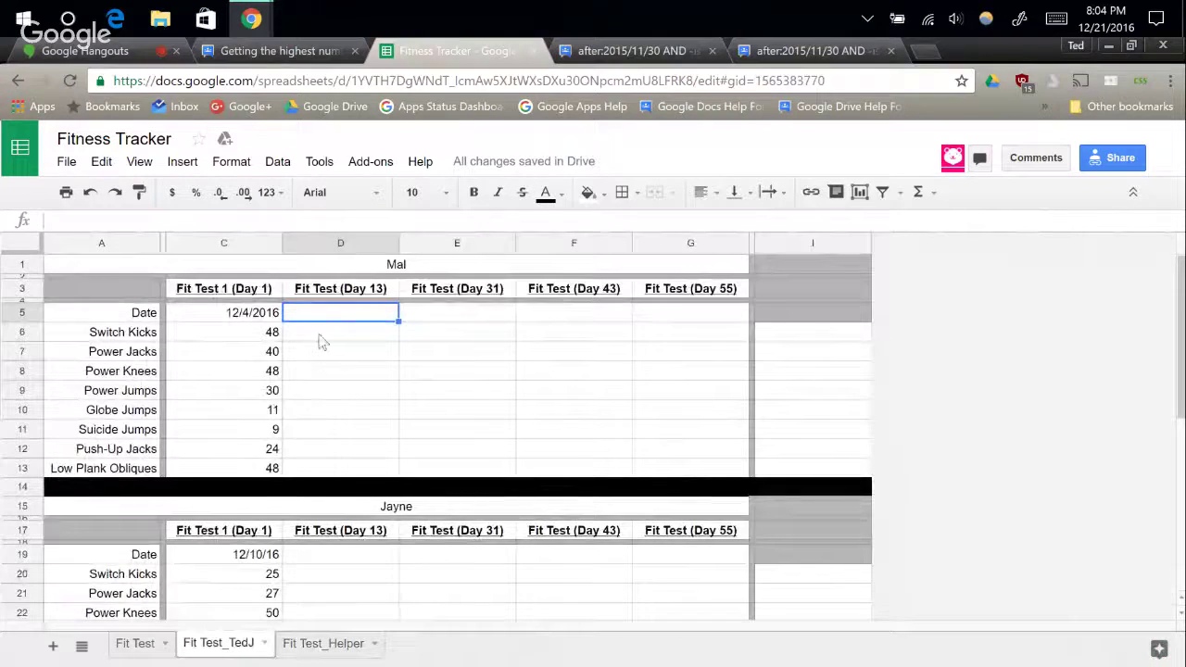
click(319, 342)
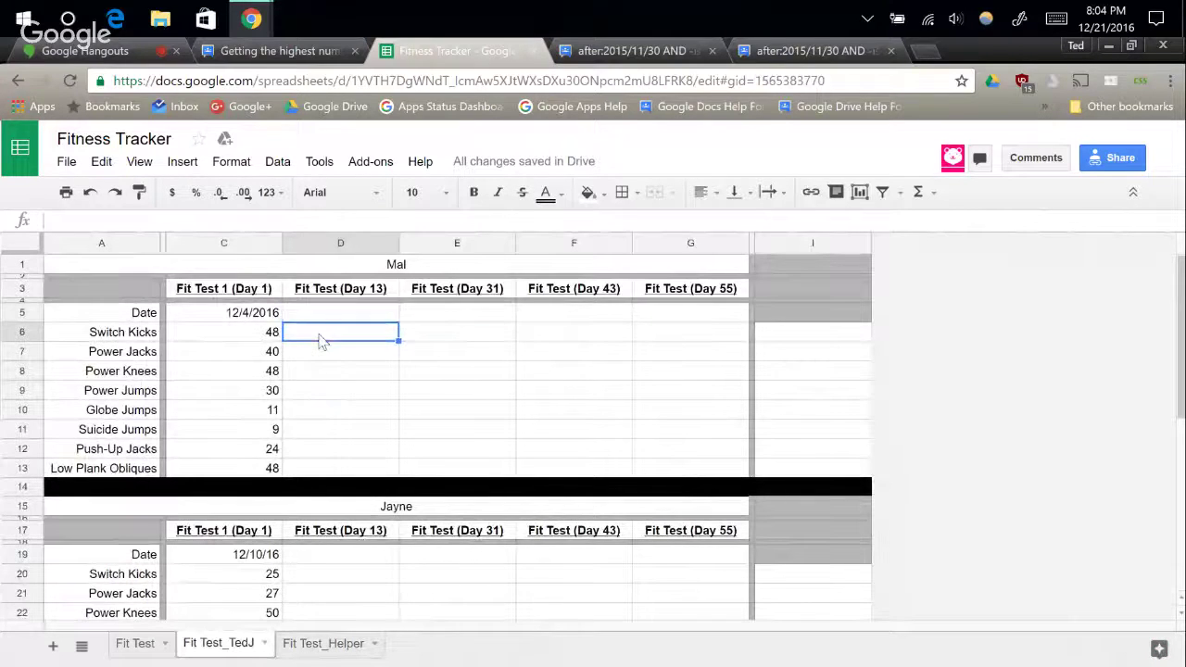
click(283, 52)
drag(358, 507, 395, 507)
click(441, 51)
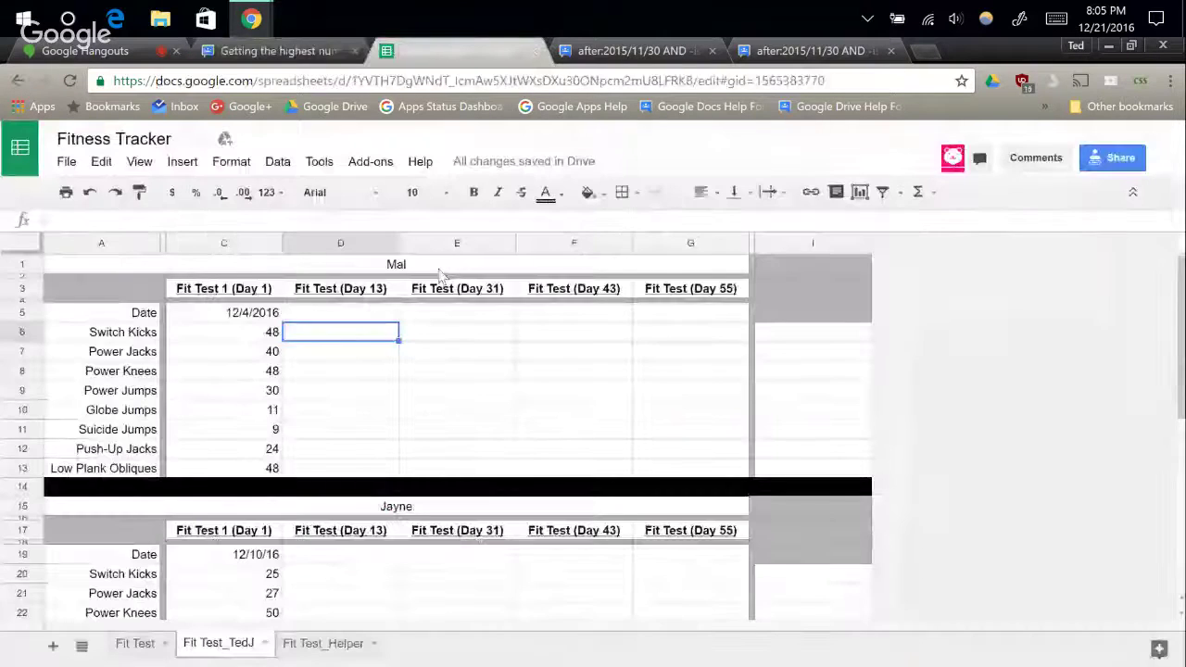
Examine the Switch Kicks row from Day 1 to Day 55 in each of the three people's sections.
drag(223, 331, 646, 322)
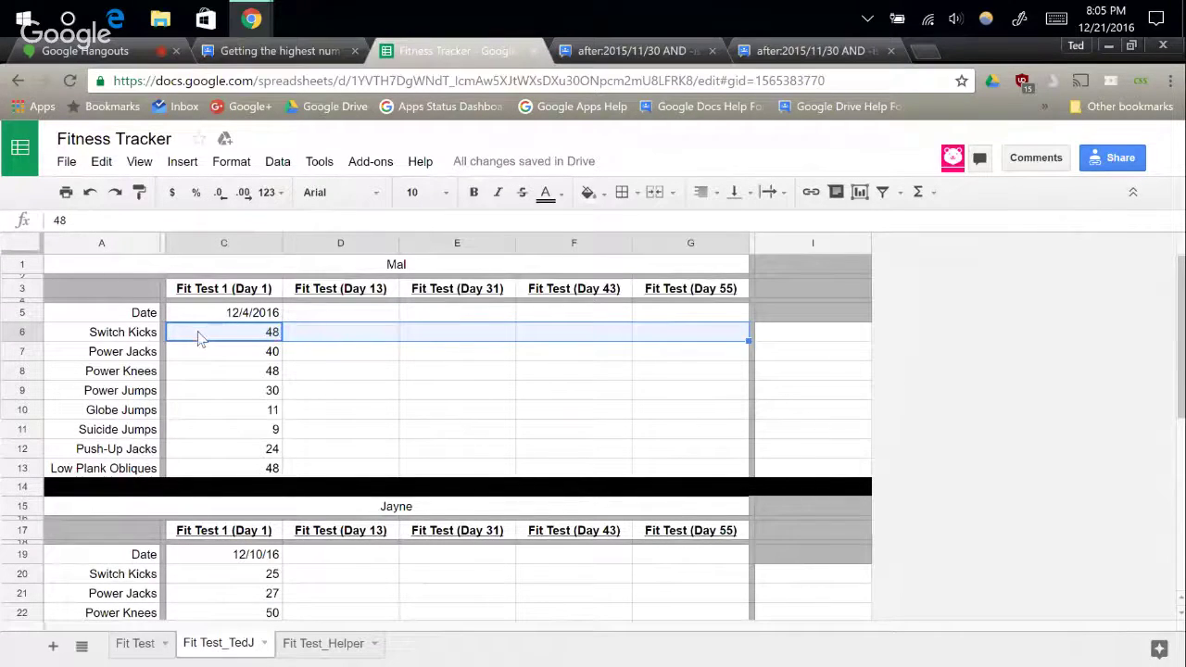
scroll(619, 351, down, 2)
drag(222, 471, 641, 485)
scroll(310, 532, down, 3)
drag(234, 518, 678, 519)
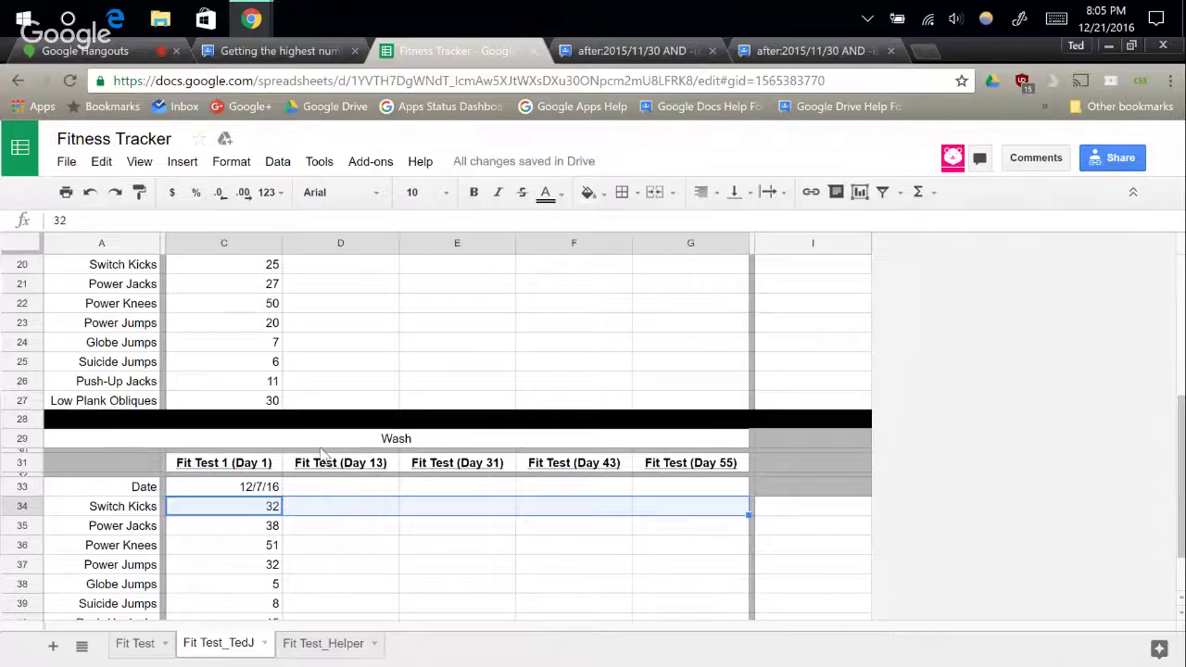
click(298, 526)
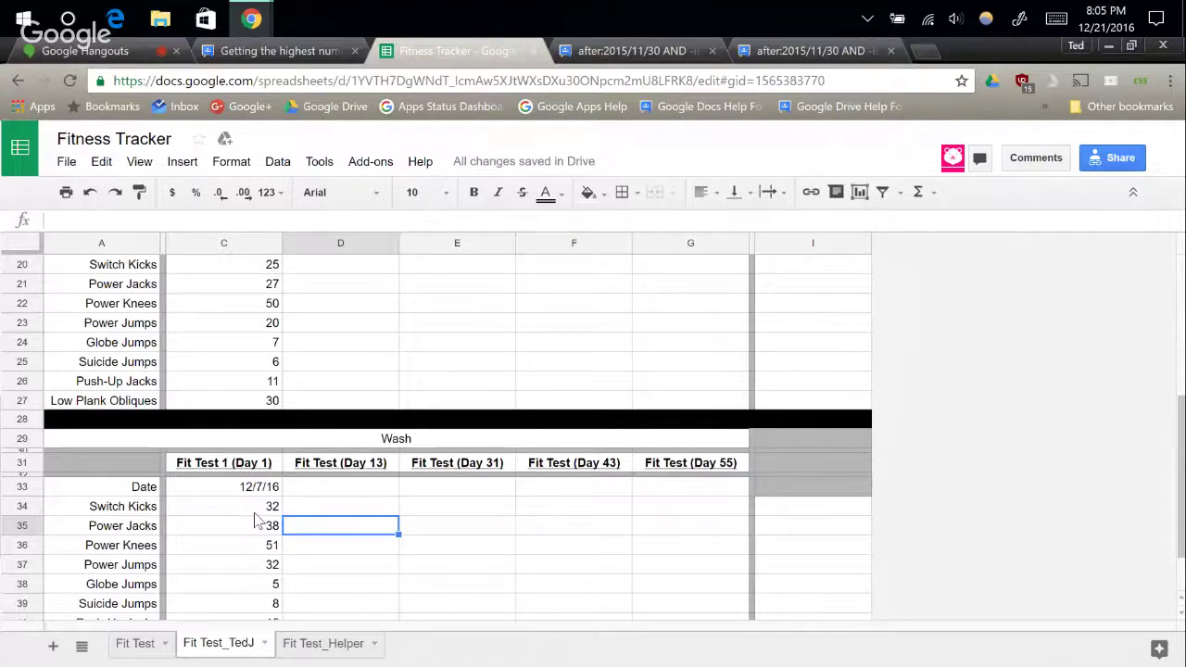
Review the query formula in F2 on the Fit Test_Helper sheet.
click(308, 652)
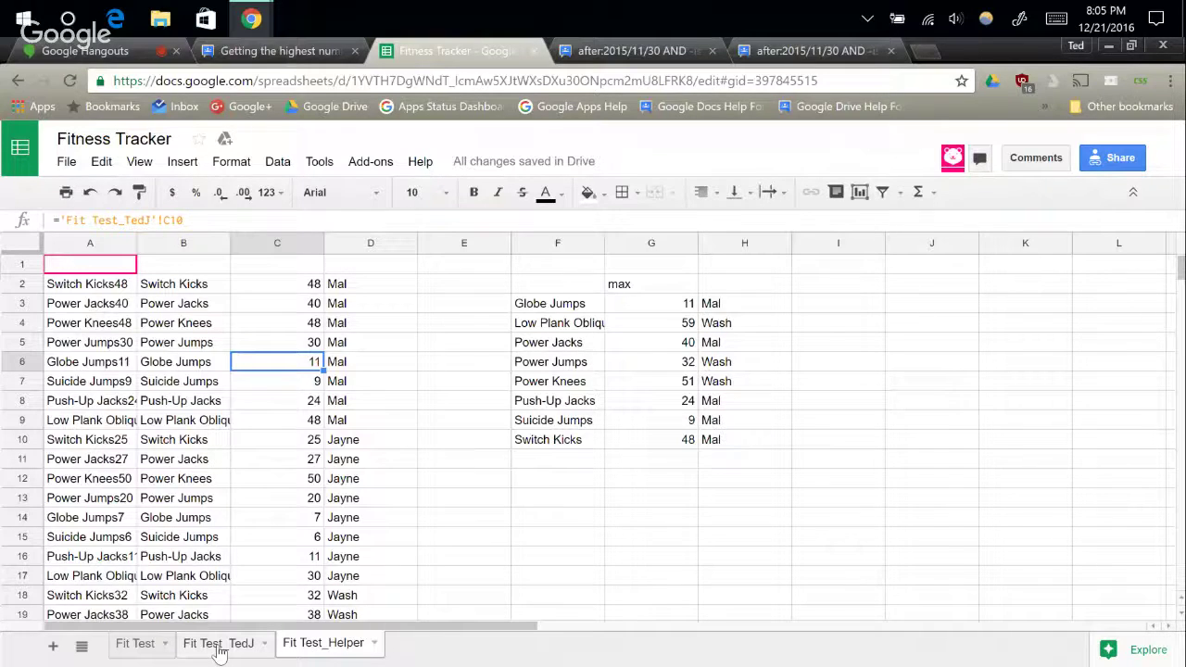
click(567, 289)
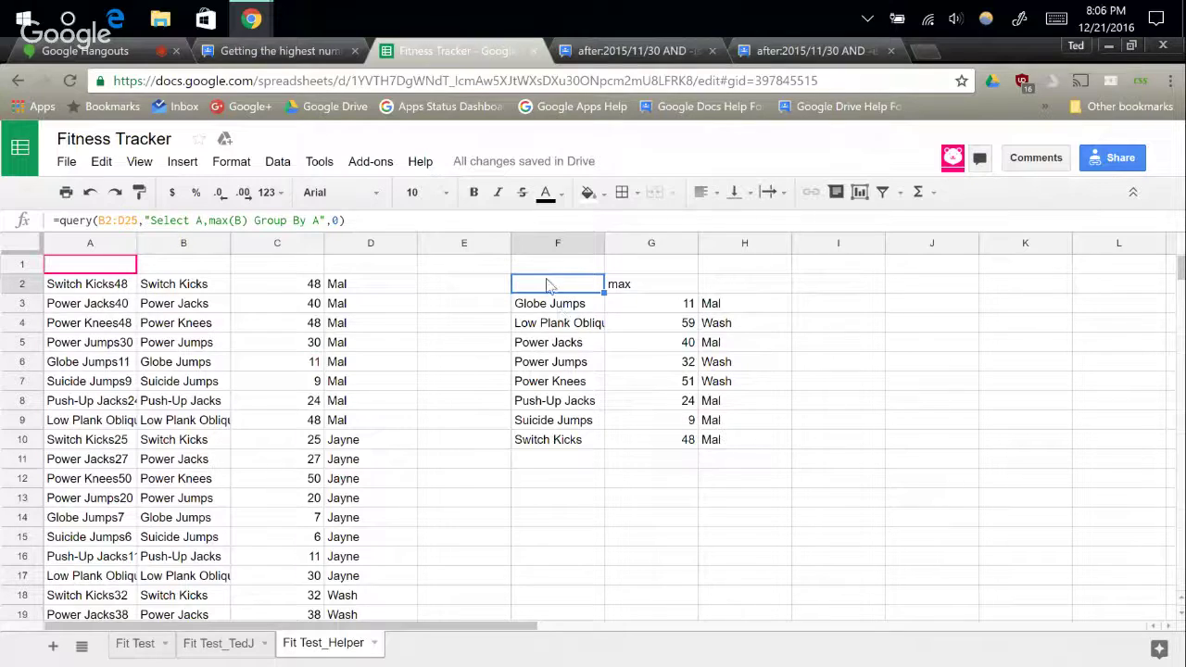
Try a Day 13 Switch Kicks score of 56 in cell D20 of the Fit Test_TedJ sheet, and clear it.
click(218, 643)
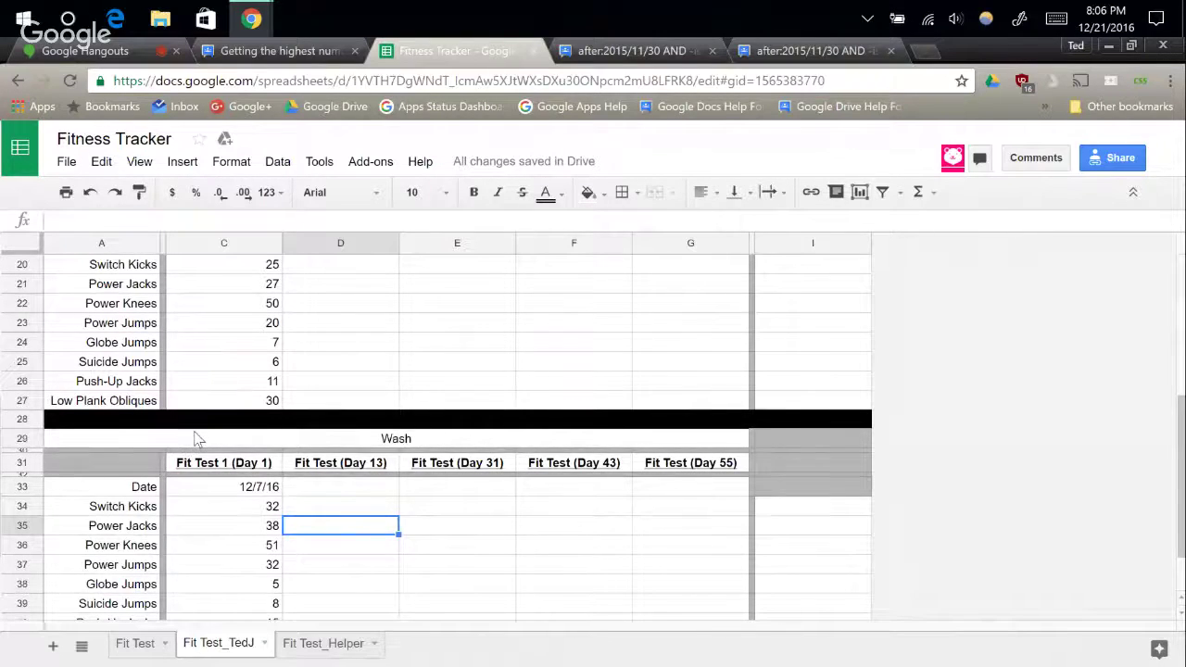
scroll(196, 438, up, 2)
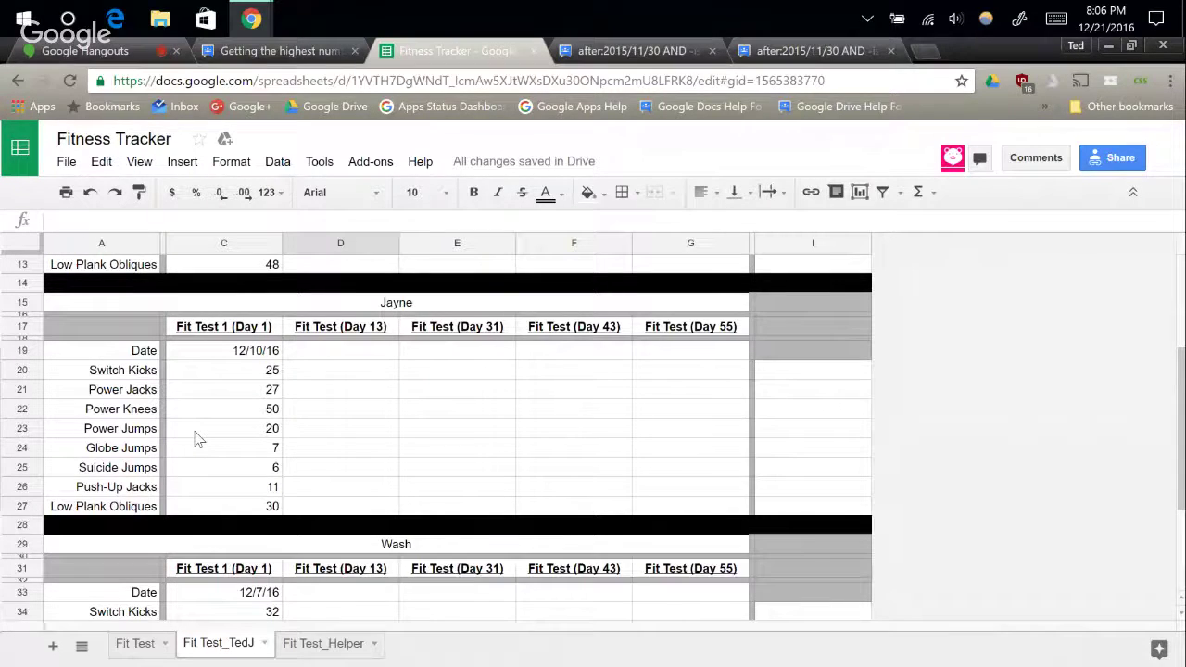
click(294, 375)
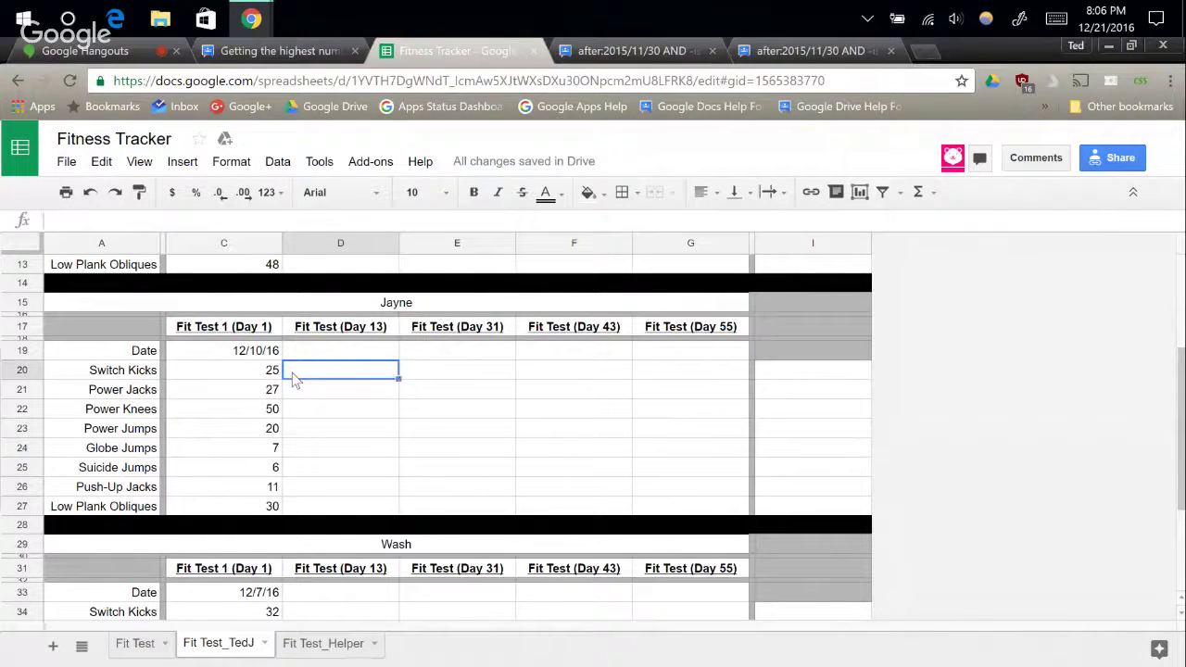
text(56)
click(306, 408)
click(325, 373)
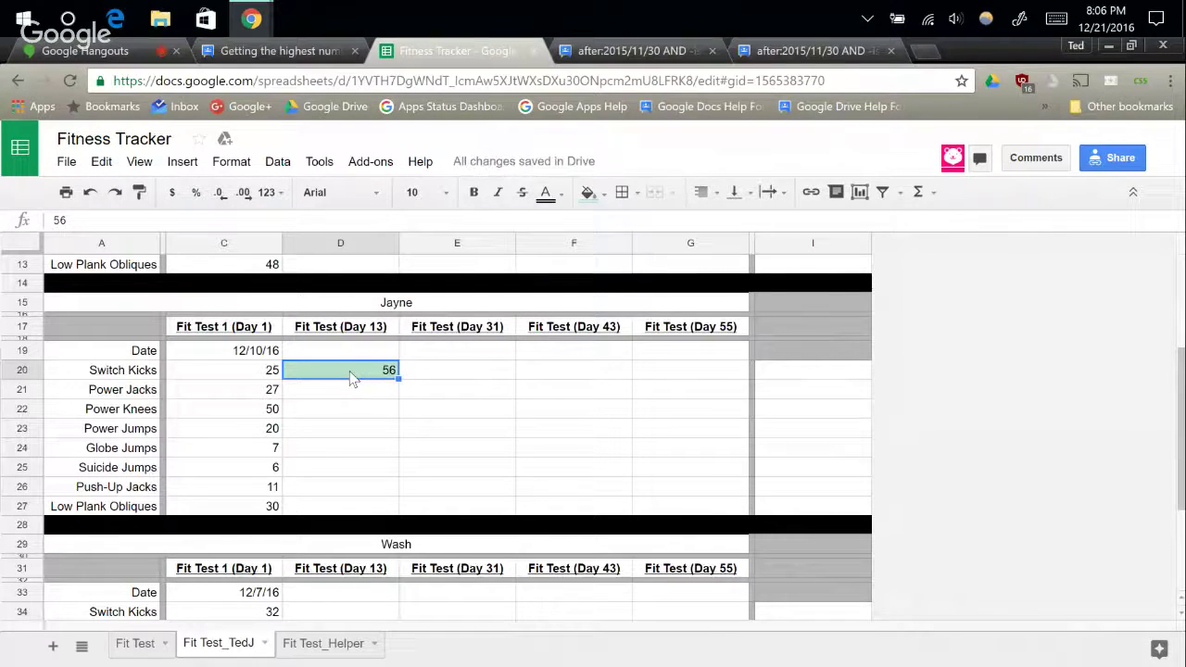
key(Delete)
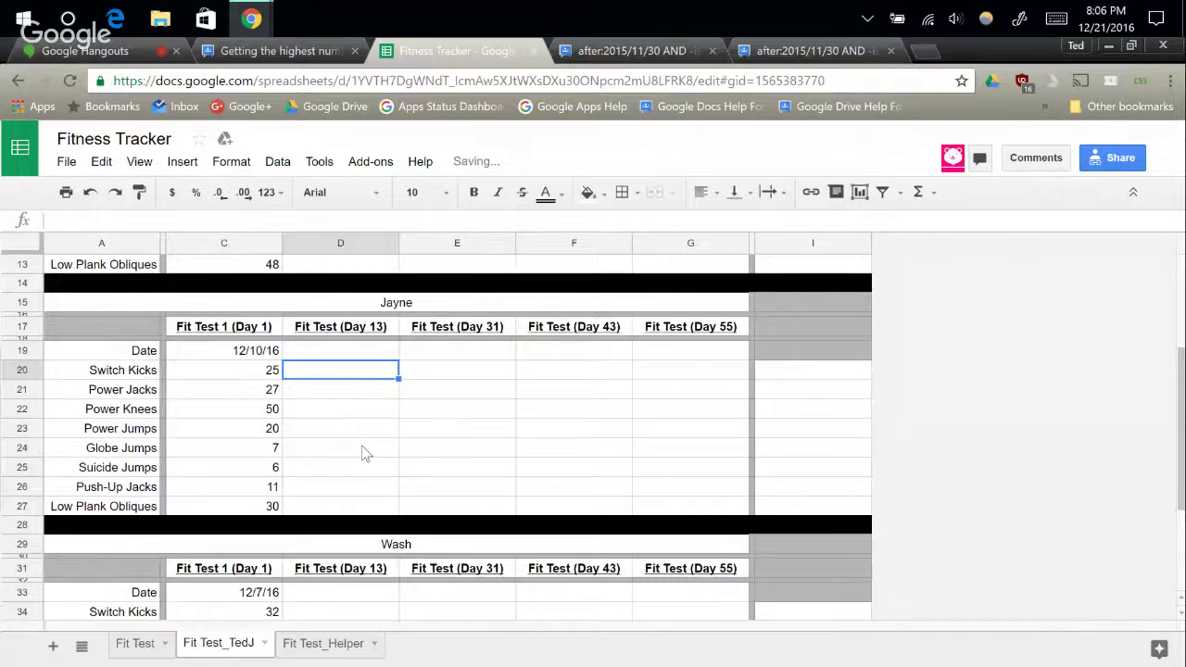
Check the top of the fit test sheet and the unanswered forum topics, and return to the Google Hangouts call.
scroll(364, 453, up, 3)
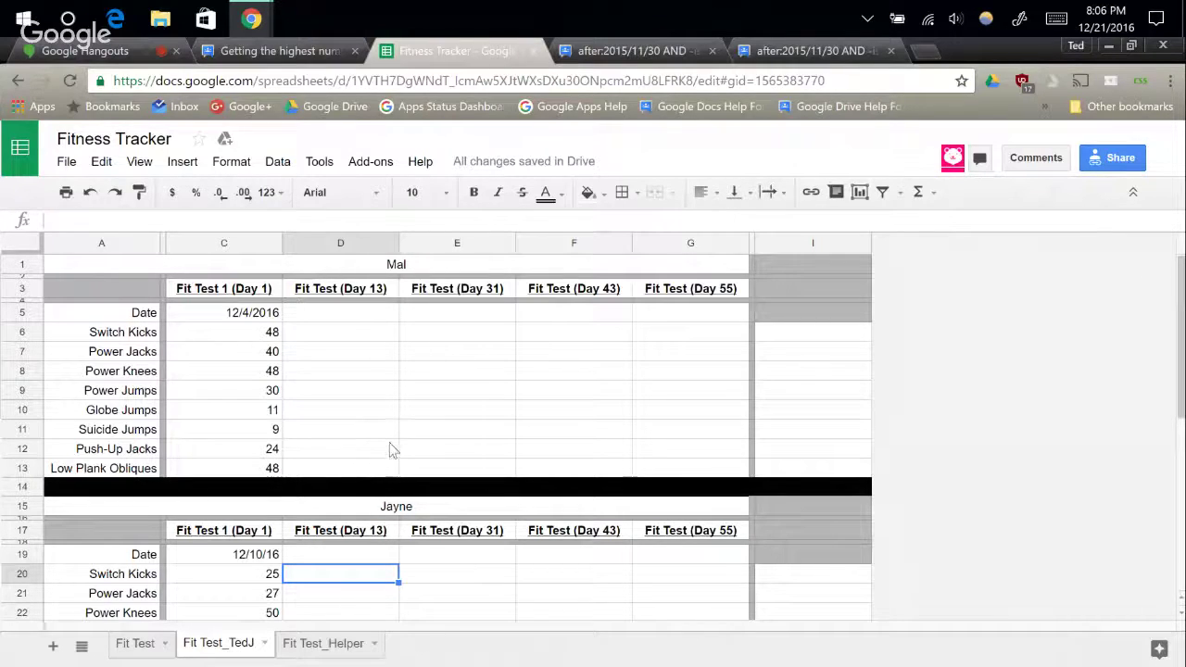
click(635, 51)
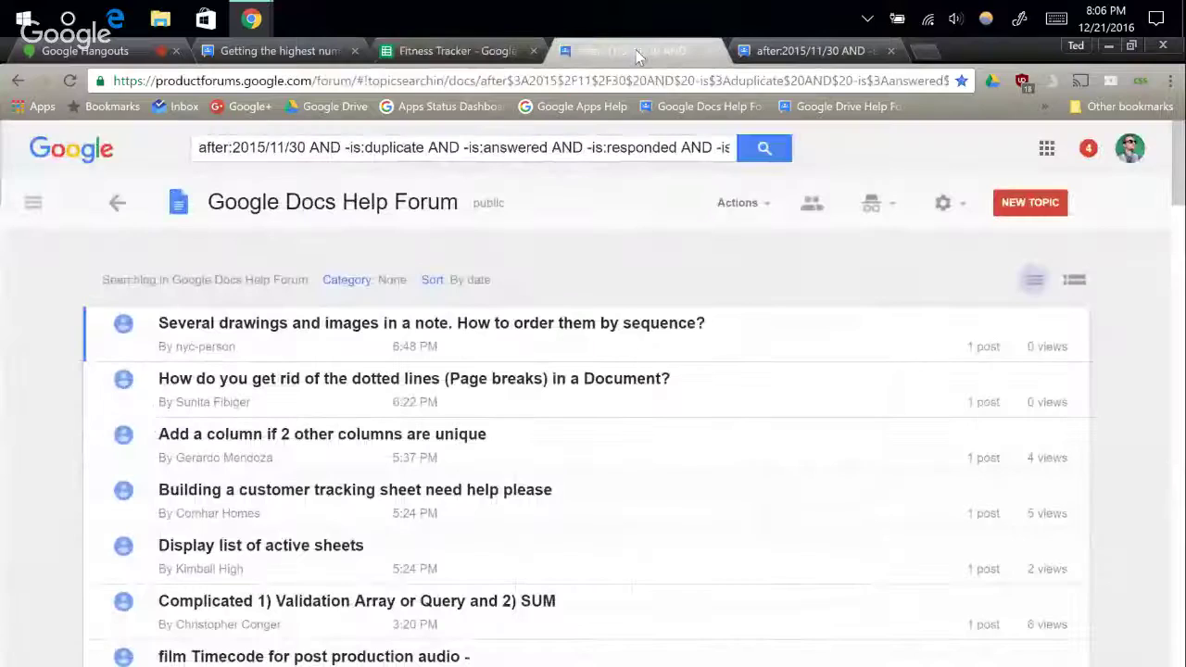
click(101, 52)
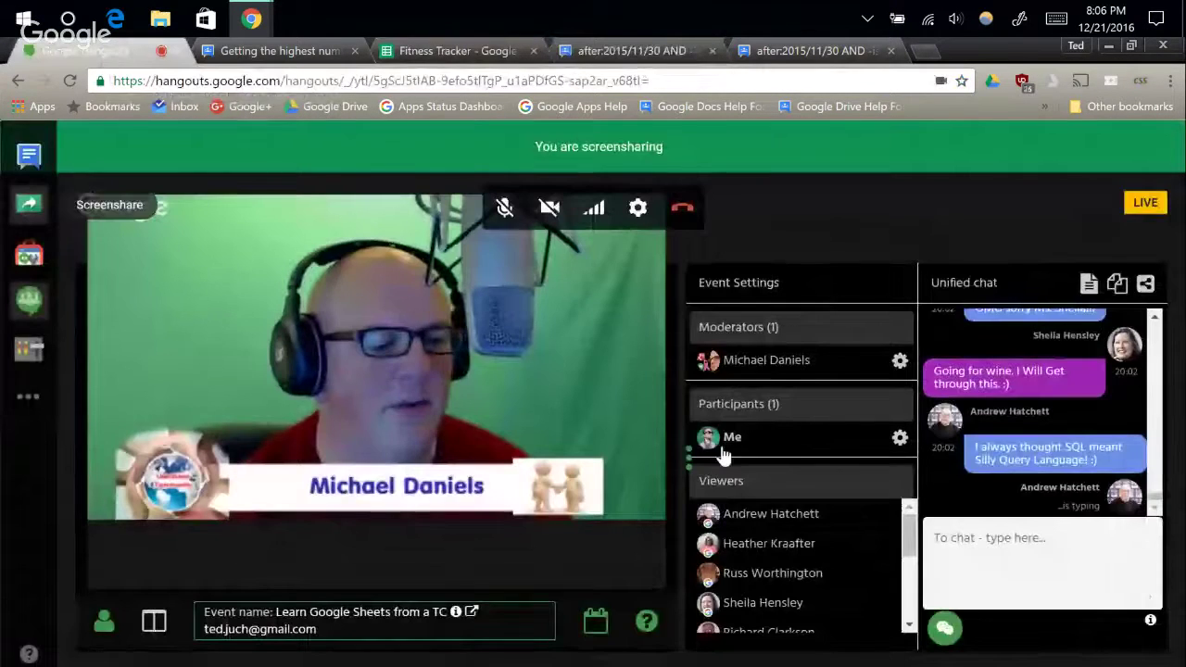